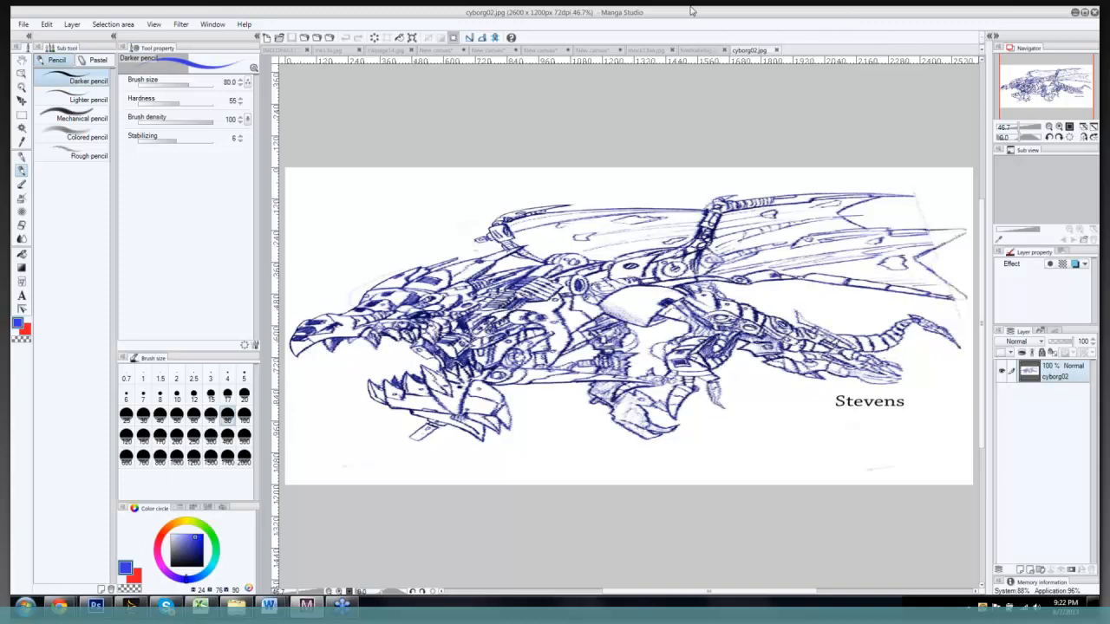
# Step: Open the character sheet charsheet01 from the alphachibbi folder inside Desktop Items
pyautogui.click(531, 253)
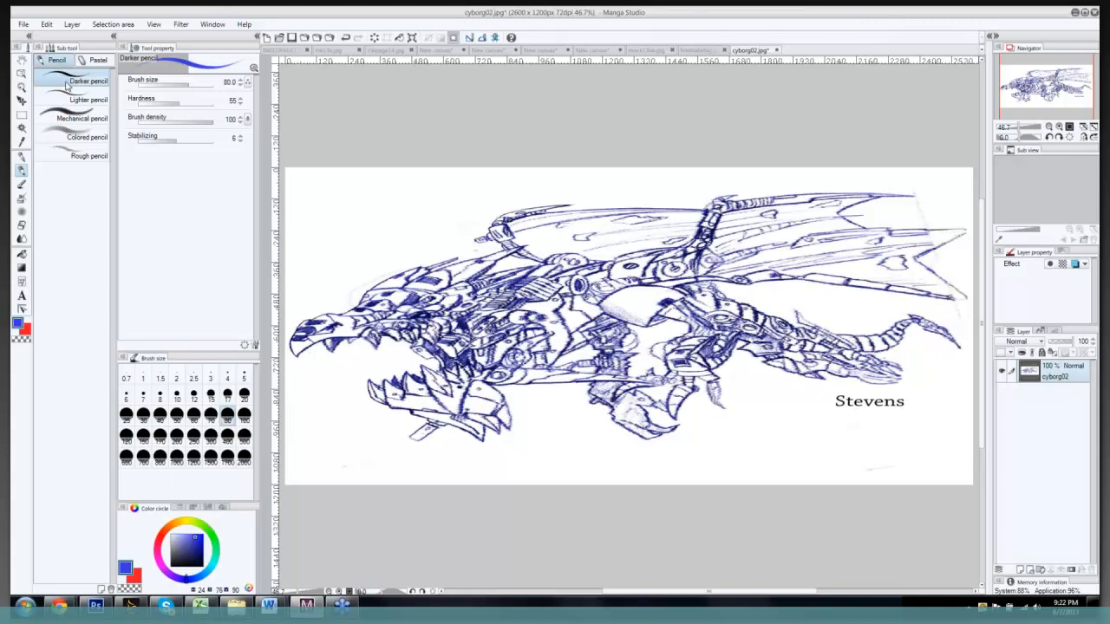
pyautogui.click(24, 26)
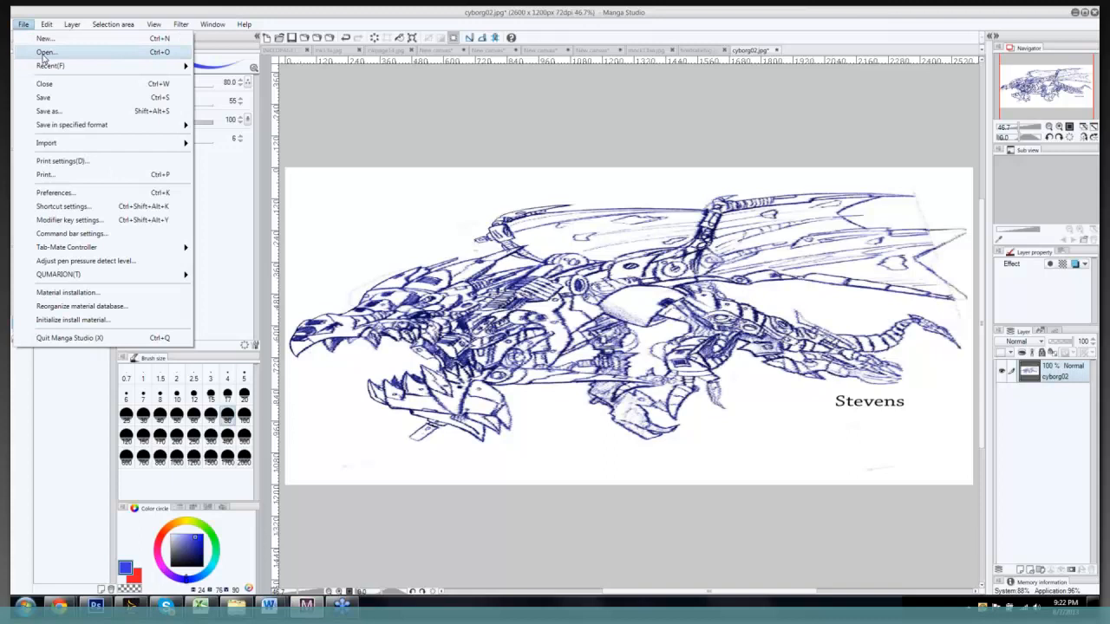
pyautogui.click(46, 55)
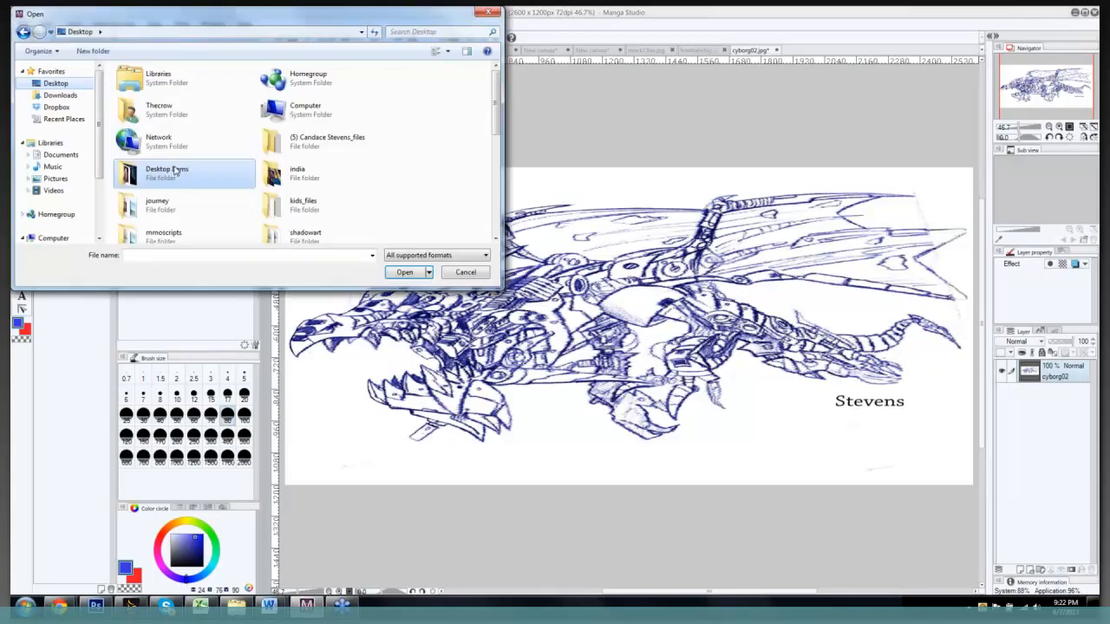
pyautogui.doubleClick(174, 170)
pyautogui.doubleClick(258, 151)
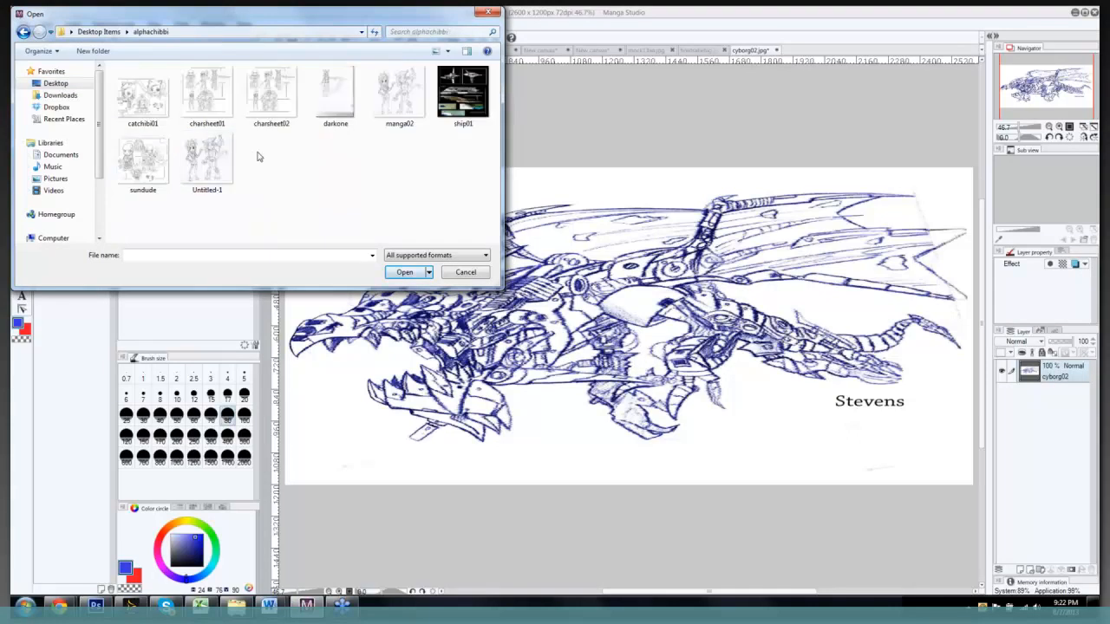
pyautogui.click(210, 103)
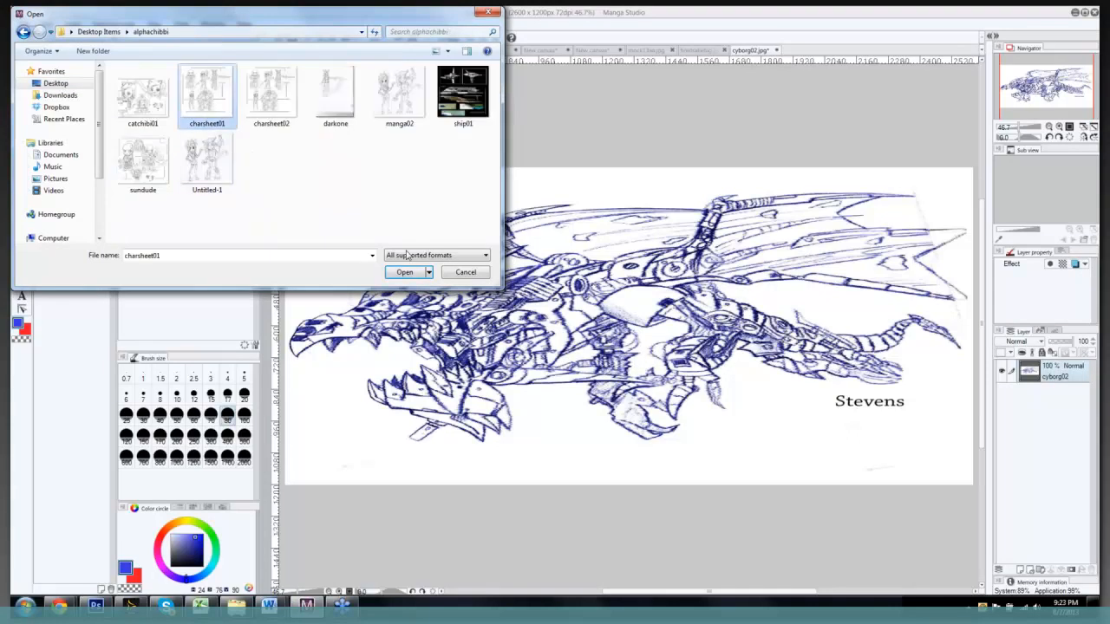
pyautogui.click(405, 273)
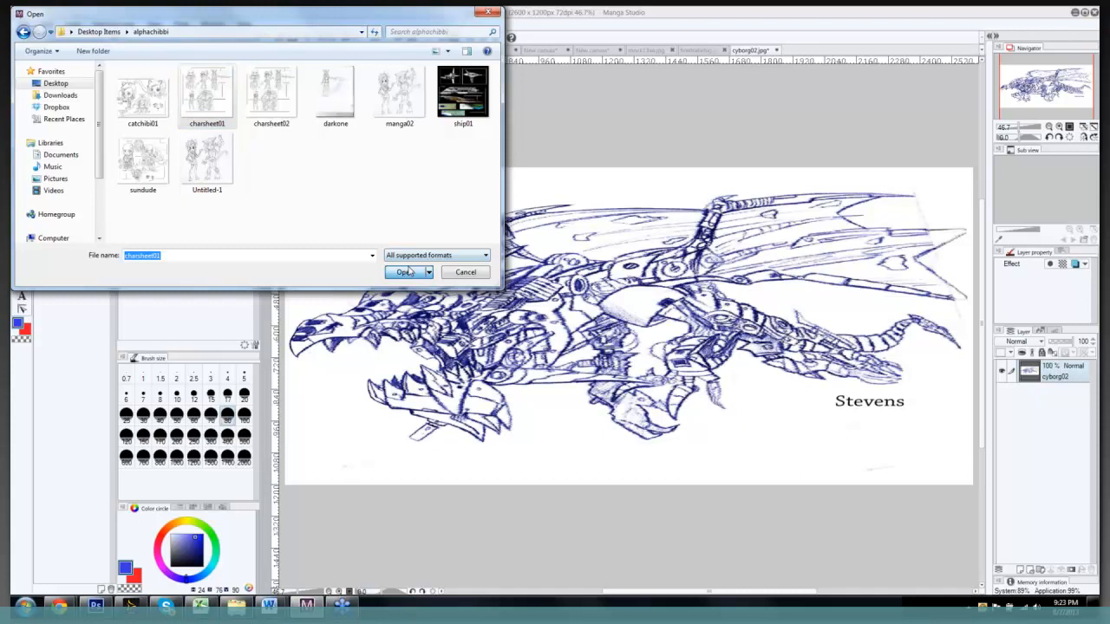
pyautogui.click(406, 273)
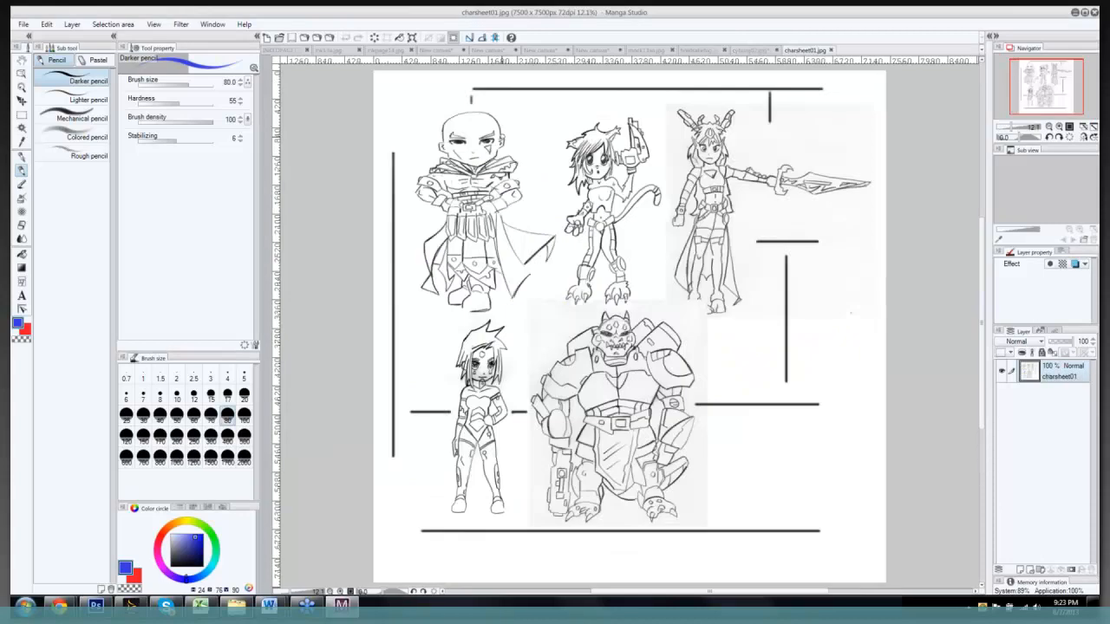
# Step: Look over the open charsheet01, cyborg02.jpg and mock13aa.jpg drawings in turn
pyautogui.click(530, 52)
pyautogui.click(796, 52)
pyautogui.click(824, 255)
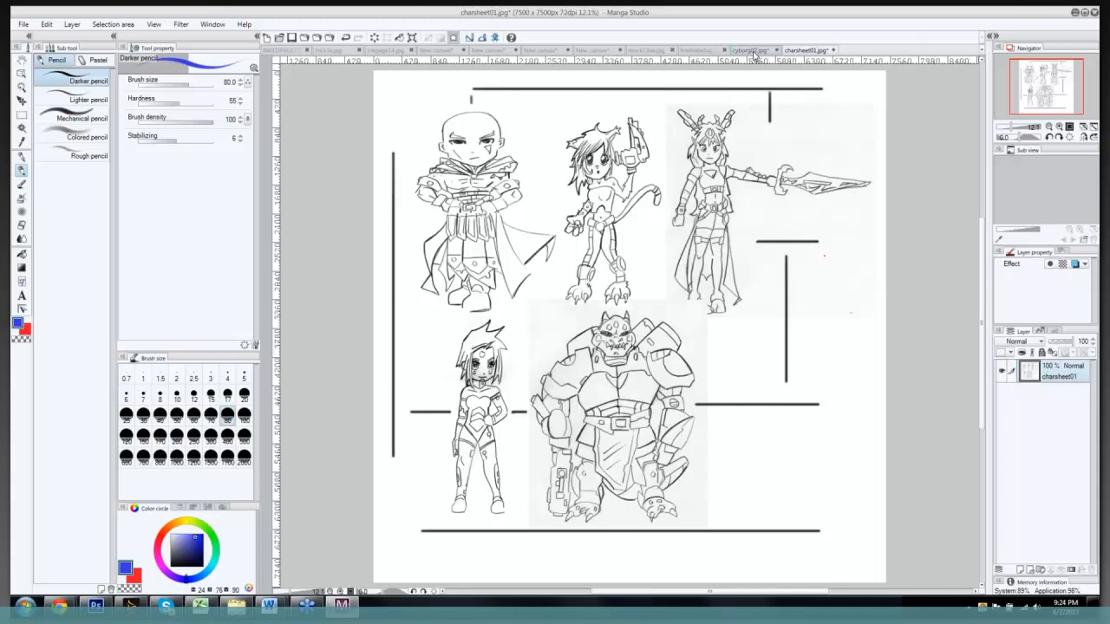
pyautogui.click(755, 50)
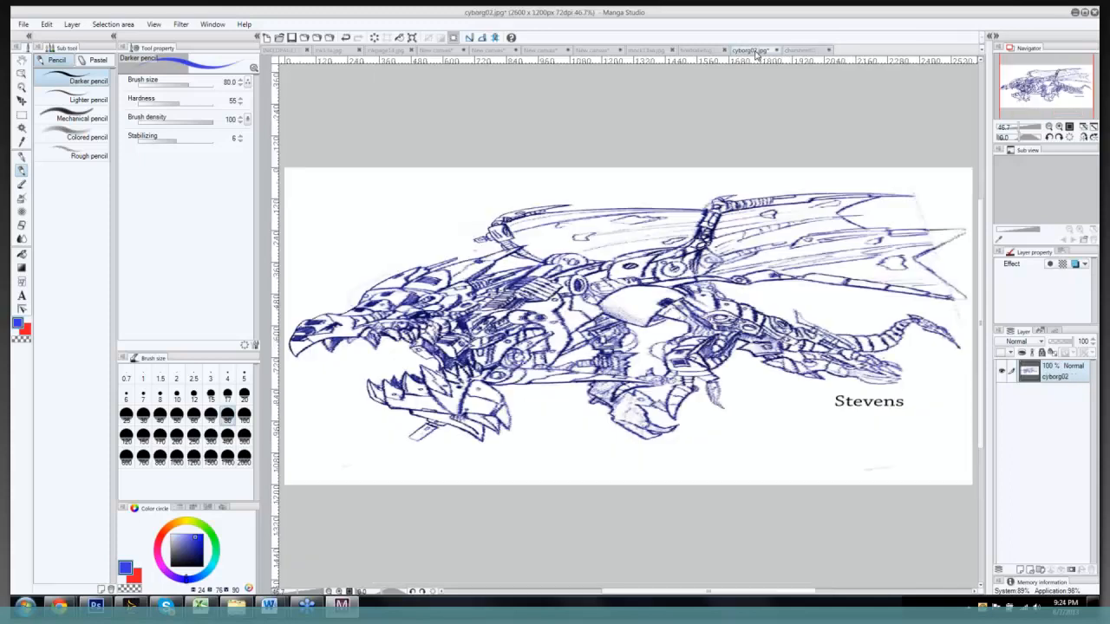
pyautogui.click(646, 51)
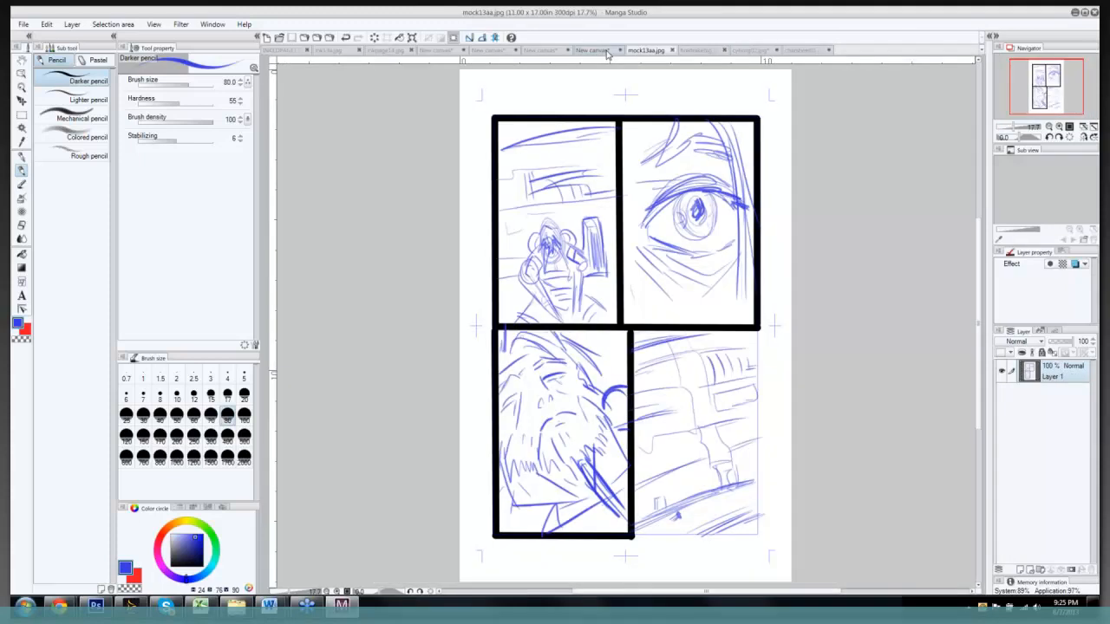
# Step: Bring up the canvas of character and spaceship concepts and examine the four standing figures up close
pyautogui.click(598, 51)
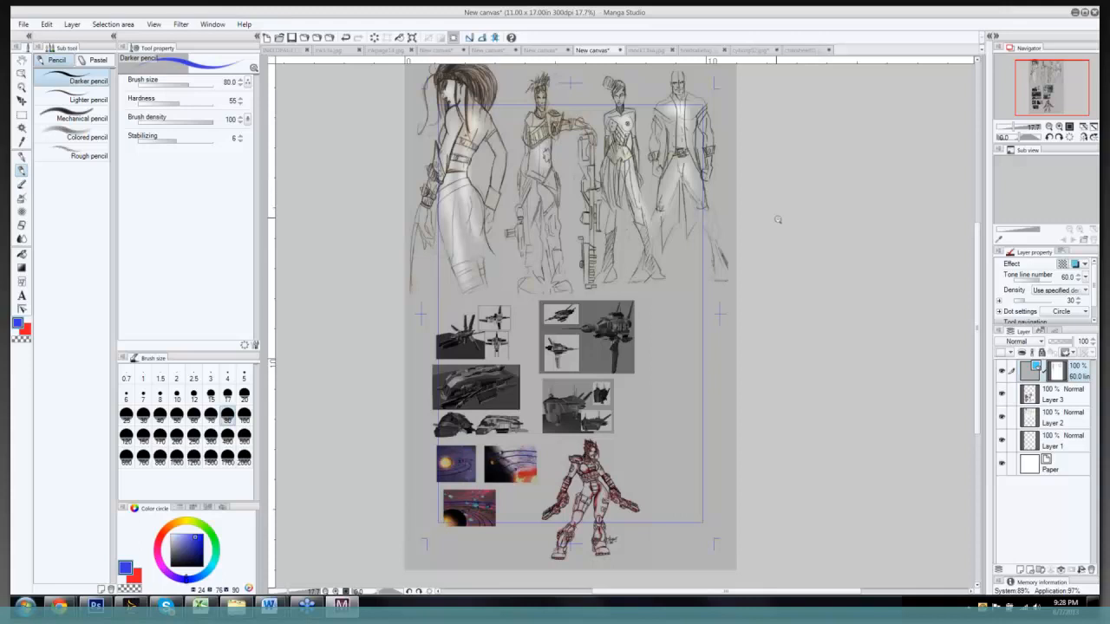
pyautogui.scroll(1, 778, 219)
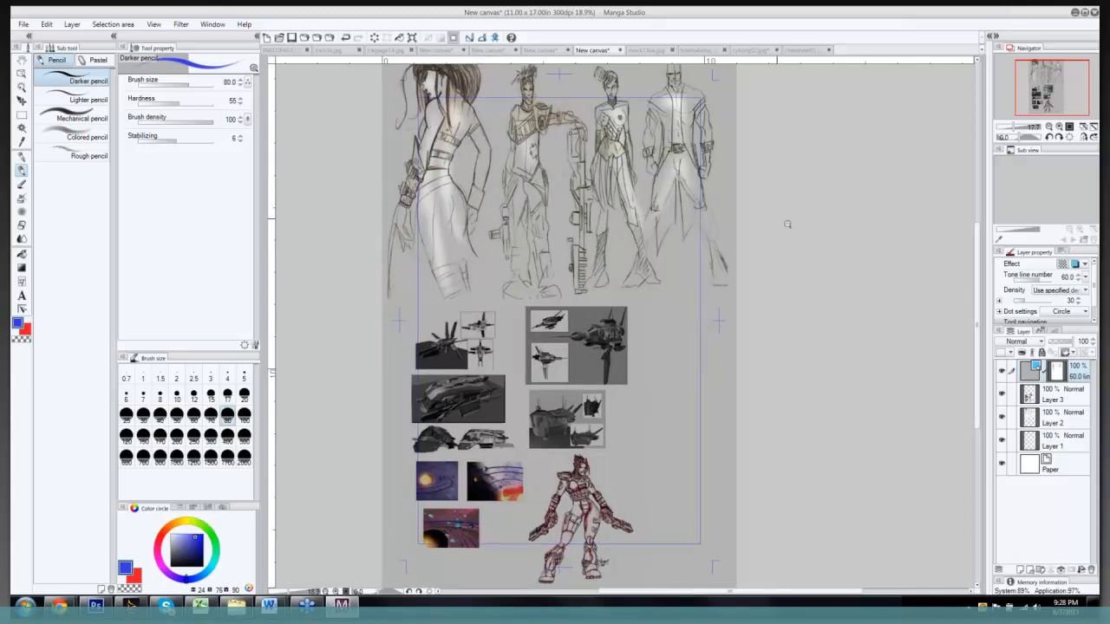
pyautogui.scroll(5, 737, 218)
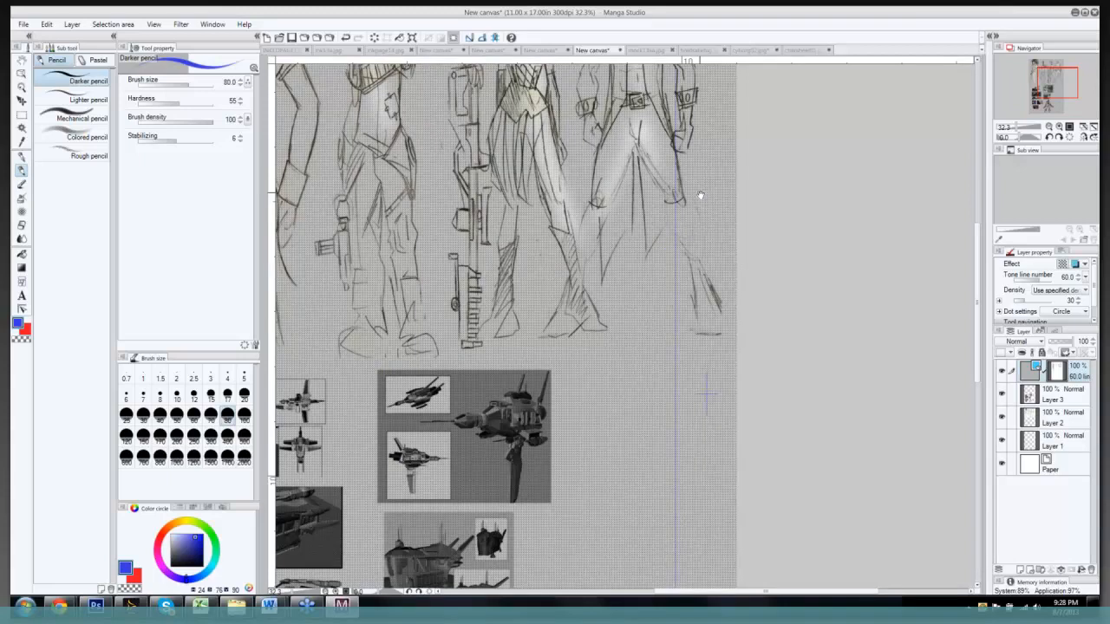
pyautogui.moveTo(700, 195); pyautogui.dragTo(865, 360)
# Step: Switch to the Mapping pen and sample the pale highlight colour beside the rightmost figure's shoulder
pyautogui.press('p')
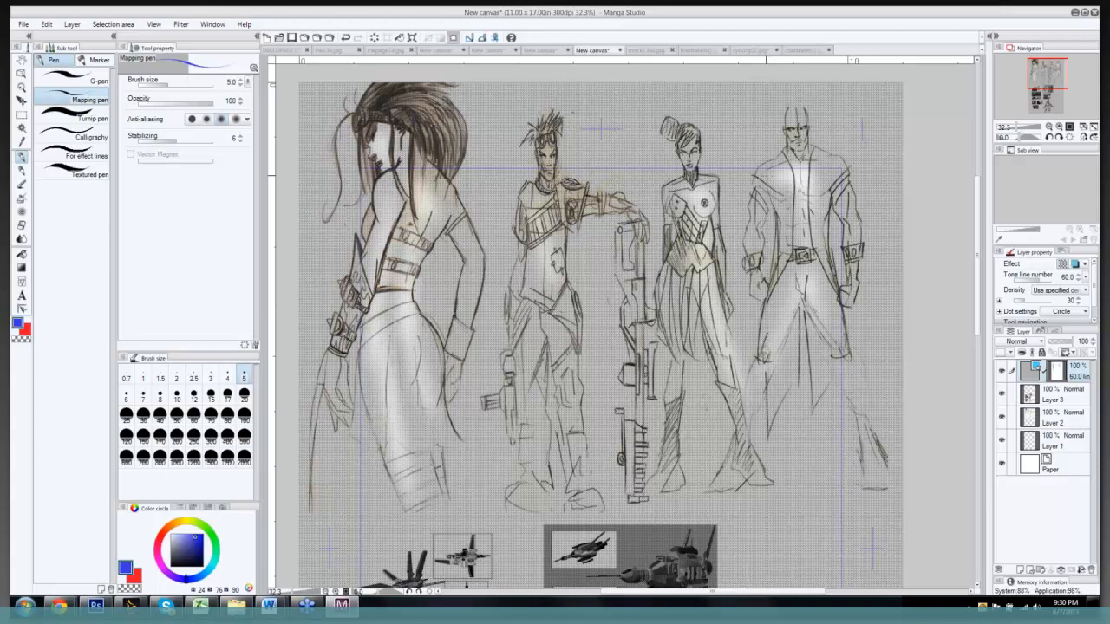
pyautogui.rightClick(755, 176)
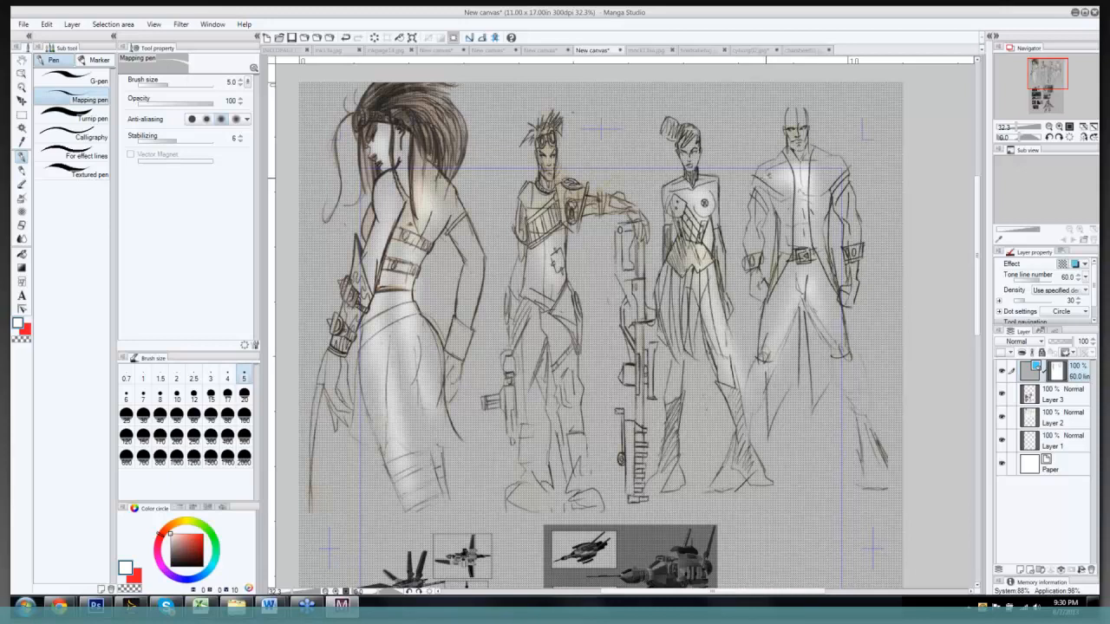
pyautogui.rightClick(743, 178)
pyautogui.keyDown('alt'); pyautogui.click(772, 166); pyautogui.keyUp('alt')
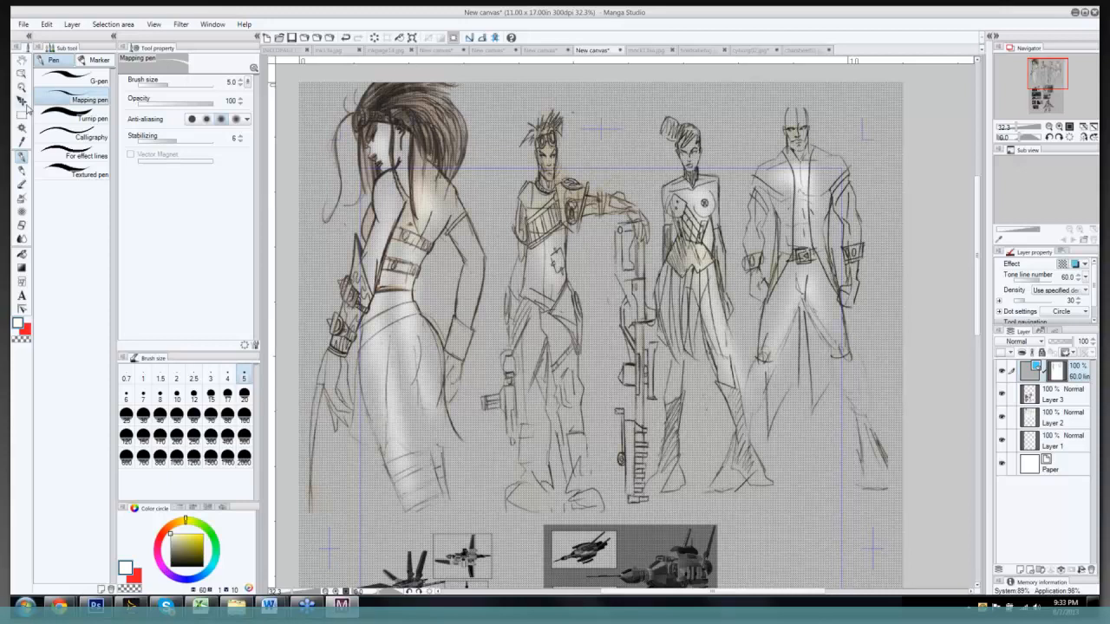
# Step: Examine the spaceship renders, the planet paintings and the red-inked armoured gunfighter on the lower part of the page
pyautogui.press('k')
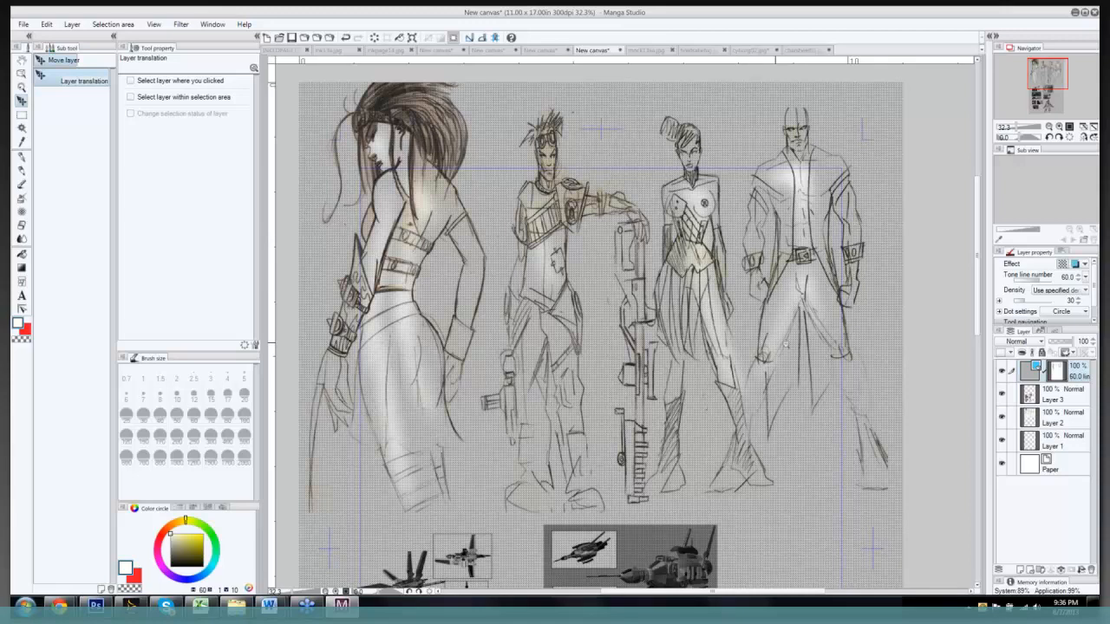
pyautogui.scroll(1, 786, 344)
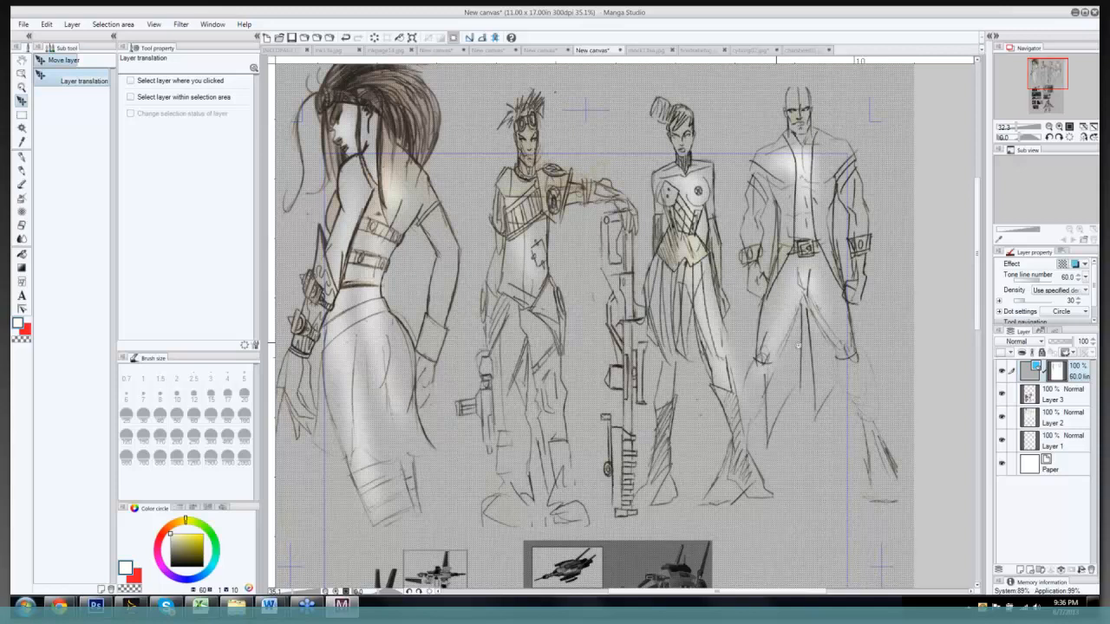
pyautogui.moveTo(798, 345); pyautogui.dragTo(843, 345)
pyautogui.moveTo(683, 505); pyautogui.dragTo(844, 133)
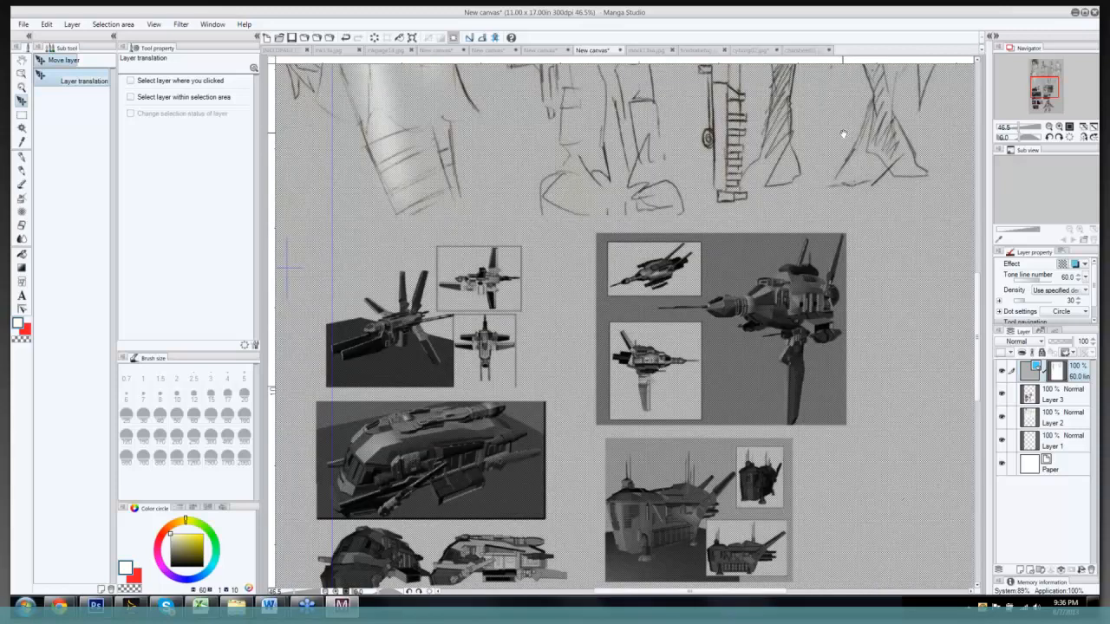
pyautogui.moveTo(843, 134); pyautogui.dragTo(842, 131)
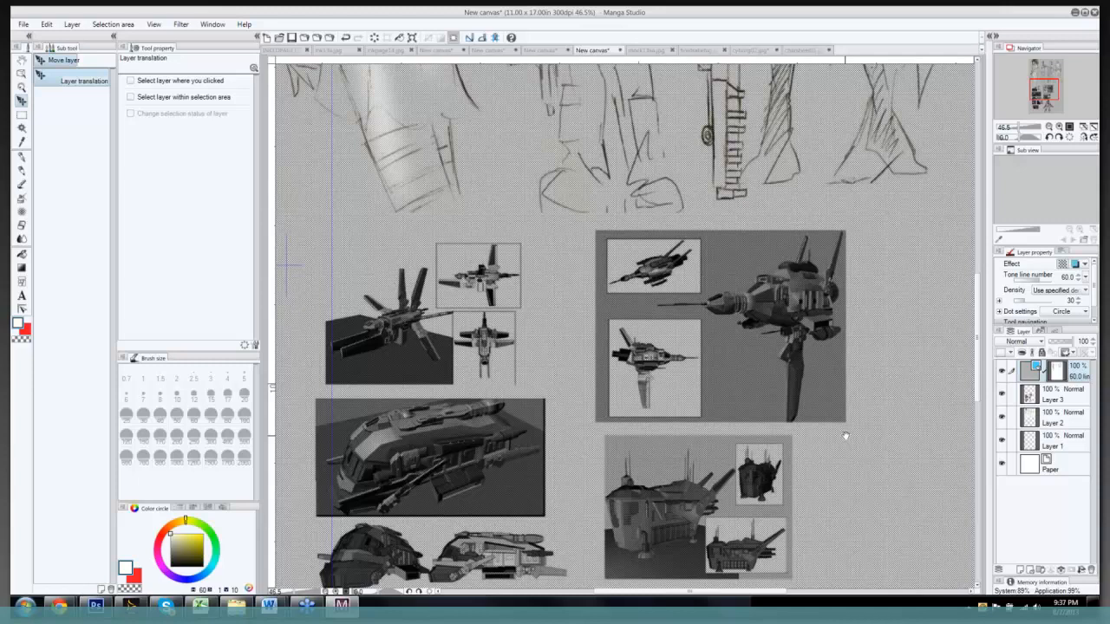
pyautogui.moveTo(846, 437); pyautogui.dragTo(846, 435)
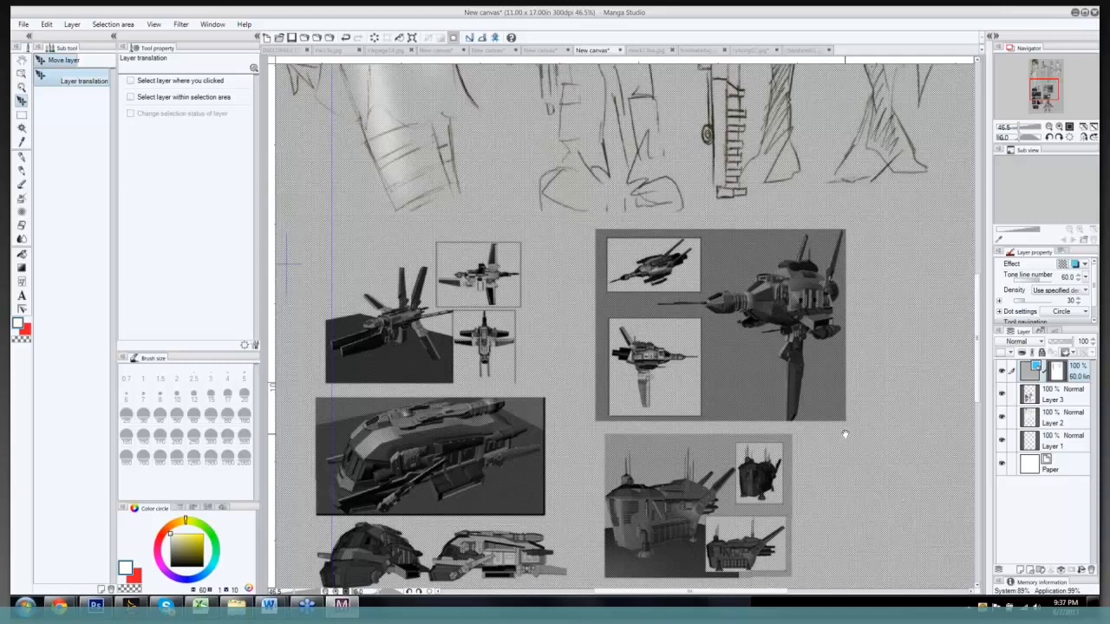
pyautogui.scroll(-5, 881, 254)
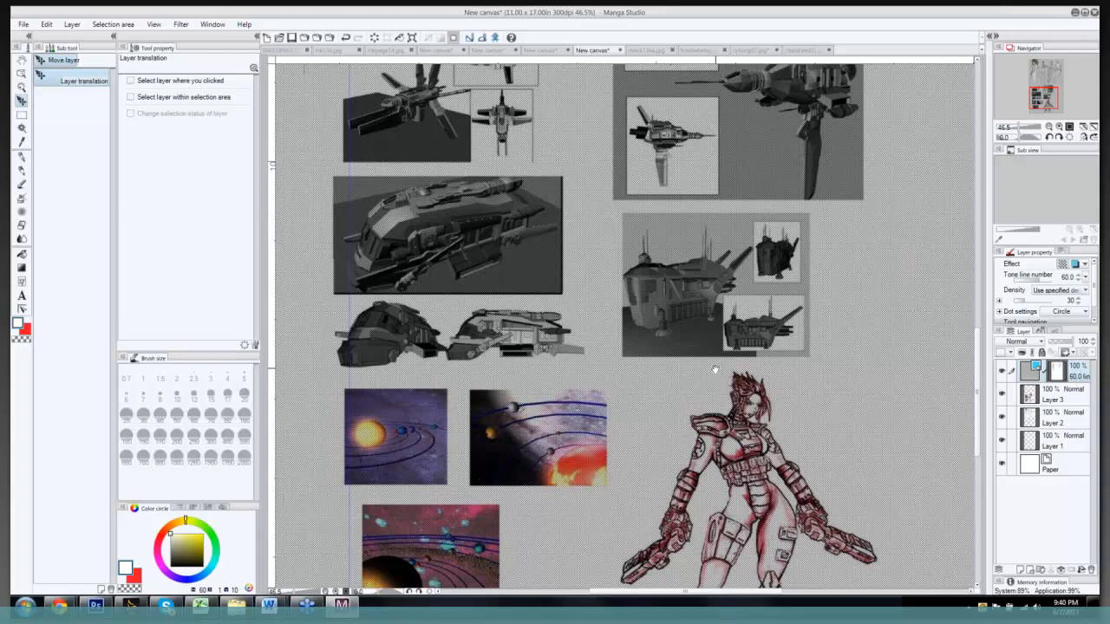
pyautogui.moveTo(716, 370); pyautogui.dragTo(715, 366)
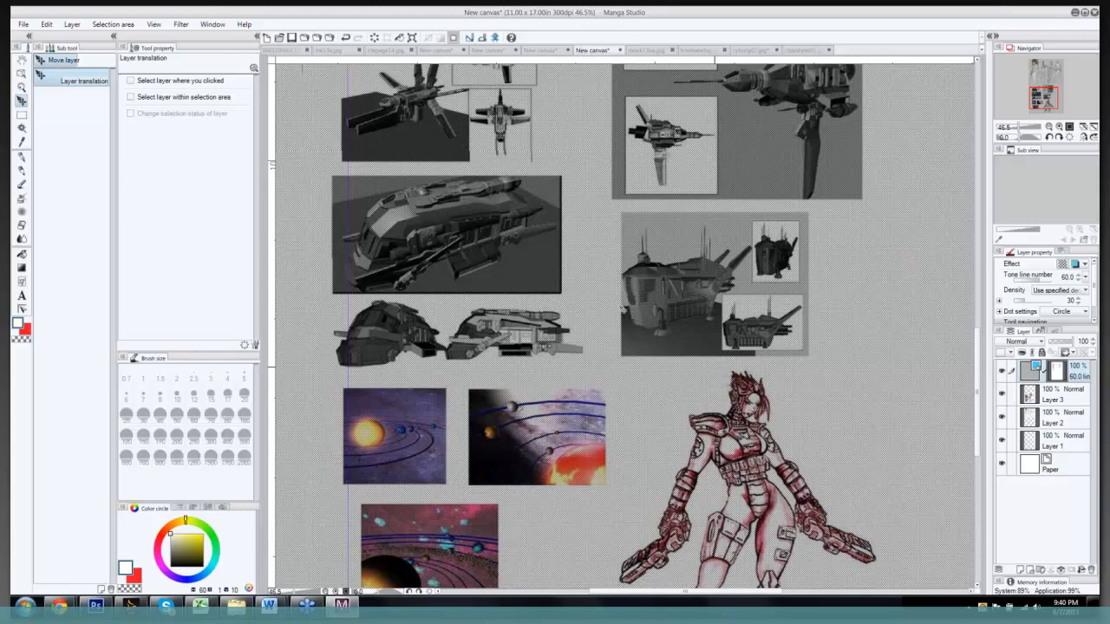
pyautogui.moveTo(653, 438); pyautogui.dragTo(674, 305)
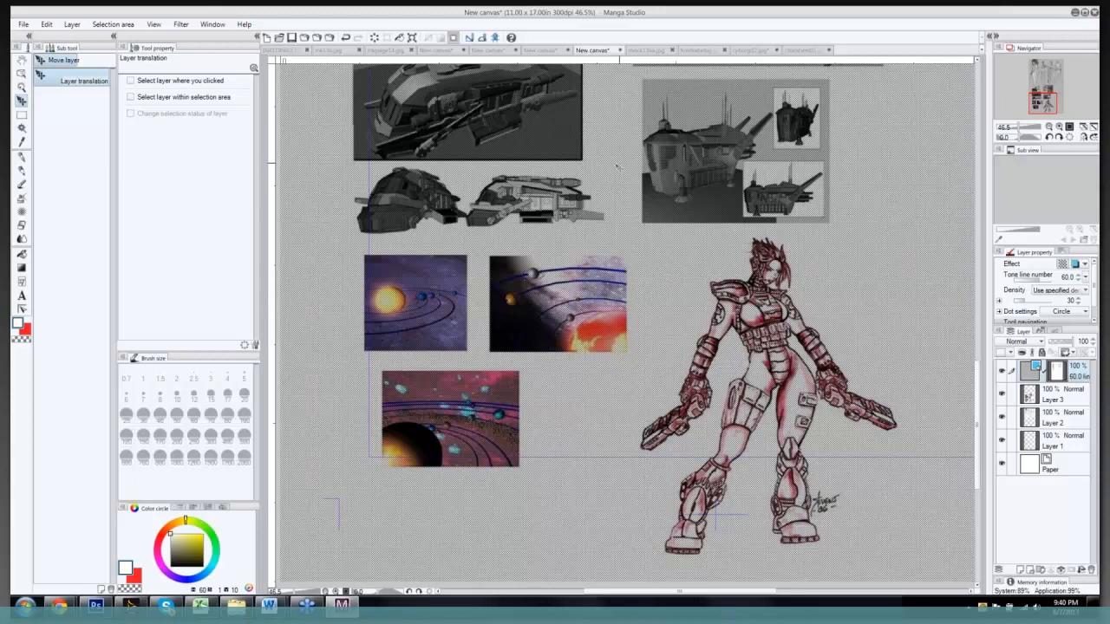
# Step: Bring up the canvas with the three hooded and cloaked figure sketches and view it closer
pyautogui.click(555, 54)
pyautogui.click(640, 53)
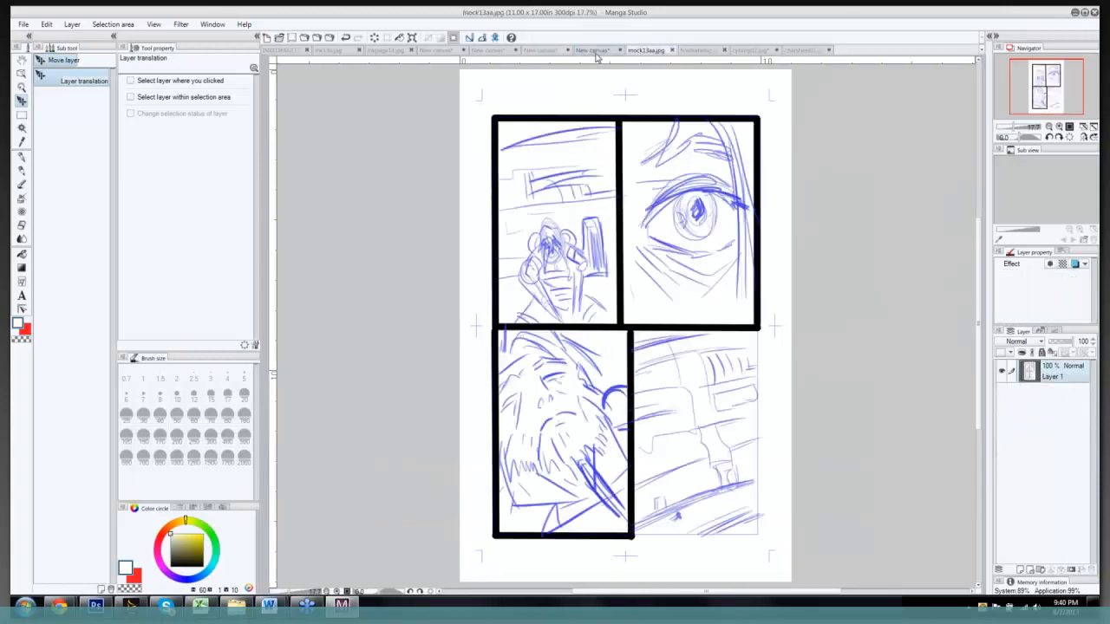
pyautogui.click(595, 54)
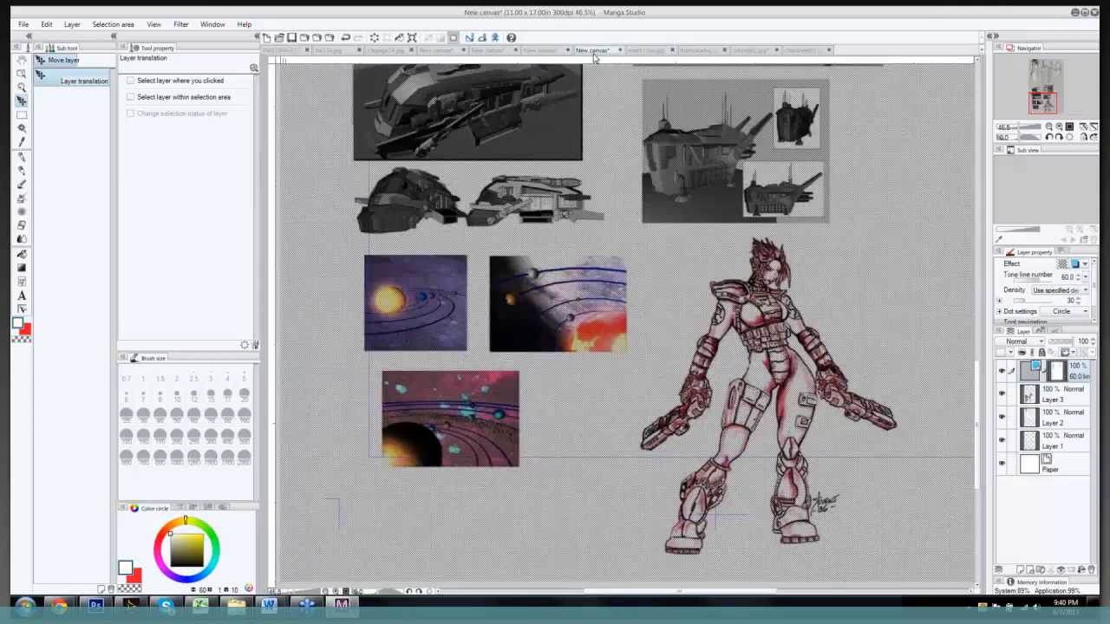
pyautogui.click(488, 50)
pyautogui.click(438, 51)
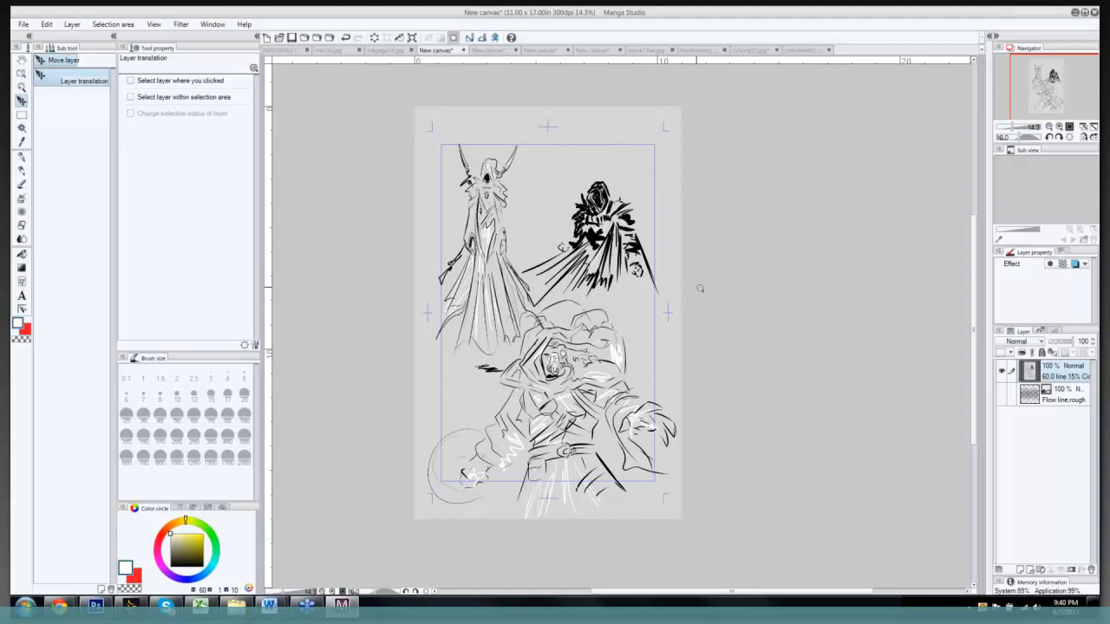
pyautogui.moveTo(700, 289); pyautogui.dragTo(749, 283)
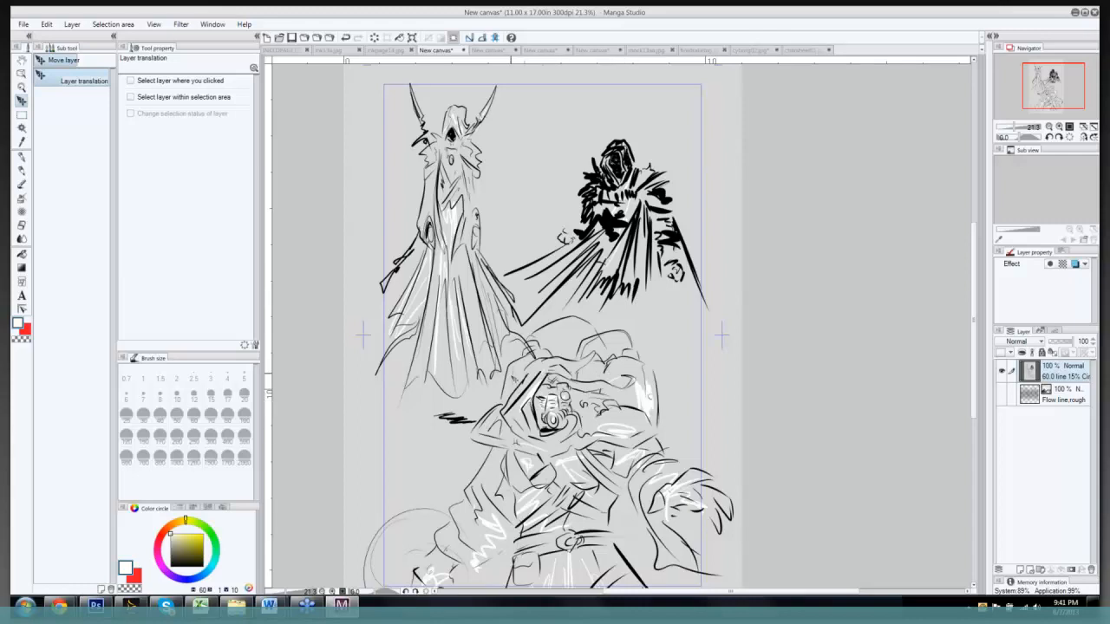
# Step: Set the Darker pencil to black and add small strokes to the large hooded figure's shoulder and chest
pyautogui.press('p')
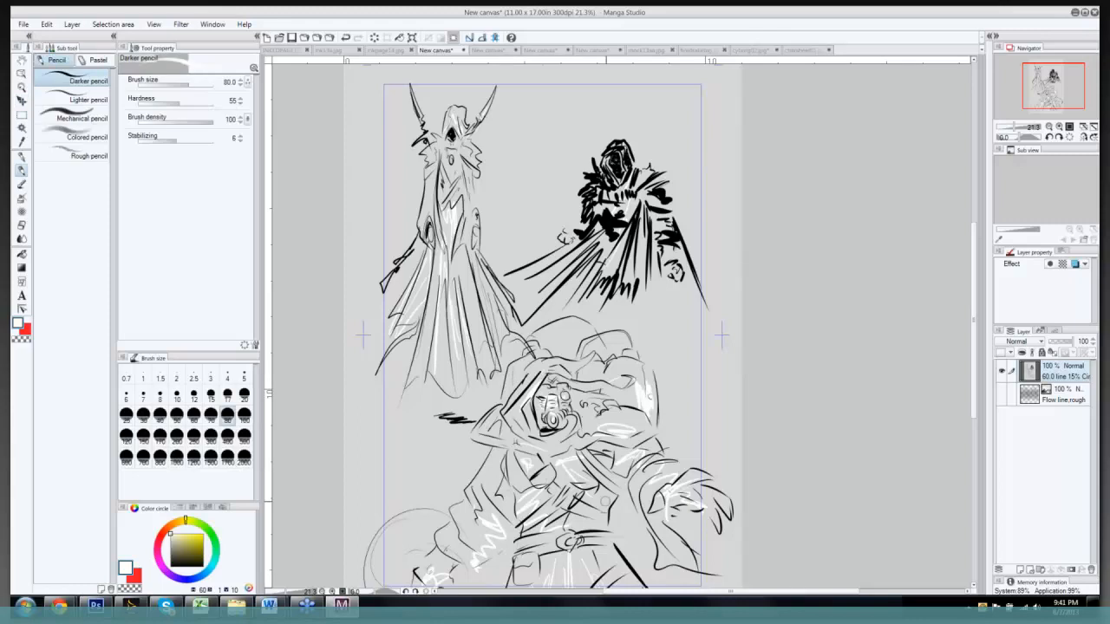
pyautogui.click(180, 564)
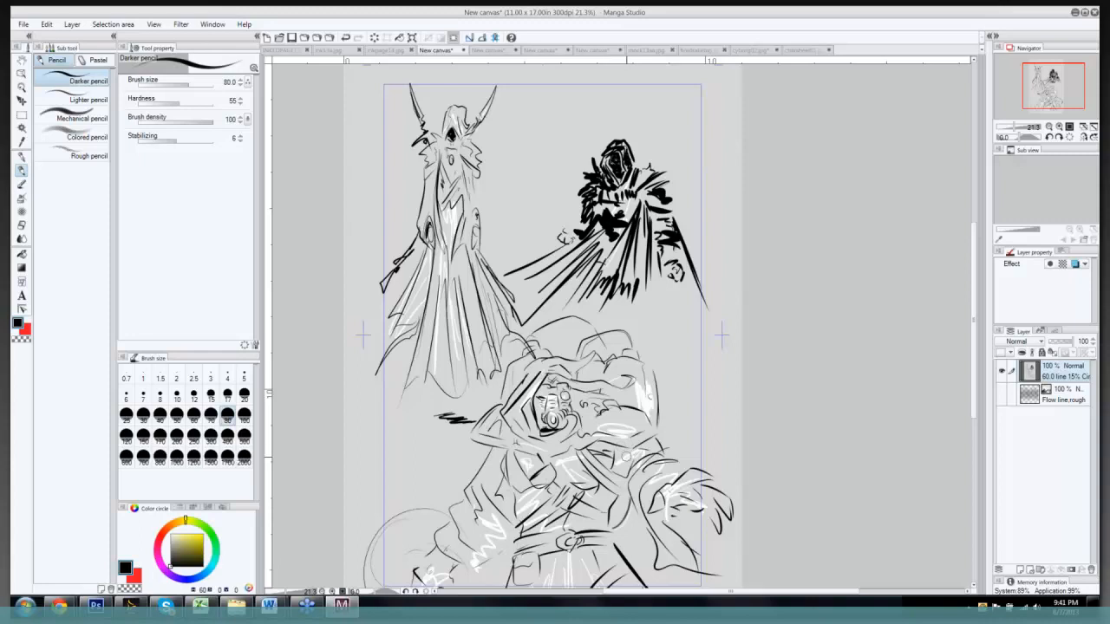
pyautogui.moveTo(649, 375); pyautogui.dragTo(665, 422)
pyautogui.moveTo(535, 465); pyautogui.dragTo(546, 476)
pyautogui.moveTo(627, 407); pyautogui.dragTo(626, 332)
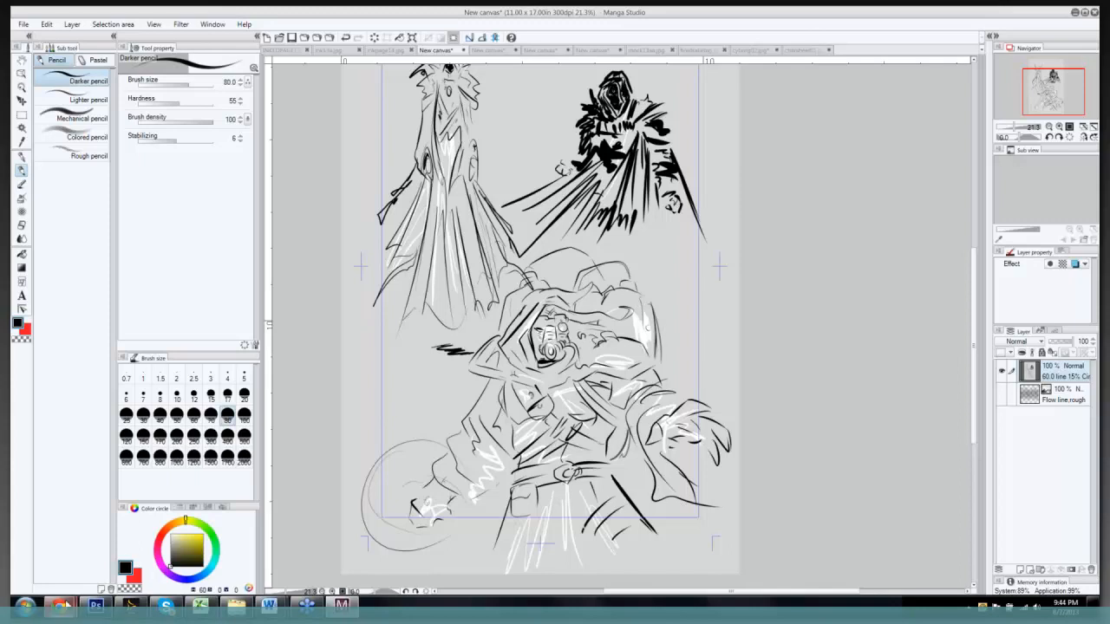
# Step: Switch to the BuzzNet window in Chrome and read the MMO Concept Art class chat
pyautogui.moveTo(60, 605)
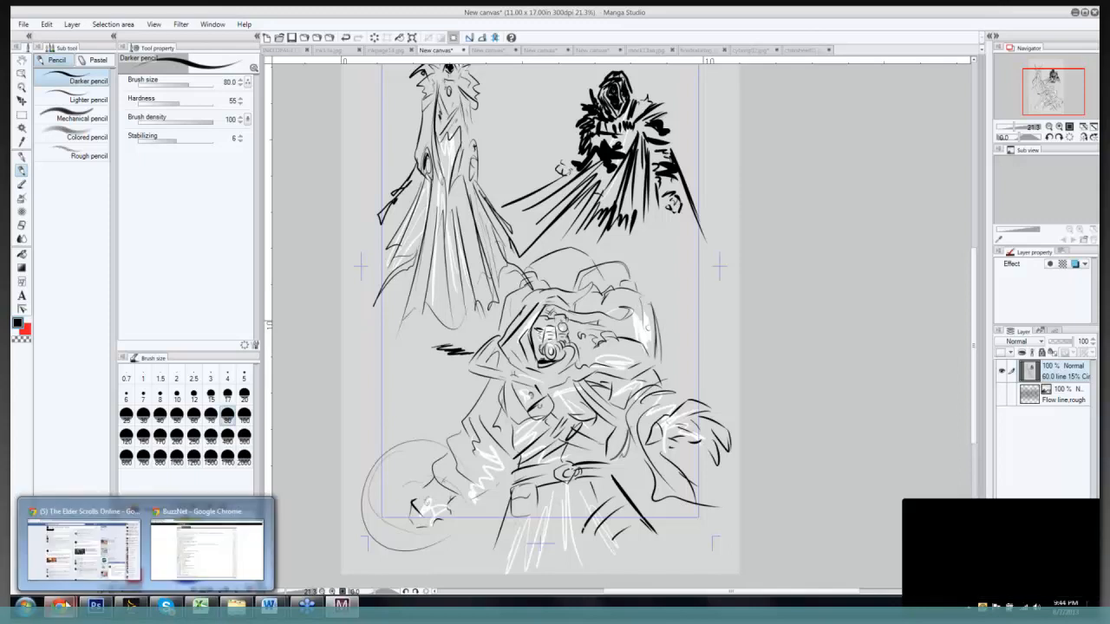
pyautogui.click(170, 565)
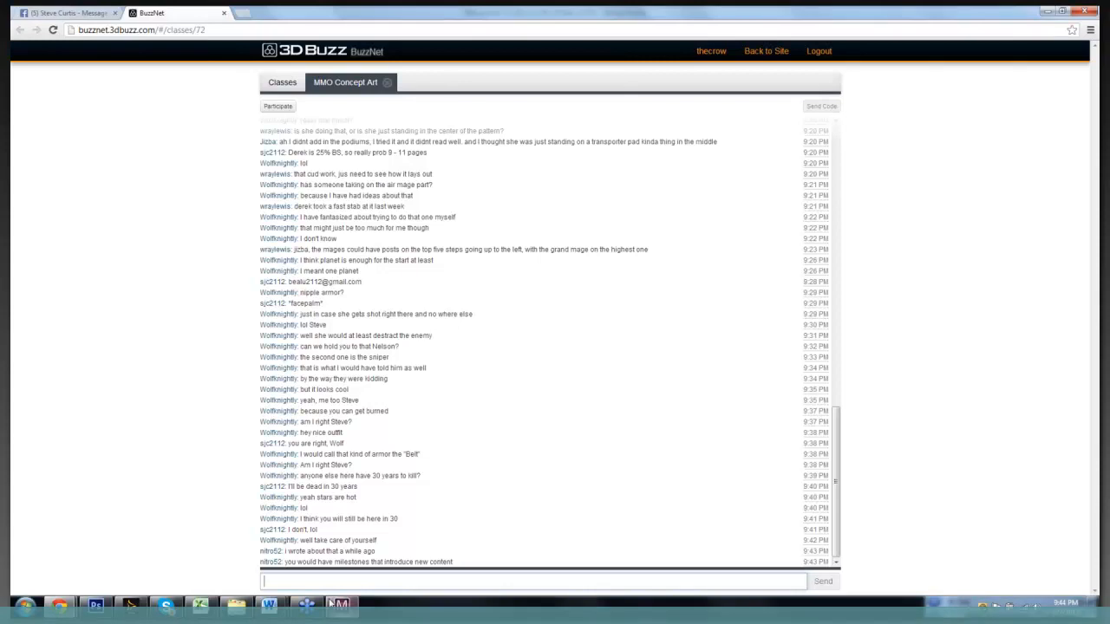
# Step: Return to Manga Studio and shade inside the large hooded figure's sleeve, just below the open hand, in black
pyautogui.click(331, 604)
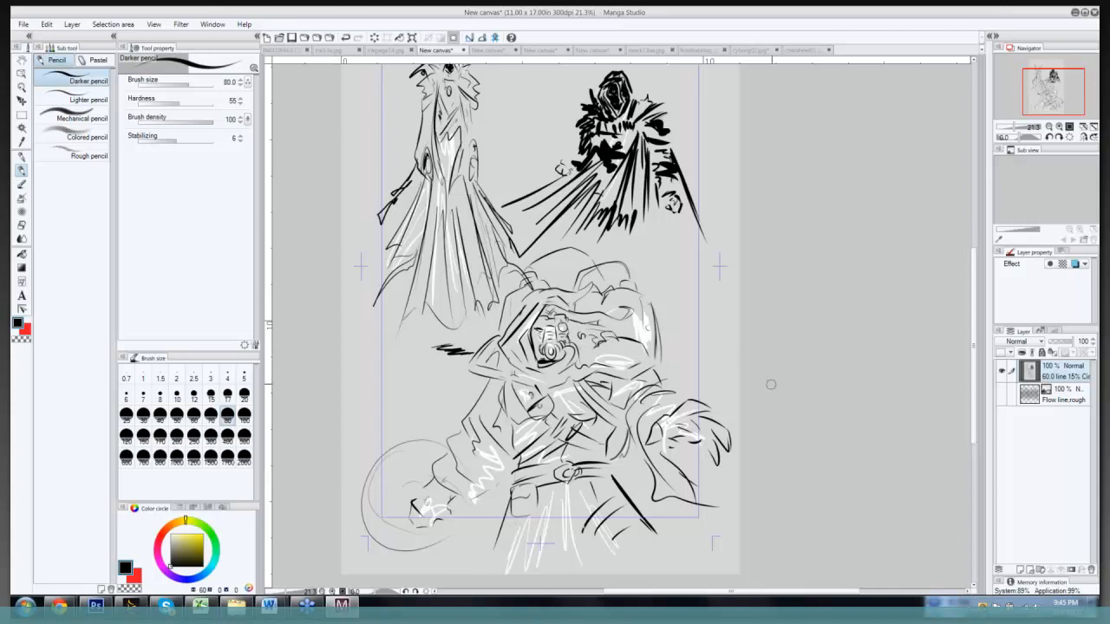
pyautogui.moveTo(696, 447)
pyautogui.mouseDown()
pyautogui.moveTo(703, 501)
pyautogui.moveTo(682, 456)
pyautogui.moveTo(694, 469)
pyautogui.mouseUp()
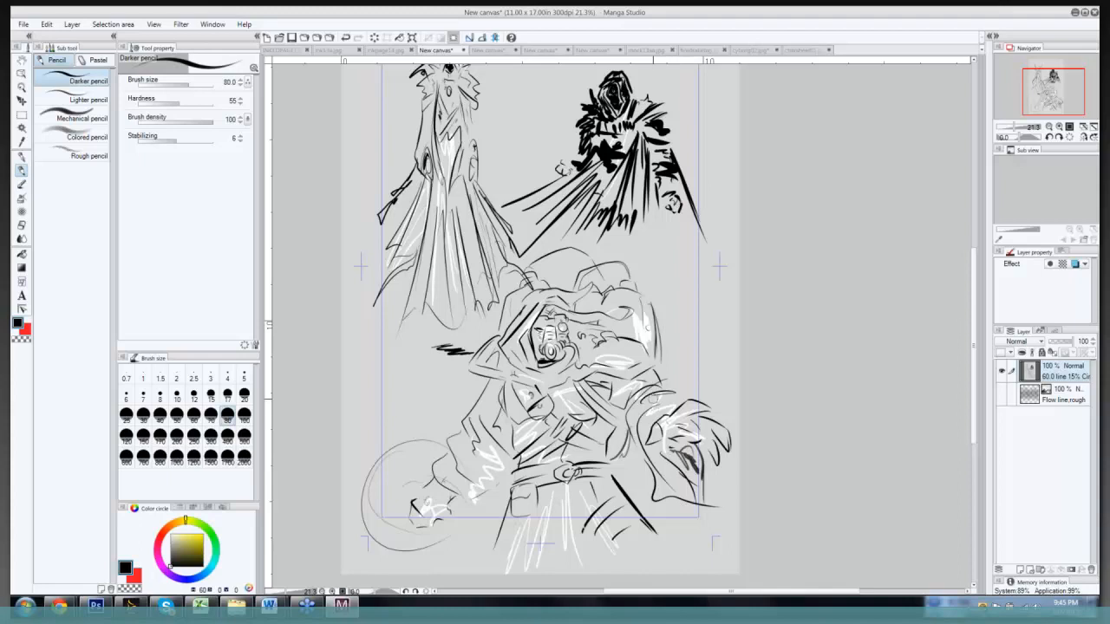
# Step: Darken the sleeve around the large hooded figure's open hand and draw strap lines with a hanging pouch across the chest
pyautogui.moveTo(647, 404)
pyautogui.mouseDown()
pyautogui.moveTo(672, 374)
pyautogui.moveTo(713, 421)
pyautogui.moveTo(711, 474)
pyautogui.mouseUp()
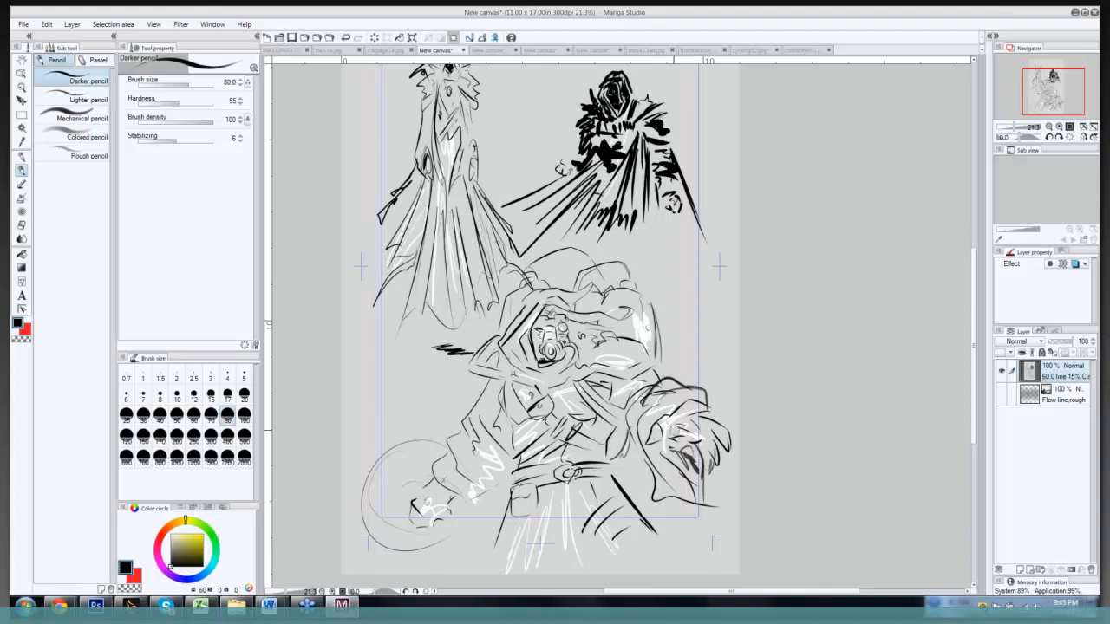
pyautogui.moveTo(624, 431)
pyautogui.mouseDown()
pyautogui.moveTo(608, 457)
pyautogui.moveTo(624, 419)
pyautogui.mouseUp()
pyautogui.moveTo(619, 413); pyautogui.dragTo(624, 427)
pyautogui.moveTo(551, 390); pyautogui.dragTo(577, 378)
pyautogui.moveTo(516, 362); pyautogui.dragTo(566, 377)
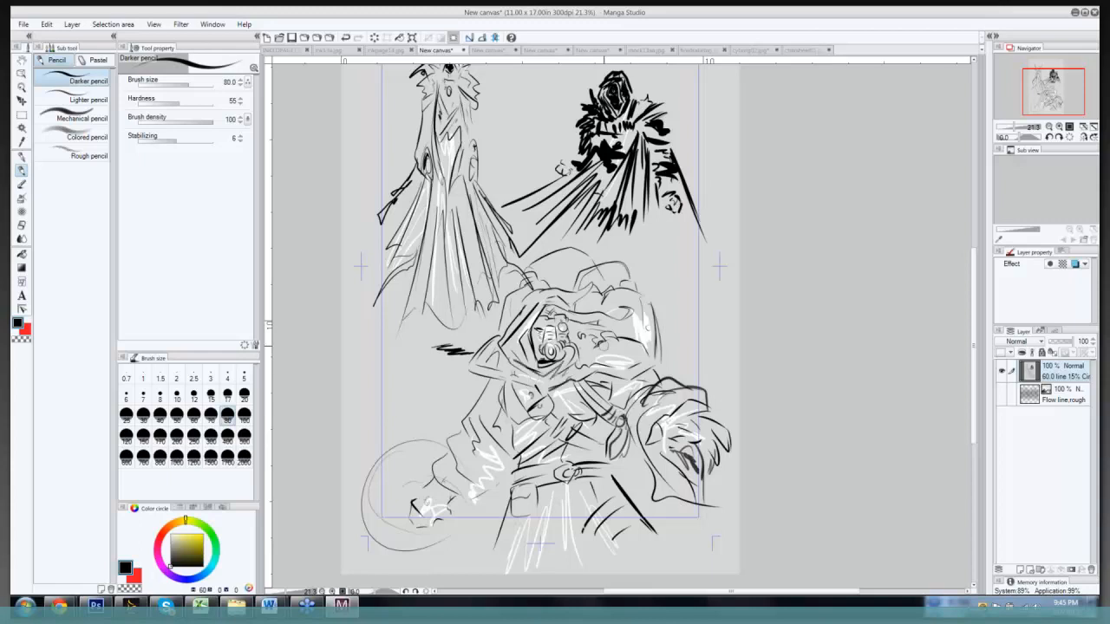
# Step: Add black pencil detail to the large hooded figure's shoulder armour, the lowered arm's upper sleeve and the mask's eye lens
pyautogui.moveTo(604, 343)
pyautogui.mouseDown()
pyautogui.moveTo(595, 358)
pyautogui.moveTo(616, 344)
pyautogui.moveTo(645, 370)
pyautogui.mouseUp()
pyautogui.moveTo(608, 297)
pyautogui.mouseDown()
pyautogui.moveTo(604, 318)
pyautogui.moveTo(605, 265)
pyautogui.mouseUp()
pyautogui.moveTo(518, 276); pyautogui.dragTo(535, 286)
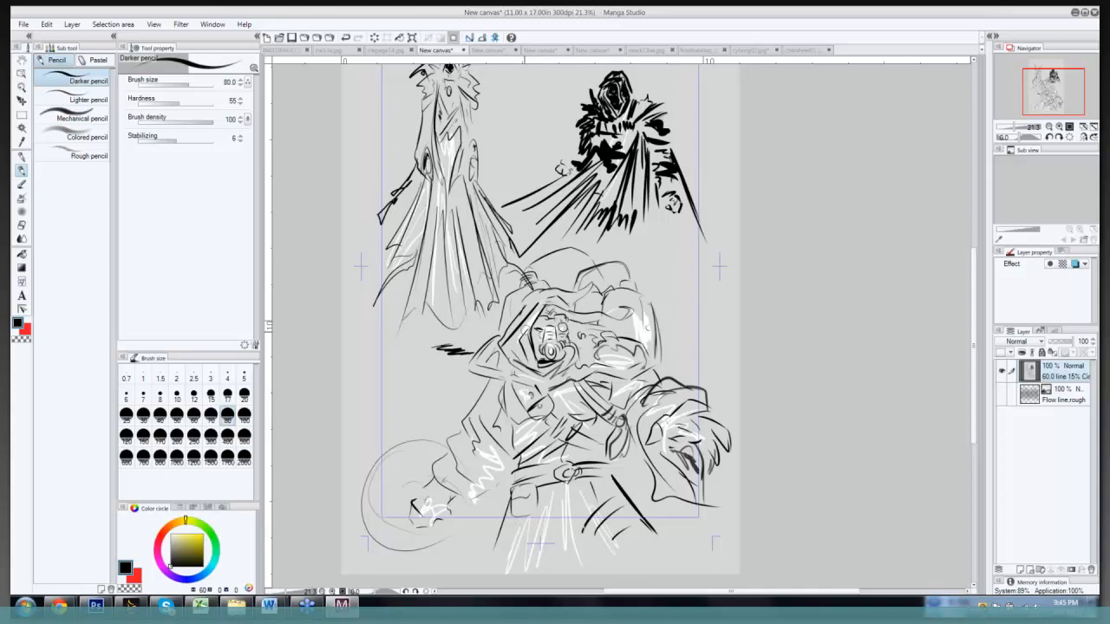
pyautogui.moveTo(496, 378); pyautogui.dragTo(484, 405)
pyautogui.moveTo(506, 415); pyautogui.dragTo(501, 431)
pyautogui.moveTo(562, 325); pyautogui.dragTo(565, 331)
pyautogui.moveTo(481, 373); pyautogui.dragTo(483, 393)
# Step: Reinforce the large hooded figure's belt, side strap and robe folds, and outline the pouches hanging from the belt
pyautogui.moveTo(483, 491)
pyautogui.mouseDown()
pyautogui.moveTo(513, 461)
pyautogui.moveTo(579, 475)
pyautogui.moveTo(562, 467)
pyautogui.moveTo(555, 553)
pyautogui.mouseUp()
pyautogui.moveTo(560, 488); pyautogui.dragTo(576, 575)
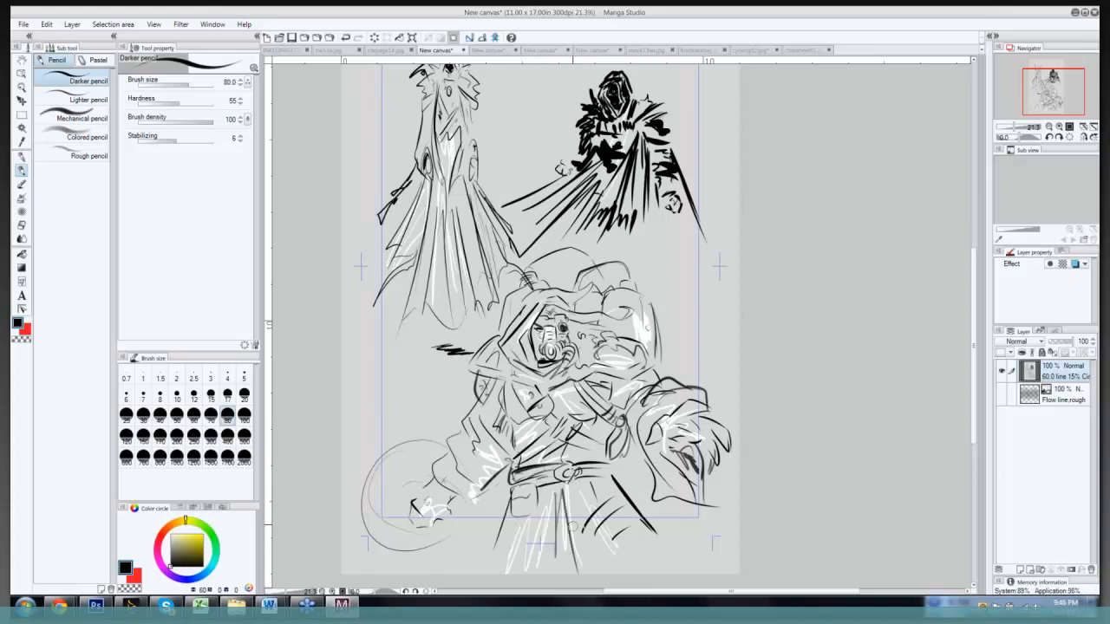
pyautogui.moveTo(510, 497)
pyautogui.mouseDown()
pyautogui.moveTo(487, 574)
pyautogui.moveTo(510, 519)
pyautogui.moveTo(532, 508)
pyautogui.mouseUp()
pyautogui.moveTo(607, 464); pyautogui.dragTo(610, 479)
pyautogui.moveTo(609, 463)
pyautogui.mouseDown()
pyautogui.moveTo(638, 498)
pyautogui.moveTo(633, 513)
pyautogui.mouseUp()
pyautogui.moveTo(596, 416)
pyautogui.mouseDown()
pyautogui.moveTo(616, 439)
pyautogui.moveTo(609, 467)
pyautogui.mouseUp()
# Step: Draw a small dark badge on the large hooded figure's chest beside the lowered arm
pyautogui.moveTo(516, 386)
pyautogui.mouseDown()
pyautogui.moveTo(528, 423)
pyautogui.moveTo(520, 396)
pyautogui.mouseUp()
pyautogui.moveTo(517, 406)
pyautogui.mouseDown()
pyautogui.moveTo(525, 416)
pyautogui.moveTo(520, 397)
pyautogui.moveTo(506, 402)
pyautogui.mouseUp()
pyautogui.moveTo(509, 392)
pyautogui.mouseDown()
pyautogui.moveTo(505, 408)
pyautogui.moveTo(519, 414)
pyautogui.mouseUp()
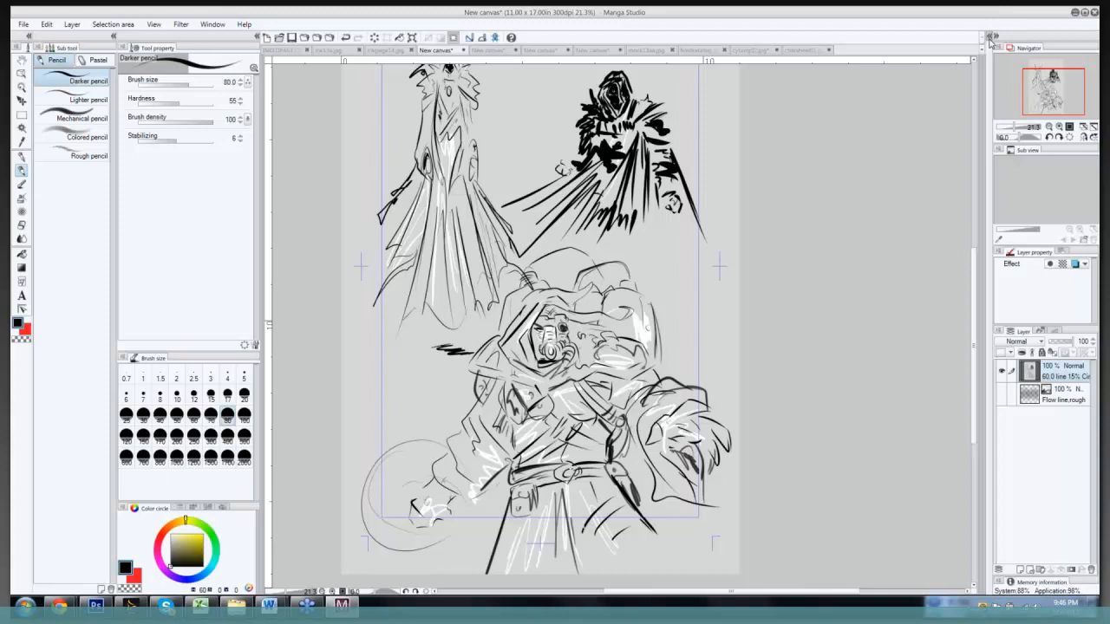
# Step: Place the "Soft" image material over the orb at the large figure's lowered hand and scale it to 279 horizontally and 150 vertically
pyautogui.click(991, 37)
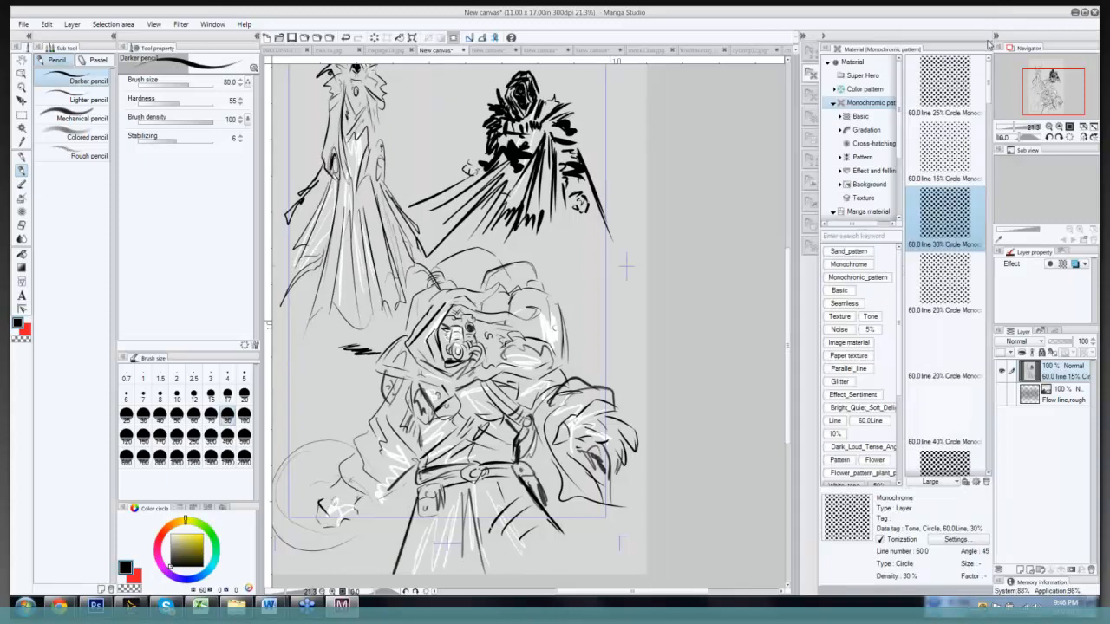
pyautogui.moveTo(900, 139); pyautogui.dragTo(900, 208)
pyautogui.click(885, 200)
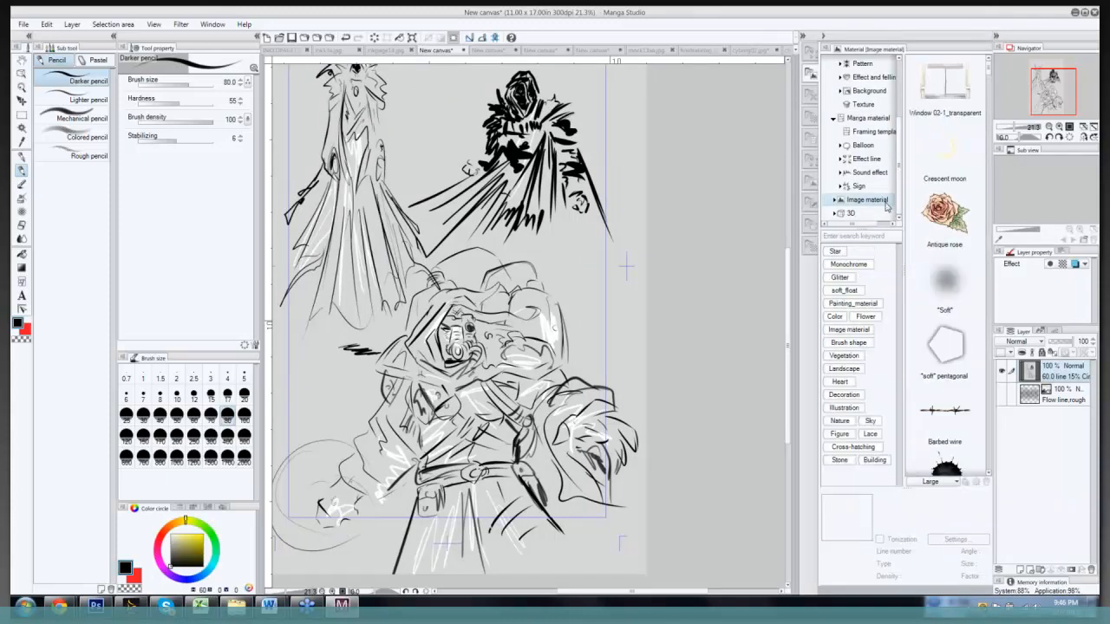
pyautogui.moveTo(950, 288); pyautogui.dragTo(427, 508)
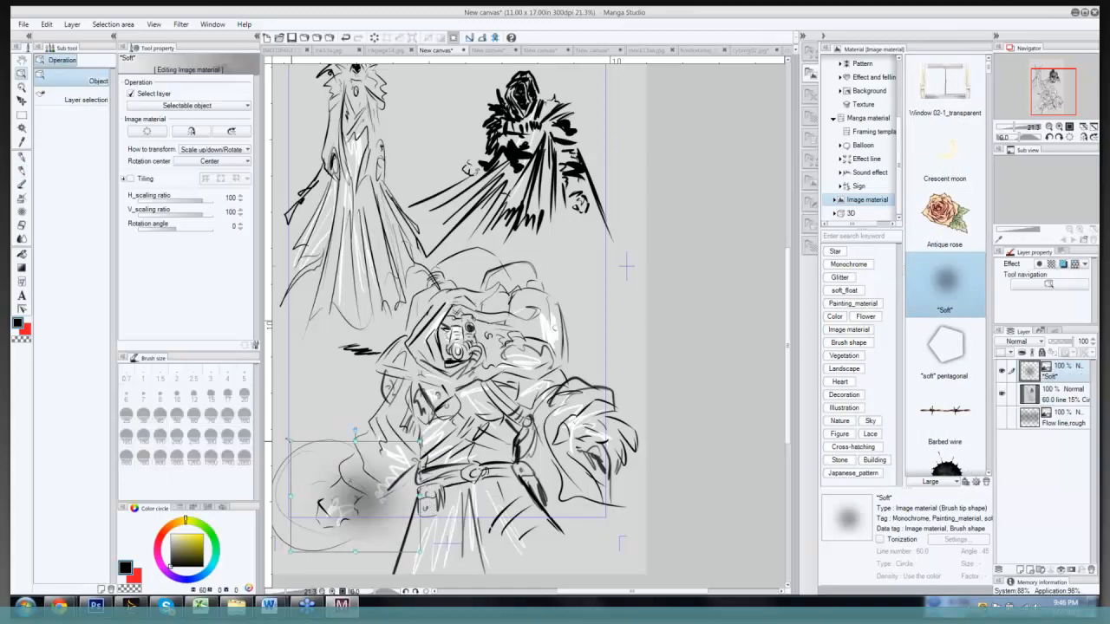
pyautogui.moveTo(291, 440); pyautogui.dragTo(248, 441)
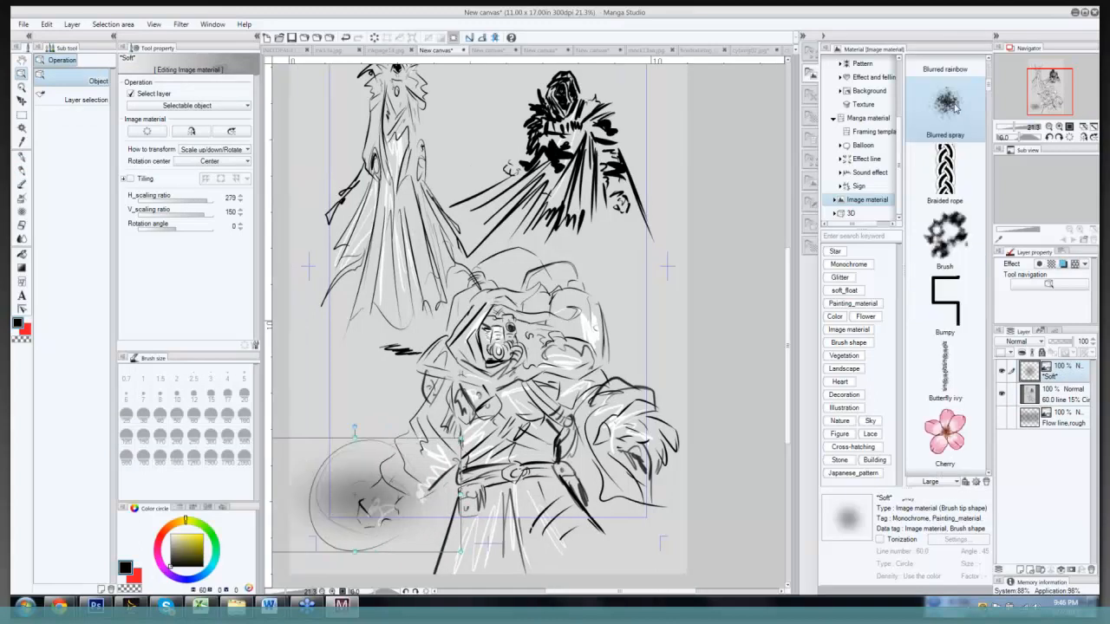
# Step: Place the Blurred spray image material over the large figure's masked face, scaled to 400 horizontally and 551 vertically
pyautogui.moveTo(957, 110)
pyautogui.mouseDown()
pyautogui.moveTo(900, 147)
pyautogui.moveTo(628, 455)
pyautogui.moveTo(622, 483)
pyautogui.mouseUp()
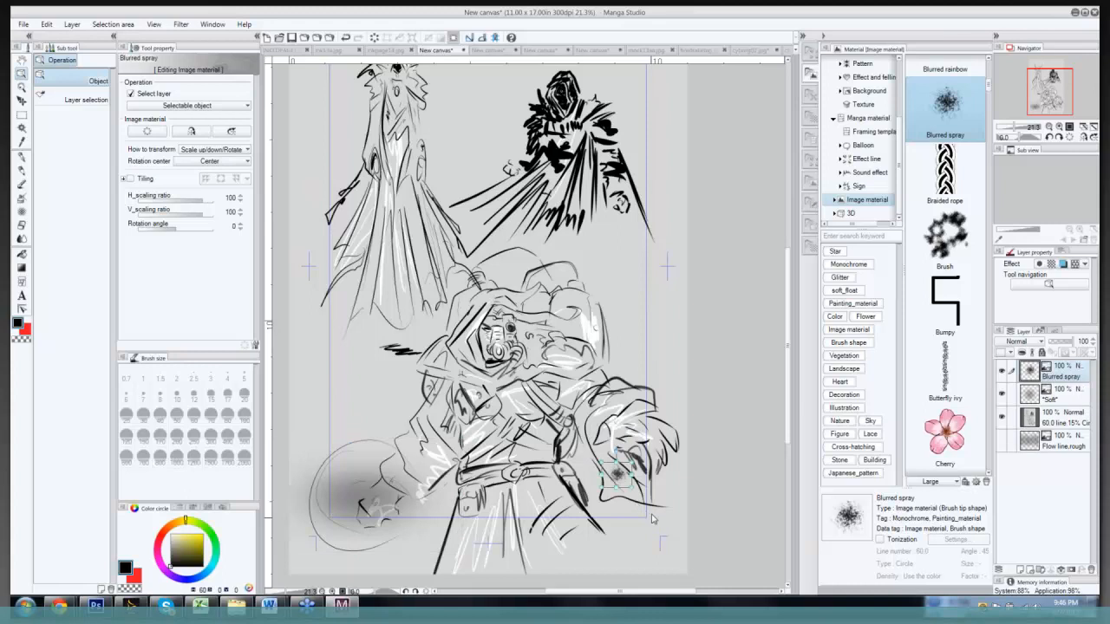
pyautogui.moveTo(638, 458)
pyautogui.mouseDown()
pyautogui.moveTo(663, 403)
pyautogui.moveTo(629, 426)
pyautogui.moveTo(635, 418)
pyautogui.moveTo(520, 323)
pyautogui.mouseUp()
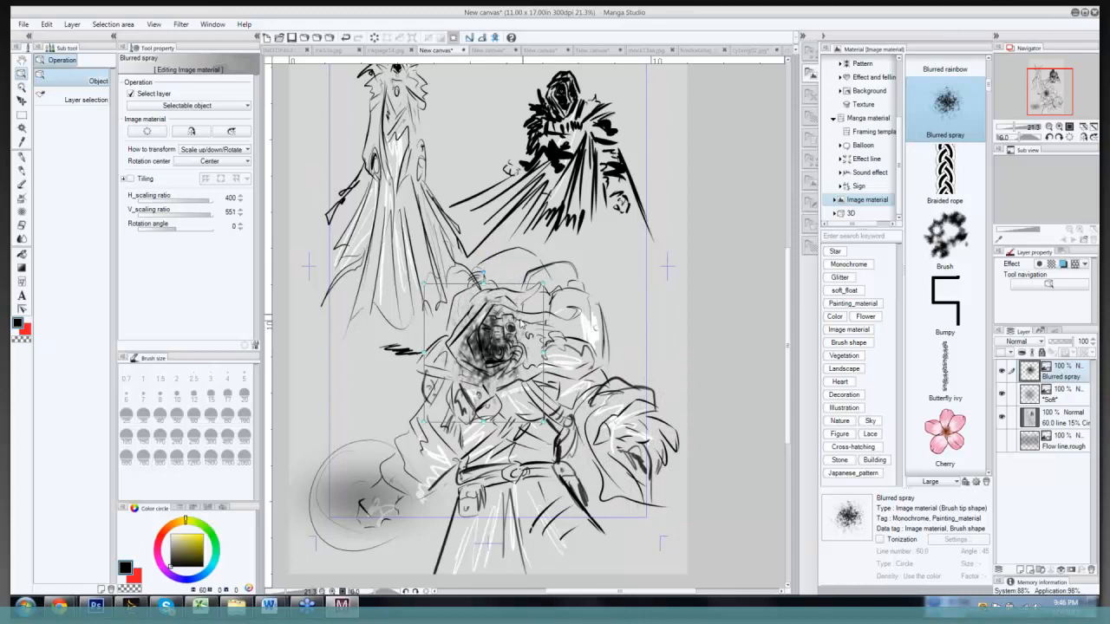
pyautogui.click(525, 323)
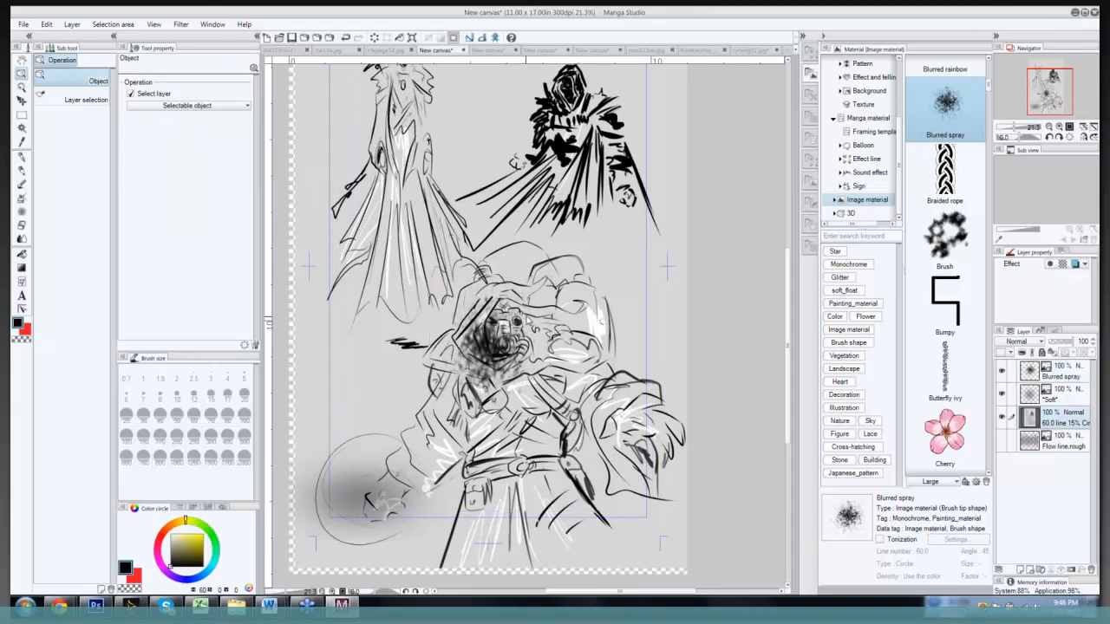
pyautogui.hotkey('ctrl', 'z')
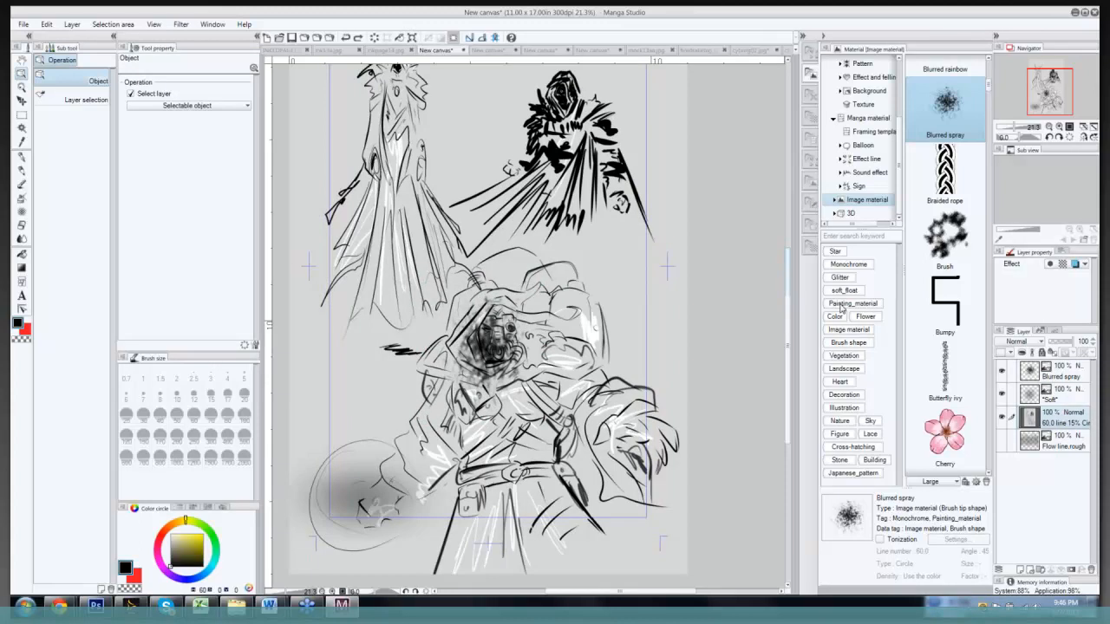
# Step: Hide the Blurred spray layer and collapse the material library
pyautogui.click(1056, 373)
pyautogui.click(1003, 371)
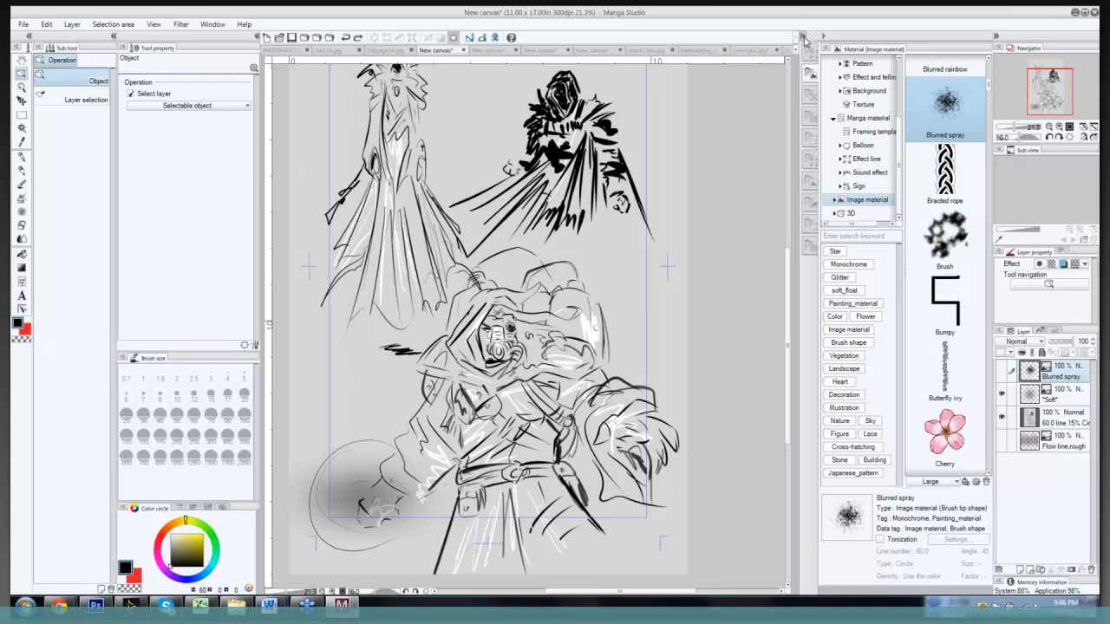
pyautogui.click(803, 37)
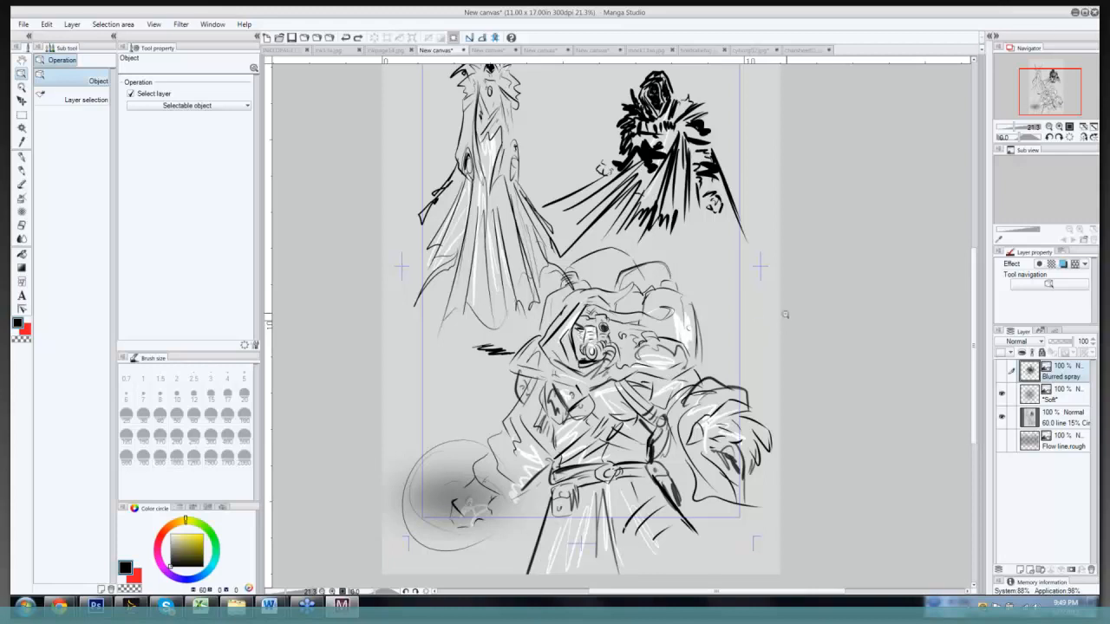
pyautogui.scroll(-1, 784, 314)
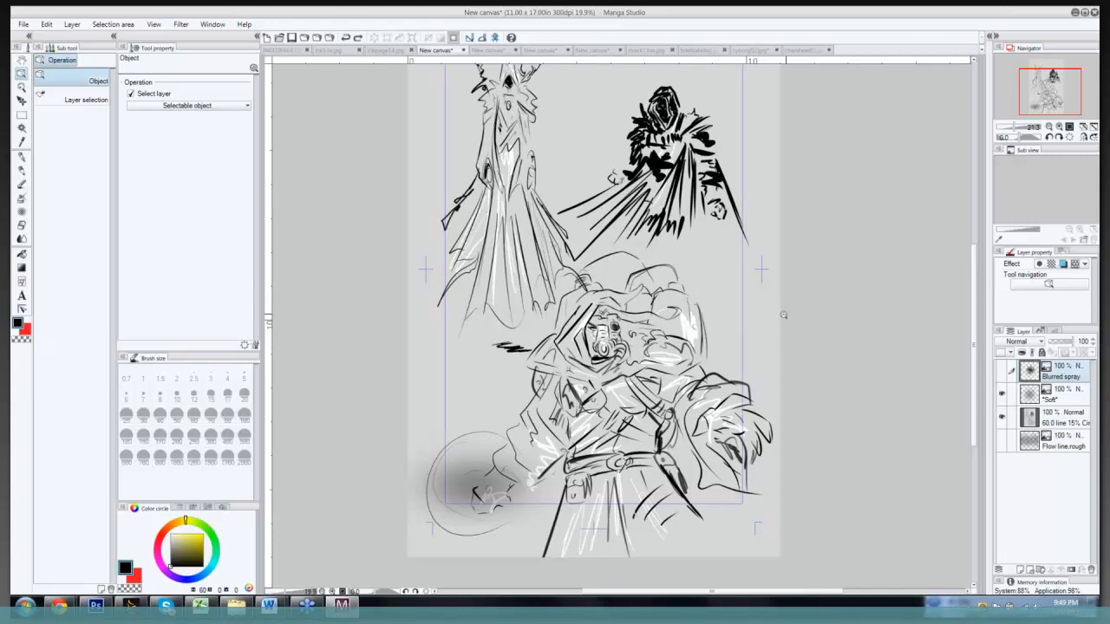
pyautogui.scroll(-1, 783, 315)
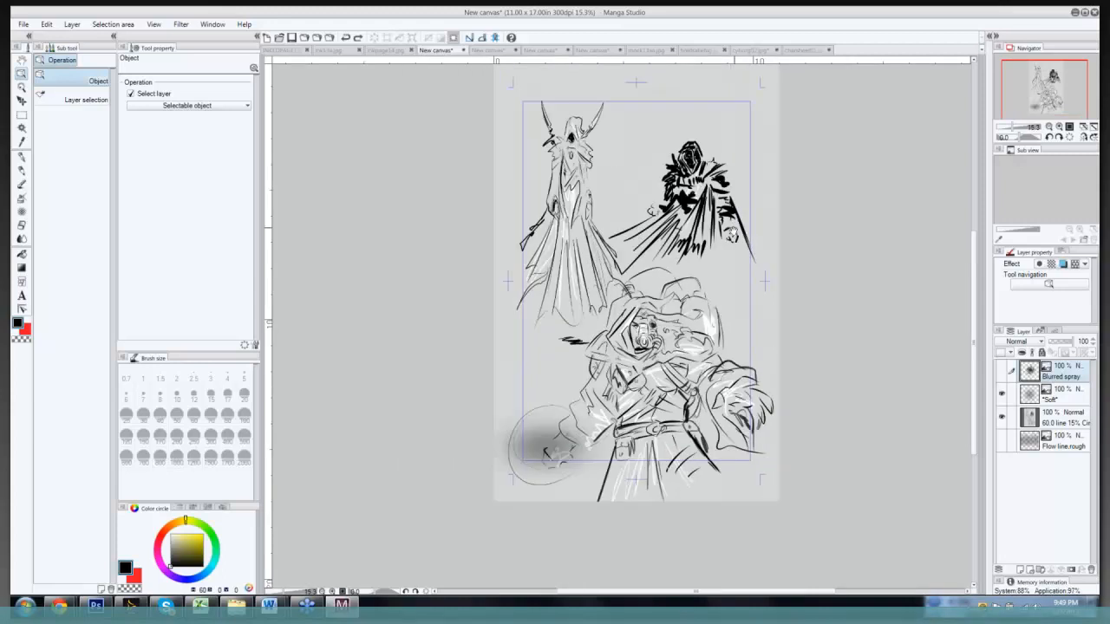
pyautogui.moveTo(734, 233); pyautogui.dragTo(711, 254)
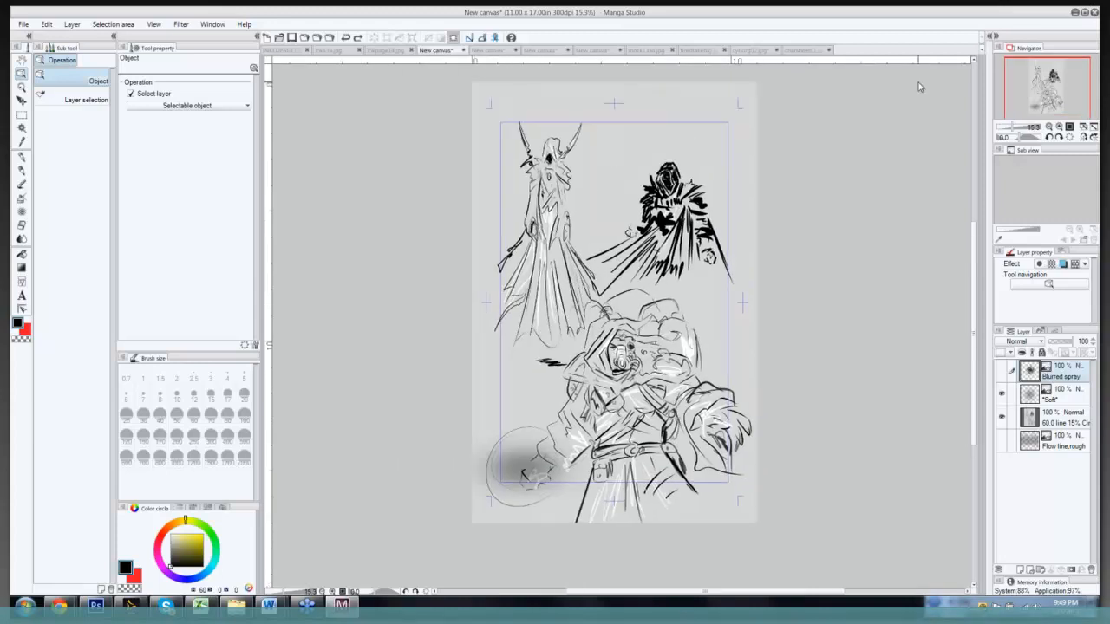
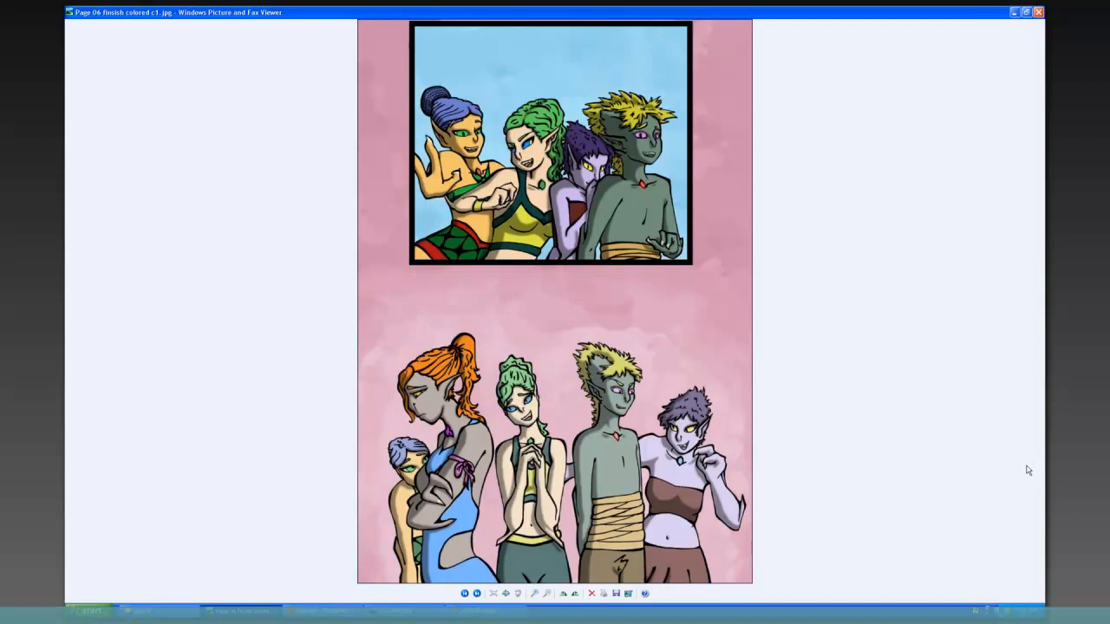
# Step: Compare the line art, flat colour and shaded versions of comic page 06 in Windows Picture and Fax Viewer, and examine pg7.jpg
pyautogui.press('Left')
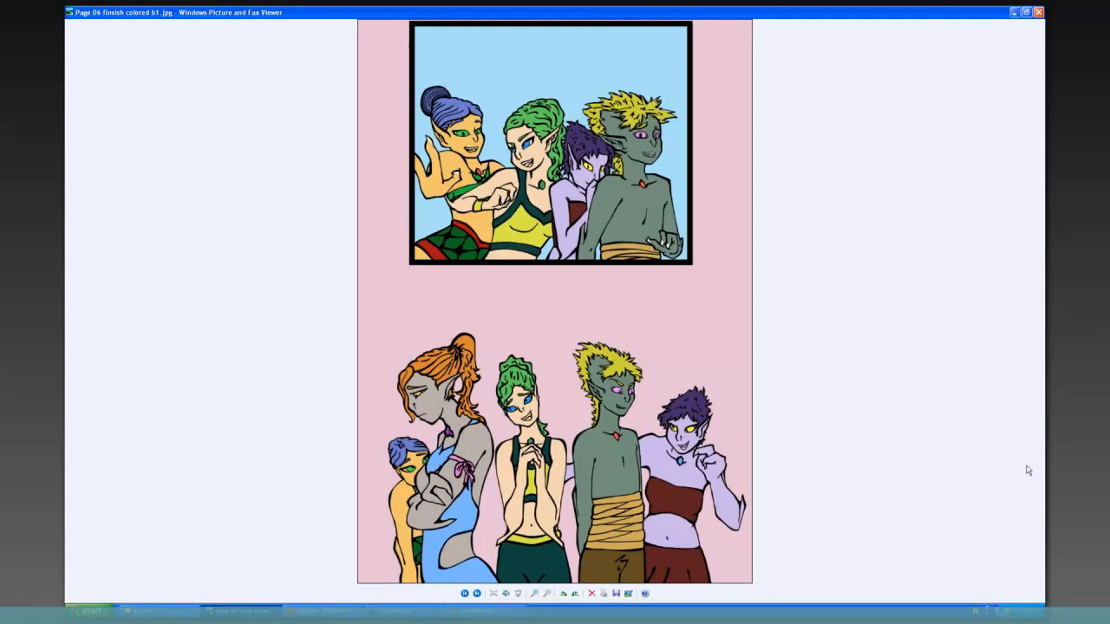
pyautogui.press('Right')
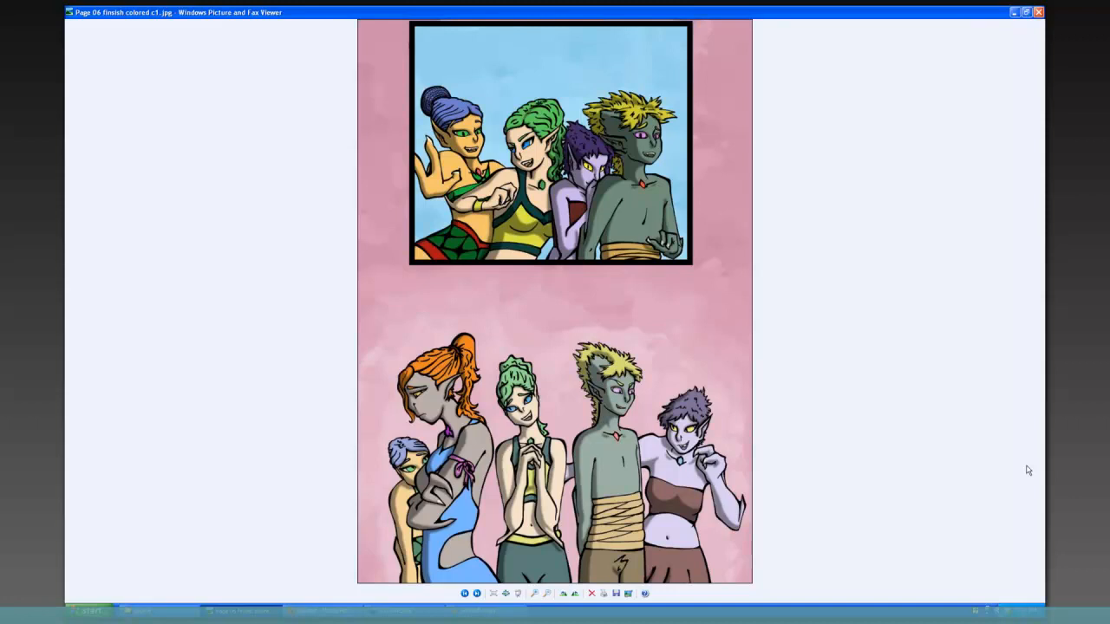
pyautogui.press('Left')
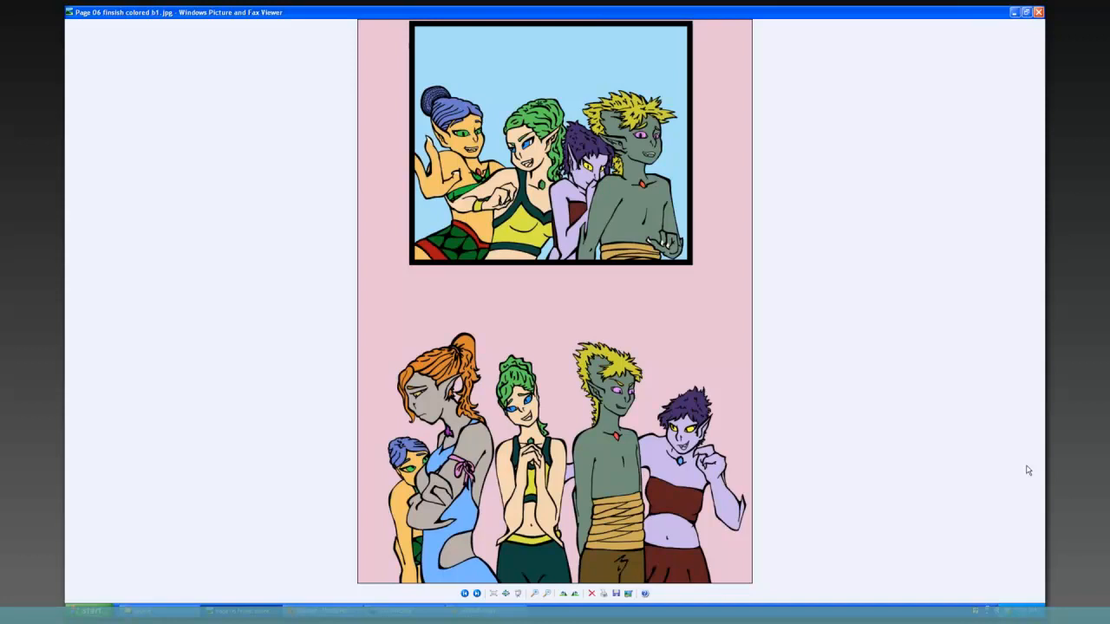
pyautogui.press('Right')
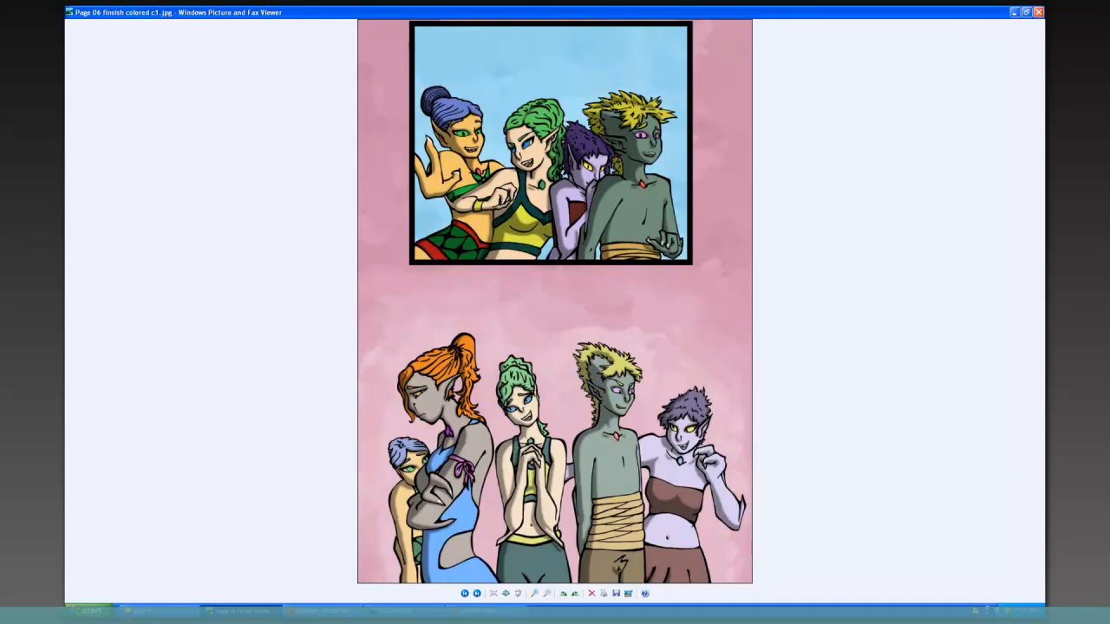
pyautogui.click(159, 611)
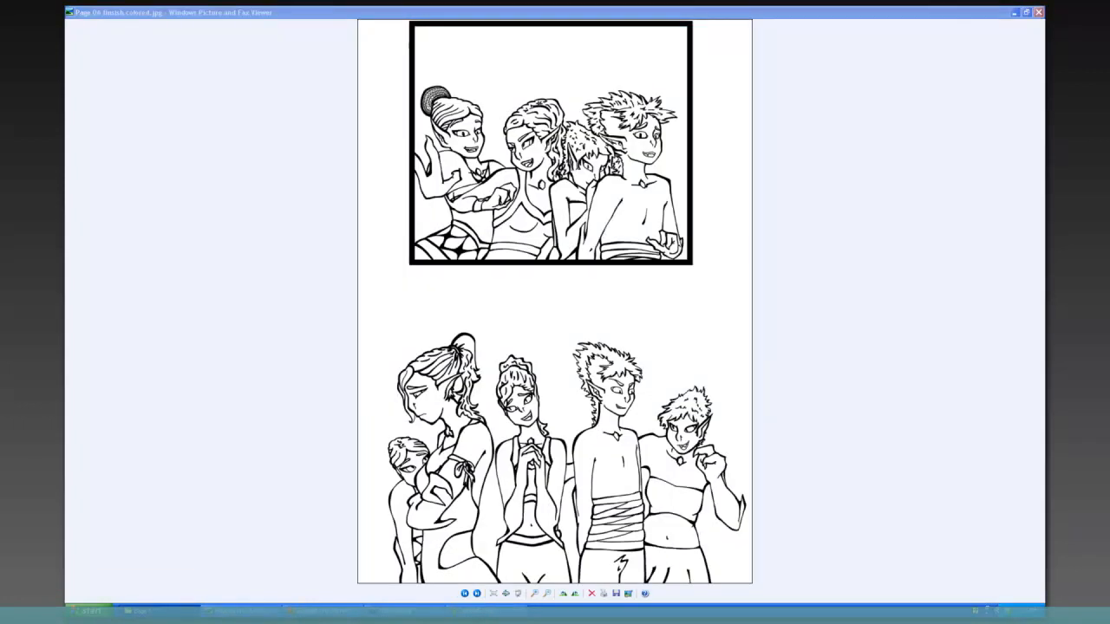
pyautogui.click(477, 595)
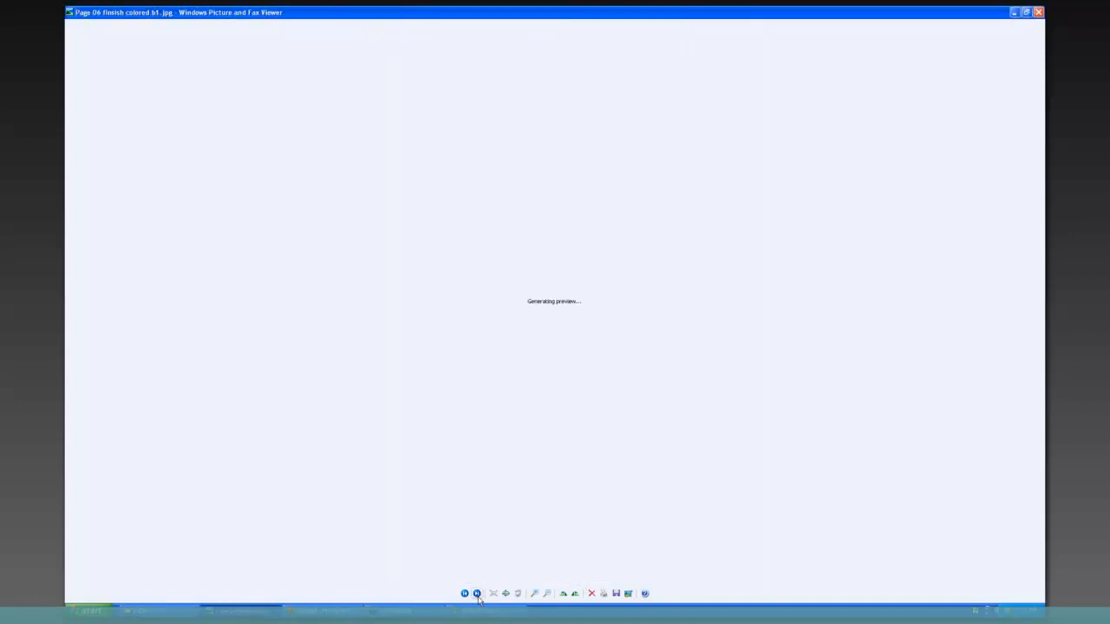
pyautogui.click(477, 594)
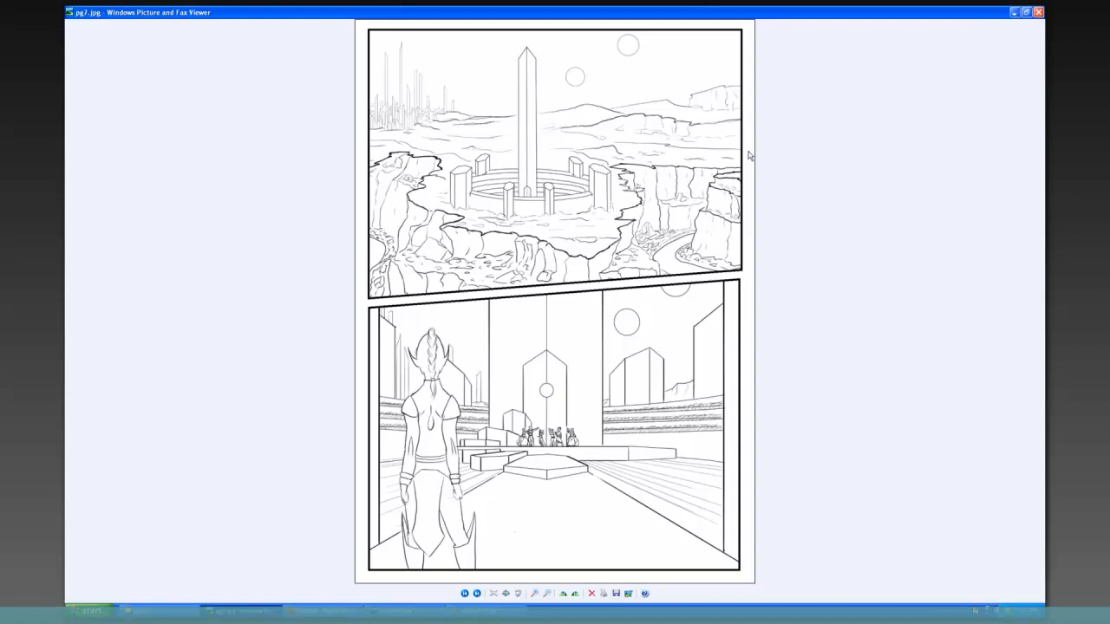
pyautogui.press('Left')
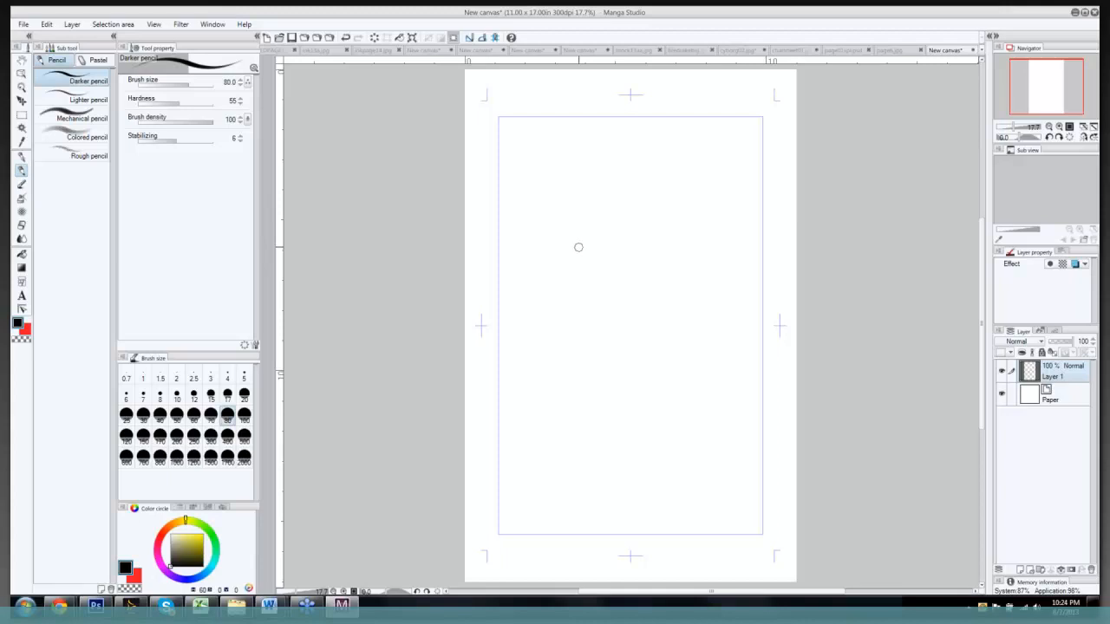
# Step: On the blank Manga Studio canvas, sketch a figure's chest block with round shoulders, a neck and an oval head with the Darker pencil
pyautogui.moveTo(572, 251)
pyautogui.mouseDown()
pyautogui.moveTo(639, 241)
pyautogui.moveTo(569, 251)
pyautogui.moveTo(622, 240)
pyautogui.moveTo(576, 273)
pyautogui.moveTo(557, 248)
pyautogui.moveTo(567, 280)
pyautogui.moveTo(590, 293)
pyautogui.moveTo(647, 286)
pyautogui.moveTo(658, 270)
pyautogui.moveTo(638, 248)
pyautogui.moveTo(657, 241)
pyautogui.moveTo(678, 256)
pyautogui.moveTo(664, 260)
pyautogui.moveTo(669, 248)
pyautogui.moveTo(545, 260)
pyautogui.moveTo(574, 241)
pyautogui.moveTo(542, 262)
pyautogui.moveTo(593, 228)
pyautogui.moveTo(613, 231)
pyautogui.mouseUp()
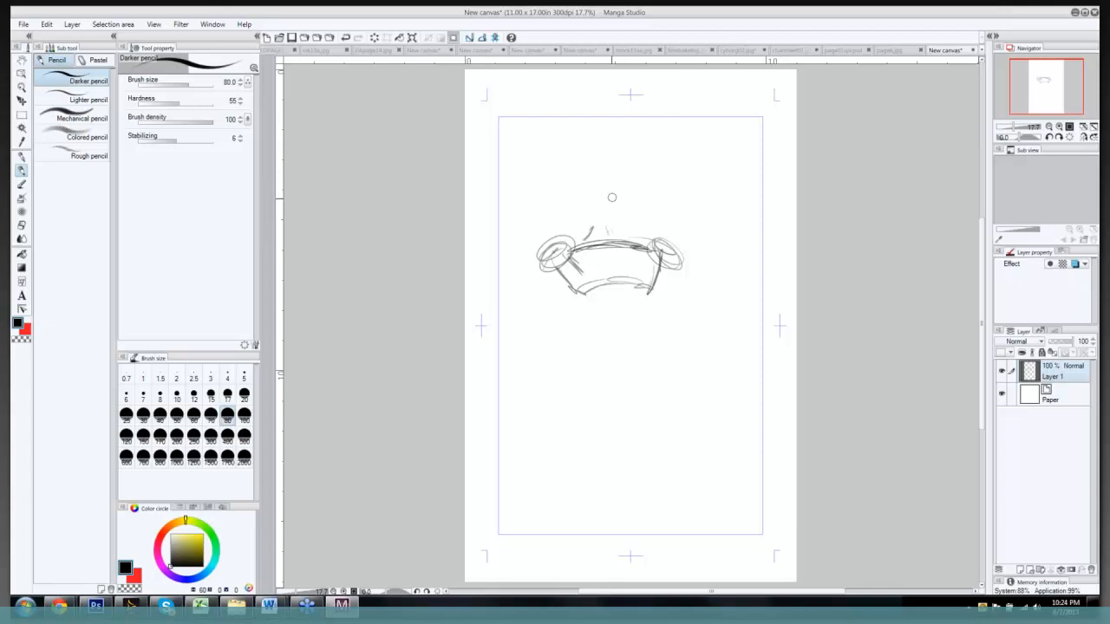
pyautogui.moveTo(610, 189)
pyautogui.mouseDown()
pyautogui.moveTo(623, 227)
pyautogui.moveTo(626, 188)
pyautogui.moveTo(571, 169)
pyautogui.moveTo(592, 225)
pyautogui.moveTo(627, 228)
pyautogui.moveTo(598, 212)
pyautogui.moveTo(657, 243)
pyautogui.mouseUp()
pyautogui.moveTo(594, 227)
pyautogui.mouseDown()
pyautogui.moveTo(565, 244)
pyautogui.moveTo(615, 274)
pyautogui.moveTo(619, 241)
pyautogui.moveTo(650, 247)
pyautogui.mouseUp()
pyautogui.moveTo(557, 267); pyautogui.dragTo(576, 288)
pyautogui.moveTo(579, 290); pyautogui.dragTo(657, 280)
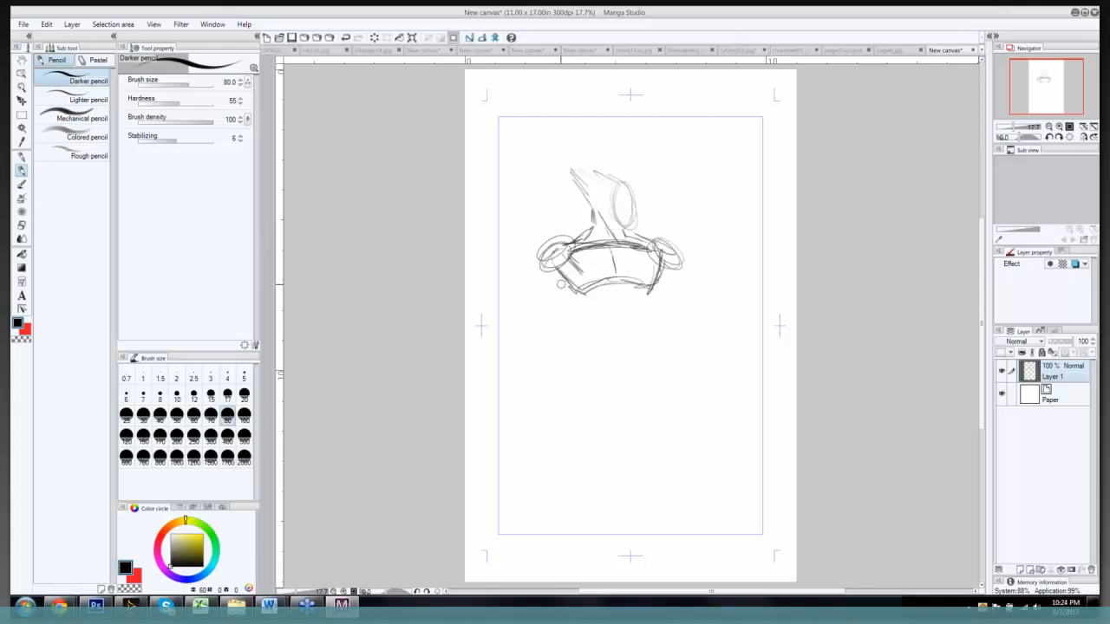
# Step: Sketch the figure's rib sides, waist and upper hip line below the chest, and reinforce the chest's centre line
pyautogui.moveTo(557, 279)
pyautogui.mouseDown()
pyautogui.moveTo(572, 302)
pyautogui.moveTo(597, 292)
pyautogui.mouseUp()
pyautogui.moveTo(662, 277)
pyautogui.mouseDown()
pyautogui.moveTo(576, 302)
pyautogui.moveTo(593, 344)
pyautogui.moveTo(589, 332)
pyautogui.moveTo(610, 352)
pyautogui.moveTo(653, 339)
pyautogui.moveTo(650, 314)
pyautogui.moveTo(656, 344)
pyautogui.mouseUp()
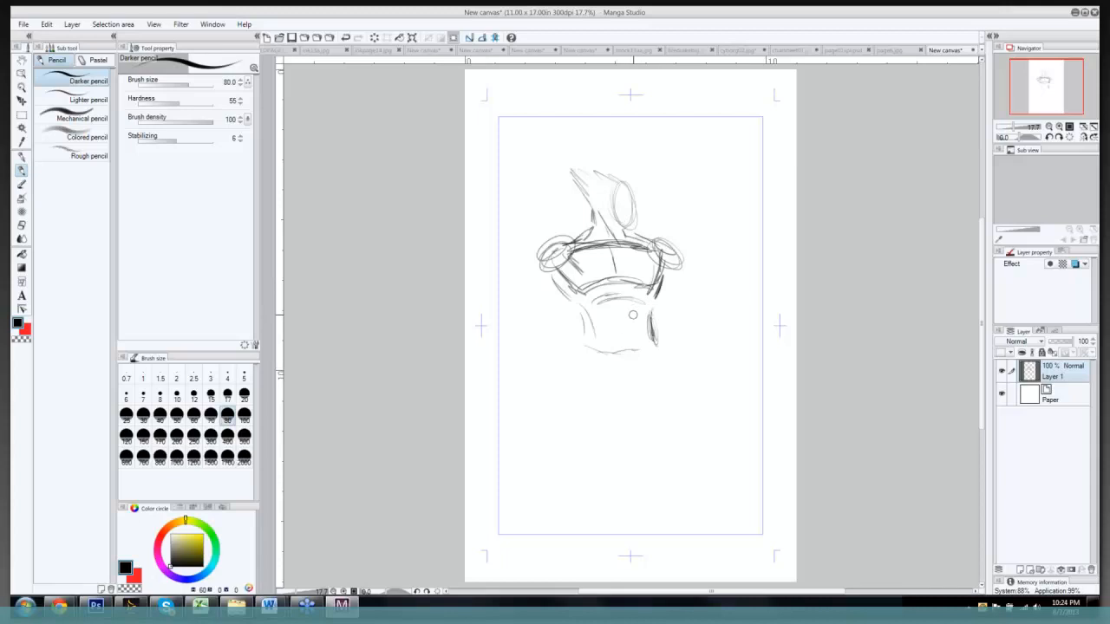
pyautogui.moveTo(617, 246); pyautogui.dragTo(618, 272)
# Step: Sketch the figure's pelvis wedge and the inner and outer contours of the left-hand leg
pyautogui.moveTo(605, 357); pyautogui.dragTo(637, 399)
pyautogui.moveTo(645, 356)
pyautogui.mouseDown()
pyautogui.moveTo(635, 401)
pyautogui.moveTo(621, 392)
pyautogui.mouseUp()
pyautogui.moveTo(585, 345); pyautogui.dragTo(562, 417)
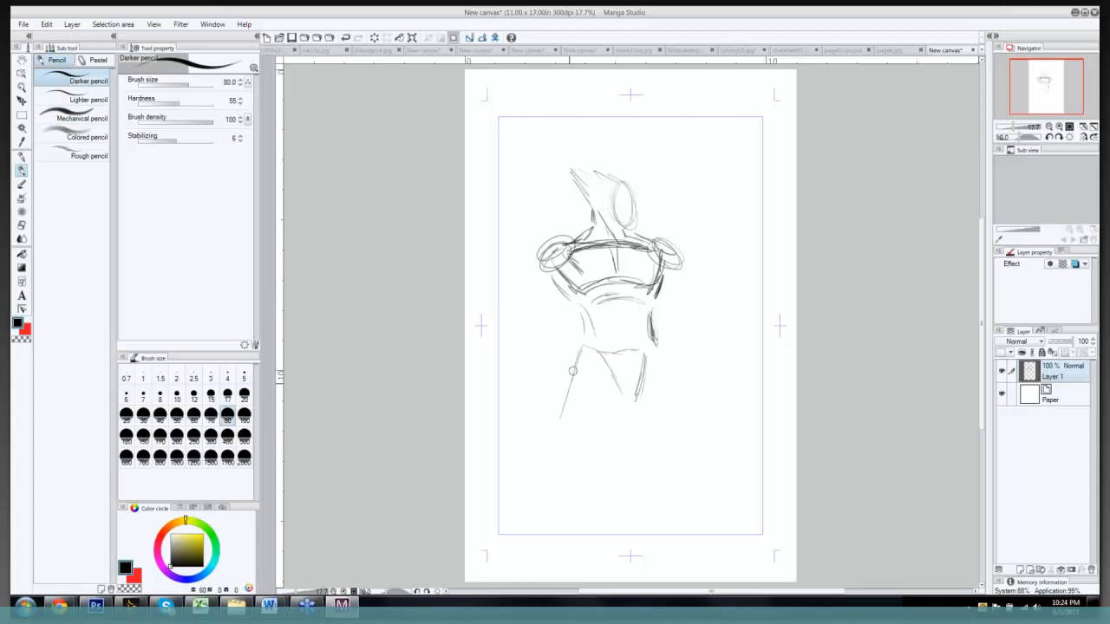
pyautogui.moveTo(580, 356); pyautogui.dragTo(561, 458)
pyautogui.moveTo(614, 407)
pyautogui.mouseDown()
pyautogui.moveTo(589, 474)
pyautogui.moveTo(585, 463)
pyautogui.mouseUp()
pyautogui.moveTo(617, 410)
pyautogui.mouseDown()
pyautogui.moveTo(590, 470)
pyautogui.moveTo(595, 458)
pyautogui.mouseUp()
# Step: Sketch the right-hand leg spread outward and add round joints at the lower ends of both legs
pyautogui.moveTo(605, 390)
pyautogui.mouseDown()
pyautogui.moveTo(583, 434)
pyautogui.moveTo(655, 458)
pyautogui.mouseUp()
pyautogui.moveTo(657, 354); pyautogui.dragTo(679, 451)
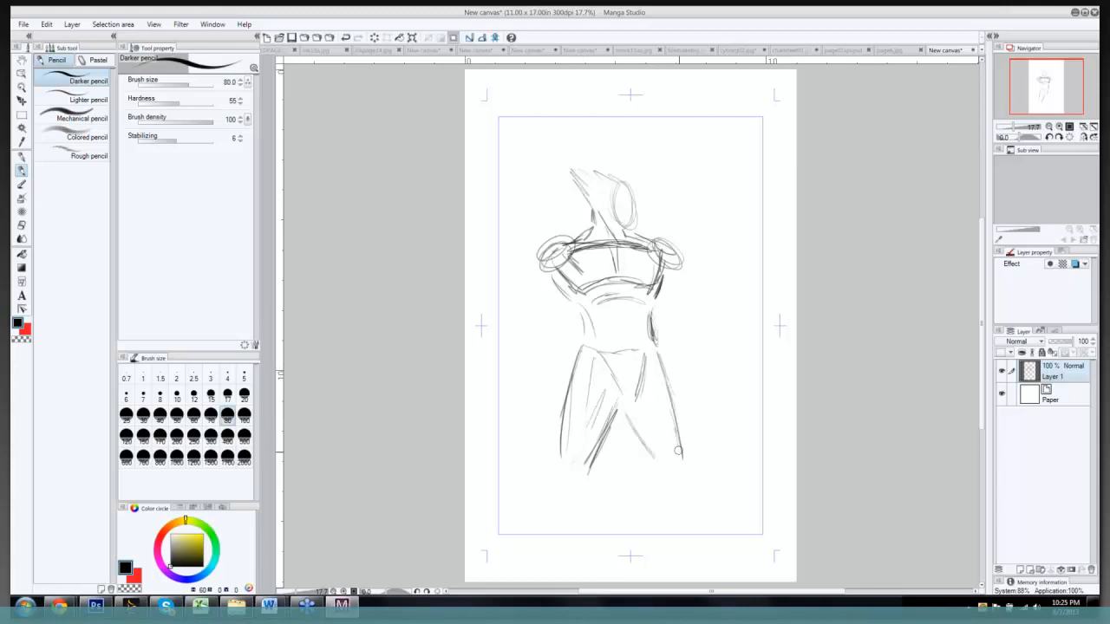
pyautogui.moveTo(657, 389); pyautogui.dragTo(682, 458)
pyautogui.moveTo(576, 463)
pyautogui.mouseDown()
pyautogui.moveTo(560, 484)
pyautogui.moveTo(562, 469)
pyautogui.mouseUp()
pyautogui.moveTo(665, 471)
pyautogui.mouseDown()
pyautogui.moveTo(689, 490)
pyautogui.moveTo(677, 461)
pyautogui.mouseUp()
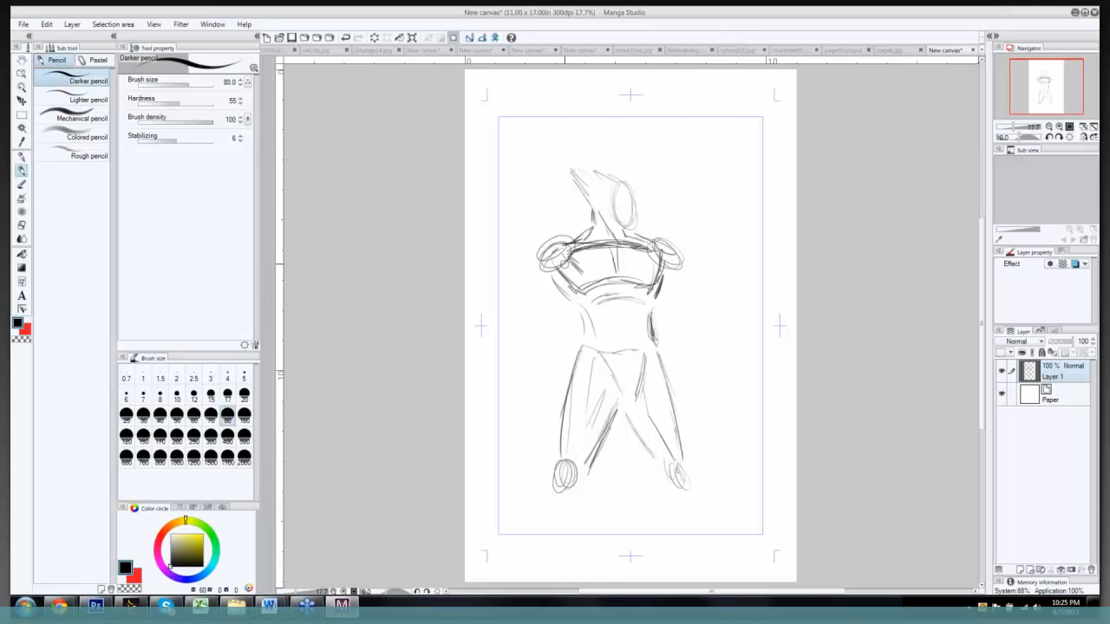
# Step: Sketch both arms hanging away from the figure's body, with oval elbow joints and rough forearms and hands
pyautogui.moveTo(562, 253)
pyautogui.mouseDown()
pyautogui.moveTo(526, 342)
pyautogui.moveTo(520, 415)
pyautogui.moveTo(539, 386)
pyautogui.moveTo(511, 436)
pyautogui.moveTo(533, 403)
pyautogui.moveTo(546, 422)
pyautogui.moveTo(541, 398)
pyautogui.moveTo(511, 444)
pyautogui.moveTo(526, 413)
pyautogui.moveTo(537, 440)
pyautogui.mouseUp()
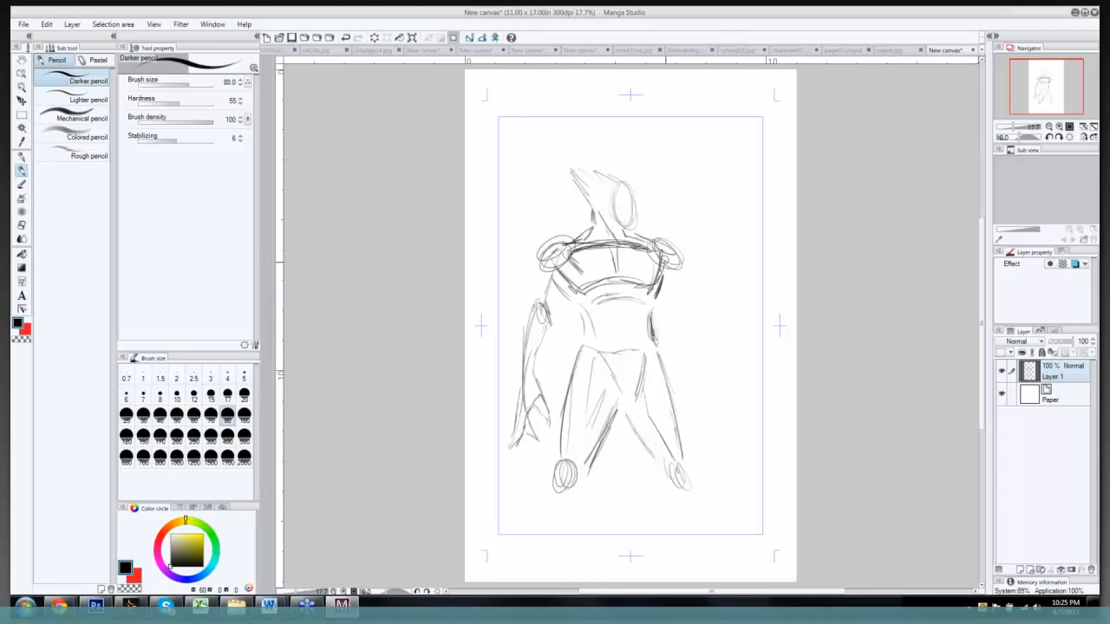
pyautogui.moveTo(668, 271)
pyautogui.mouseDown()
pyautogui.moveTo(685, 322)
pyautogui.moveTo(692, 304)
pyautogui.moveTo(698, 317)
pyautogui.moveTo(693, 299)
pyautogui.moveTo(685, 320)
pyautogui.moveTo(729, 364)
pyautogui.mouseUp()
pyautogui.moveTo(684, 316)
pyautogui.mouseDown()
pyautogui.moveTo(740, 381)
pyautogui.moveTo(711, 407)
pyautogui.moveTo(745, 407)
pyautogui.moveTo(712, 373)
pyautogui.mouseUp()
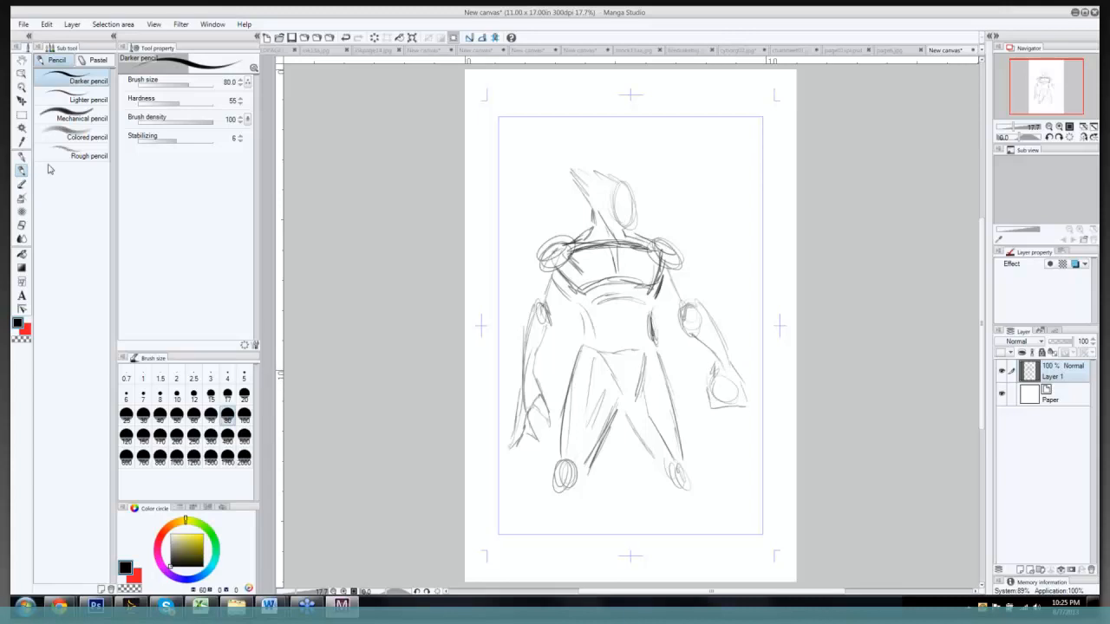
# Step: Select the whole figure, scale it to about 73% width and 79% height, and place it higher on the page
pyautogui.press('m')
pyautogui.moveTo(494, 129)
pyautogui.mouseDown()
pyautogui.moveTo(527, 194)
pyautogui.moveTo(760, 513)
pyautogui.mouseUp()
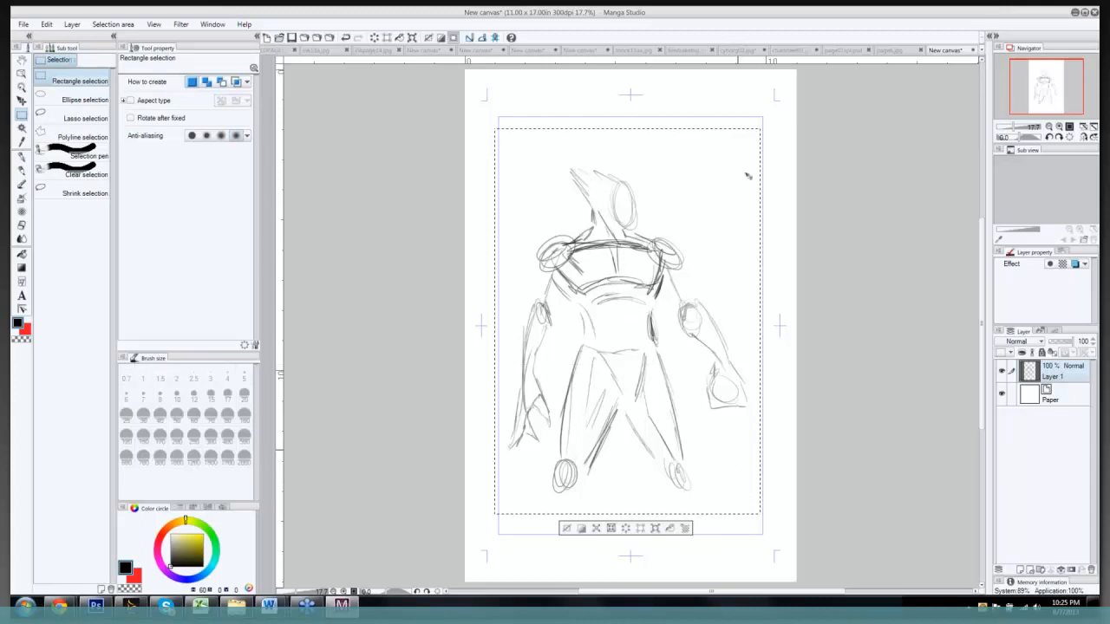
pyautogui.hotkey('ctrl', 't')
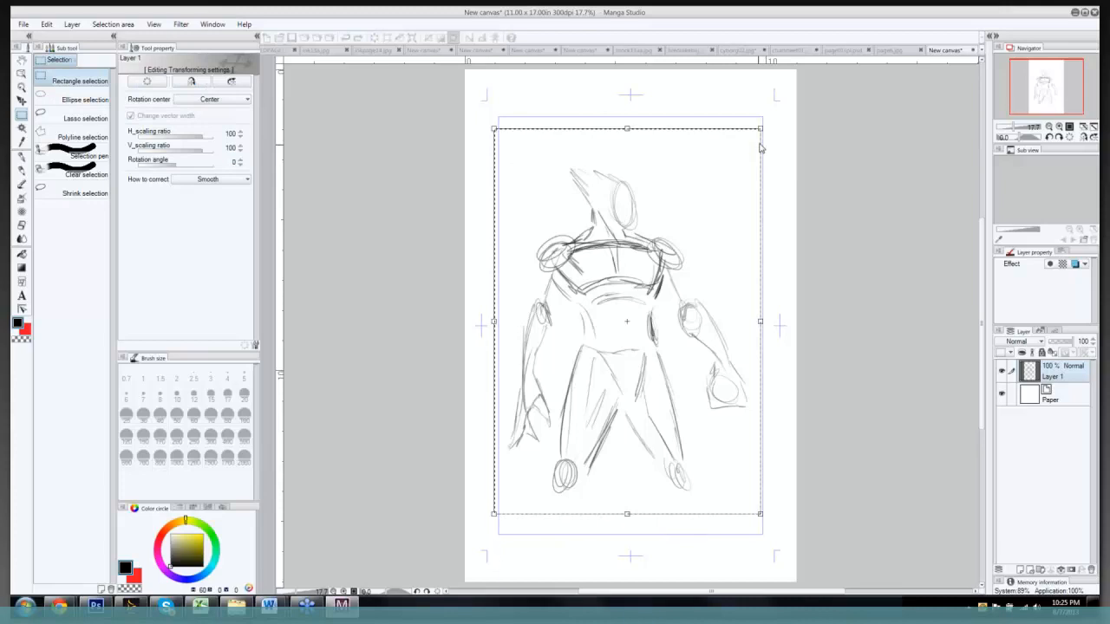
pyautogui.moveTo(752, 137)
pyautogui.mouseDown()
pyautogui.moveTo(701, 197)
pyautogui.moveTo(684, 154)
pyautogui.moveTo(722, 105)
pyautogui.mouseUp()
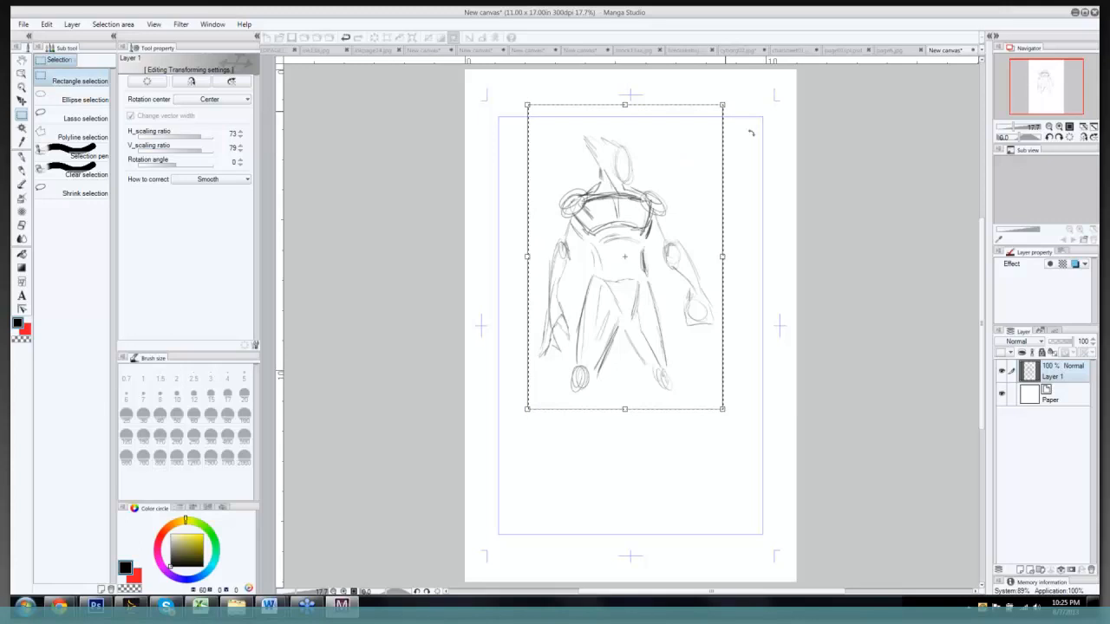
pyautogui.press('Return')
# Step: Select the figure's head, shoulders and chest, widen them to 141% horizontally, and clear the selection
pyautogui.moveTo(510, 127); pyautogui.dragTo(689, 231)
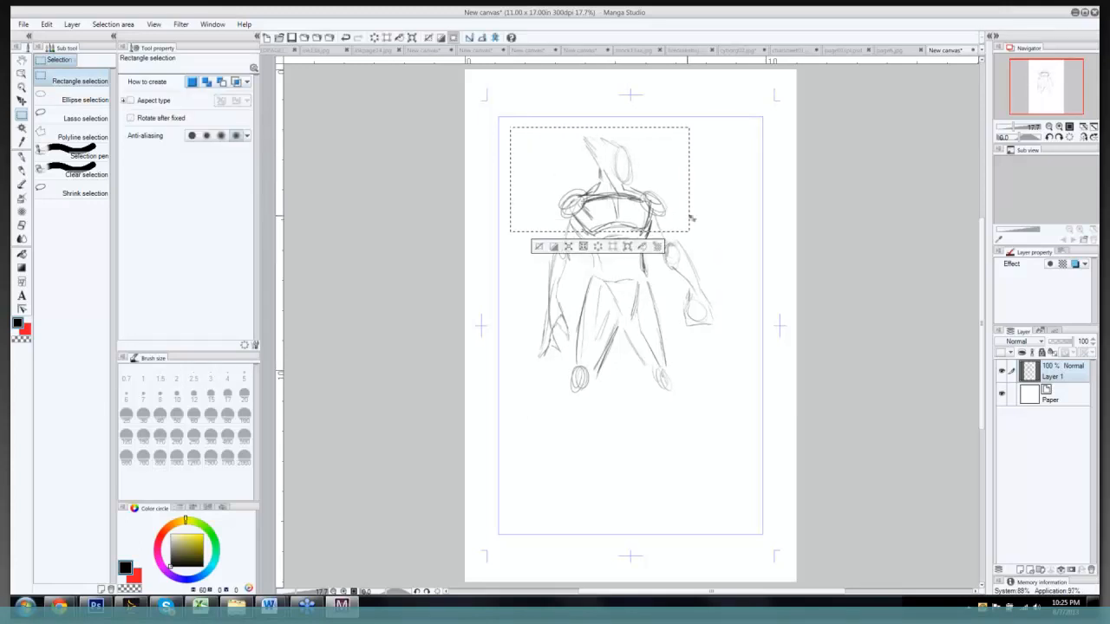
pyautogui.hotkey('ctrl', 't')
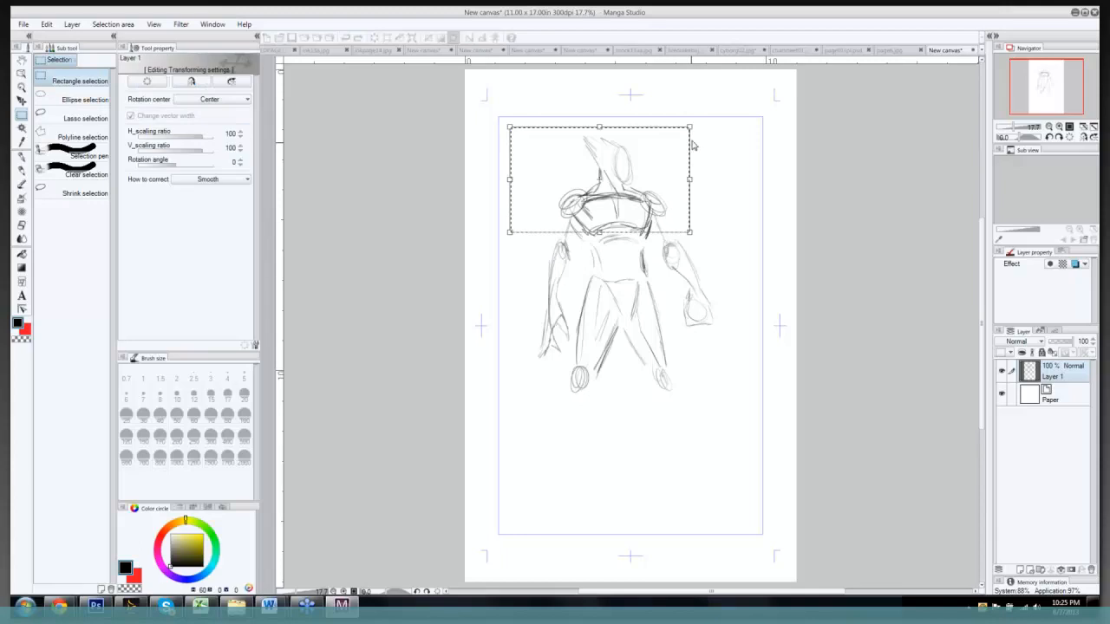
pyautogui.moveTo(690, 179); pyautogui.dragTo(660, 185)
pyautogui.press('Return')
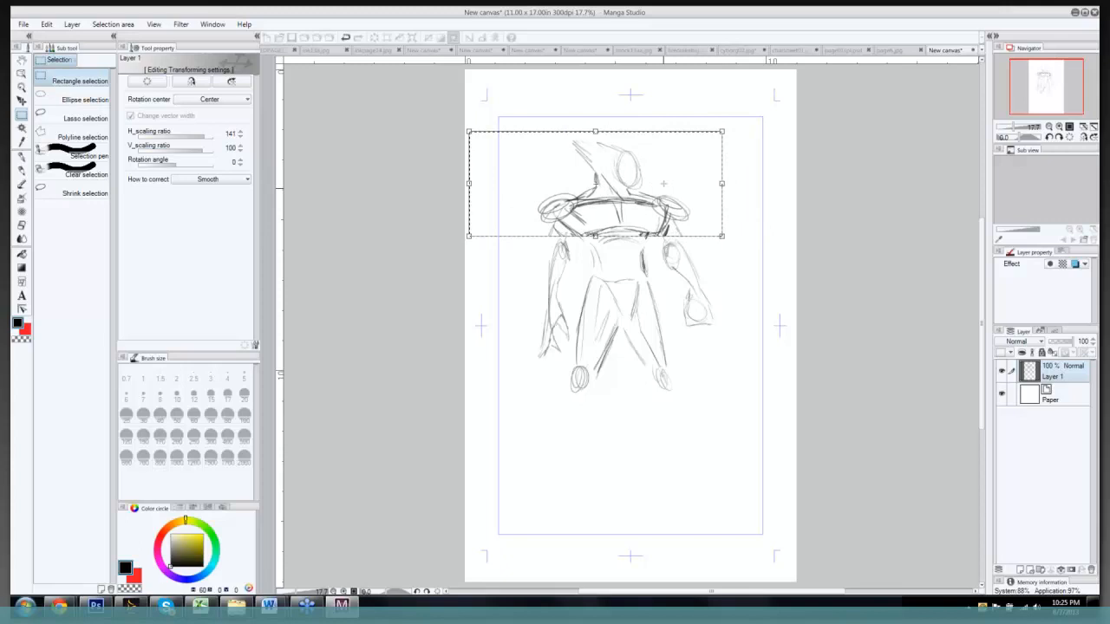
pyautogui.hotkey('ctrl', 'd')
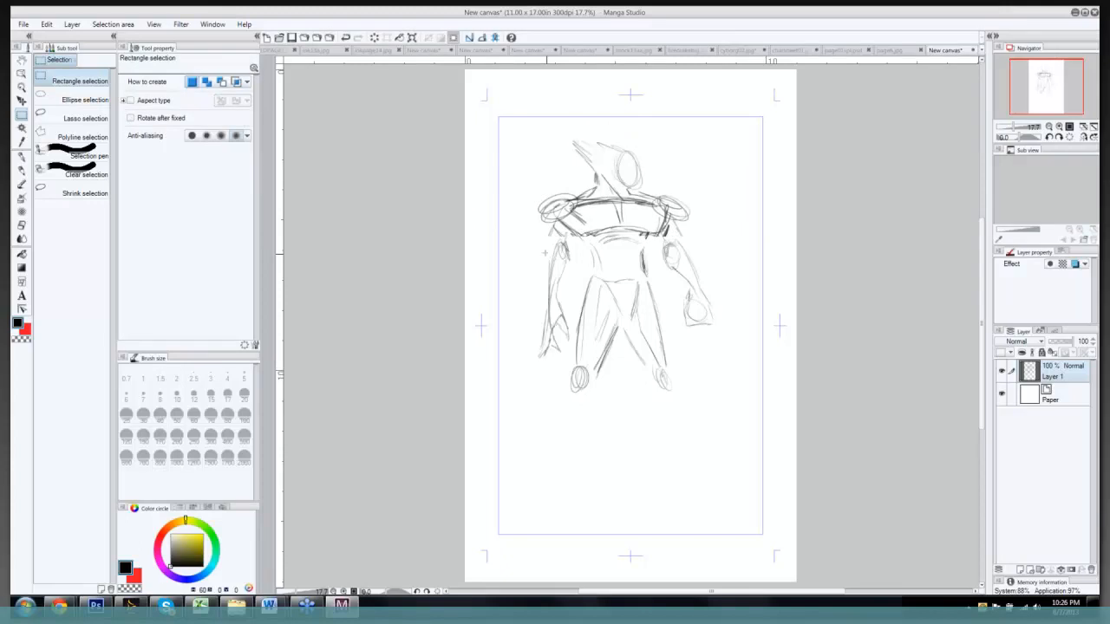
# Step: Lasso the left-hand forearm and hand, enlarge them to 115%, rotate them outward below the shoulder, and deselect
pyautogui.click(64, 119)
pyautogui.moveTo(555, 241)
pyautogui.mouseDown()
pyautogui.moveTo(529, 362)
pyautogui.moveTo(575, 307)
pyautogui.moveTo(578, 283)
pyautogui.moveTo(560, 240)
pyautogui.moveTo(543, 250)
pyautogui.moveTo(580, 317)
pyautogui.moveTo(568, 262)
pyautogui.mouseUp()
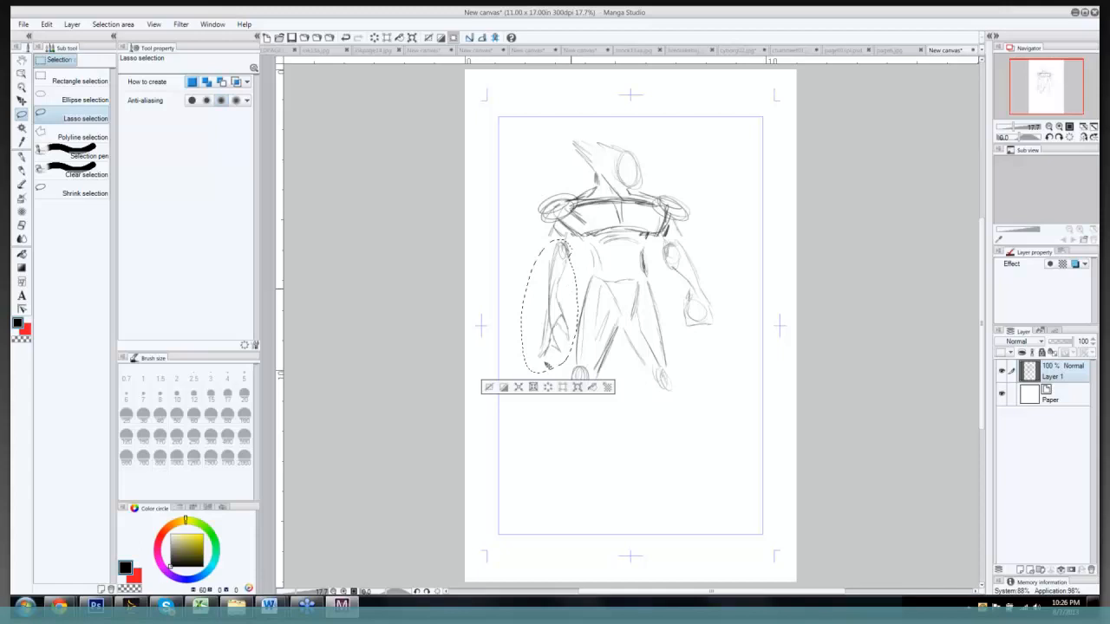
pyautogui.hotkey('ctrl', 't')
pyautogui.moveTo(520, 374)
pyautogui.mouseDown()
pyautogui.moveTo(501, 400)
pyautogui.moveTo(491, 392)
pyautogui.mouseUp()
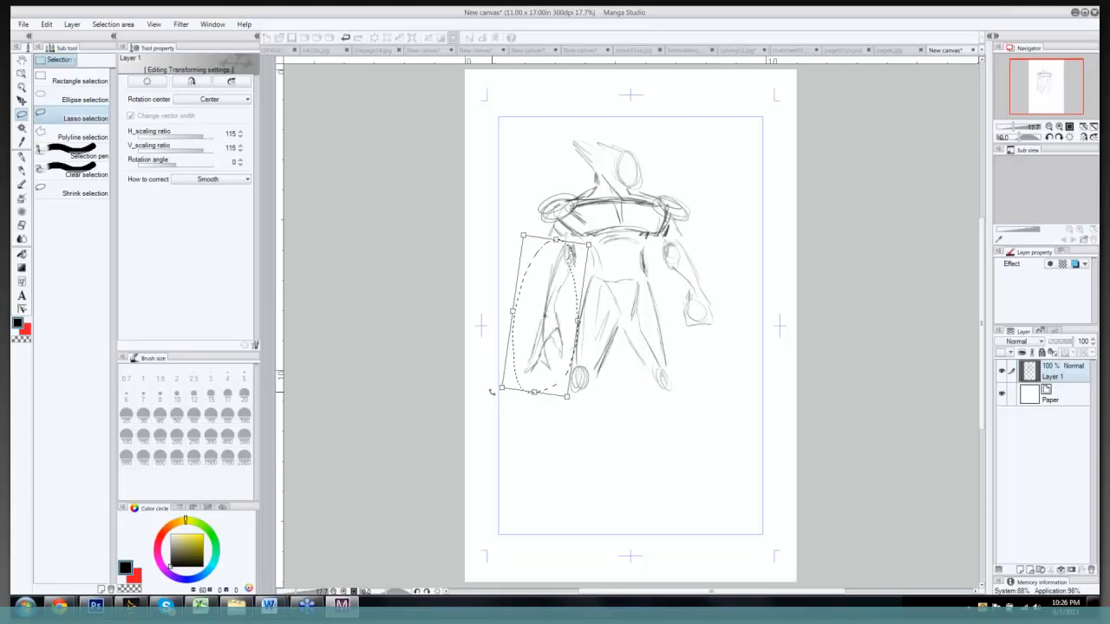
pyautogui.moveTo(575, 329); pyautogui.dragTo(561, 322)
pyautogui.press('Return')
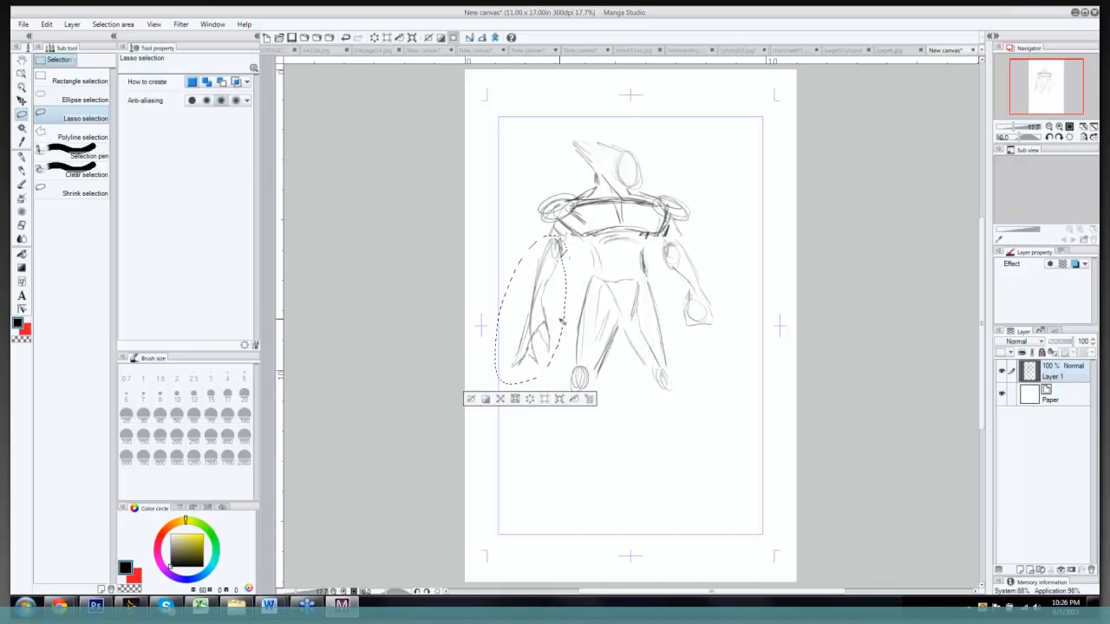
pyautogui.hotkey('ctrl', 'd')
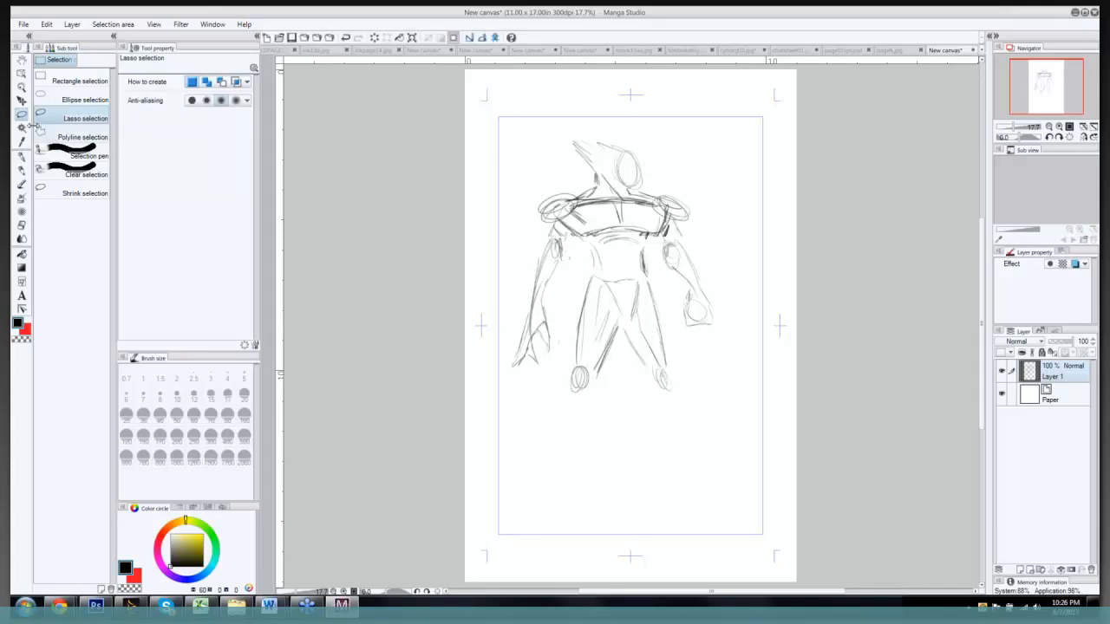
# Step: Lasso the right-hand forearm and hand, enlarge them to about 130%, and clear the selection
pyautogui.moveTo(691, 235)
pyautogui.mouseDown()
pyautogui.moveTo(663, 255)
pyautogui.moveTo(734, 320)
pyautogui.moveTo(668, 244)
pyautogui.mouseUp()
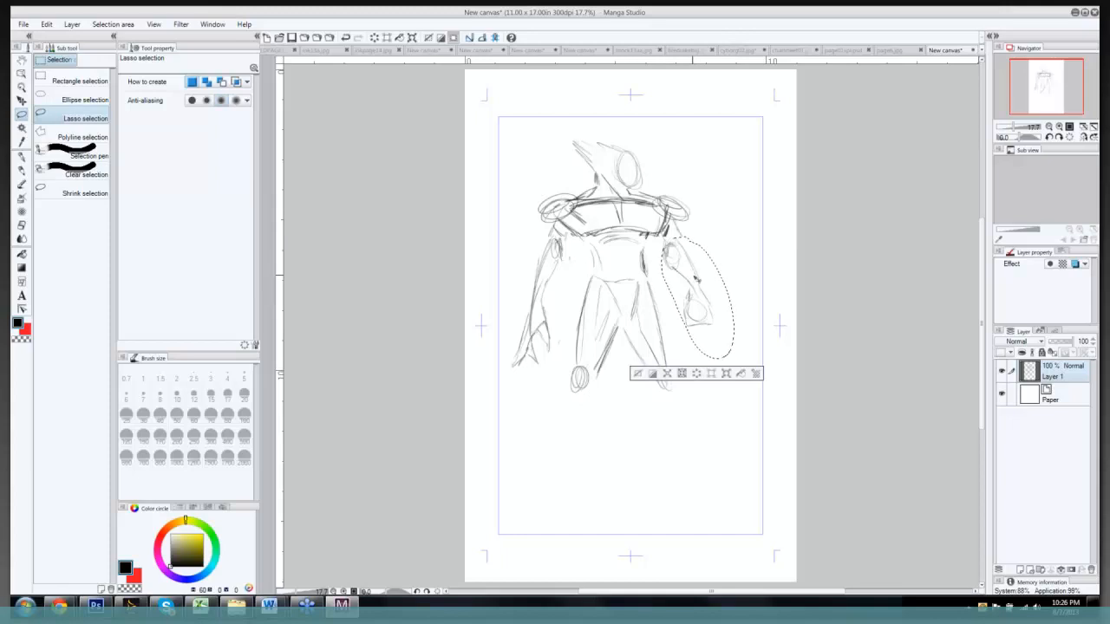
pyautogui.hotkey('ctrl', 't')
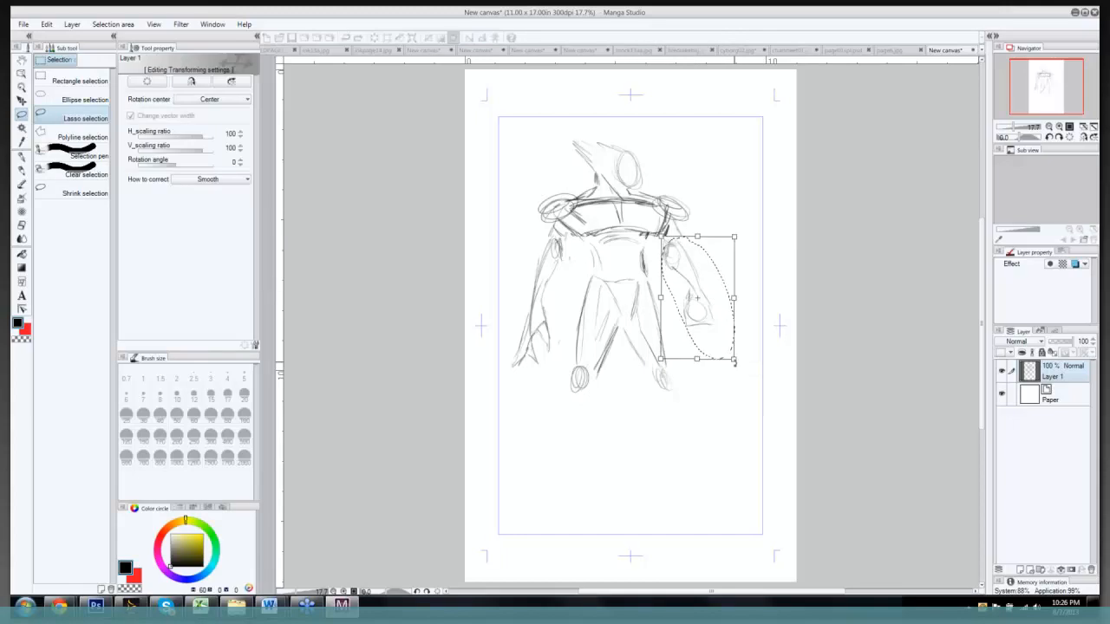
pyautogui.moveTo(738, 364); pyautogui.dragTo(756, 395)
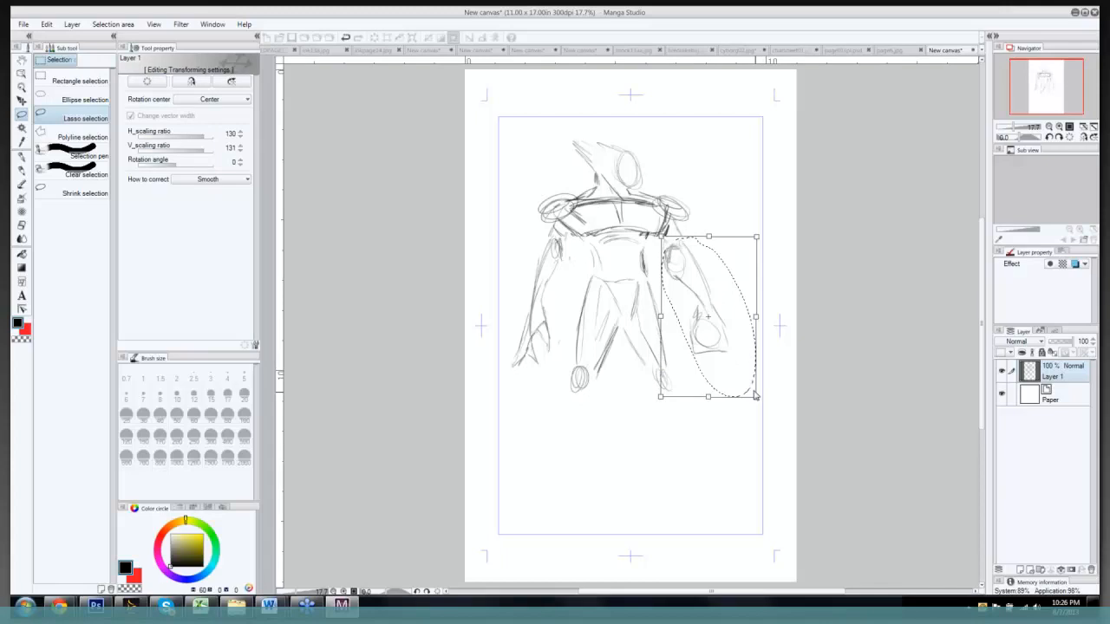
pyautogui.press('Return')
pyautogui.hotkey('ctrl', 'd')
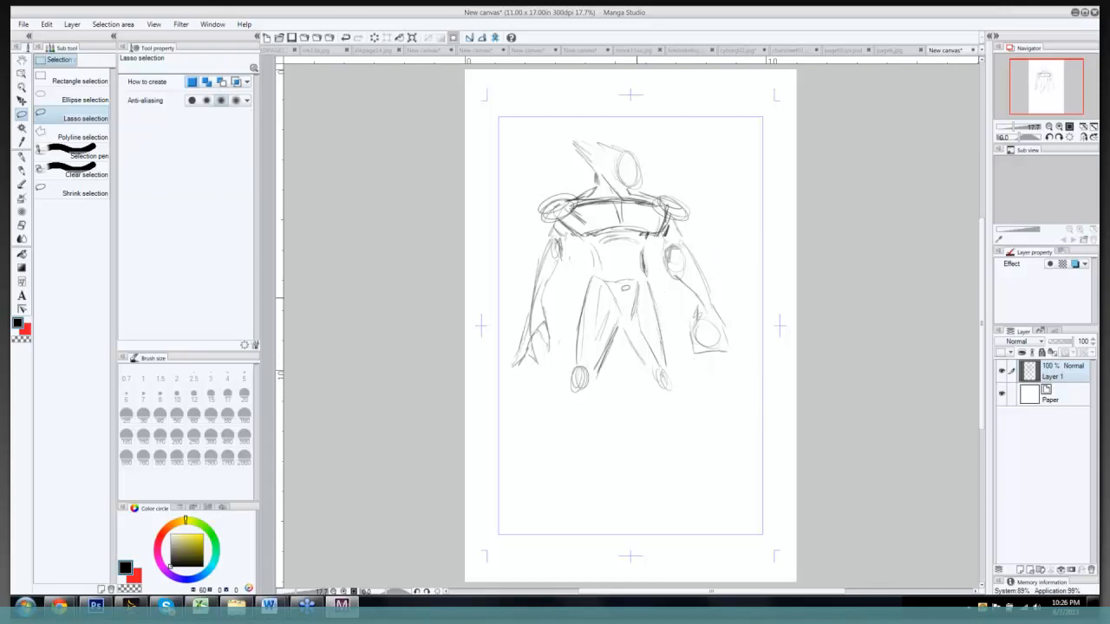
# Step: Sketch darker contours with the Darker pencil along both sides of the figure's waist
pyautogui.press('p')
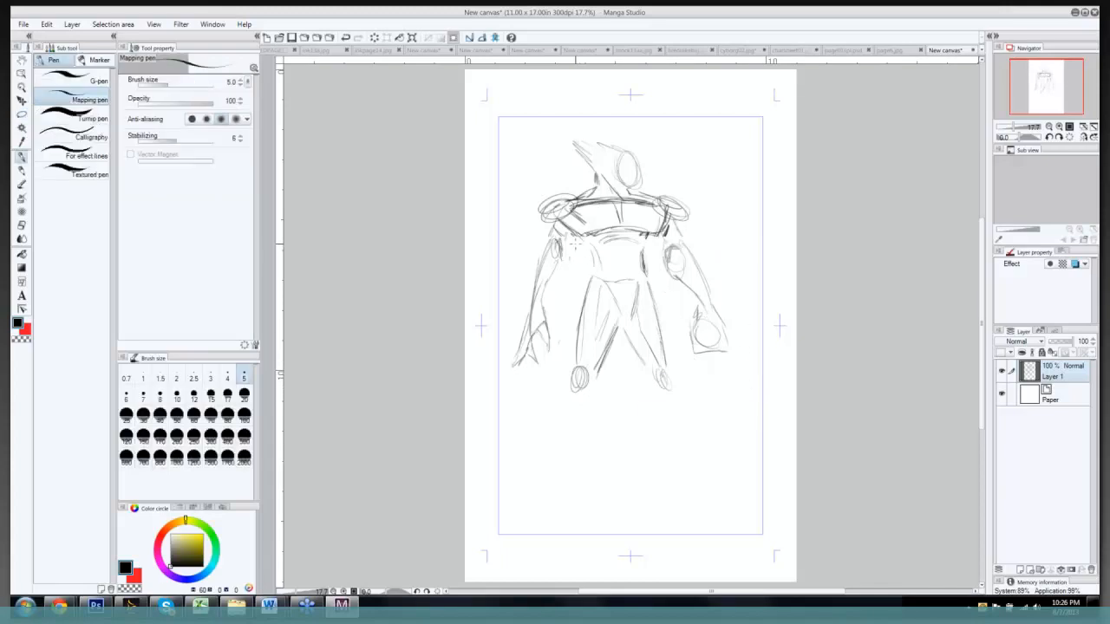
pyautogui.press('p')
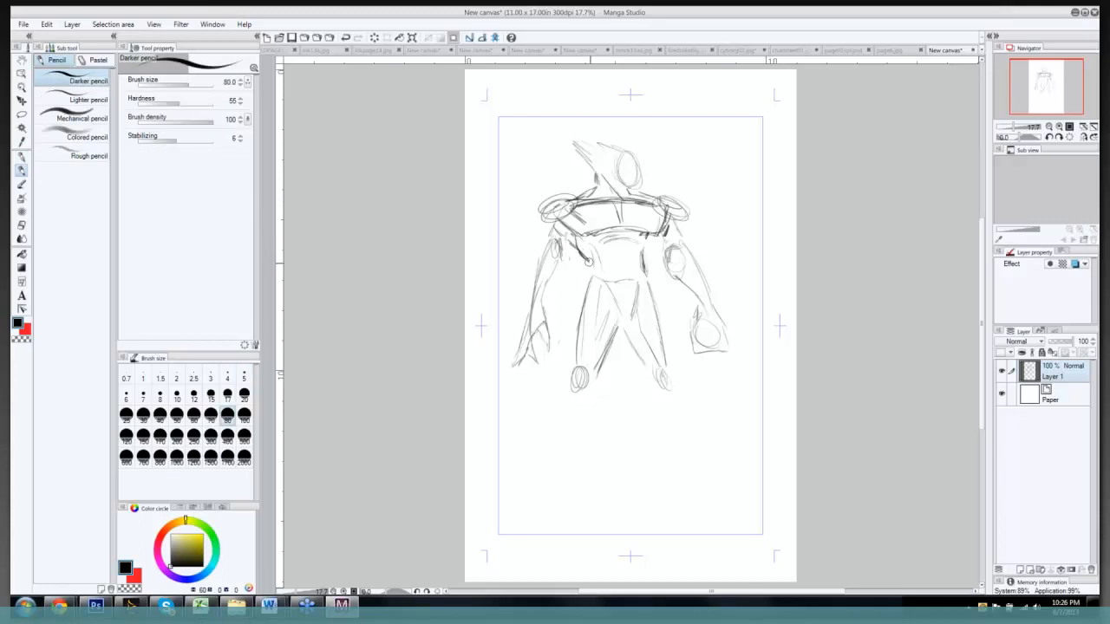
pyautogui.moveTo(659, 236); pyautogui.dragTo(652, 283)
pyautogui.moveTo(588, 260); pyautogui.dragTo(591, 285)
# Step: Sketch the left-hand lower leg with an elongated calf oval, tapering shin lines and a rough foot
pyautogui.moveTo(583, 366); pyautogui.dragTo(570, 421)
pyautogui.moveTo(577, 371)
pyautogui.mouseDown()
pyautogui.moveTo(567, 475)
pyautogui.moveTo(542, 516)
pyautogui.mouseUp()
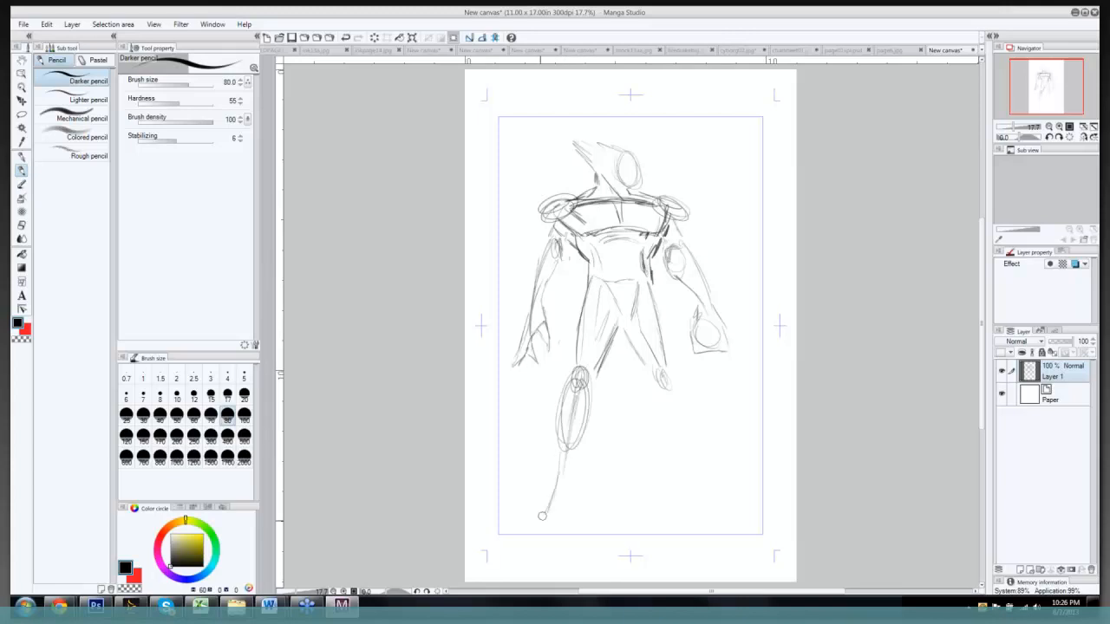
pyautogui.moveTo(560, 468)
pyautogui.mouseDown()
pyautogui.moveTo(524, 546)
pyautogui.moveTo(558, 546)
pyautogui.mouseUp()
pyautogui.moveTo(564, 465)
pyautogui.mouseDown()
pyautogui.moveTo(571, 520)
pyautogui.moveTo(555, 538)
pyautogui.moveTo(571, 532)
pyautogui.mouseUp()
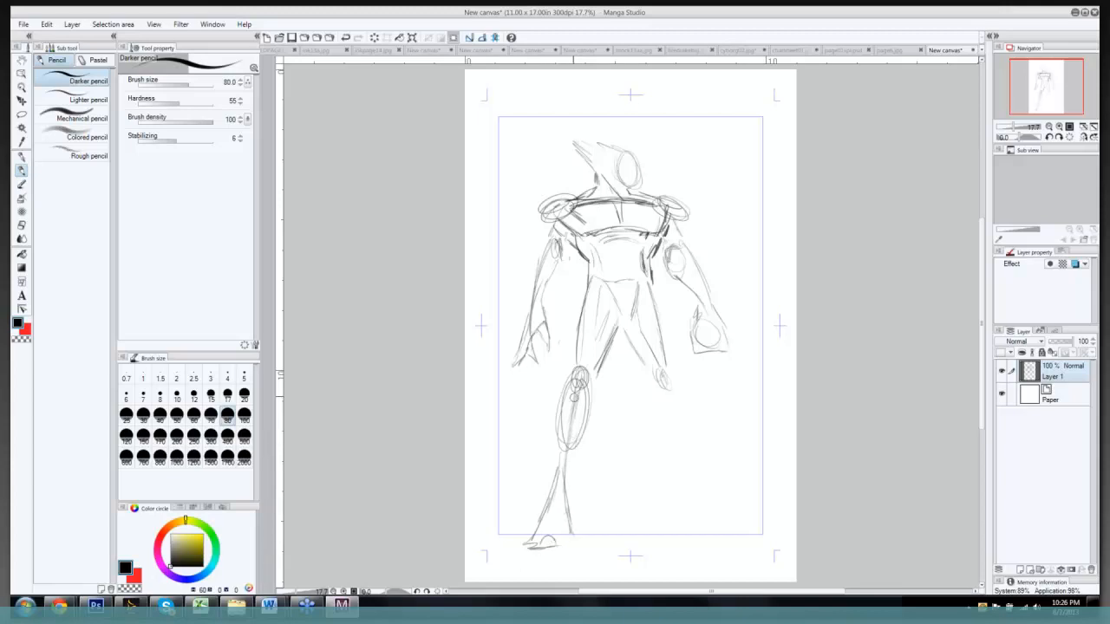
pyautogui.moveTo(567, 383)
pyautogui.mouseDown()
pyautogui.moveTo(553, 472)
pyautogui.moveTo(592, 399)
pyautogui.mouseUp()
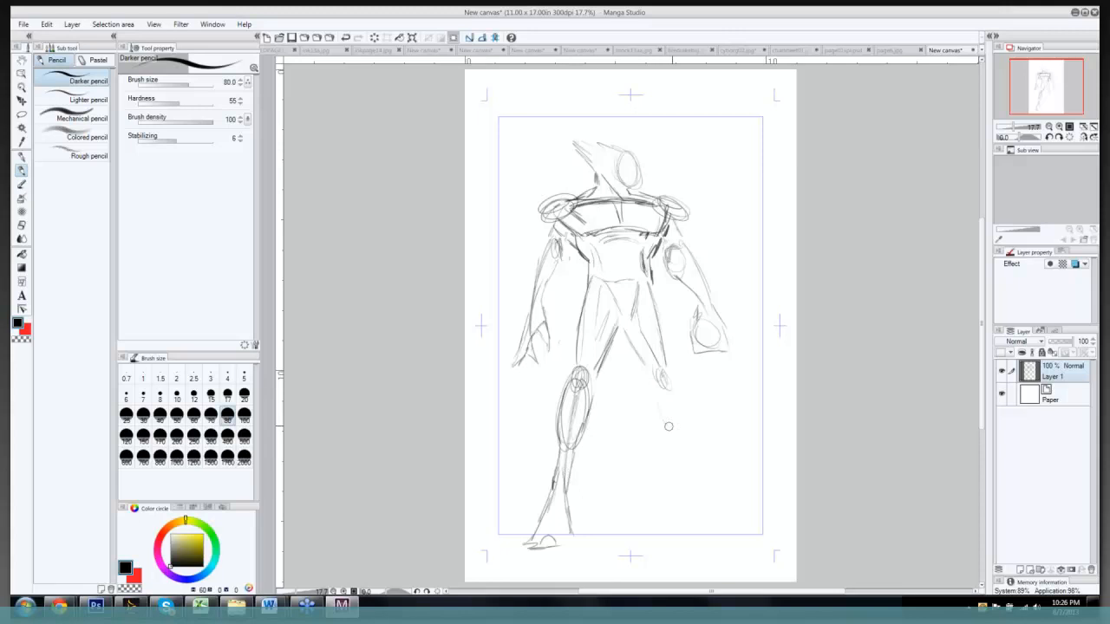
# Step: Sketch the right-hand lower leg with an elongated calf oval, ankle lines and an outward-pointing foot
pyautogui.moveTo(659, 378); pyautogui.dragTo(682, 447)
pyautogui.moveTo(683, 465)
pyautogui.mouseDown()
pyautogui.moveTo(684, 505)
pyautogui.moveTo(696, 470)
pyautogui.moveTo(714, 505)
pyautogui.moveTo(684, 513)
pyautogui.moveTo(692, 533)
pyautogui.moveTo(727, 542)
pyautogui.mouseUp()
pyautogui.moveTo(710, 502)
pyautogui.mouseDown()
pyautogui.moveTo(747, 542)
pyautogui.moveTo(743, 530)
pyautogui.mouseUp()
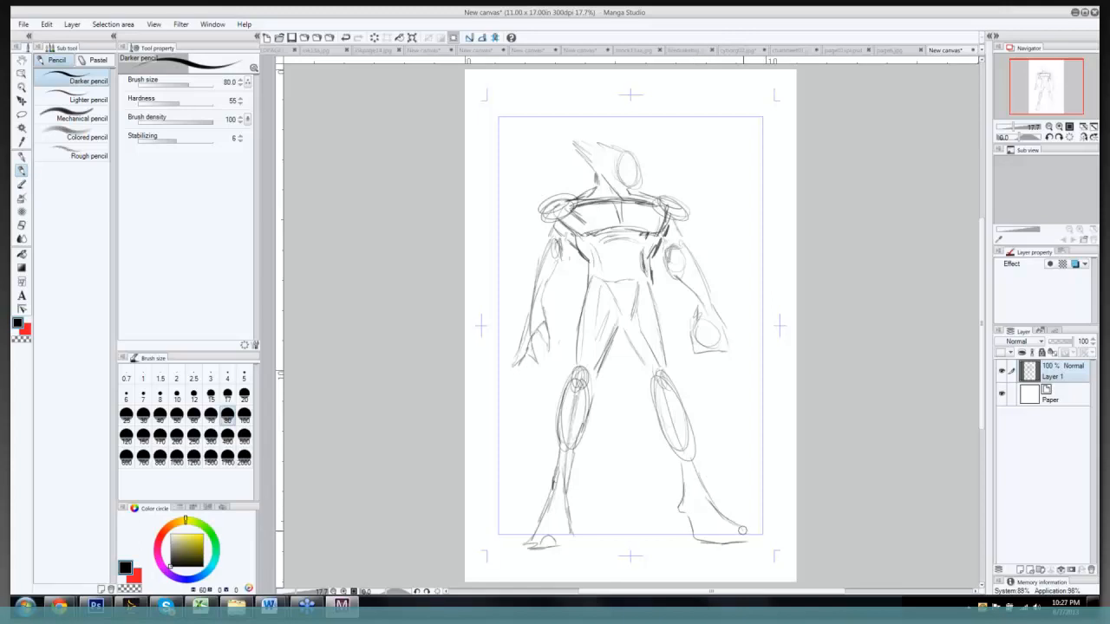
# Step: Reinforce the hips, both thighs and the right-hand knee with darker black pencil contours
pyautogui.keyDown('alt'); pyautogui.click(651, 346); pyautogui.keyUp('alt')
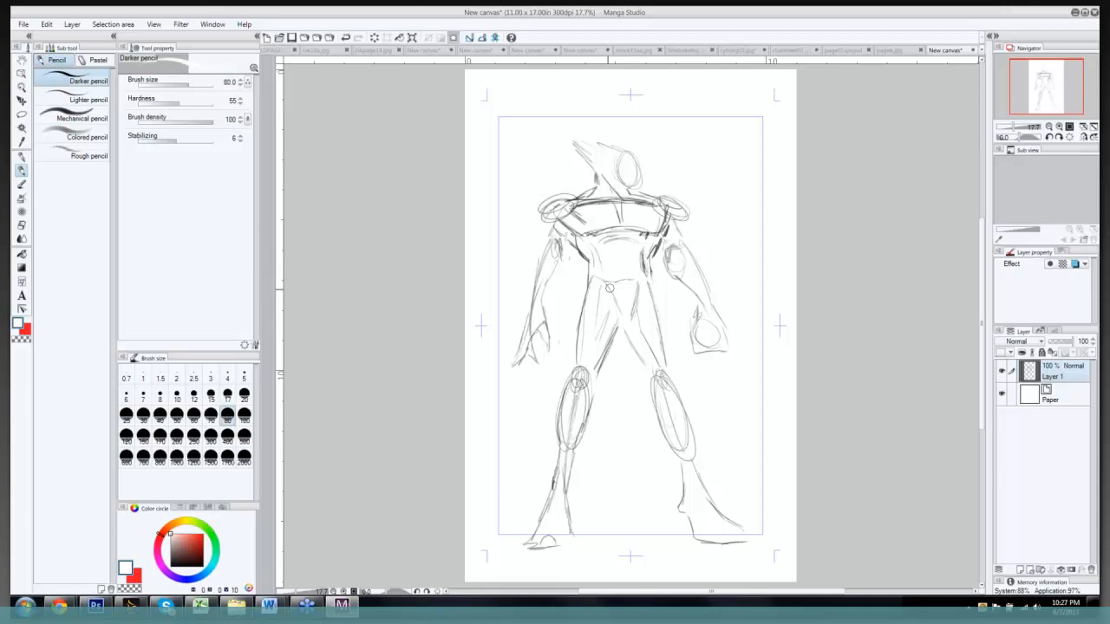
pyautogui.click(185, 559)
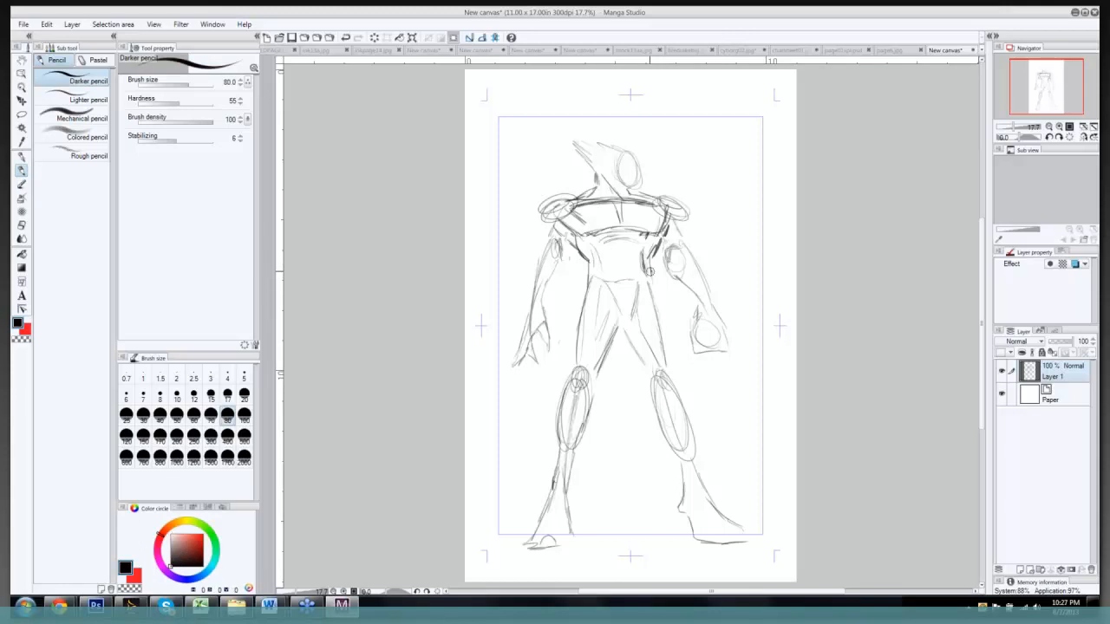
pyautogui.moveTo(647, 269); pyautogui.dragTo(654, 304)
pyautogui.moveTo(588, 275)
pyautogui.mouseDown()
pyautogui.moveTo(582, 292)
pyautogui.moveTo(629, 320)
pyautogui.moveTo(605, 379)
pyautogui.moveTo(608, 368)
pyautogui.mouseUp()
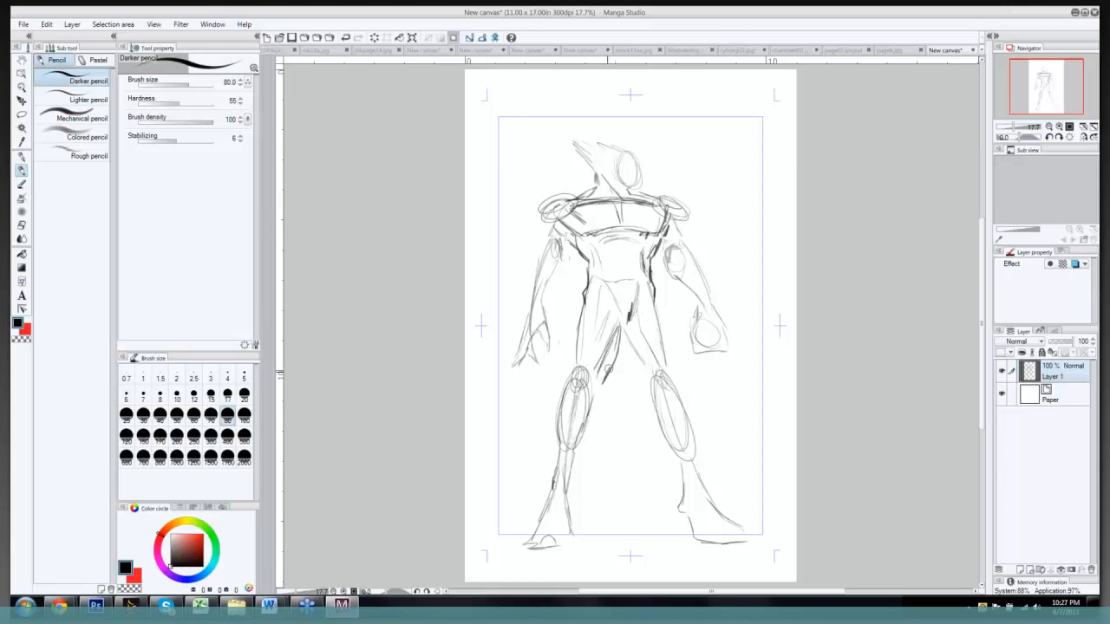
pyautogui.moveTo(588, 301); pyautogui.dragTo(577, 372)
pyautogui.moveTo(644, 331); pyautogui.dragTo(621, 375)
pyautogui.moveTo(651, 308)
pyautogui.mouseDown()
pyautogui.moveTo(674, 398)
pyautogui.moveTo(665, 404)
pyautogui.moveTo(643, 377)
pyautogui.moveTo(657, 431)
pyautogui.moveTo(677, 458)
pyautogui.mouseUp()
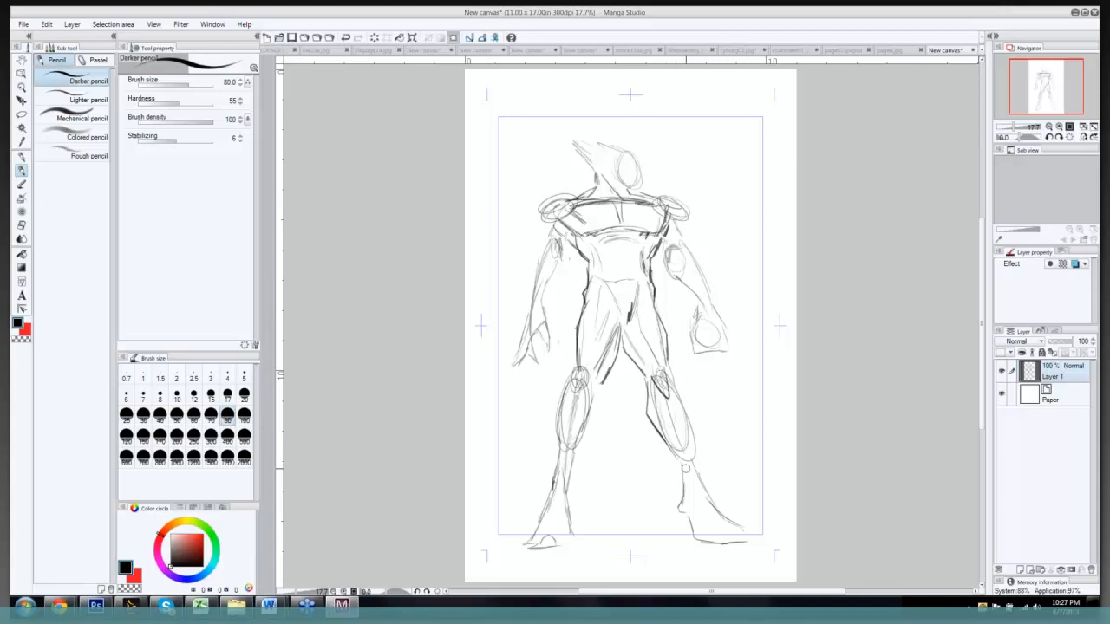
# Step: Darken the calf contours of both lower legs down toward the ankles
pyautogui.moveTo(671, 393); pyautogui.dragTo(687, 458)
pyautogui.moveTo(675, 396); pyautogui.dragTo(690, 450)
pyautogui.moveTo(597, 390); pyautogui.dragTo(581, 458)
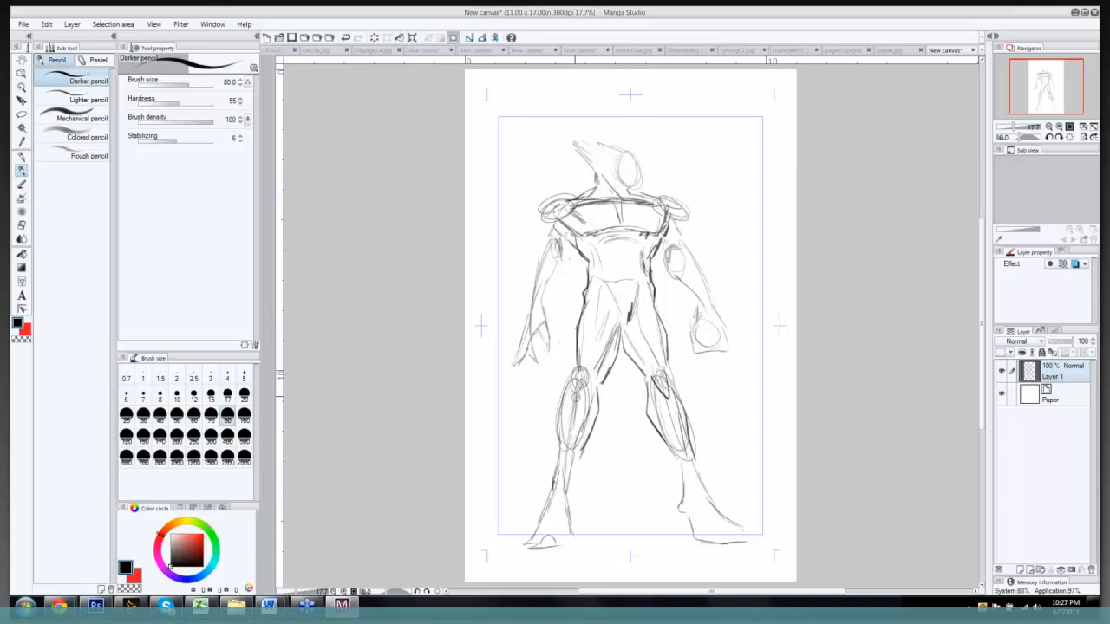
pyautogui.moveTo(564, 394); pyautogui.dragTo(550, 467)
pyautogui.moveTo(575, 441); pyautogui.dragTo(569, 469)
# Step: Darken the inner and outer contours of both arms from the shoulders down to the wrists
pyautogui.moveTo(676, 233)
pyautogui.mouseDown()
pyautogui.moveTo(710, 293)
pyautogui.moveTo(678, 286)
pyautogui.moveTo(699, 310)
pyautogui.moveTo(716, 310)
pyautogui.mouseUp()
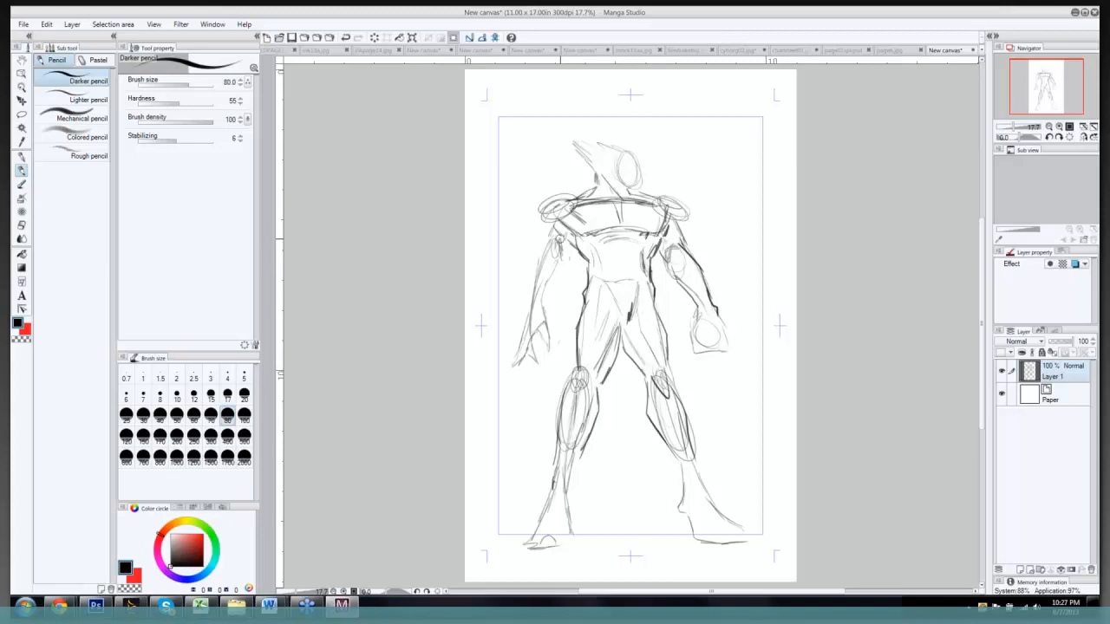
pyautogui.moveTo(559, 236); pyautogui.dragTo(550, 300)
pyautogui.moveTo(551, 247); pyautogui.dragTo(524, 335)
pyautogui.moveTo(526, 343); pyautogui.dragTo(520, 350)
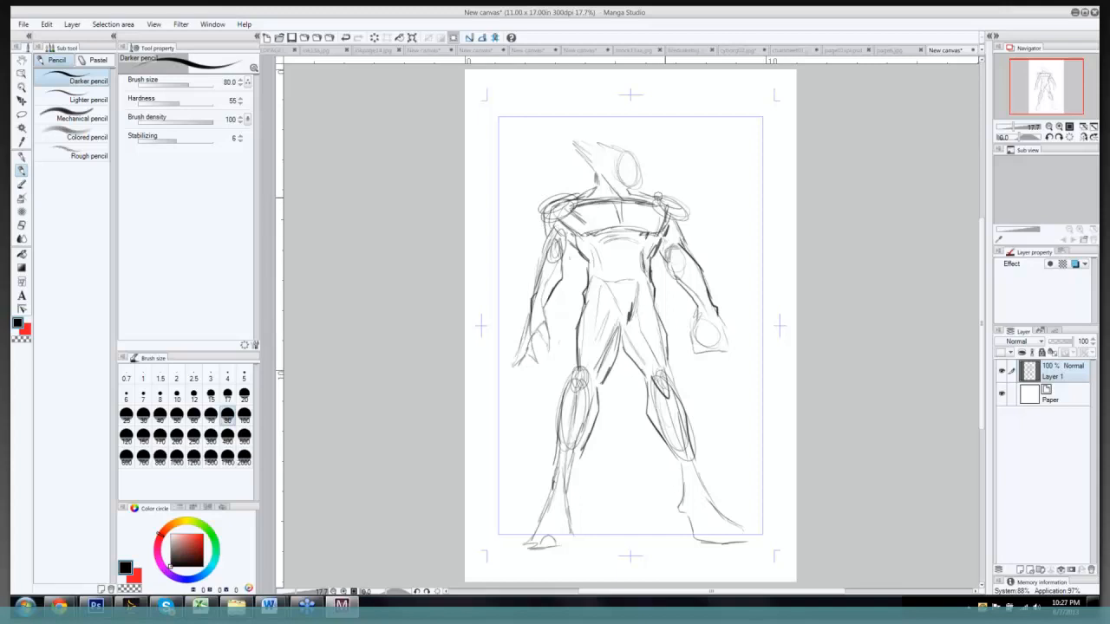
# Step: Reinforce the right-hand shoulder's contour and sketch the abdominal muscles with a centre line
pyautogui.moveTo(665, 198); pyautogui.dragTo(683, 227)
pyautogui.moveTo(619, 247)
pyautogui.mouseDown()
pyautogui.moveTo(600, 280)
pyautogui.moveTo(637, 282)
pyautogui.mouseUp()
pyautogui.moveTo(600, 249); pyautogui.dragTo(605, 267)
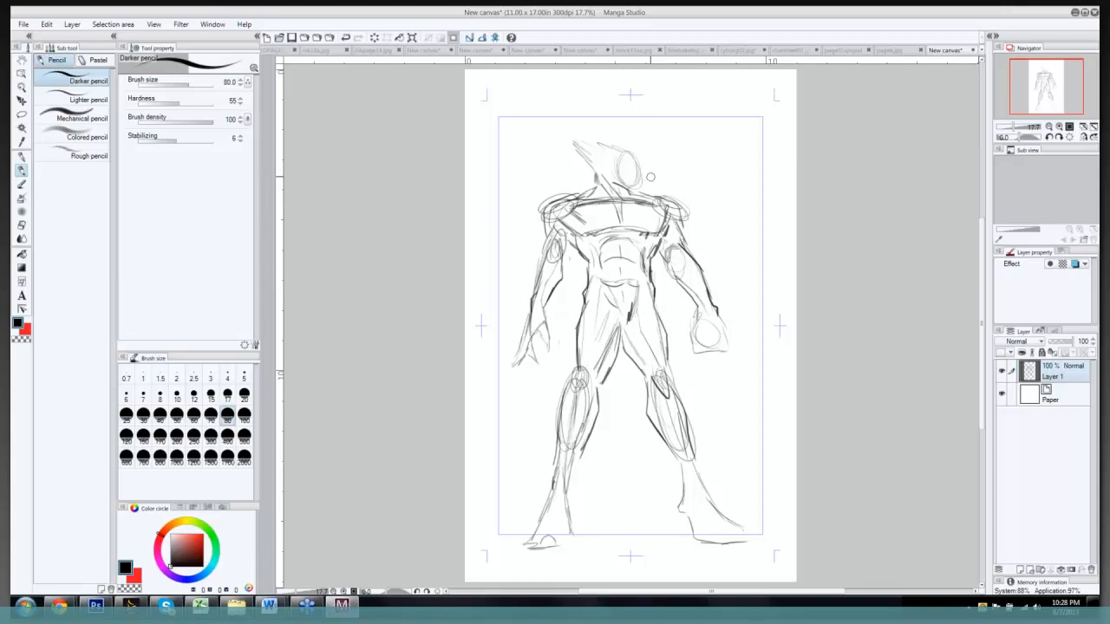
# Step: Define the figure's face by strengthening the head's contour and jaw and sketching the brow, eye and mouth
pyautogui.moveTo(637, 162)
pyautogui.mouseDown()
pyautogui.moveTo(606, 179)
pyautogui.moveTo(634, 167)
pyautogui.moveTo(628, 149)
pyautogui.moveTo(639, 186)
pyautogui.mouseUp()
pyautogui.scroll(1, 665, 191)
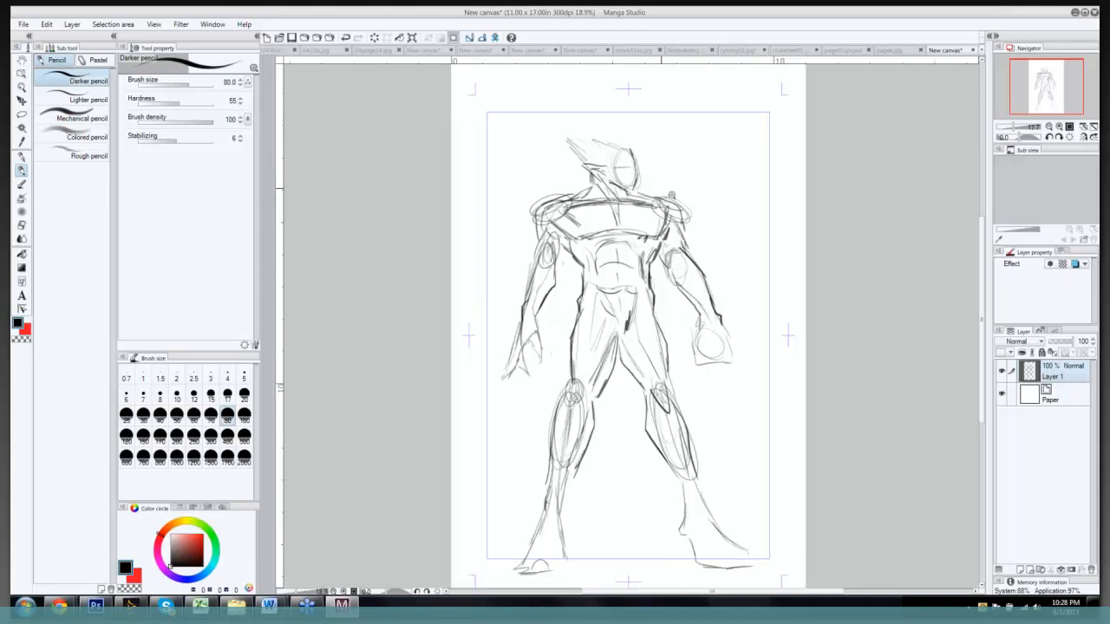
pyautogui.scroll(5, 672, 196)
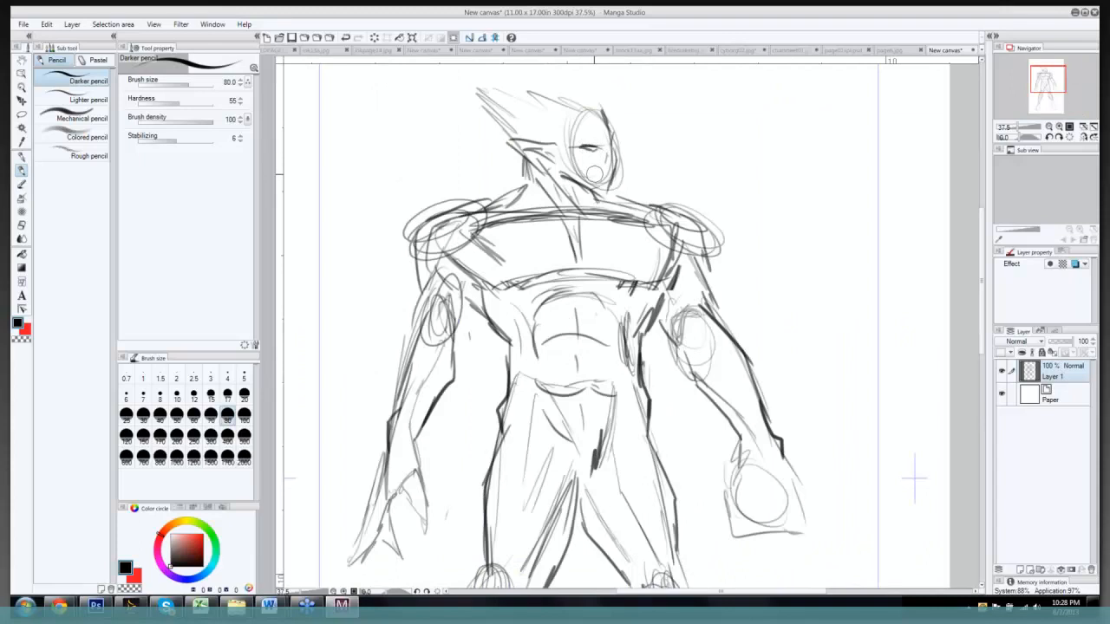
pyautogui.moveTo(600, 171)
pyautogui.mouseDown()
pyautogui.moveTo(605, 193)
pyautogui.moveTo(614, 187)
pyautogui.mouseUp()
pyautogui.moveTo(569, 144); pyautogui.dragTo(602, 144)
# Step: Sketch a row of curved strands across the swept-back crest of the figure's head
pyautogui.moveTo(590, 104); pyautogui.dragTo(594, 122)
pyautogui.moveTo(569, 118); pyautogui.dragTo(568, 152)
pyautogui.moveTo(551, 107); pyautogui.dragTo(548, 142)
pyautogui.moveTo(536, 105)
pyautogui.mouseDown()
pyautogui.moveTo(535, 138)
pyautogui.moveTo(513, 124)
pyautogui.mouseUp()
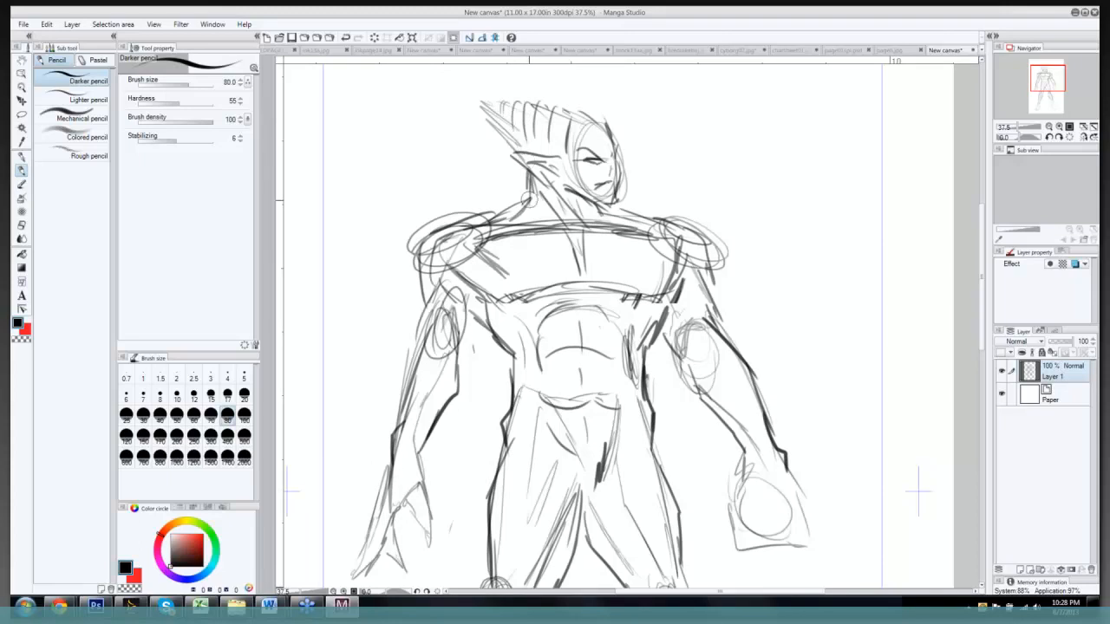
# Step: Lower the opacity of the figure sketch's layer to 51%
pyautogui.scroll(-2, 642, 227)
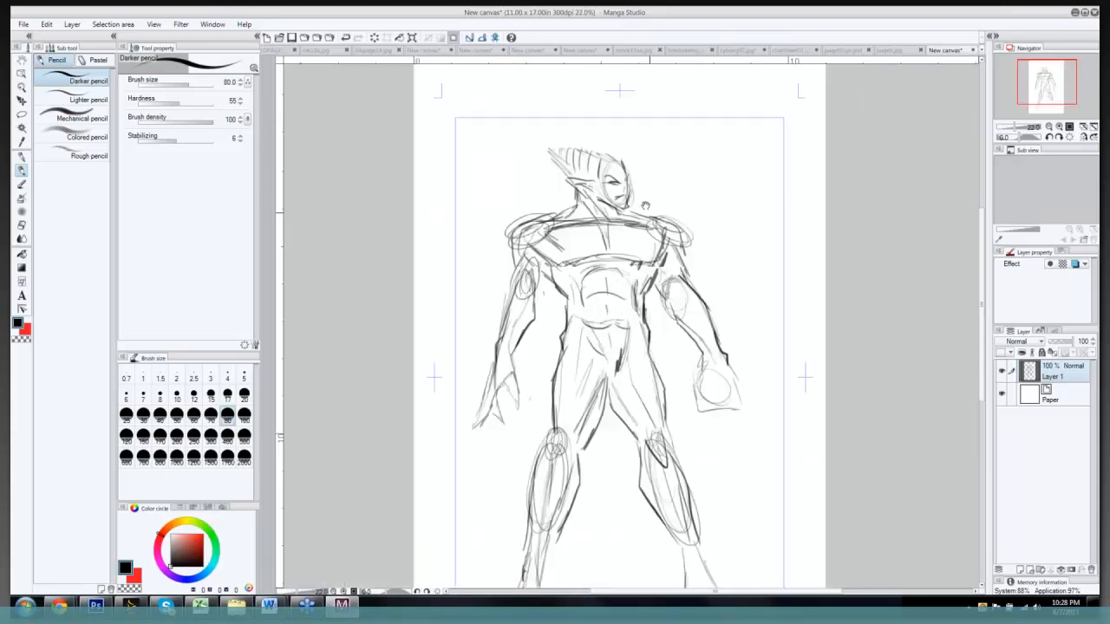
pyautogui.moveTo(663, 230); pyautogui.dragTo(647, 204)
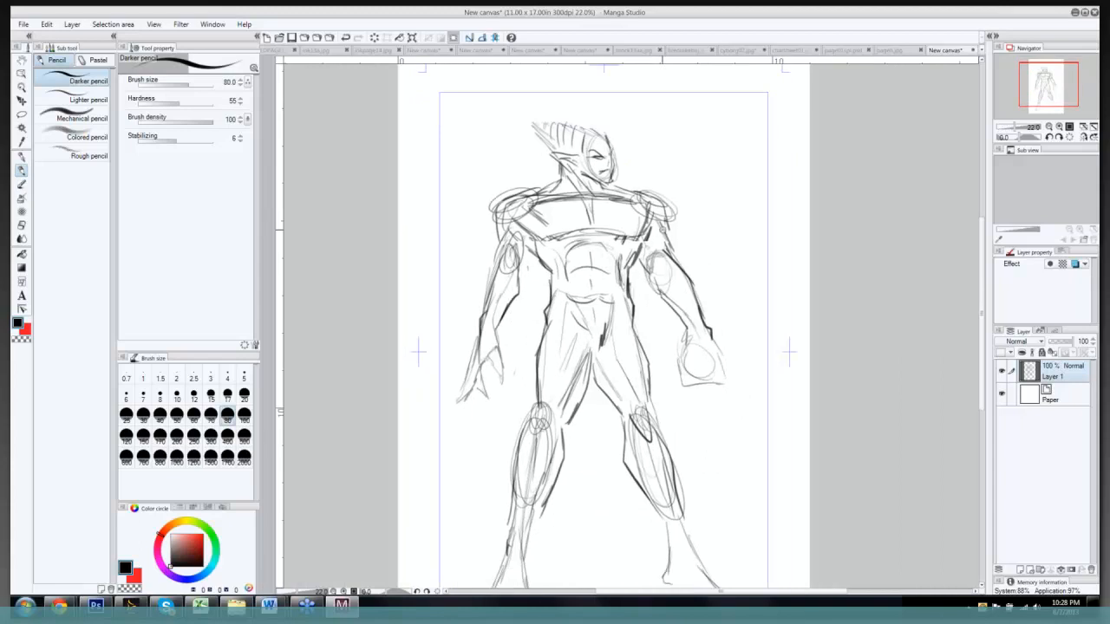
pyautogui.scroll(-1, 666, 233)
pyautogui.moveTo(1077, 342); pyautogui.dragTo(1063, 346)
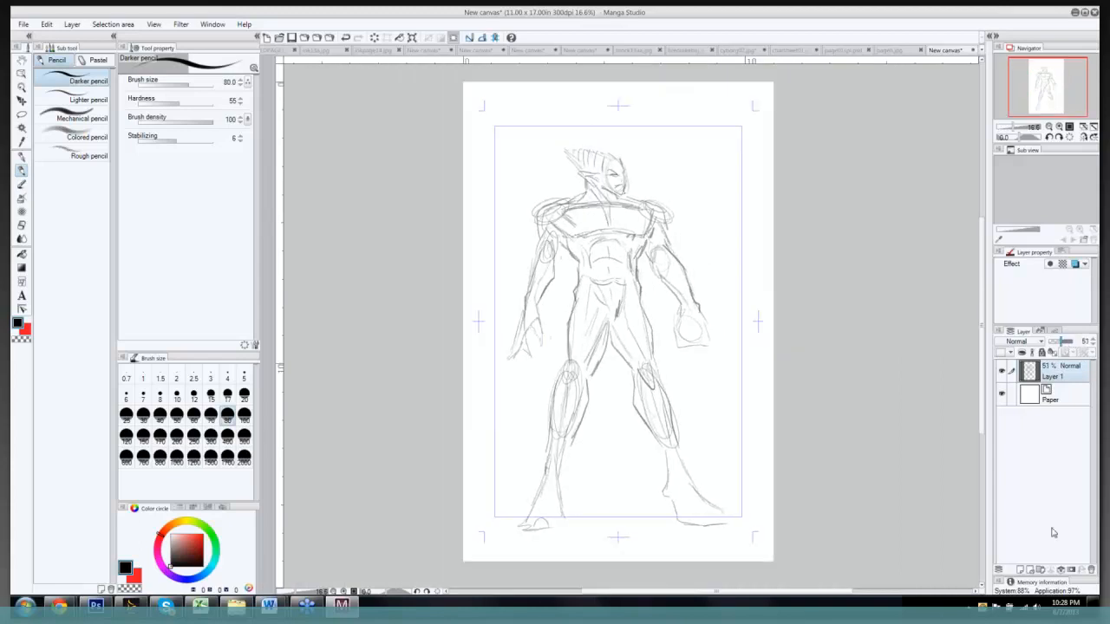
# Step: Add a new layer above the figure sketch and draw a dark V-shaped collar with spiky upper ends around the neck
pyautogui.click(1021, 571)
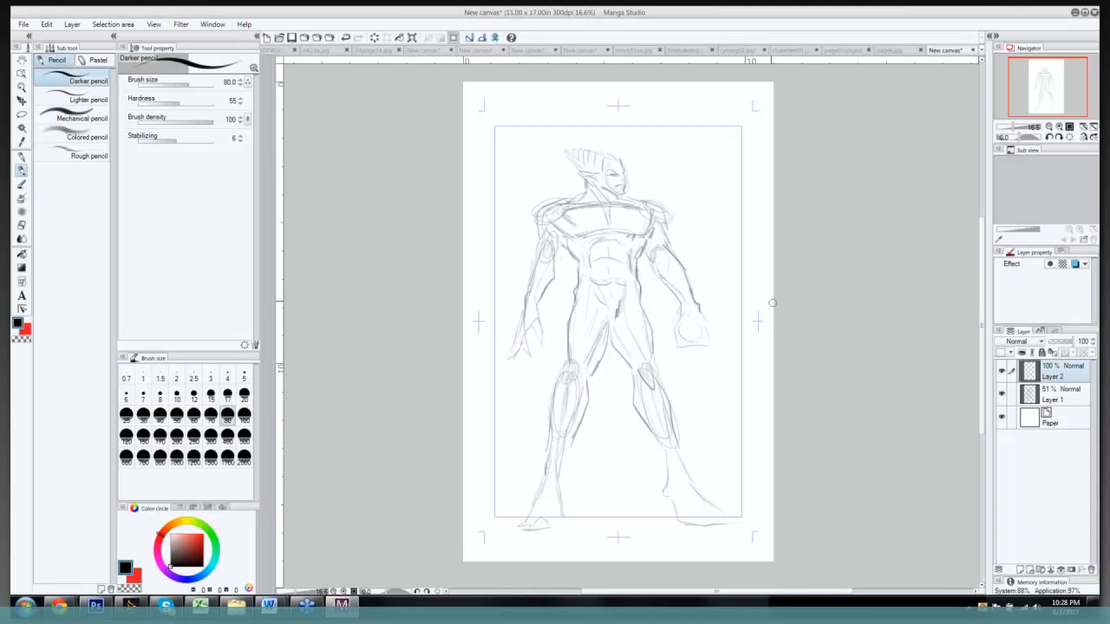
pyautogui.click(693, 245)
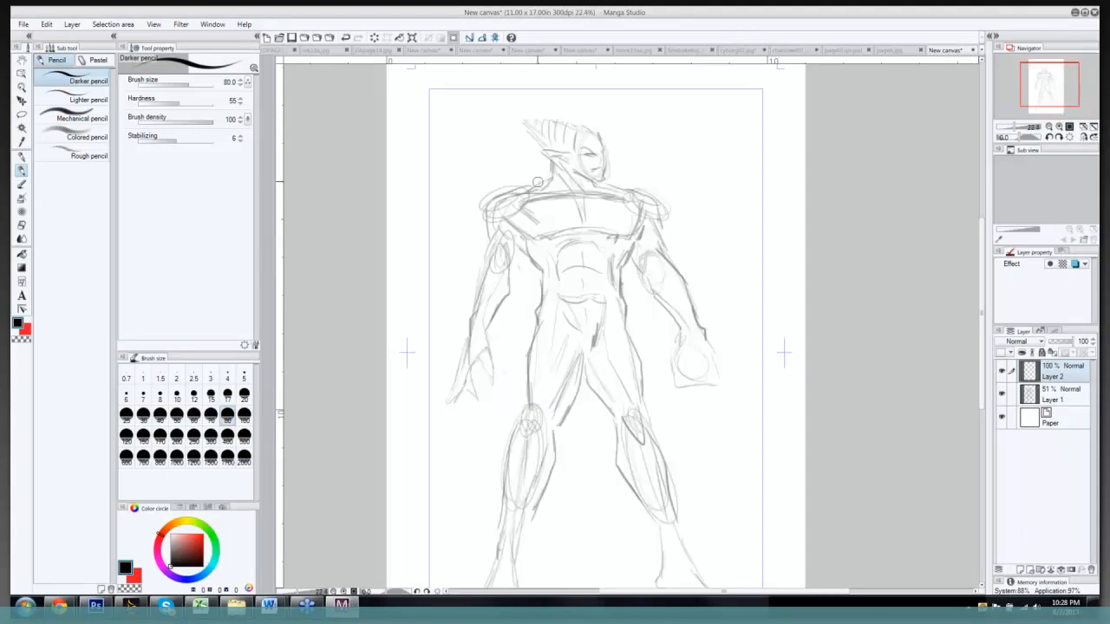
pyautogui.moveTo(539, 183); pyautogui.dragTo(583, 219)
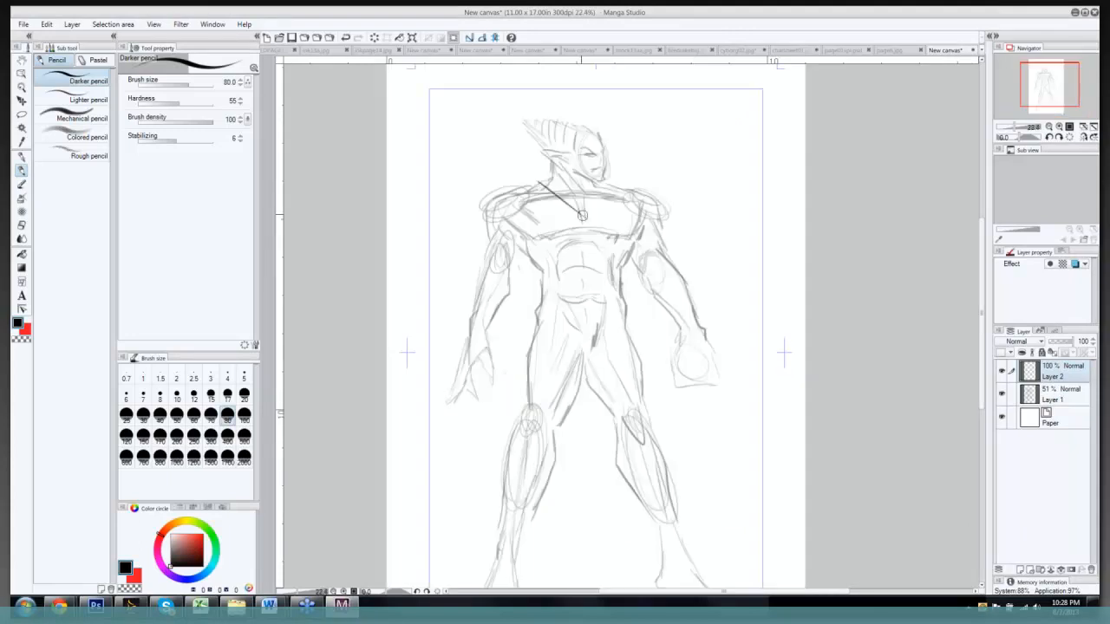
pyautogui.click(1002, 372)
pyautogui.click(1003, 372)
pyautogui.moveTo(539, 178); pyautogui.dragTo(572, 207)
pyautogui.moveTo(522, 180)
pyautogui.mouseDown()
pyautogui.moveTo(574, 223)
pyautogui.moveTo(550, 183)
pyautogui.moveTo(582, 216)
pyautogui.mouseUp()
pyautogui.moveTo(545, 177); pyautogui.dragTo(584, 222)
pyautogui.moveTo(620, 188); pyautogui.dragTo(595, 226)
pyautogui.moveTo(626, 186); pyautogui.dragTo(616, 222)
pyautogui.moveTo(617, 180); pyautogui.dragTo(609, 191)
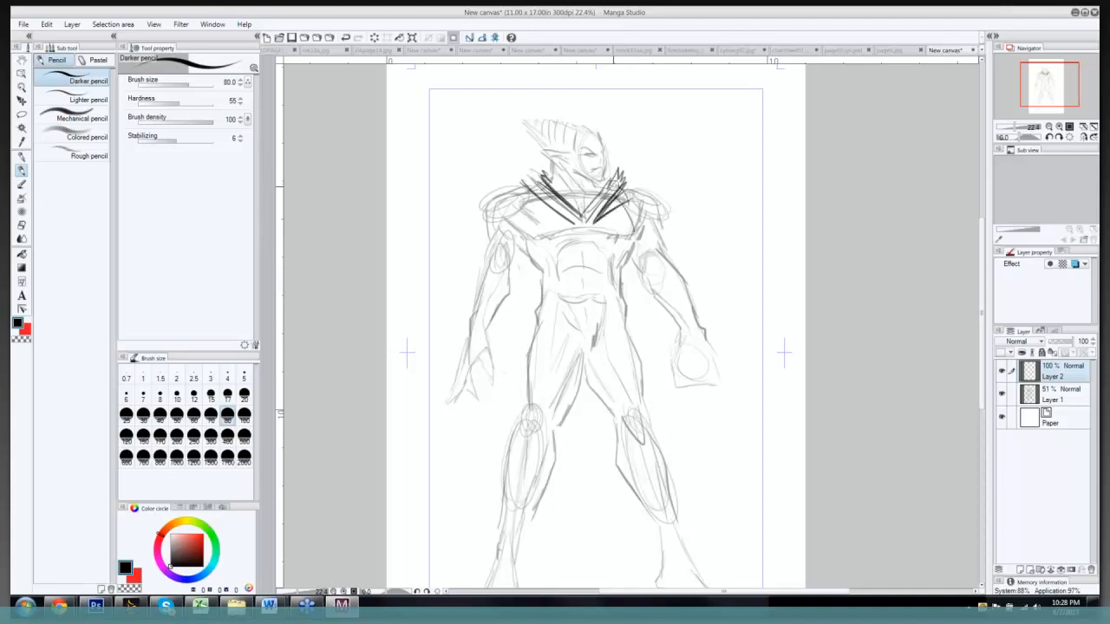
# Step: Sketch curved, pointed shoulder pads on both shoulders with jagged fur fringes around the upper arms
pyautogui.moveTo(636, 153)
pyautogui.mouseDown()
pyautogui.moveTo(600, 205)
pyautogui.moveTo(686, 196)
pyautogui.moveTo(656, 205)
pyautogui.moveTo(678, 236)
pyautogui.mouseUp()
pyautogui.moveTo(669, 196)
pyautogui.mouseDown()
pyautogui.moveTo(659, 238)
pyautogui.moveTo(674, 231)
pyautogui.mouseUp()
pyautogui.moveTo(624, 259)
pyautogui.mouseDown()
pyautogui.moveTo(653, 270)
pyautogui.moveTo(681, 253)
pyautogui.mouseUp()
pyautogui.moveTo(523, 175)
pyautogui.mouseDown()
pyautogui.moveTo(495, 176)
pyautogui.moveTo(466, 211)
pyautogui.mouseUp()
pyautogui.moveTo(480, 202); pyautogui.dragTo(490, 241)
pyautogui.moveTo(496, 207); pyautogui.dragTo(499, 233)
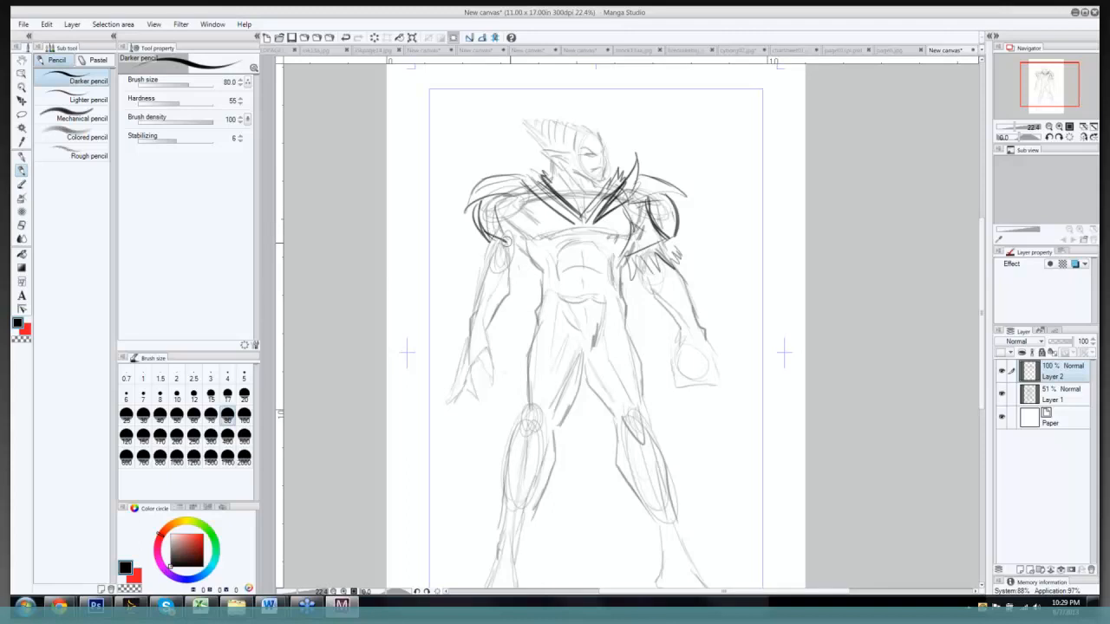
pyautogui.moveTo(473, 233)
pyautogui.mouseDown()
pyautogui.moveTo(491, 253)
pyautogui.moveTo(517, 262)
pyautogui.moveTo(520, 252)
pyautogui.mouseUp()
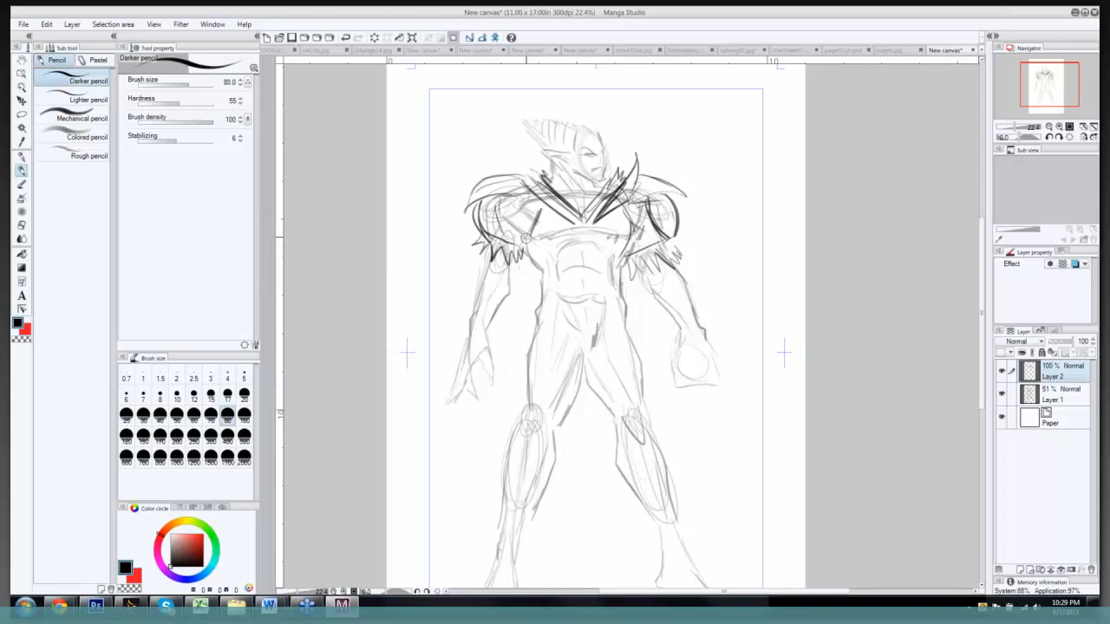
# Step: Sketch an oval gem and the lower edge of the chest piece, and a pointed belt with an oval buckle
pyautogui.moveTo(578, 224)
pyautogui.mouseDown()
pyautogui.moveTo(531, 245)
pyautogui.moveTo(617, 260)
pyautogui.mouseUp()
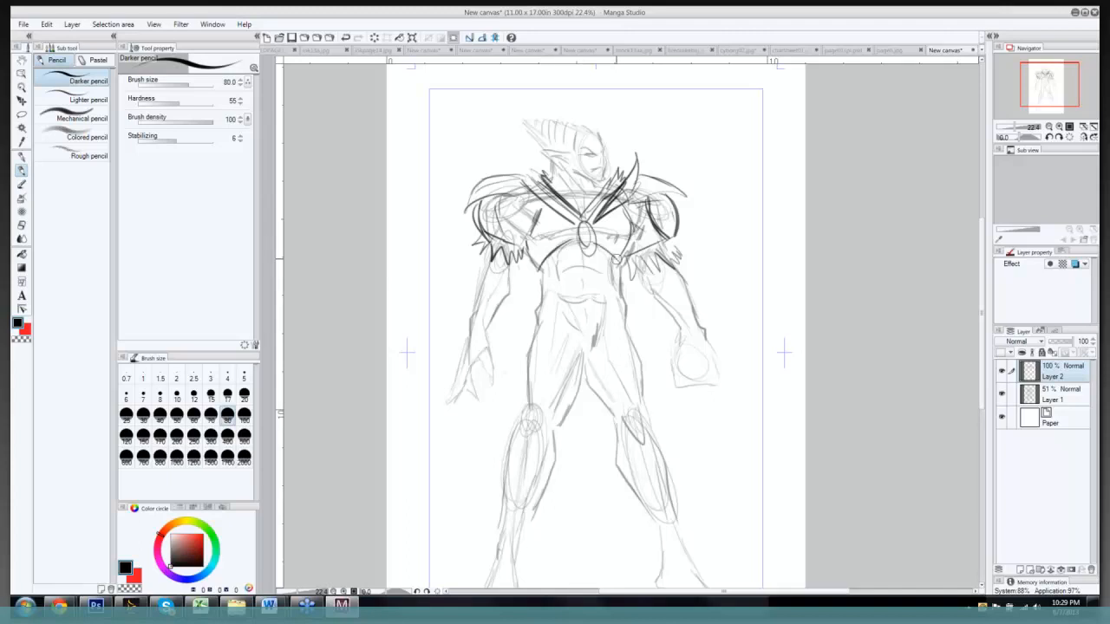
pyautogui.moveTo(588, 281)
pyautogui.mouseDown()
pyautogui.moveTo(600, 291)
pyautogui.moveTo(577, 304)
pyautogui.moveTo(530, 280)
pyautogui.mouseUp()
pyautogui.moveTo(585, 314)
pyautogui.mouseDown()
pyautogui.moveTo(536, 292)
pyautogui.moveTo(588, 351)
pyautogui.moveTo(625, 291)
pyautogui.moveTo(607, 349)
pyautogui.mouseUp()
# Step: Sketch a long, flared robe skirt hanging in separate panels from the belt to below the knees, with fold lines
pyautogui.moveTo(543, 305); pyautogui.dragTo(515, 395)
pyautogui.moveTo(591, 302); pyautogui.dragTo(578, 239)
pyautogui.moveTo(523, 252)
pyautogui.mouseDown()
pyautogui.moveTo(469, 441)
pyautogui.moveTo(539, 429)
pyautogui.moveTo(546, 375)
pyautogui.mouseUp()
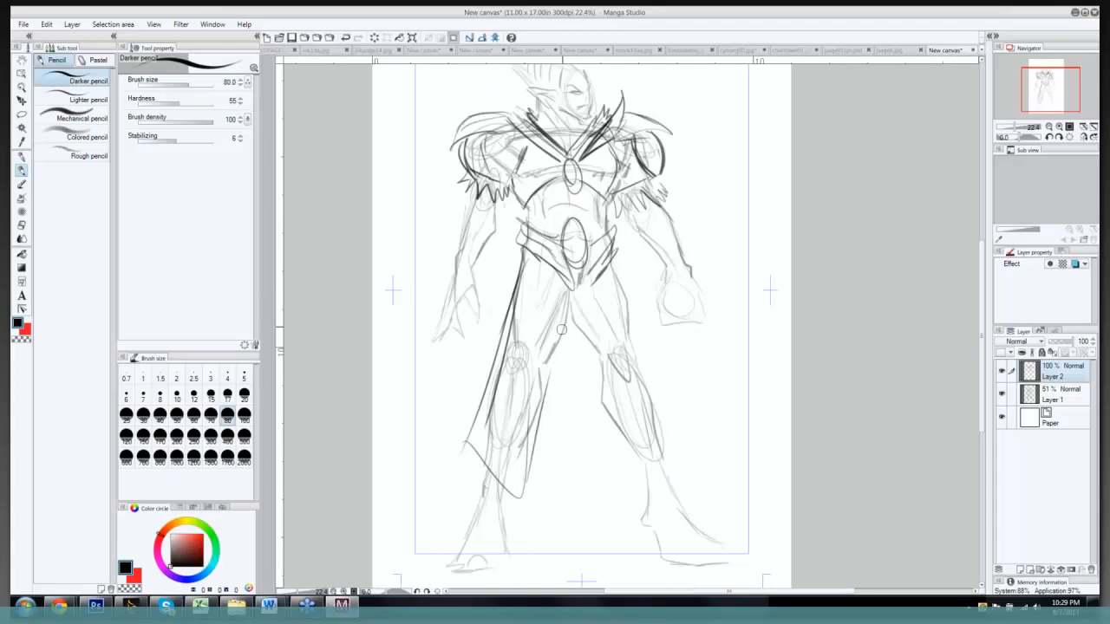
pyautogui.moveTo(546, 274); pyautogui.dragTo(537, 455)
pyautogui.moveTo(537, 325)
pyautogui.mouseDown()
pyautogui.moveTo(539, 399)
pyautogui.moveTo(565, 446)
pyautogui.moveTo(564, 354)
pyautogui.mouseUp()
pyautogui.moveTo(554, 303)
pyautogui.mouseDown()
pyautogui.moveTo(571, 458)
pyautogui.moveTo(609, 431)
pyautogui.mouseUp()
pyautogui.moveTo(592, 281)
pyautogui.mouseDown()
pyautogui.moveTo(620, 491)
pyautogui.moveTo(623, 401)
pyautogui.moveTo(610, 372)
pyautogui.mouseUp()
pyautogui.moveTo(616, 259); pyautogui.dragTo(654, 371)
pyautogui.moveTo(620, 272); pyautogui.dragTo(671, 439)
pyautogui.moveTo(647, 373); pyautogui.dragTo(676, 462)
pyautogui.moveTo(628, 459)
pyautogui.mouseDown()
pyautogui.moveTo(670, 465)
pyautogui.moveTo(661, 442)
pyautogui.mouseUp()
pyautogui.moveTo(641, 368); pyautogui.dragTo(617, 279)
# Step: Sketch crossing wrap bands around both of the figure's forearms and wrists
pyautogui.moveTo(649, 243); pyautogui.dragTo(671, 226)
pyautogui.moveTo(654, 253)
pyautogui.mouseDown()
pyautogui.moveTo(674, 242)
pyautogui.moveTo(685, 251)
pyautogui.mouseUp()
pyautogui.moveTo(665, 270); pyautogui.dragTo(686, 259)
pyautogui.moveTo(689, 265); pyautogui.dragTo(680, 275)
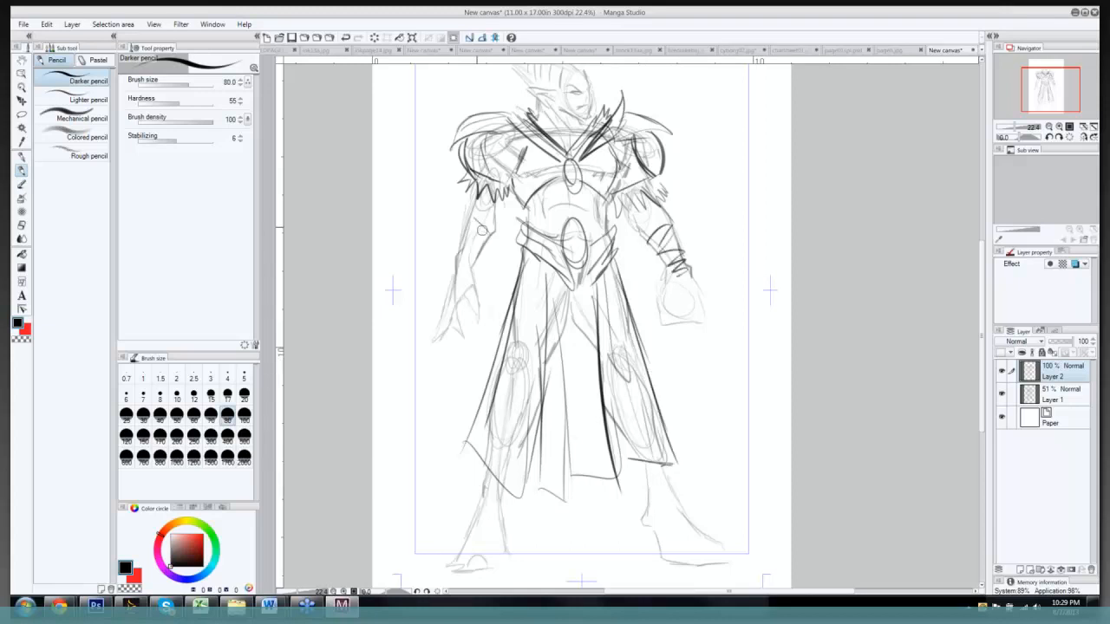
pyautogui.moveTo(483, 229); pyautogui.dragTo(468, 237)
pyautogui.moveTo(481, 237); pyautogui.dragTo(466, 248)
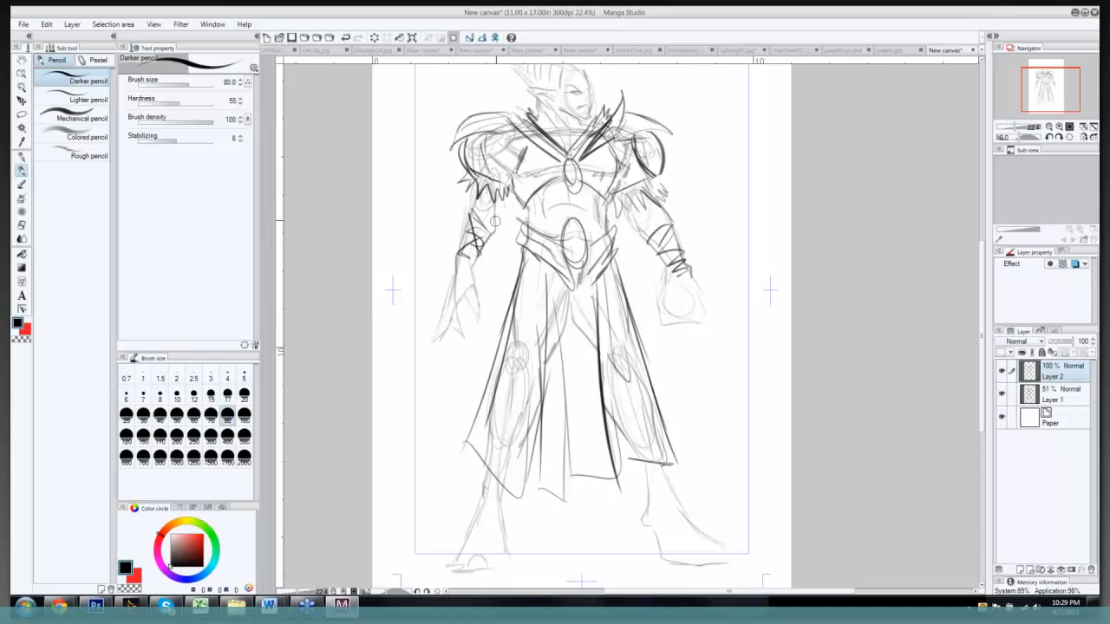
# Step: Sketch an oval mask over the face, a curved outline on the swept-back crest and an oval gem at the neck
pyautogui.moveTo(572, 195); pyautogui.dragTo(569, 238)
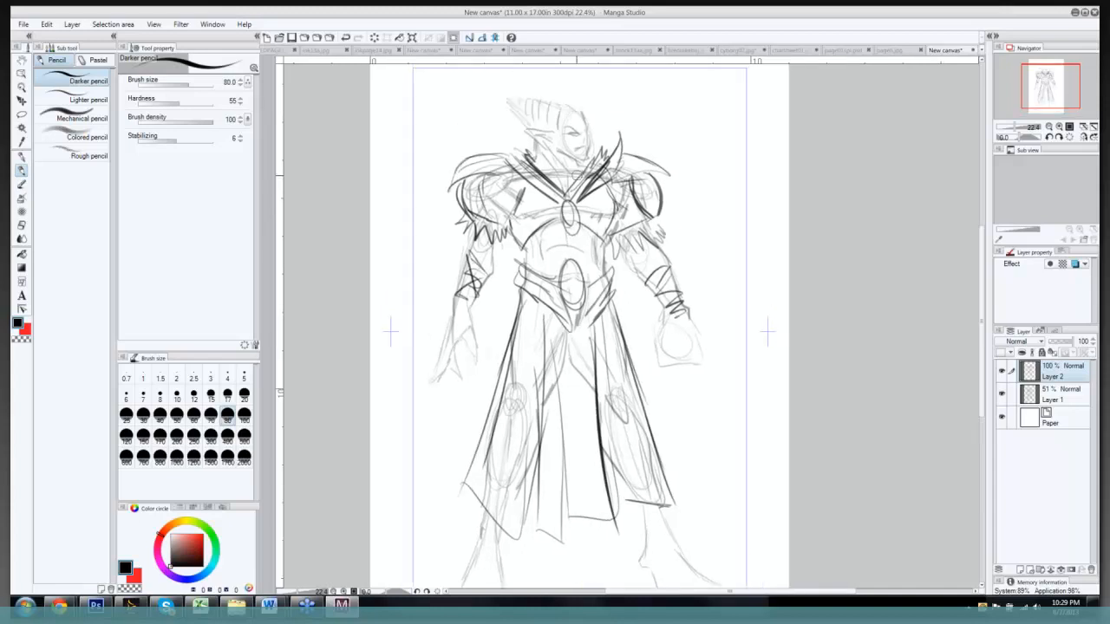
pyautogui.moveTo(611, 155)
pyautogui.mouseDown()
pyautogui.moveTo(604, 113)
pyautogui.moveTo(609, 145)
pyautogui.mouseUp()
pyautogui.moveTo(563, 127); pyautogui.dragTo(556, 155)
pyautogui.moveTo(568, 124)
pyautogui.mouseDown()
pyautogui.moveTo(588, 156)
pyautogui.moveTo(577, 193)
pyautogui.mouseUp()
pyautogui.moveTo(590, 153)
pyautogui.mouseDown()
pyautogui.moveTo(587, 189)
pyautogui.moveTo(550, 163)
pyautogui.moveTo(568, 189)
pyautogui.mouseUp()
pyautogui.moveTo(560, 133); pyautogui.dragTo(539, 127)
pyautogui.moveTo(547, 129)
pyautogui.mouseDown()
pyautogui.moveTo(541, 142)
pyautogui.moveTo(526, 126)
pyautogui.moveTo(529, 143)
pyautogui.moveTo(512, 144)
pyautogui.moveTo(502, 124)
pyautogui.moveTo(477, 147)
pyautogui.moveTo(507, 141)
pyautogui.moveTo(508, 163)
pyautogui.mouseUp()
pyautogui.moveTo(531, 165)
pyautogui.mouseDown()
pyautogui.moveTo(514, 179)
pyautogui.moveTo(576, 165)
pyautogui.moveTo(572, 135)
pyautogui.moveTo(588, 192)
pyautogui.moveTo(559, 231)
pyautogui.moveTo(559, 216)
pyautogui.moveTo(576, 213)
pyautogui.moveTo(557, 201)
pyautogui.moveTo(575, 203)
pyautogui.mouseUp()
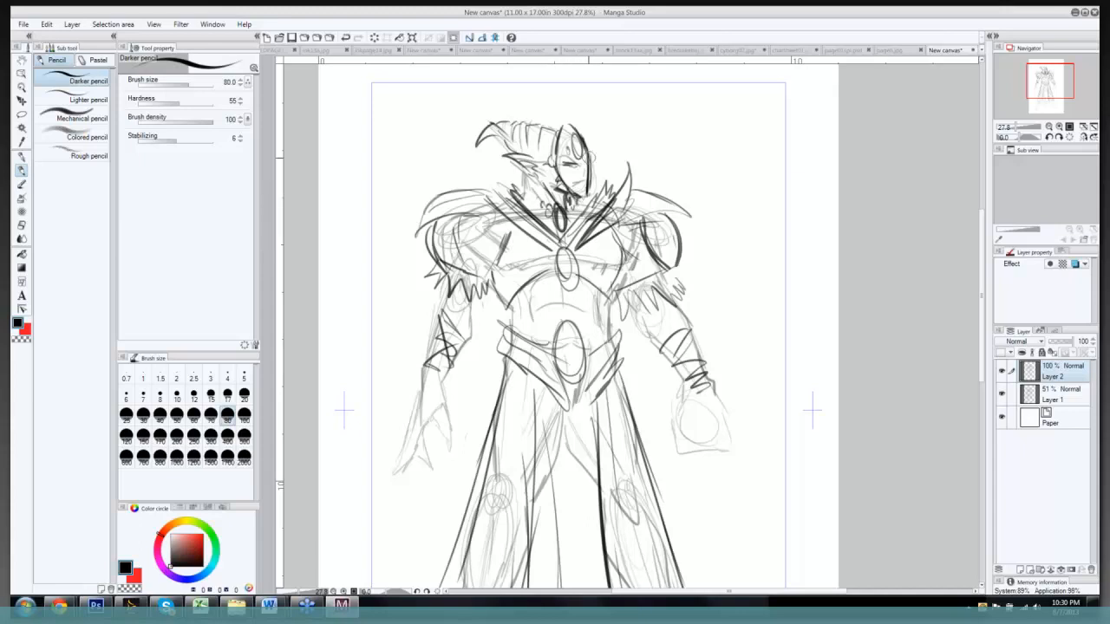
# Step: Add a matching curved spike to the collar and fur tufts along the top of both shoulder pads
pyautogui.moveTo(553, 156)
pyautogui.mouseDown()
pyautogui.moveTo(528, 195)
pyautogui.moveTo(481, 155)
pyautogui.mouseUp()
pyautogui.moveTo(436, 184)
pyautogui.mouseDown()
pyautogui.moveTo(469, 186)
pyautogui.moveTo(408, 230)
pyautogui.mouseUp()
pyautogui.moveTo(637, 193); pyautogui.dragTo(669, 209)
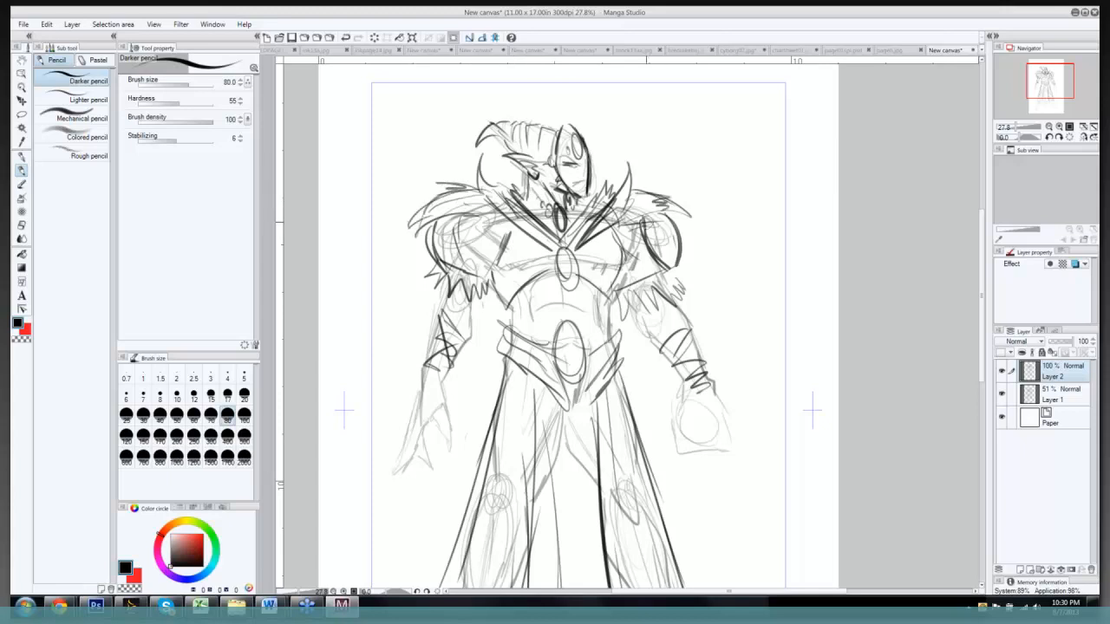
# Step: Reinforce the contour of the arm with the clenched hand and sketch the fist's fingers and knuckles
pyautogui.moveTo(650, 301); pyautogui.dragTo(675, 345)
pyautogui.moveTo(678, 311); pyautogui.dragTo(699, 364)
pyautogui.moveTo(674, 414); pyautogui.dragTo(681, 437)
pyautogui.moveTo(689, 423)
pyautogui.mouseDown()
pyautogui.moveTo(700, 448)
pyautogui.moveTo(719, 443)
pyautogui.mouseUp()
pyautogui.moveTo(717, 400)
pyautogui.mouseDown()
pyautogui.moveTo(732, 434)
pyautogui.moveTo(699, 428)
pyautogui.mouseUp()
pyautogui.moveTo(729, 427); pyautogui.dragTo(733, 435)
pyautogui.moveTo(607, 295); pyautogui.dragTo(604, 329)
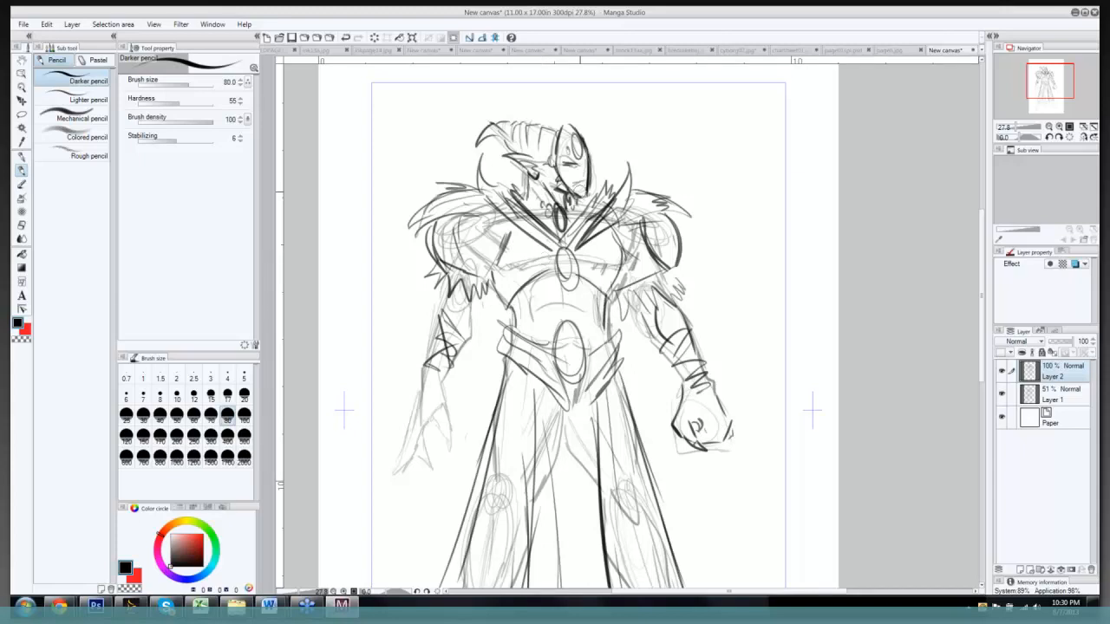
# Step: Draw the open hand's pointed, claw-like fingers and reinforce the contour of that arm
pyautogui.moveTo(433, 378)
pyautogui.mouseDown()
pyautogui.moveTo(434, 415)
pyautogui.moveTo(449, 443)
pyautogui.moveTo(445, 413)
pyautogui.moveTo(415, 408)
pyautogui.moveTo(417, 394)
pyautogui.moveTo(405, 451)
pyautogui.moveTo(433, 438)
pyautogui.mouseUp()
pyautogui.moveTo(445, 359); pyautogui.dragTo(431, 392)
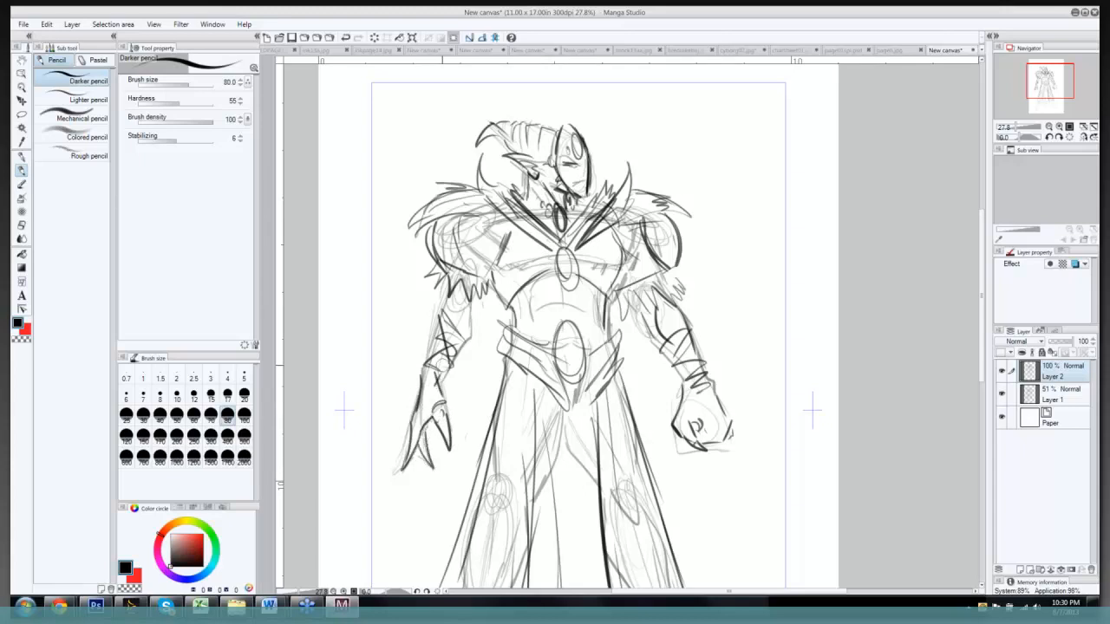
pyautogui.moveTo(444, 305); pyautogui.dragTo(432, 343)
pyautogui.moveTo(432, 352); pyautogui.dragTo(425, 374)
pyautogui.moveTo(446, 296); pyautogui.dragTo(434, 319)
pyautogui.moveTo(444, 265); pyautogui.dragTo(436, 308)
# Step: Darken the waist and abdominal muscle lines and draw an inner oval in the belt buckle
pyautogui.moveTo(526, 285); pyautogui.dragTo(511, 306)
pyautogui.moveTo(516, 305)
pyautogui.mouseDown()
pyautogui.moveTo(515, 333)
pyautogui.moveTo(533, 291)
pyautogui.moveTo(568, 298)
pyautogui.mouseUp()
pyautogui.moveTo(562, 300)
pyautogui.mouseDown()
pyautogui.moveTo(564, 314)
pyautogui.moveTo(594, 303)
pyautogui.mouseUp()
pyautogui.moveTo(590, 289); pyautogui.dragTo(602, 329)
pyautogui.moveTo(569, 339); pyautogui.dragTo(569, 370)
pyautogui.moveTo(570, 340); pyautogui.dragTo(573, 370)
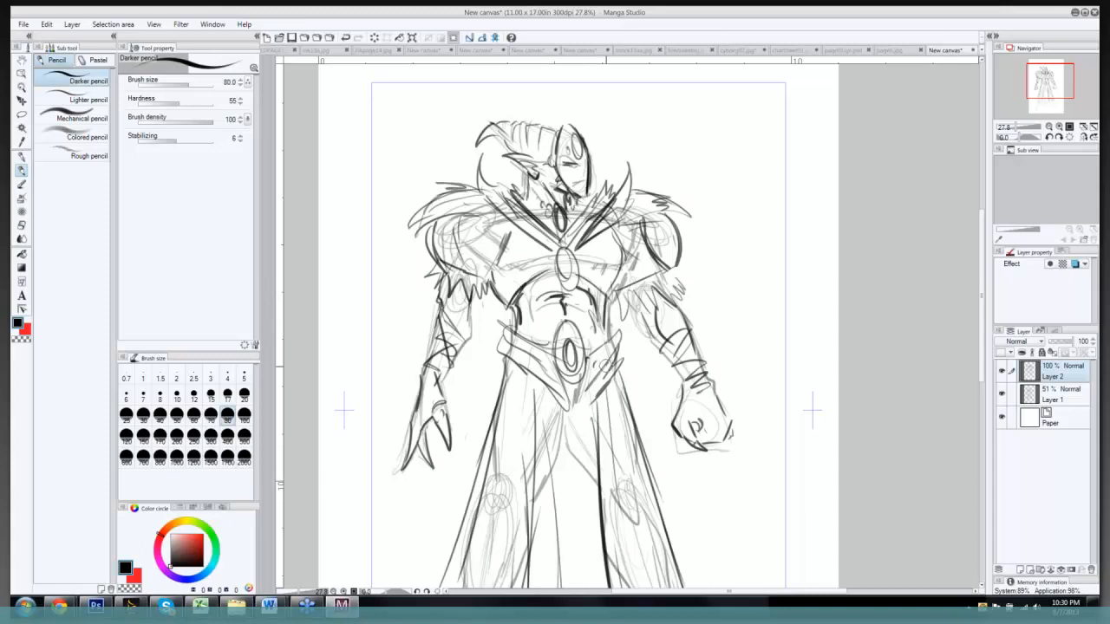
pyautogui.moveTo(621, 333); pyautogui.dragTo(611, 301)
# Step: Erase the leg construction lines beneath the robe on Layer 1 with the Softer eraser at brush size 700
pyautogui.hotkey('ctrl', '0')
pyautogui.hotkey('alt', '[')
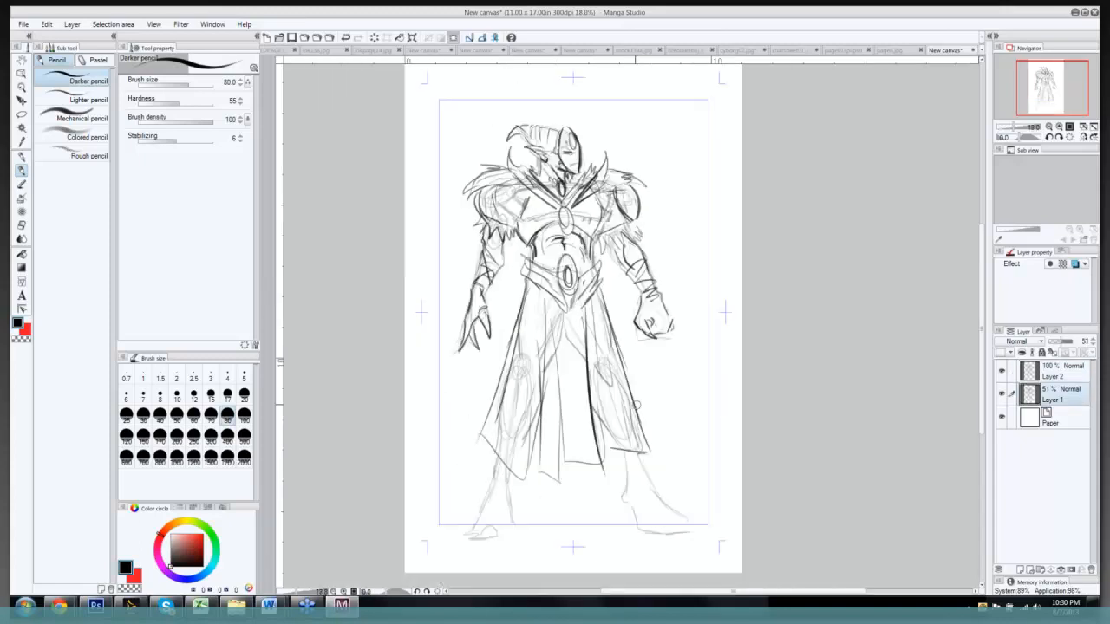
pyautogui.press('e')
pyautogui.press(']')
pyautogui.press(']')
pyautogui.press(']')
pyautogui.press(']')
pyautogui.press(']')
pyautogui.press(']')
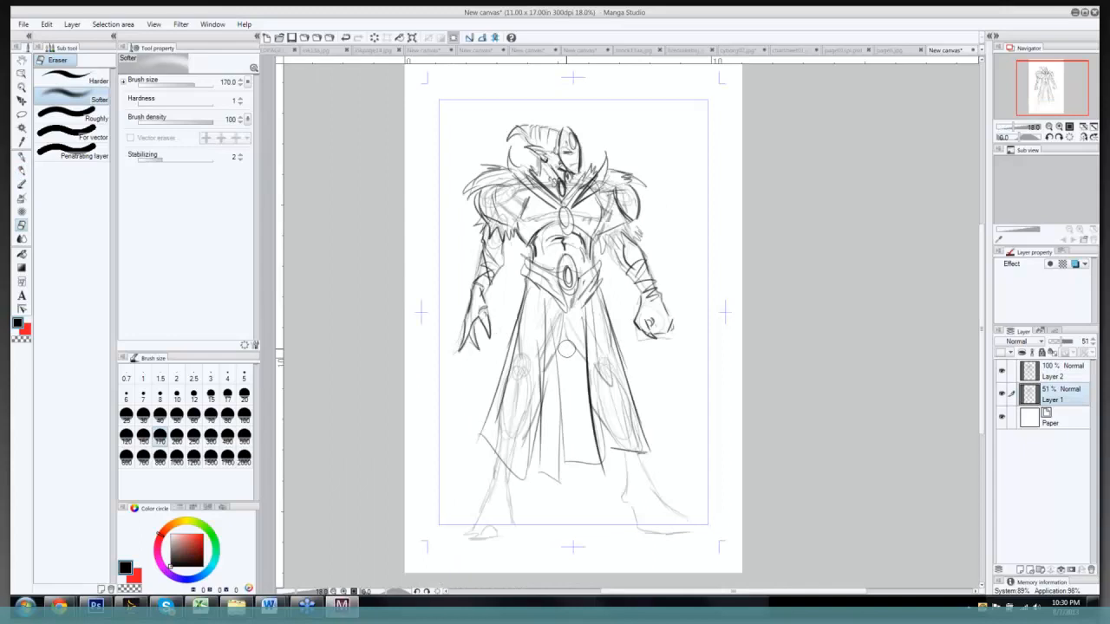
pyautogui.press(']')
pyautogui.press(']')
pyautogui.moveTo(558, 342)
pyautogui.mouseDown()
pyautogui.moveTo(539, 427)
pyautogui.moveTo(590, 346)
pyautogui.moveTo(607, 377)
pyautogui.moveTo(591, 327)
pyautogui.moveTo(618, 407)
pyautogui.moveTo(589, 365)
pyautogui.moveTo(549, 366)
pyautogui.moveTo(536, 384)
pyautogui.moveTo(543, 361)
pyautogui.moveTo(554, 379)
pyautogui.moveTo(562, 338)
pyautogui.moveTo(578, 376)
pyautogui.mouseUp()
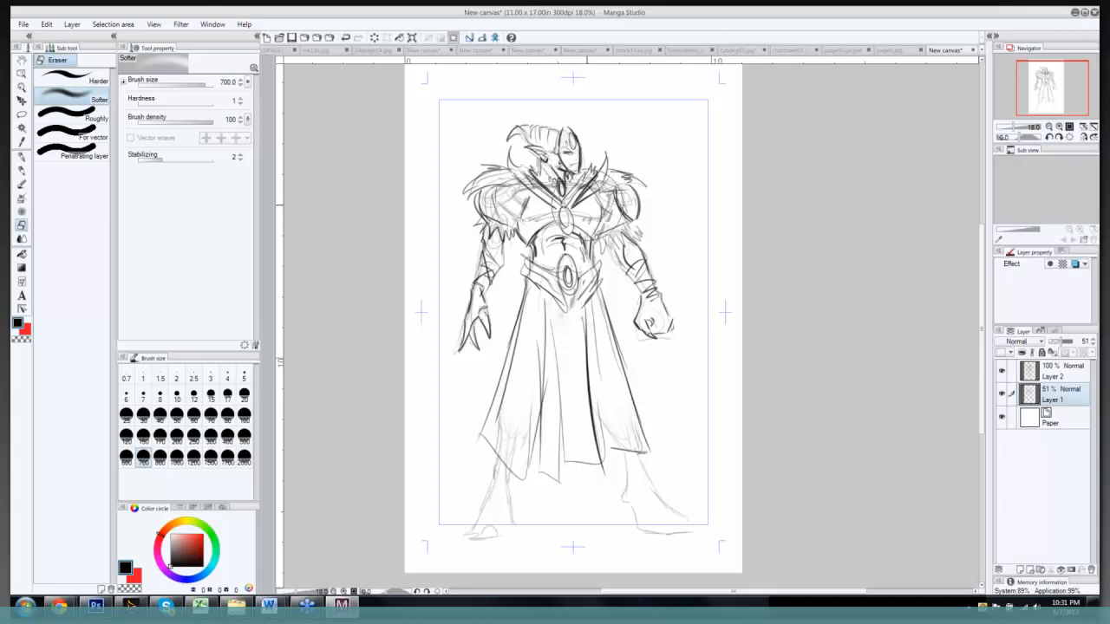
# Step: Reduce the Softer eraser's brush size to 50, keeping Layer 1 as the working layer
pyautogui.press('[')
pyautogui.press('[')
pyautogui.press('[')
pyautogui.press('[')
pyautogui.press('[')
pyautogui.press('[')
pyautogui.press('[')
pyautogui.press('[')
pyautogui.press('[')
pyautogui.press('[')
pyautogui.press('[')
pyautogui.press('[')
pyautogui.press('[')
pyautogui.press('[')
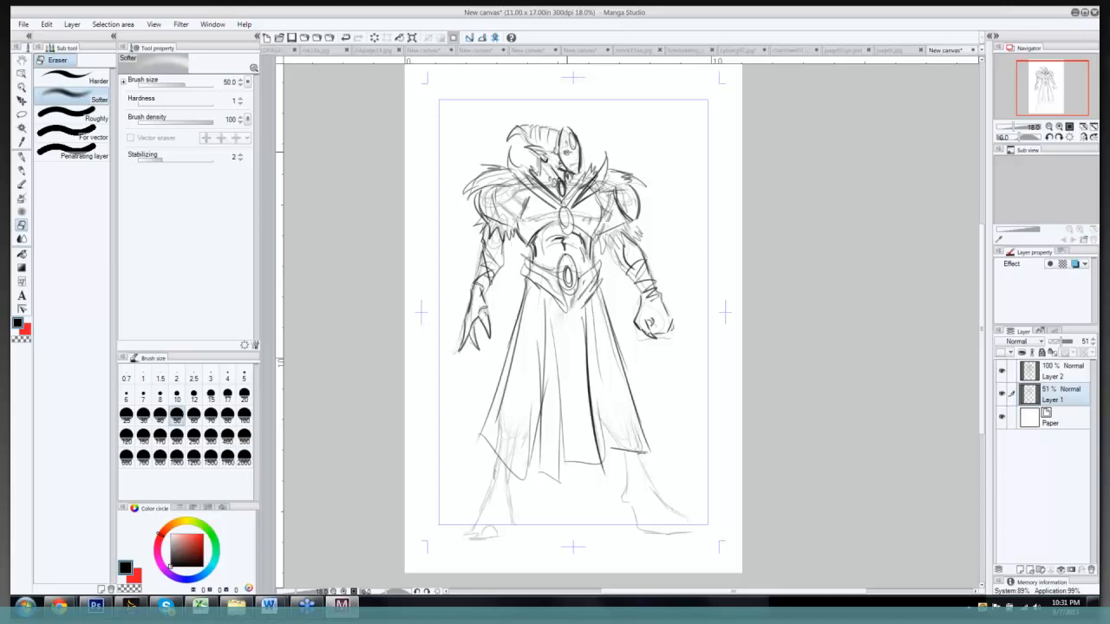
pyautogui.hotkey('alt', ']')
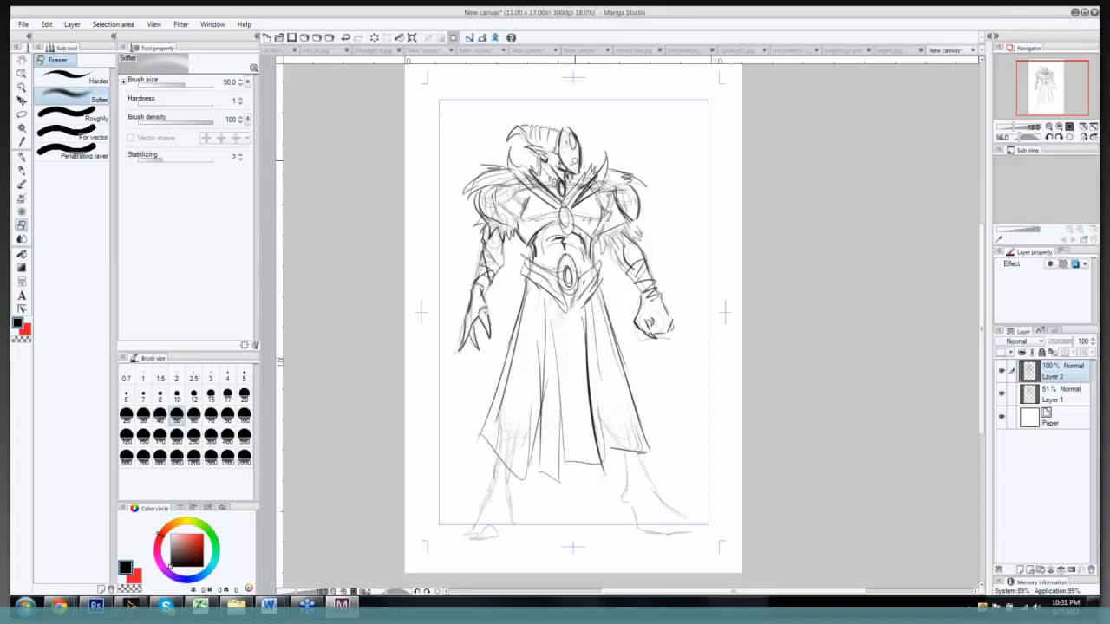
pyautogui.hotkey('alt', '[')
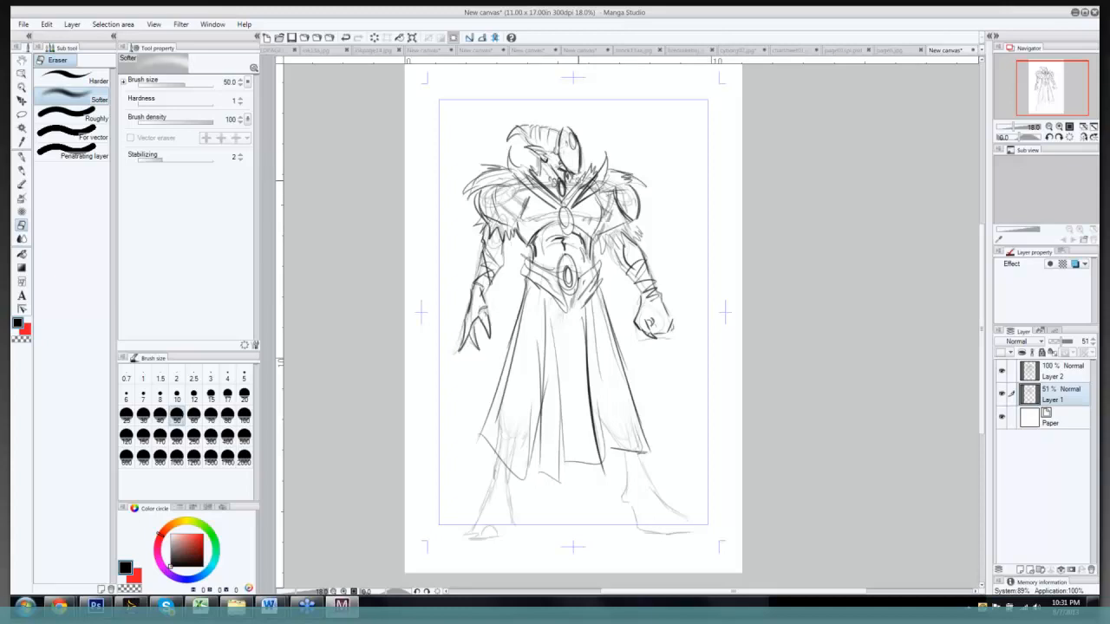
# Step: Draw the face mask's eye slit and vertical centre line on Layer 2 with the Darker pencil
pyautogui.press('p')
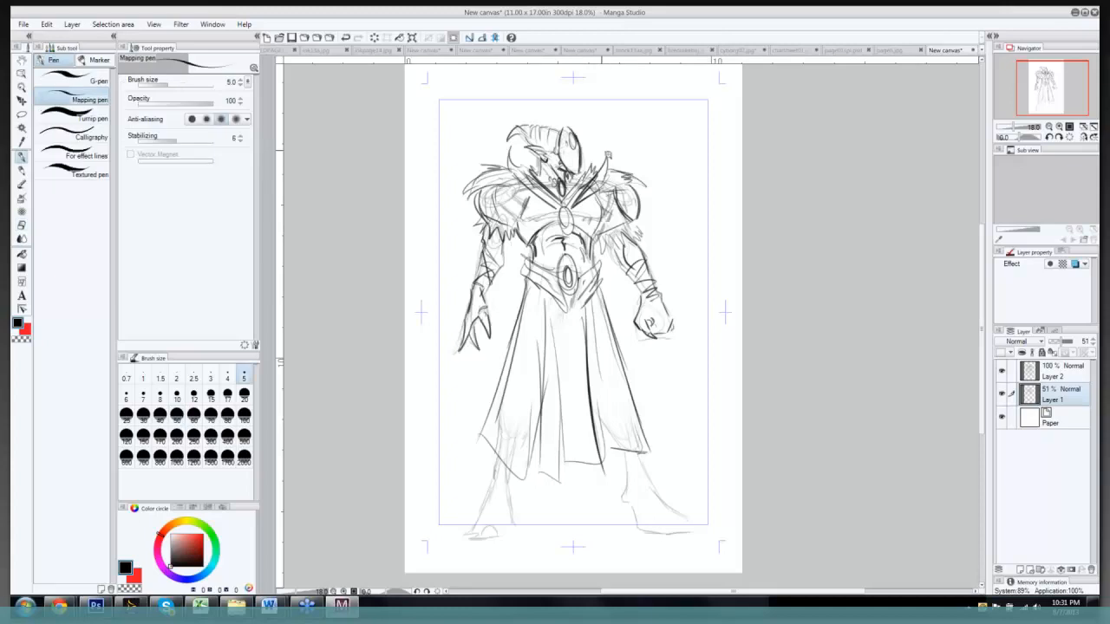
pyautogui.scroll(1, 607, 155)
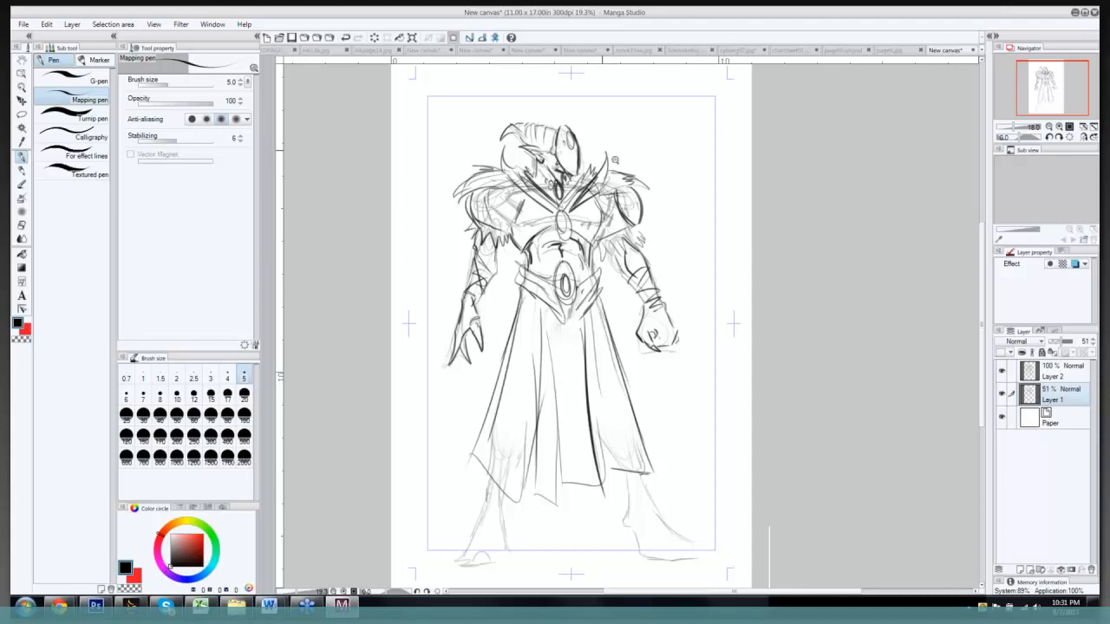
pyautogui.scroll(4, 615, 159)
pyautogui.press('p')
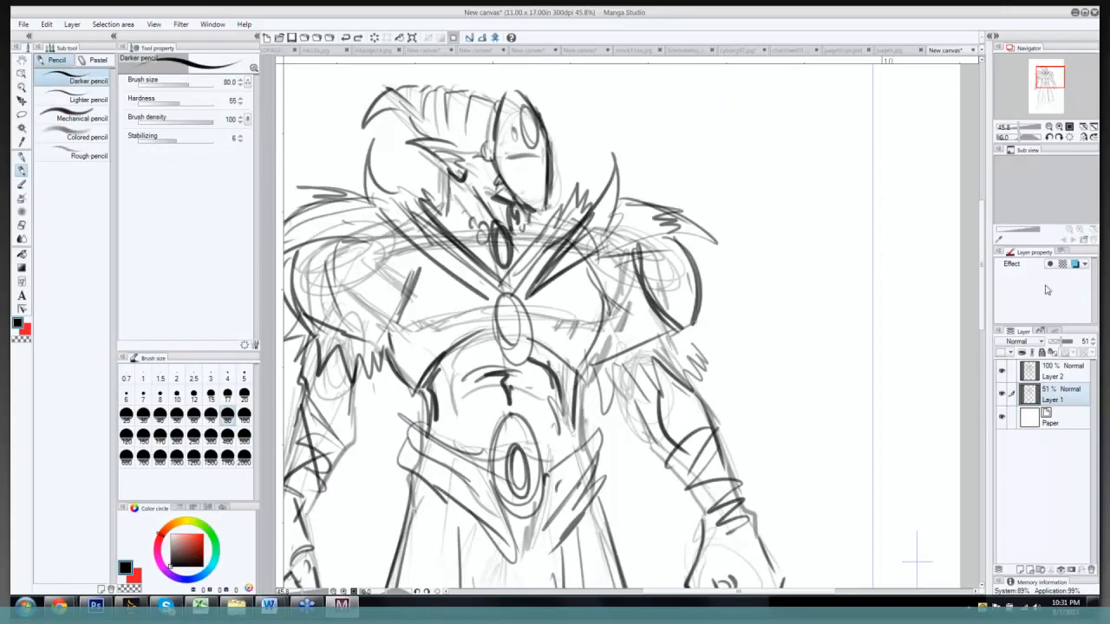
pyautogui.click(1061, 371)
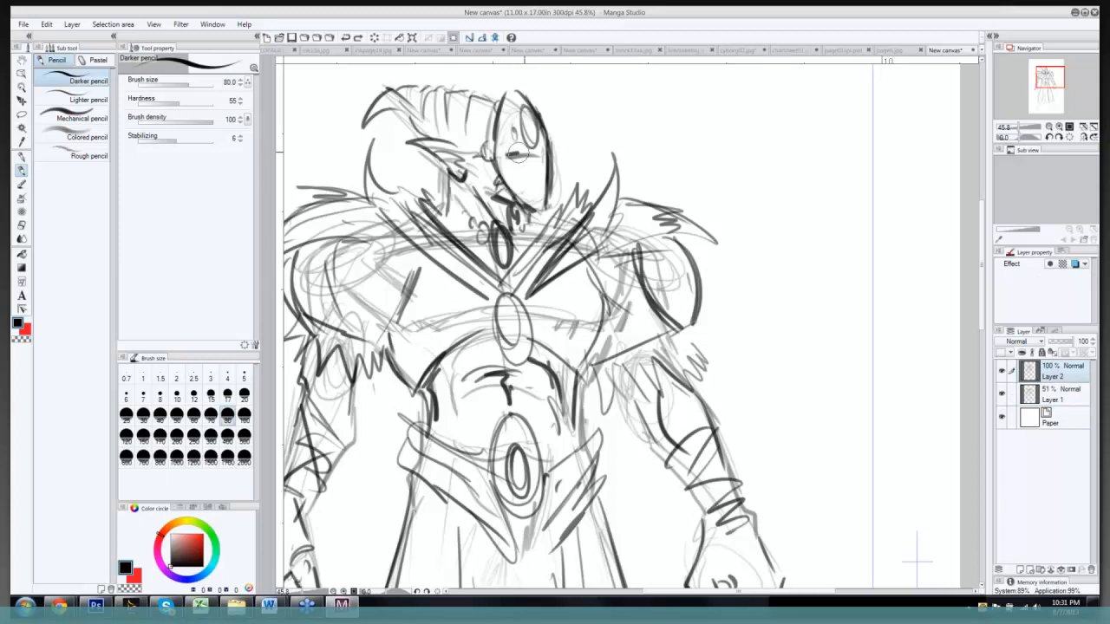
pyautogui.moveTo(509, 156)
pyautogui.mouseDown()
pyautogui.moveTo(536, 153)
pyautogui.moveTo(543, 192)
pyautogui.moveTo(545, 156)
pyautogui.moveTo(515, 175)
pyautogui.moveTo(534, 194)
pyautogui.mouseUp()
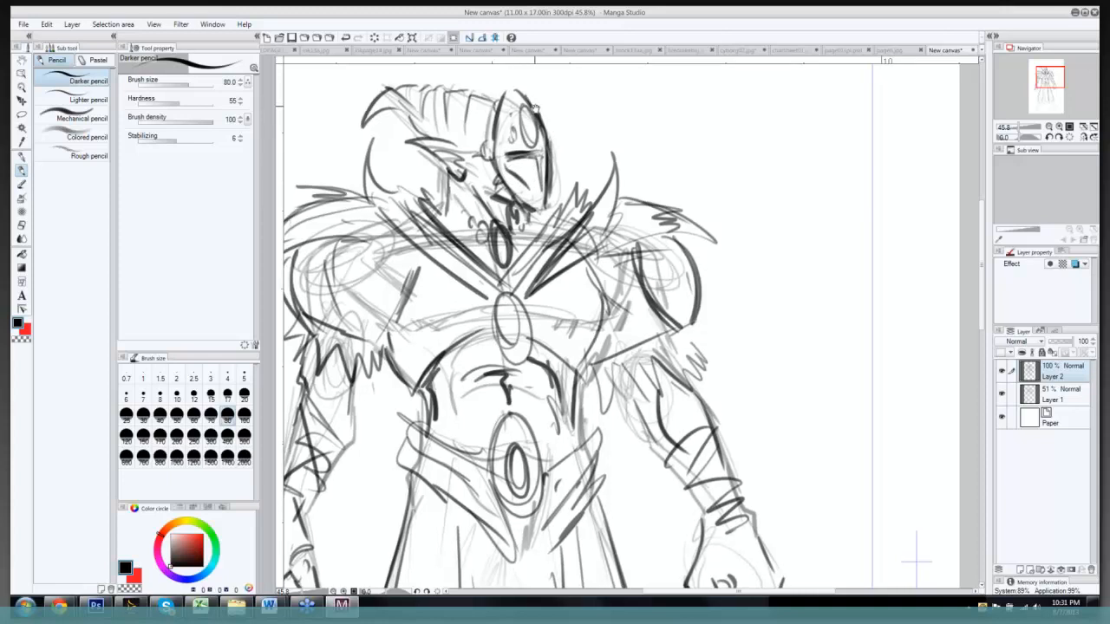
# Step: Try to extend the top of the face mask into a pointed peak
pyautogui.moveTo(535, 108); pyautogui.dragTo(537, 142)
pyautogui.moveTo(496, 139); pyautogui.dragTo(520, 99)
pyautogui.moveTo(503, 127); pyautogui.dragTo(524, 108)
pyautogui.hotkey('ctrl', 'z')
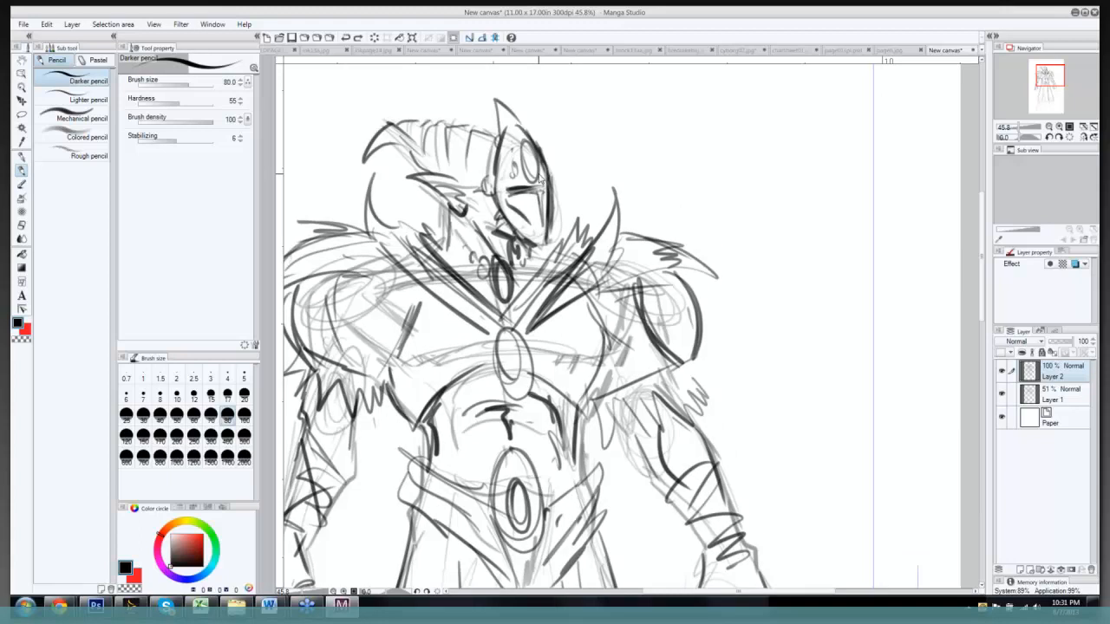
pyautogui.hotkey('ctrl', 'z')
# Step: Darken the chest piece's side and lower edges, the central oval gem and the collar lines
pyautogui.scroll(-1, 605, 218)
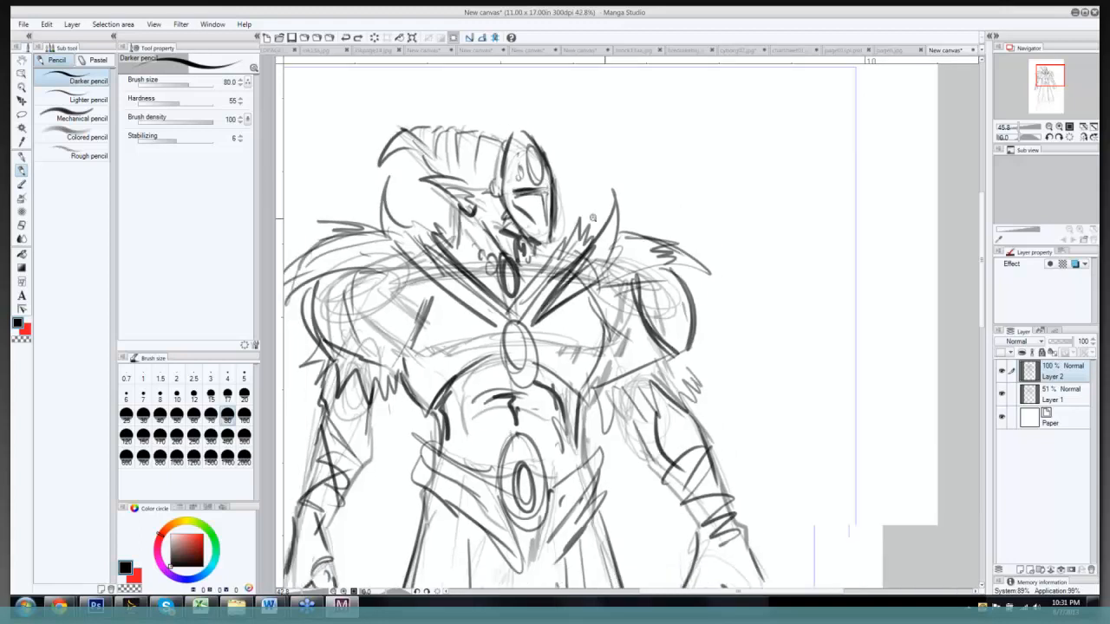
pyautogui.scroll(-7, 593, 217)
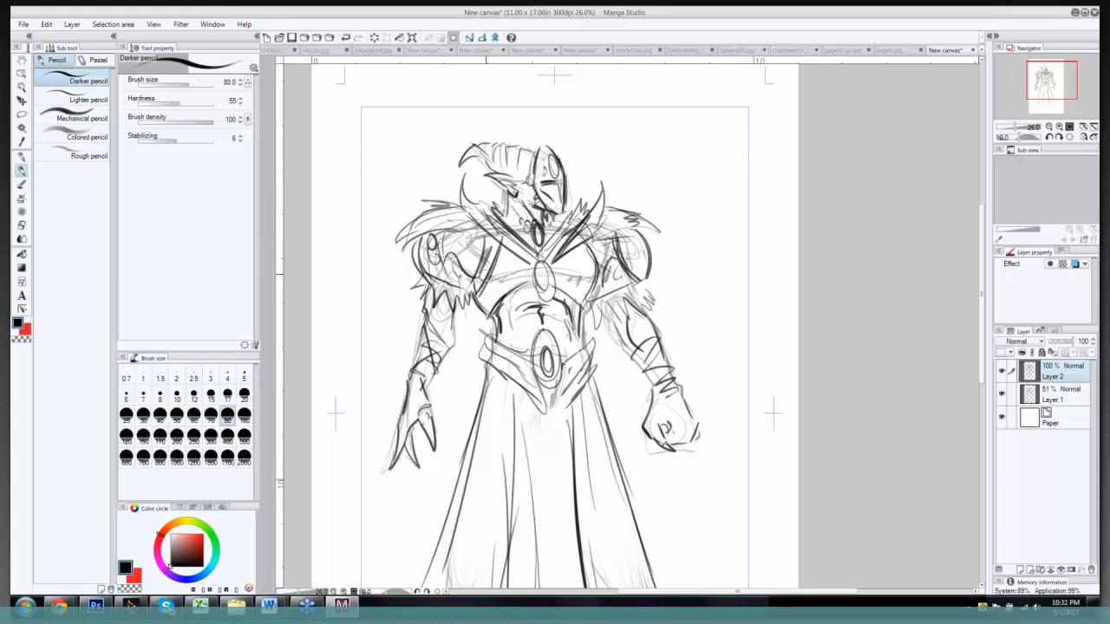
pyautogui.moveTo(479, 253)
pyautogui.mouseDown()
pyautogui.moveTo(490, 259)
pyautogui.moveTo(479, 284)
pyautogui.mouseUp()
pyautogui.moveTo(583, 241); pyautogui.dragTo(598, 284)
pyautogui.moveTo(591, 241); pyautogui.dragTo(600, 290)
pyautogui.moveTo(538, 264)
pyautogui.mouseDown()
pyautogui.moveTo(531, 299)
pyautogui.moveTo(554, 299)
pyautogui.mouseUp()
pyautogui.moveTo(493, 320); pyautogui.dragTo(535, 286)
pyautogui.moveTo(479, 210)
pyautogui.mouseDown()
pyautogui.moveTo(533, 254)
pyautogui.moveTo(591, 223)
pyautogui.moveTo(565, 224)
pyautogui.mouseUp()
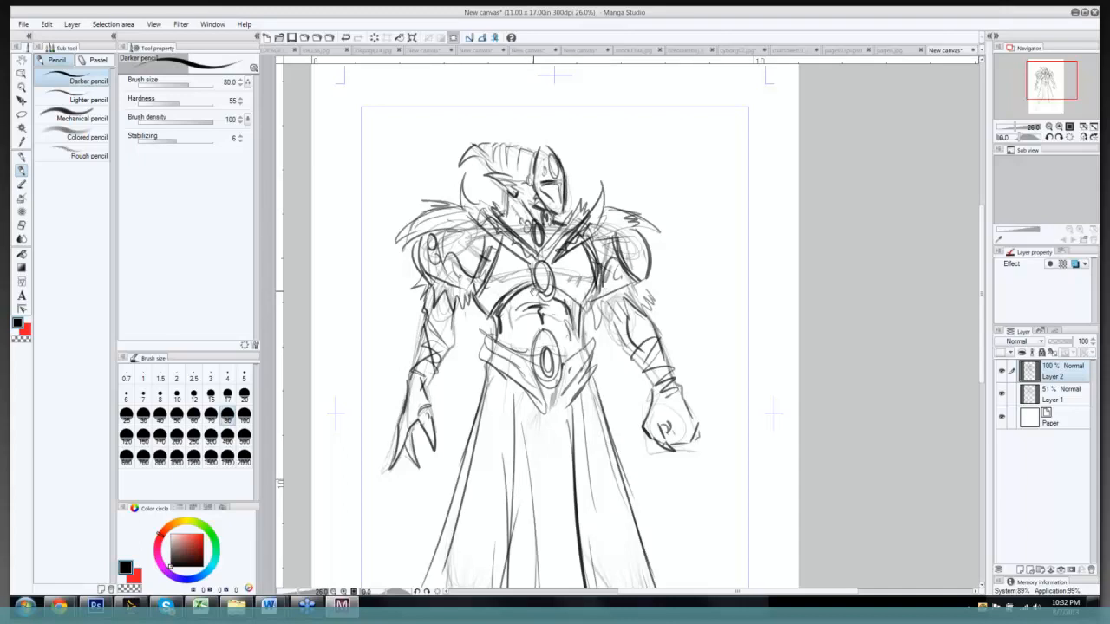
# Step: Sketch irregular, wavy ornamental shapes across the panels of the robe skirt
pyautogui.moveTo(534, 289); pyautogui.dragTo(521, 251)
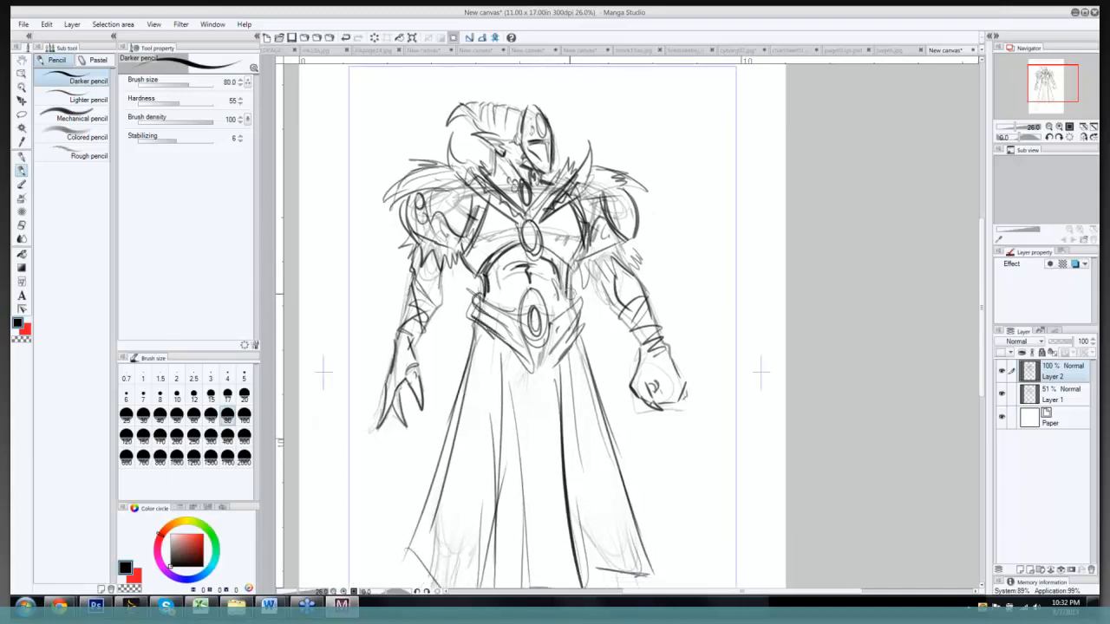
pyautogui.moveTo(484, 376)
pyautogui.mouseDown()
pyautogui.moveTo(473, 393)
pyautogui.moveTo(479, 378)
pyautogui.moveTo(484, 400)
pyautogui.moveTo(490, 359)
pyautogui.moveTo(508, 386)
pyautogui.moveTo(581, 402)
pyautogui.moveTo(594, 419)
pyautogui.mouseUp()
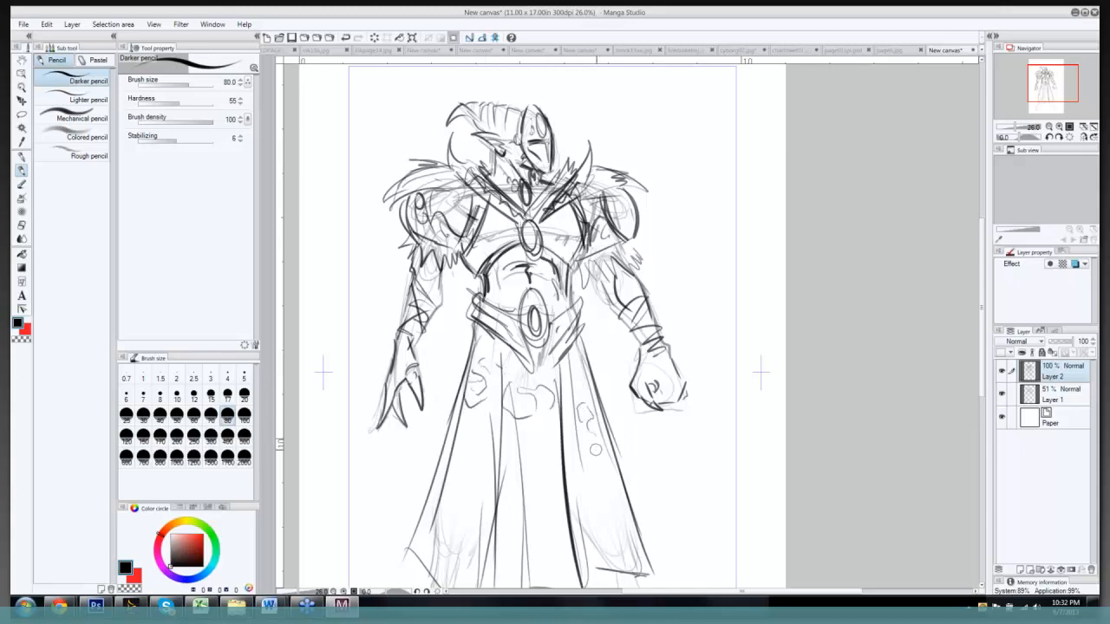
pyautogui.moveTo(610, 461)
pyautogui.mouseDown()
pyautogui.moveTo(583, 468)
pyautogui.moveTo(598, 502)
pyautogui.moveTo(623, 506)
pyautogui.moveTo(617, 523)
pyautogui.moveTo(601, 521)
pyautogui.mouseUp()
pyautogui.moveTo(531, 486); pyautogui.dragTo(558, 513)
pyautogui.moveTo(552, 446); pyautogui.dragTo(544, 467)
pyautogui.moveTo(452, 460); pyautogui.dragTo(471, 474)
pyautogui.moveTo(430, 520); pyautogui.dragTo(452, 539)
pyautogui.moveTo(468, 475); pyautogui.dragTo(461, 486)
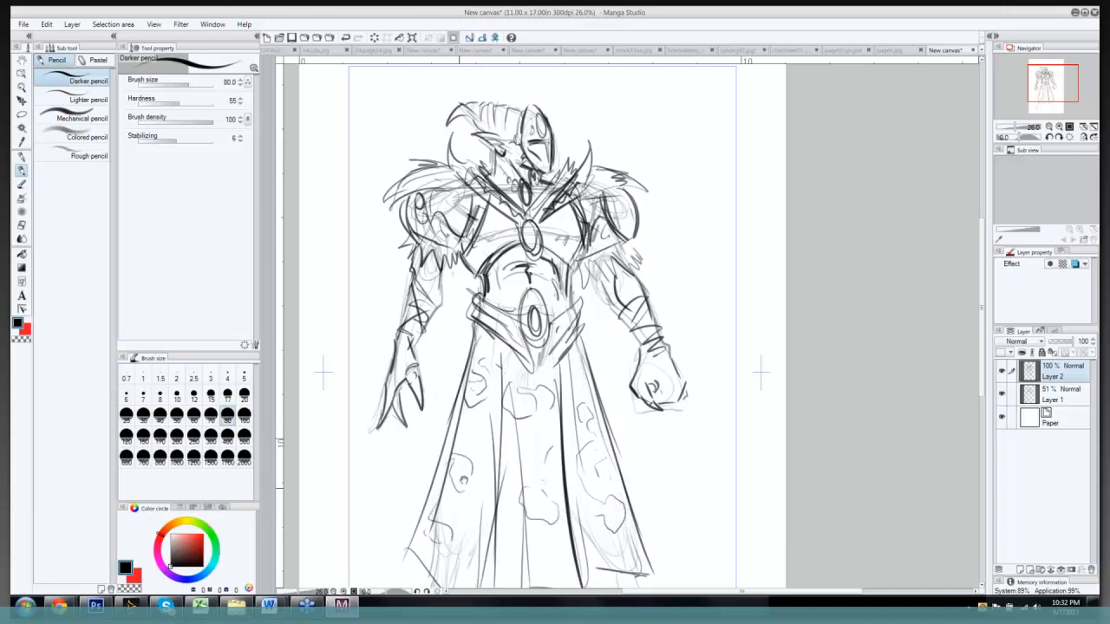
pyautogui.moveTo(477, 441); pyautogui.dragTo(506, 386)
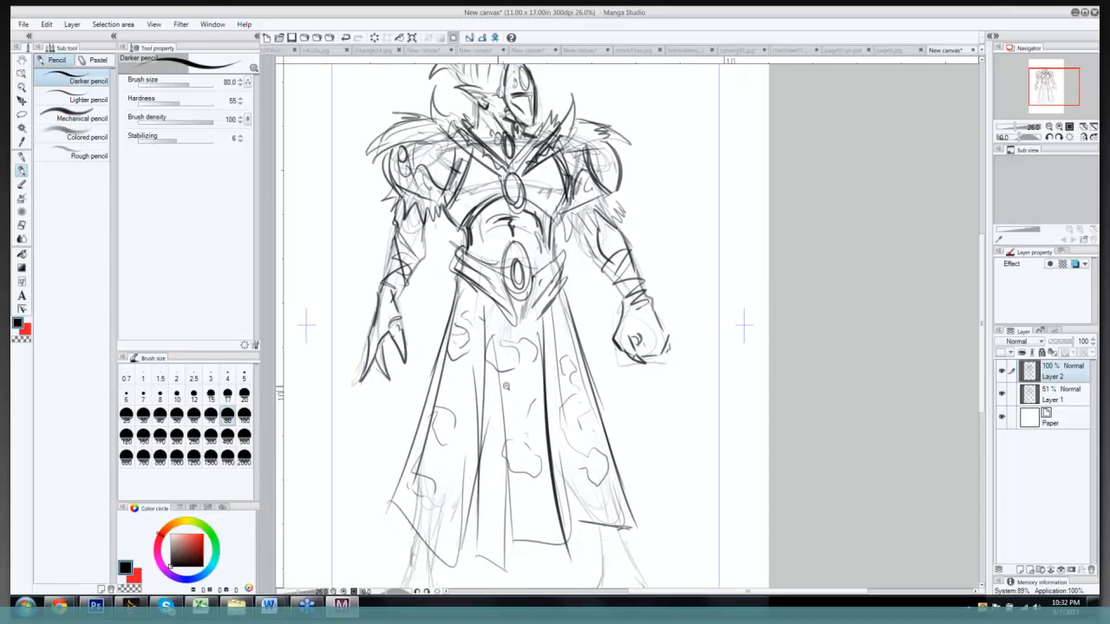
# Step: Draw the lower leg and clawed foot below the clawed-hand side of the robe, and start a heel spur on the other leg
pyautogui.scroll(-3, 505, 386)
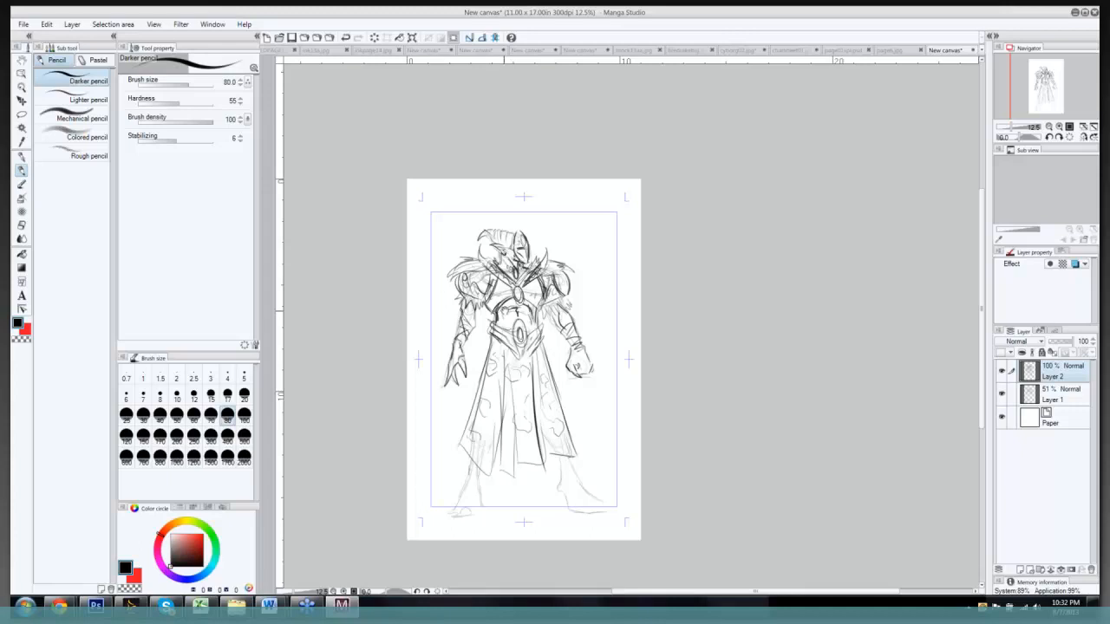
pyautogui.moveTo(498, 289); pyautogui.dragTo(492, 200)
pyautogui.scroll(1, 494, 247)
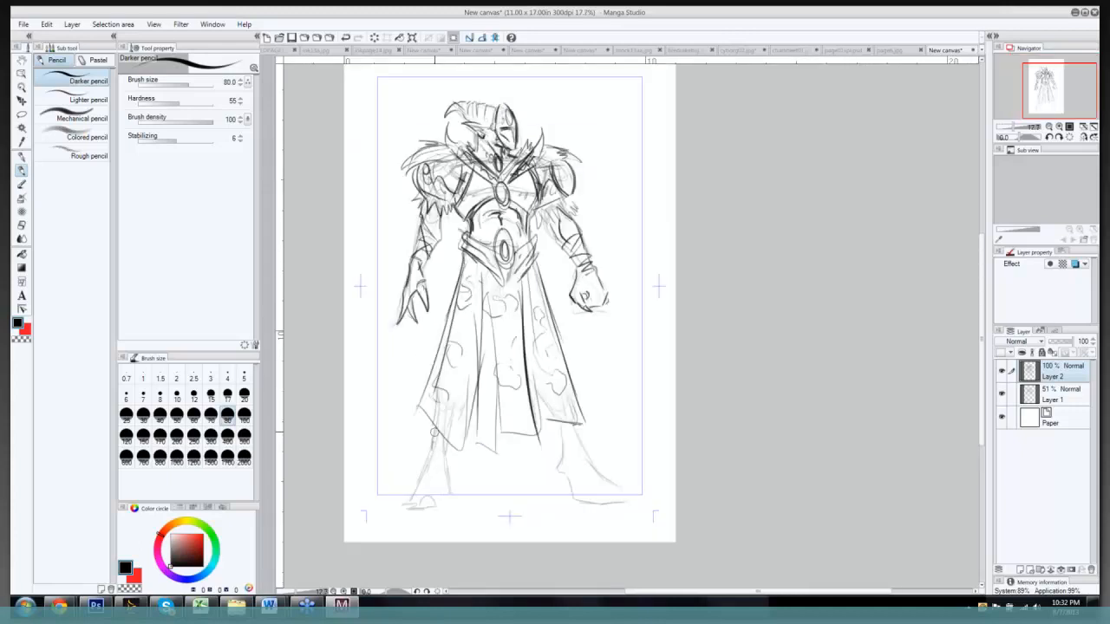
pyautogui.moveTo(431, 425)
pyautogui.mouseDown()
pyautogui.moveTo(431, 470)
pyautogui.moveTo(406, 507)
pyautogui.moveTo(405, 533)
pyautogui.moveTo(423, 501)
pyautogui.moveTo(445, 501)
pyautogui.moveTo(459, 530)
pyautogui.moveTo(442, 456)
pyautogui.mouseUp()
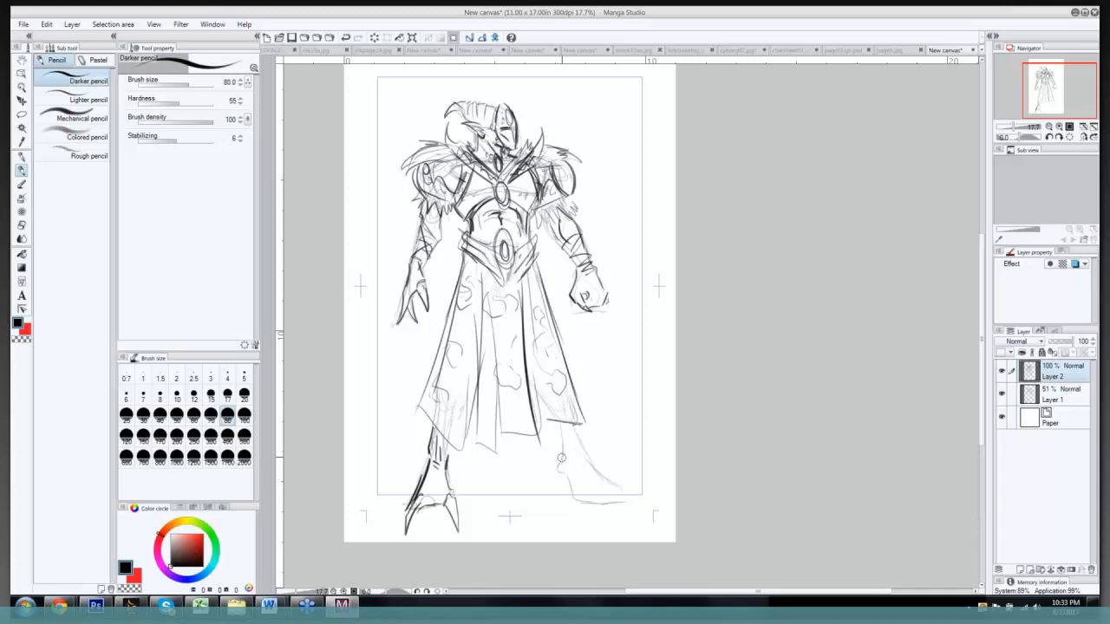
pyautogui.moveTo(562, 458); pyautogui.dragTo(534, 455)
# Step: Merge the layers into Layer 2 and lengthen the lasso-selected clawed-hand arm, scaling it to 115% horizontally and about 135% vertically
pyautogui.click(70, 27)
pyautogui.press('Escape')
pyautogui.click(21, 114)
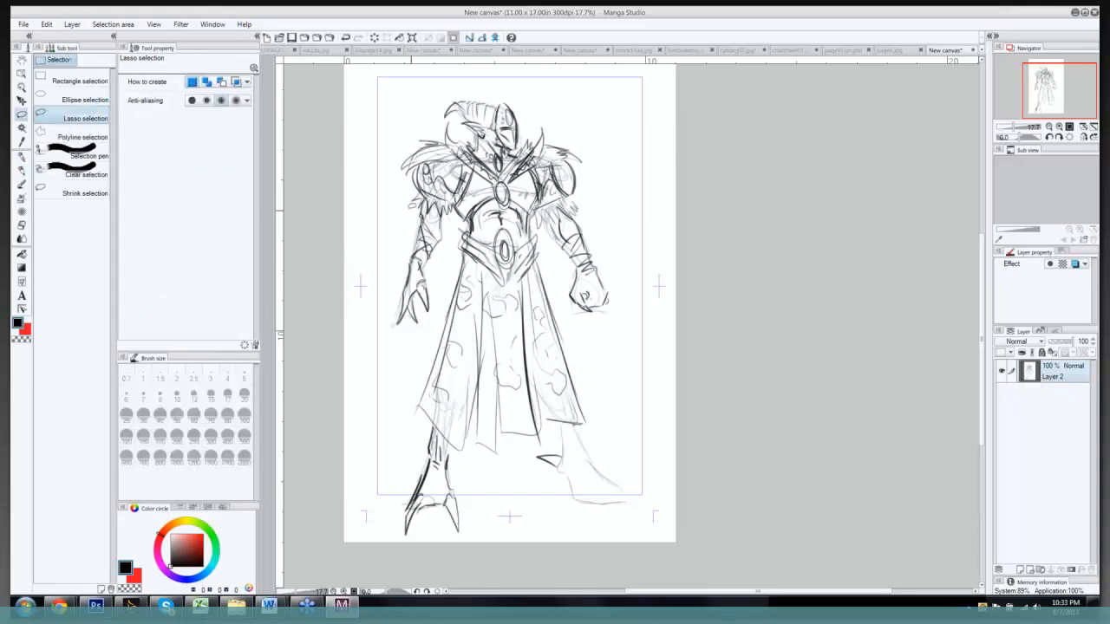
pyautogui.moveTo(412, 206)
pyautogui.mouseDown()
pyautogui.moveTo(449, 228)
pyautogui.moveTo(443, 316)
pyautogui.moveTo(384, 260)
pyautogui.moveTo(397, 222)
pyautogui.moveTo(371, 200)
pyautogui.mouseUp()
pyautogui.hotkey('ctrl', 't')
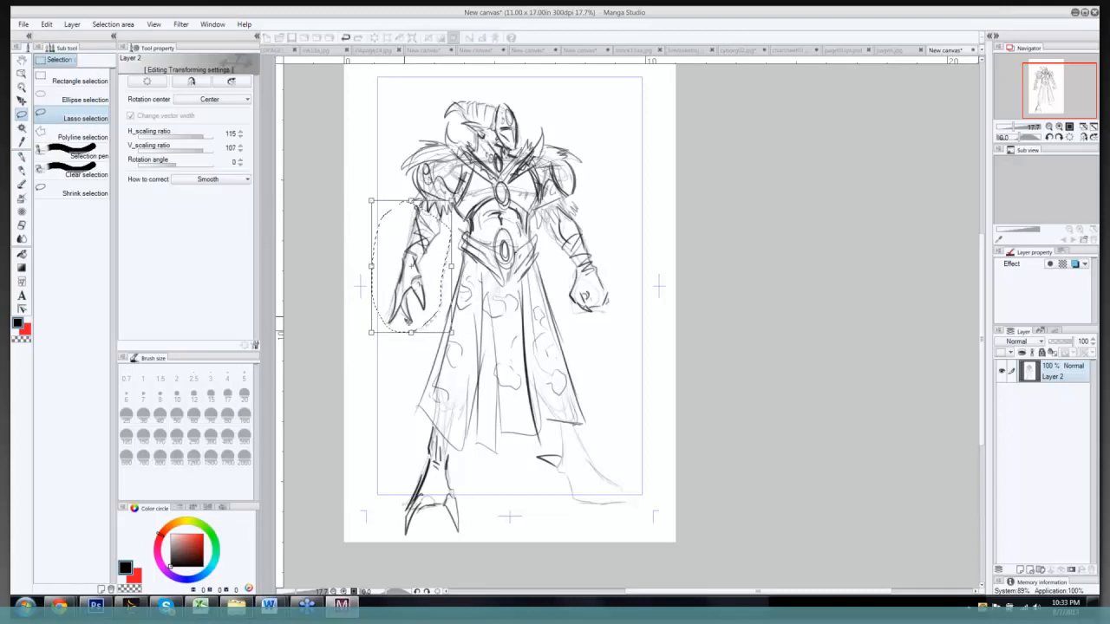
pyautogui.moveTo(411, 332); pyautogui.dragTo(412, 372)
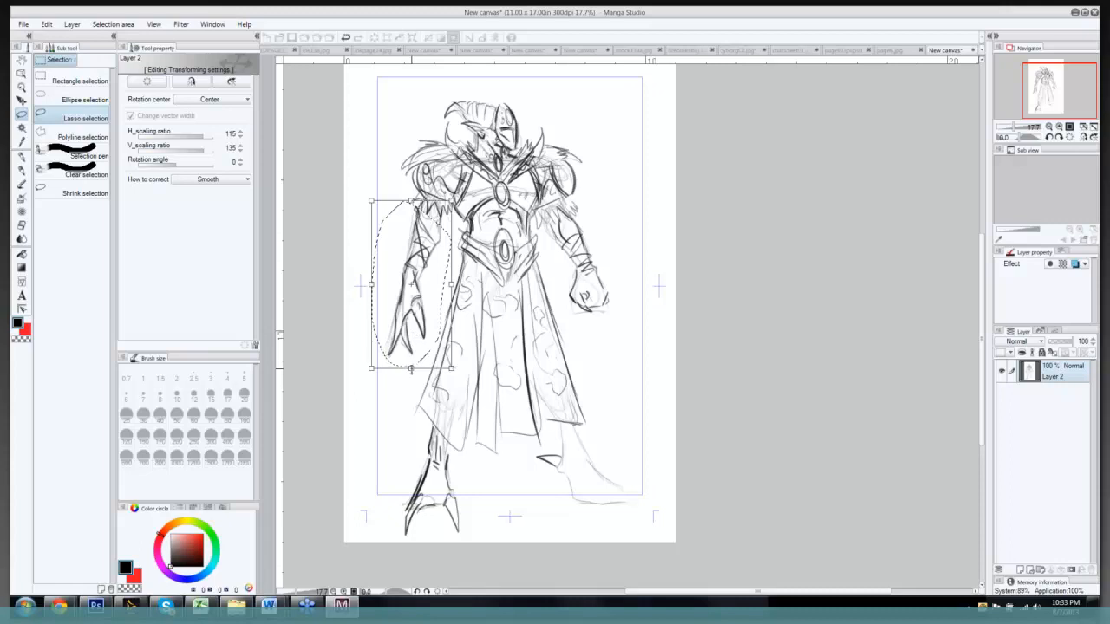
pyautogui.press('Return')
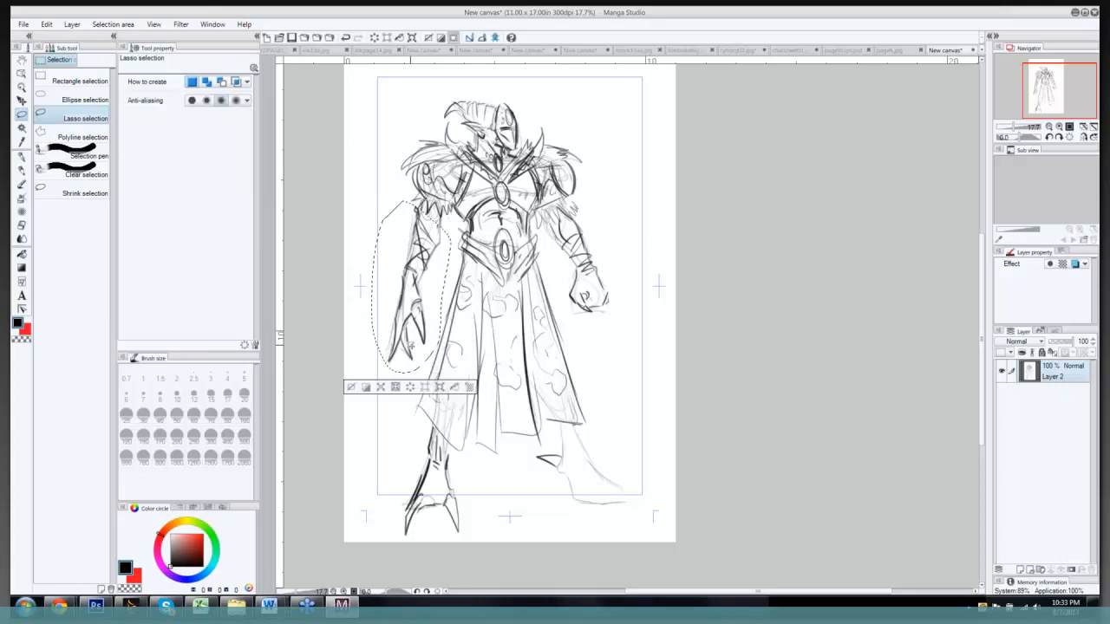
pyautogui.hotkey('ctrl', 'd')
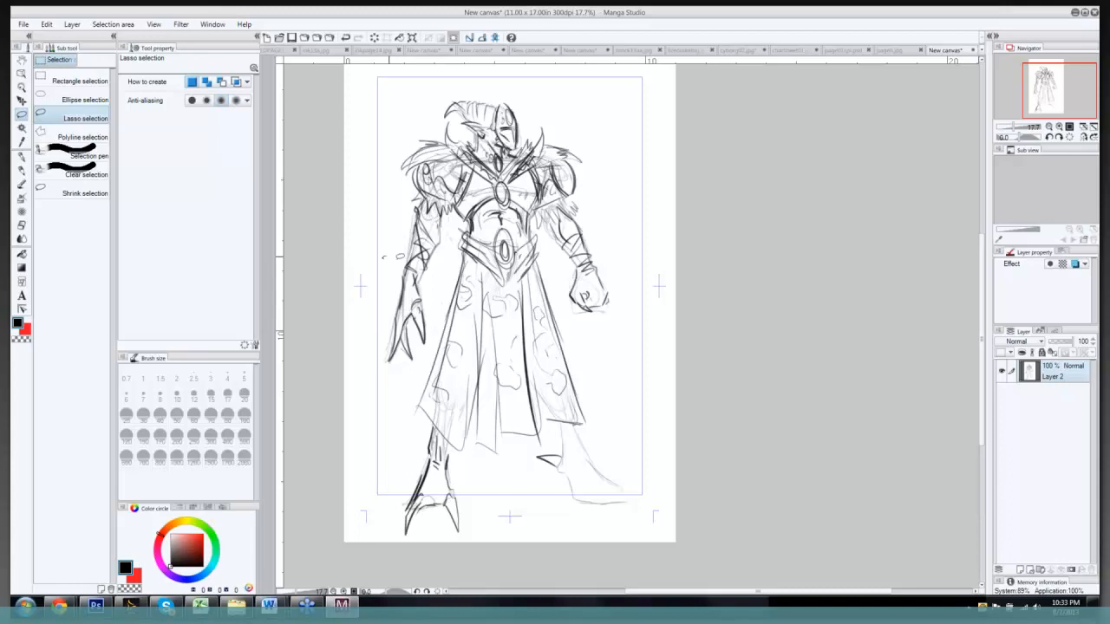
# Step: Lasso the clawed hand, scale it to 130% horizontally and 108% vertically, and reposition it at the wrist
pyautogui.moveTo(382, 257)
pyautogui.mouseDown()
pyautogui.moveTo(425, 276)
pyautogui.moveTo(351, 249)
pyautogui.mouseUp()
pyautogui.hotkey('ctrl', 't')
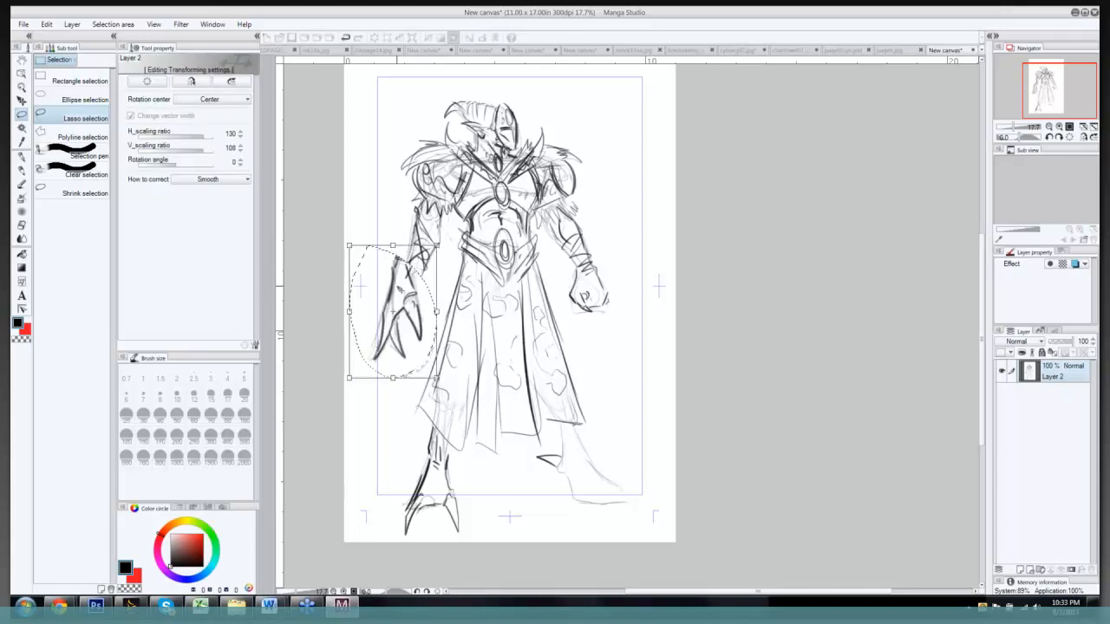
pyautogui.moveTo(398, 289); pyautogui.dragTo(406, 298)
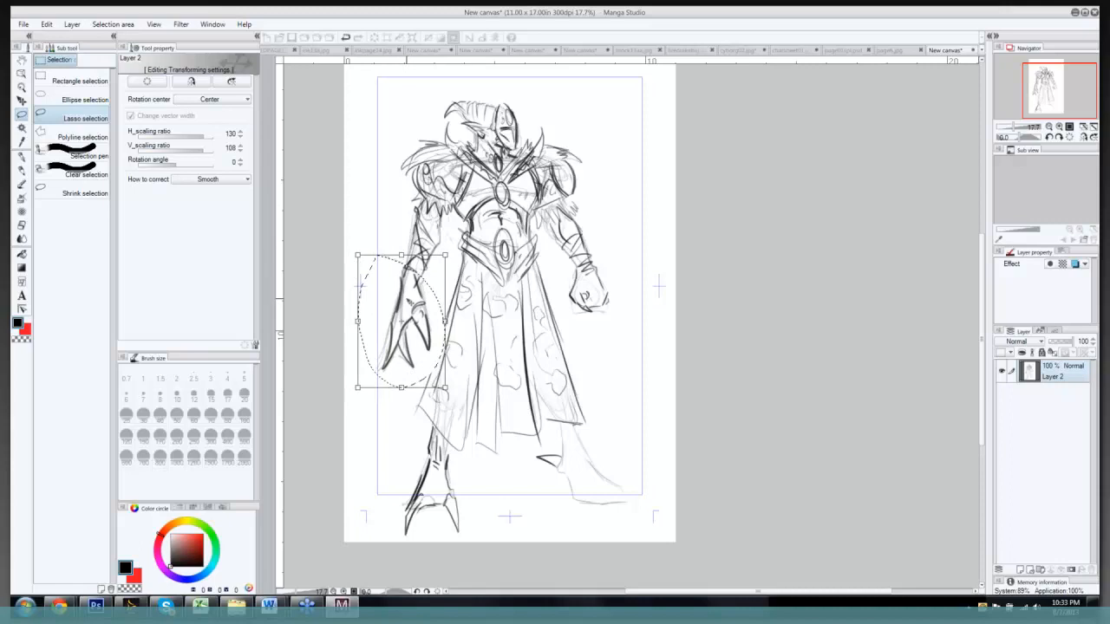
pyautogui.press('Return')
pyautogui.hotkey('ctrl', 'd')
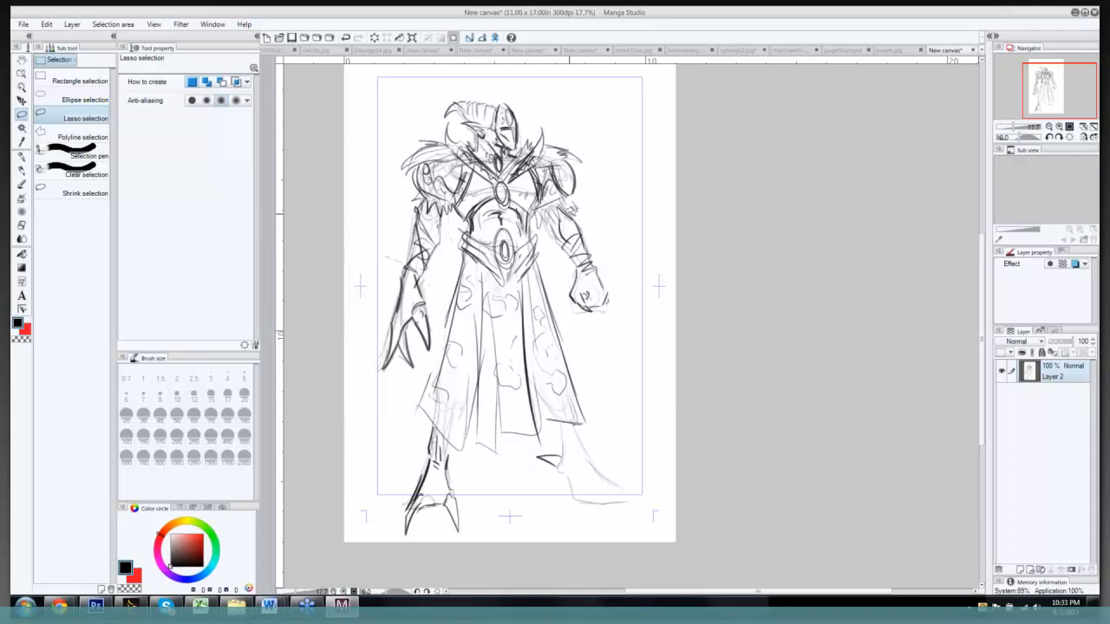
# Step: Lasso the arm with the clenched fist and enlarge it downward and outward to match the lengthened opposite arm
pyautogui.moveTo(561, 215)
pyautogui.mouseDown()
pyautogui.moveTo(549, 220)
pyautogui.moveTo(559, 278)
pyautogui.moveTo(616, 314)
pyautogui.moveTo(585, 222)
pyautogui.mouseUp()
pyautogui.hotkey('ctrl', 't')
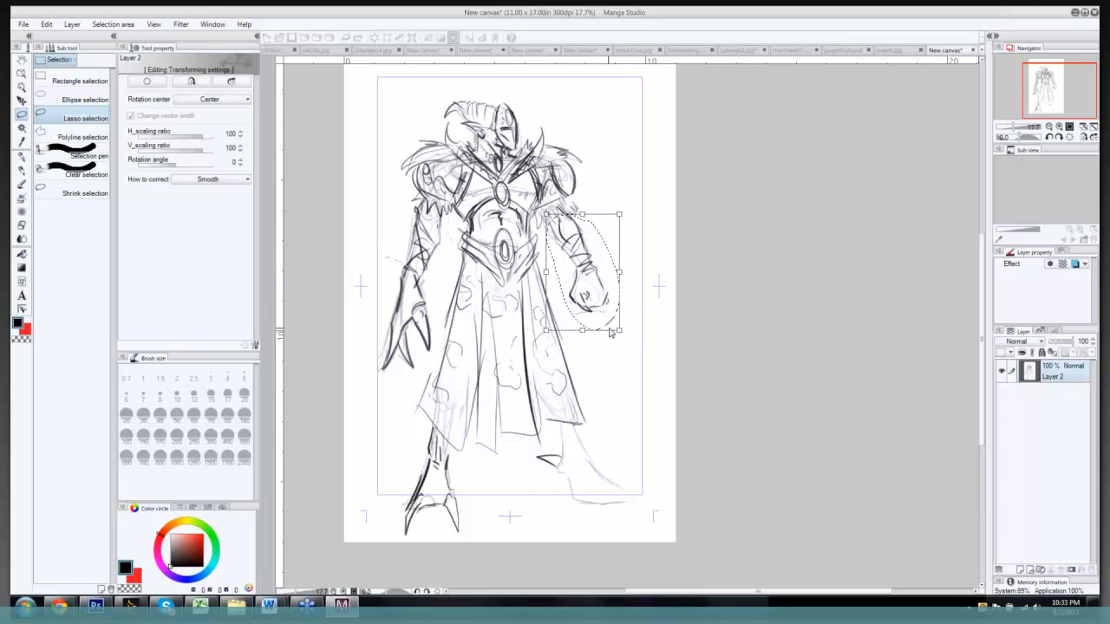
pyautogui.moveTo(610, 333); pyautogui.dragTo(637, 376)
pyautogui.moveTo(636, 375); pyautogui.dragTo(632, 361)
pyautogui.press('Return')
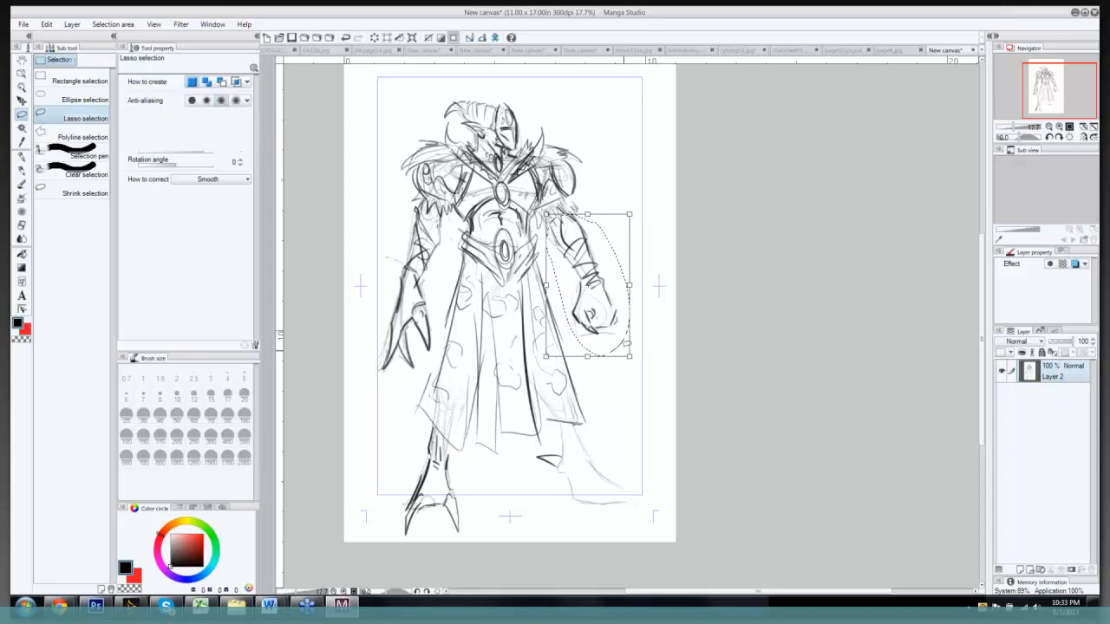
pyautogui.hotkey('ctrl', 'd')
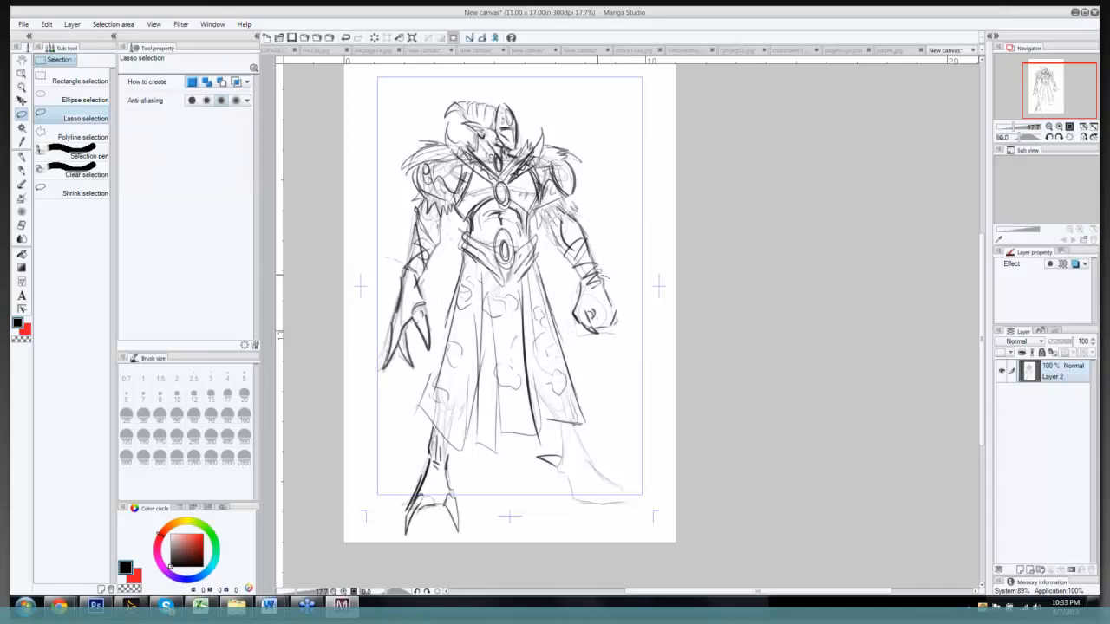
# Step: Lasso the clenched fist, scale it to 111% horizontally and 118% vertically, and realign it with the wrist
pyautogui.moveTo(583, 276); pyautogui.dragTo(597, 286)
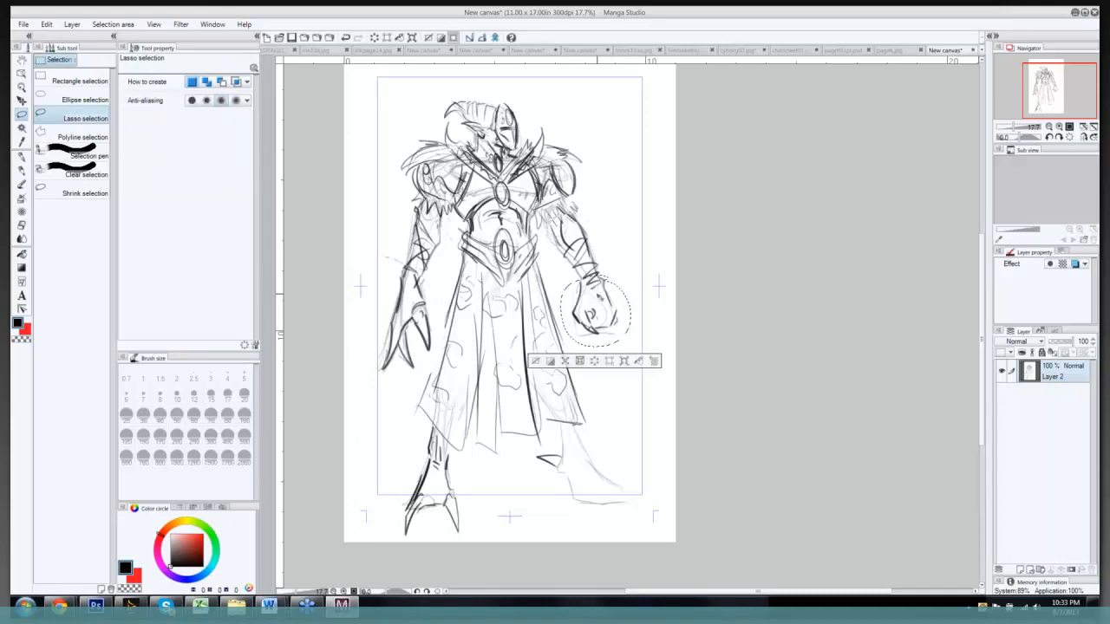
pyautogui.hotkey('ctrl', 't')
pyautogui.moveTo(631, 347); pyautogui.dragTo(640, 359)
pyautogui.moveTo(609, 303); pyautogui.dragTo(607, 305)
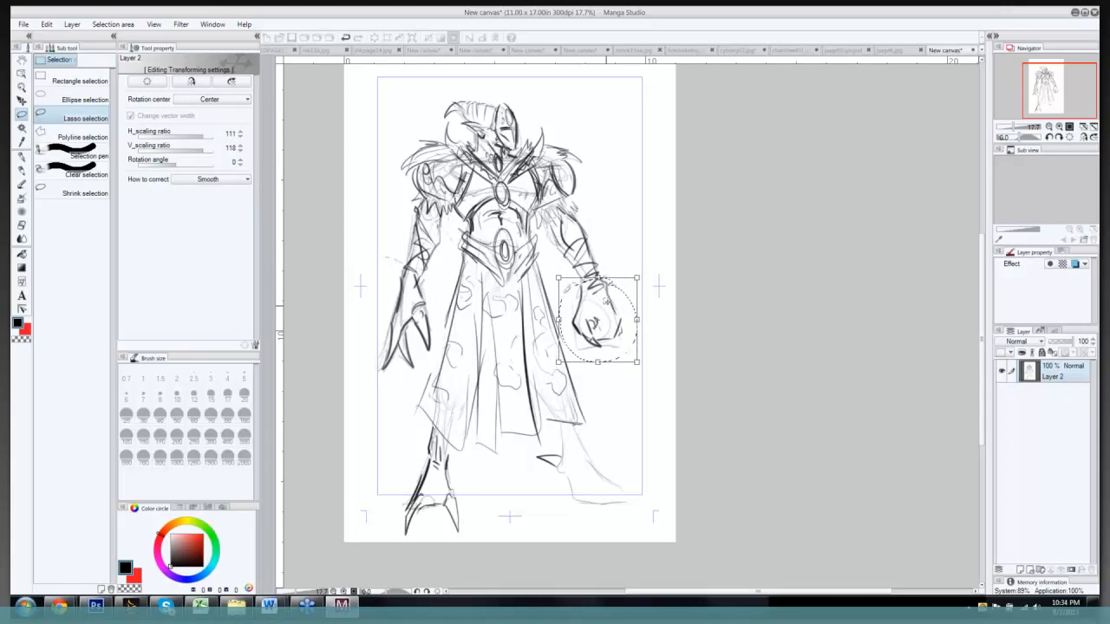
pyautogui.press('Return')
pyautogui.hotkey('ctrl', 'd')
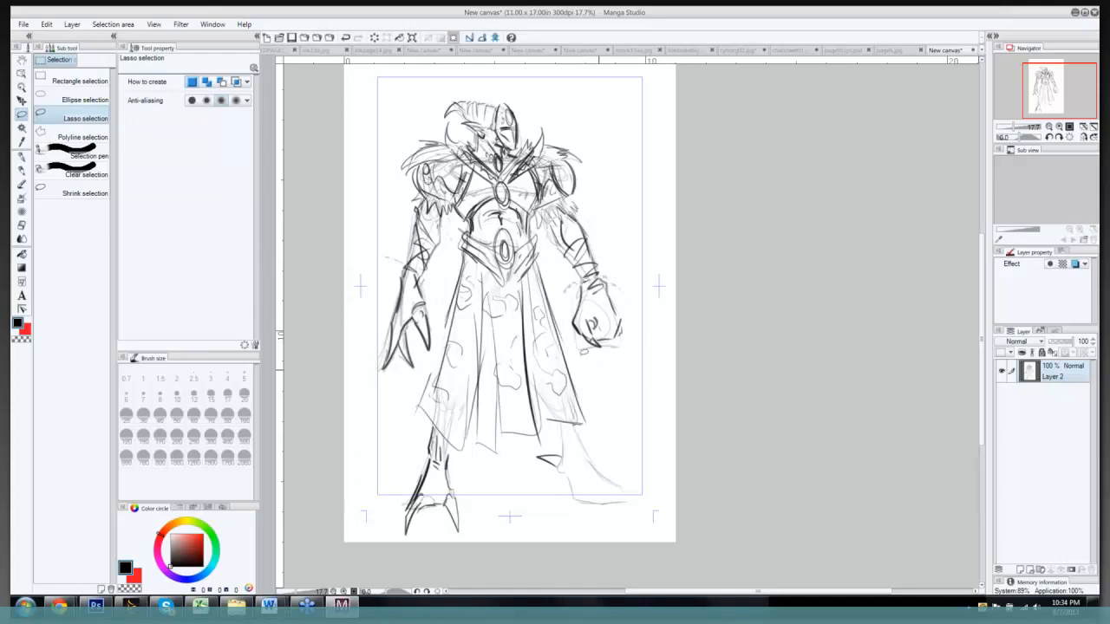
# Step: Draw the lower leg and clawed foot on the fist side with the Darker pencil
pyautogui.press('p')
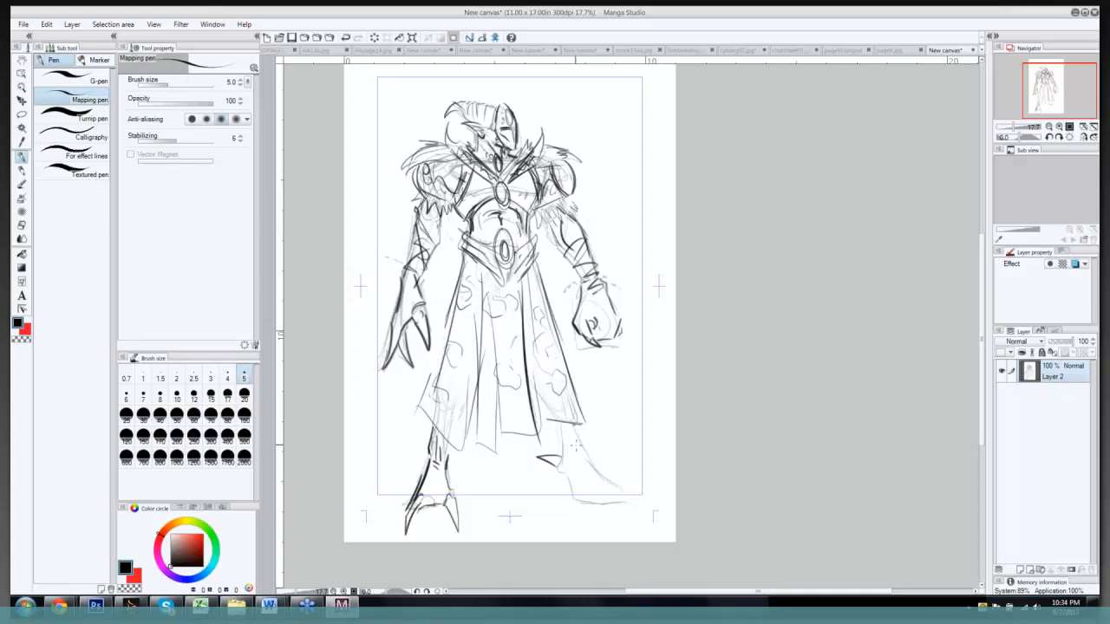
pyautogui.press('p')
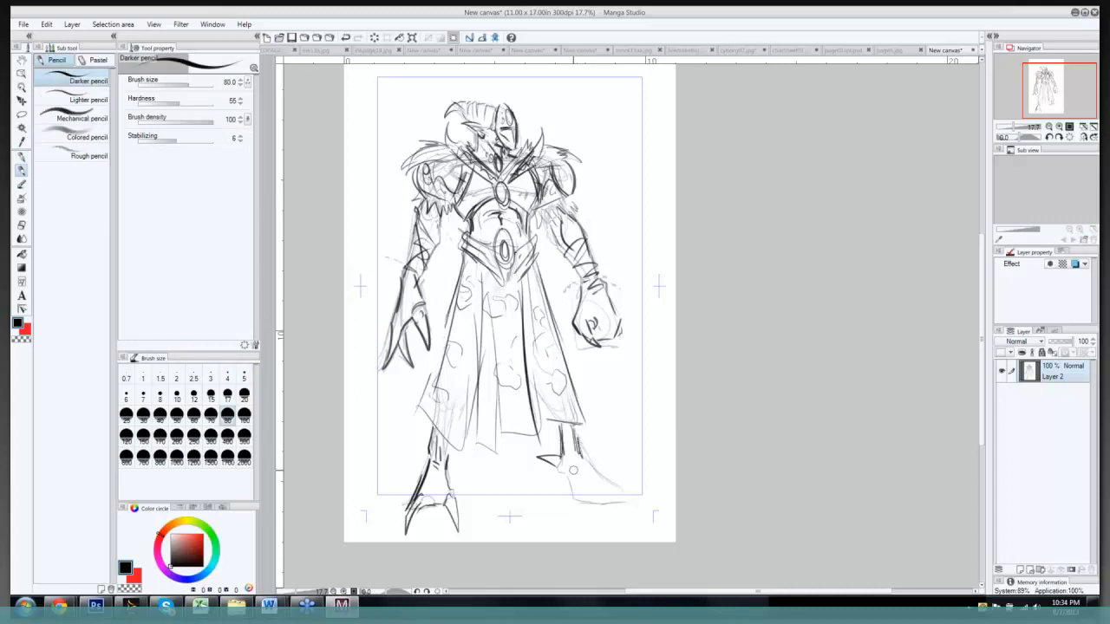
pyautogui.moveTo(570, 470)
pyautogui.mouseDown()
pyautogui.moveTo(573, 501)
pyautogui.moveTo(607, 491)
pyautogui.moveTo(614, 508)
pyautogui.moveTo(595, 503)
pyautogui.moveTo(610, 514)
pyautogui.moveTo(588, 468)
pyautogui.moveTo(625, 499)
pyautogui.mouseUp()
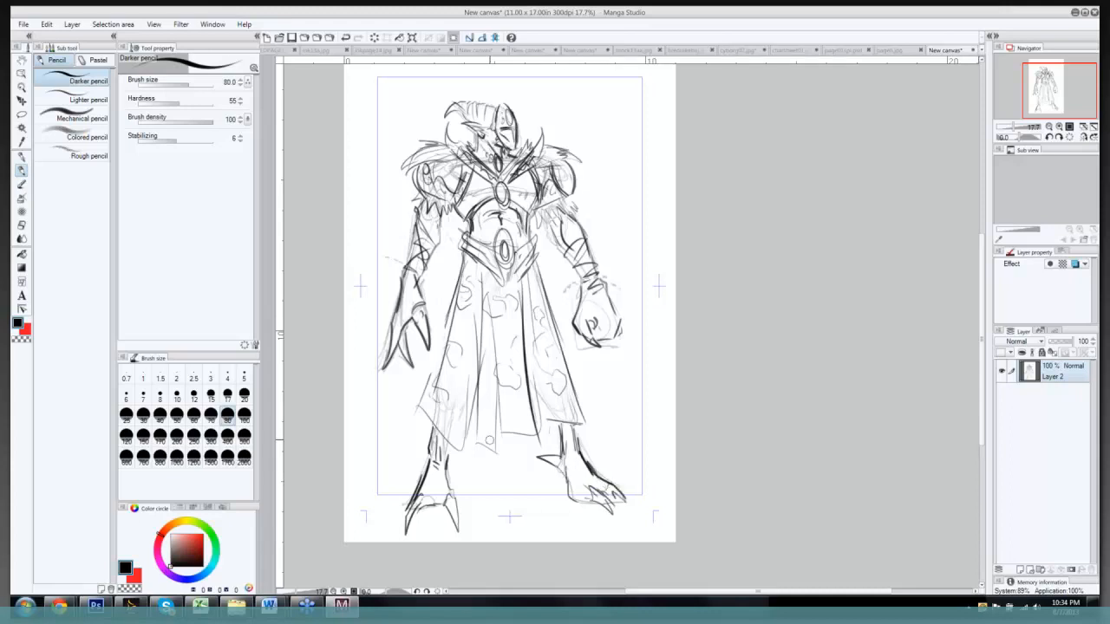
# Step: Darken the belt's pointed lower edge and the armor lines across the midriff and chest
pyautogui.moveTo(468, 253)
pyautogui.mouseDown()
pyautogui.moveTo(496, 283)
pyautogui.moveTo(507, 262)
pyautogui.moveTo(531, 262)
pyautogui.mouseUp()
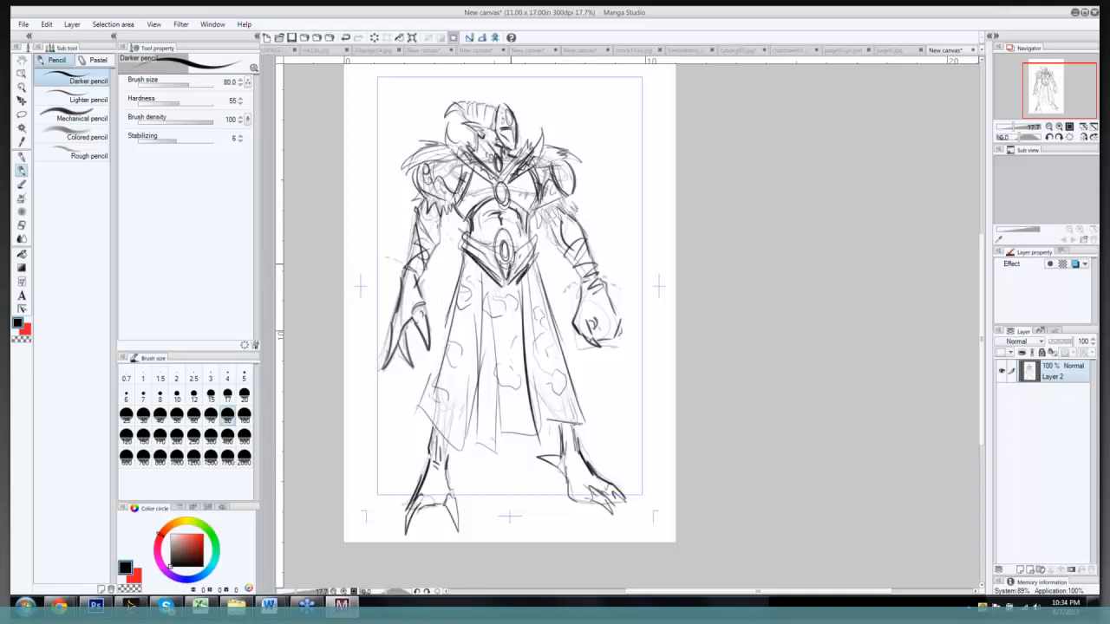
pyautogui.moveTo(486, 229)
pyautogui.mouseDown()
pyautogui.moveTo(492, 241)
pyautogui.moveTo(518, 240)
pyautogui.moveTo(492, 202)
pyautogui.moveTo(505, 193)
pyautogui.mouseUp()
# Step: Draw a sword slung across the back, with its hilt above the shoulder and its jagged blade emerging below the fist
pyautogui.moveTo(441, 137)
pyautogui.mouseDown()
pyautogui.moveTo(415, 99)
pyautogui.moveTo(441, 139)
pyautogui.mouseUp()
pyautogui.moveTo(415, 102); pyautogui.dragTo(402, 96)
pyautogui.moveTo(404, 93)
pyautogui.mouseDown()
pyautogui.moveTo(418, 89)
pyautogui.moveTo(414, 103)
pyautogui.mouseUp()
pyautogui.moveTo(414, 103)
pyautogui.mouseDown()
pyautogui.moveTo(426, 95)
pyautogui.moveTo(451, 139)
pyautogui.mouseUp()
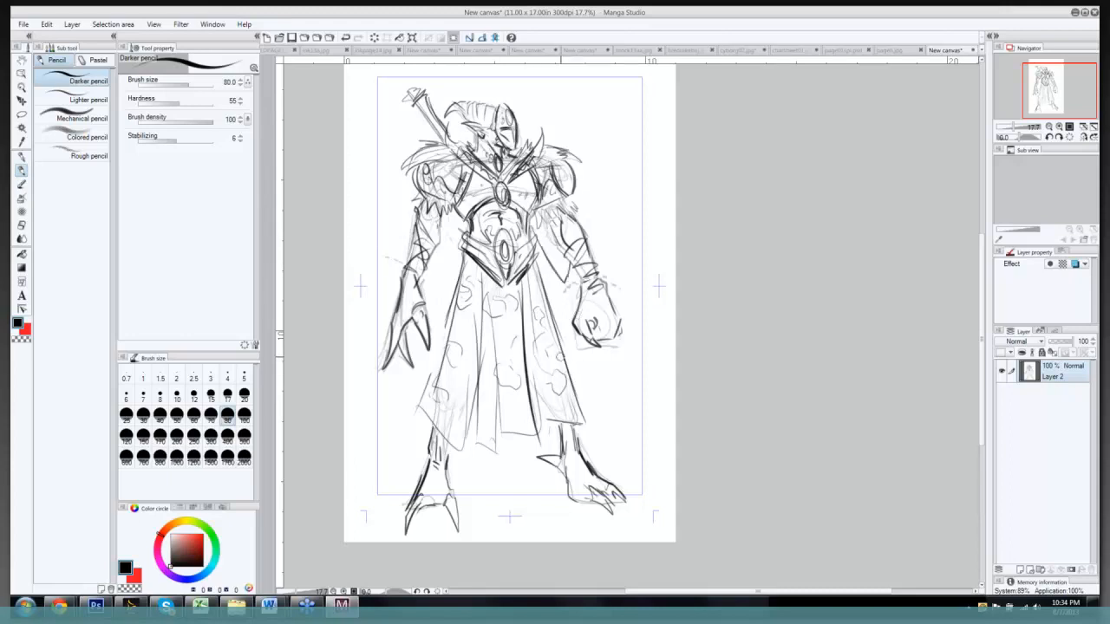
pyautogui.moveTo(578, 356)
pyautogui.mouseDown()
pyautogui.moveTo(631, 458)
pyautogui.moveTo(602, 345)
pyautogui.mouseUp()
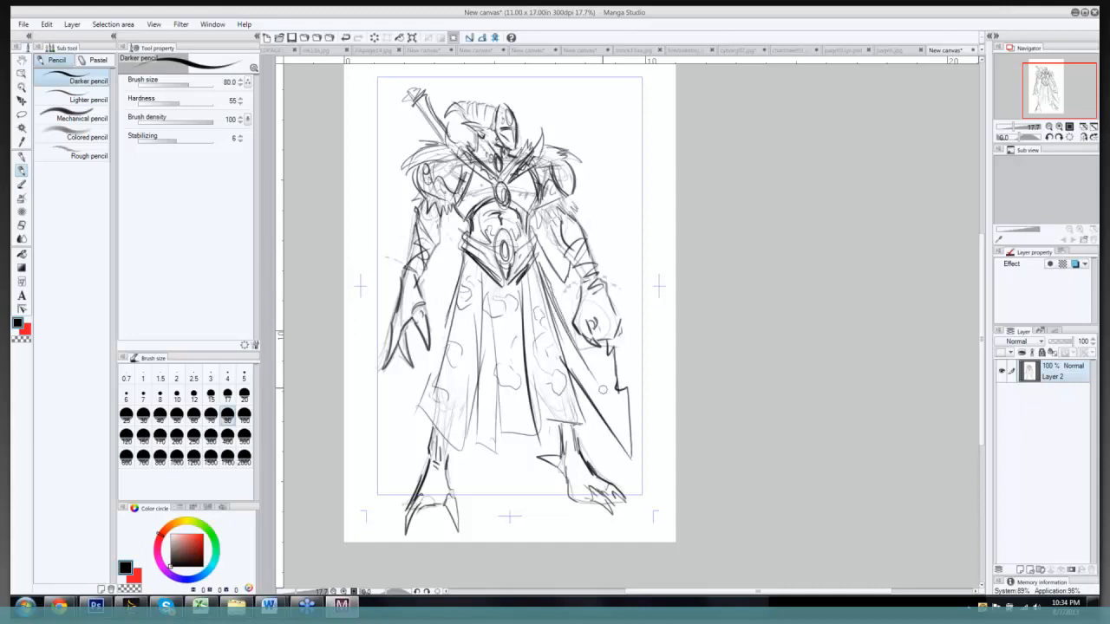
pyautogui.moveTo(603, 389); pyautogui.dragTo(626, 443)
# Step: Add sharper toe claws and ankle bands to the feet, and strengthen the robe's hem and side edge
pyautogui.moveTo(572, 477)
pyautogui.mouseDown()
pyautogui.moveTo(619, 519)
pyautogui.moveTo(610, 498)
pyautogui.moveTo(635, 511)
pyautogui.mouseUp()
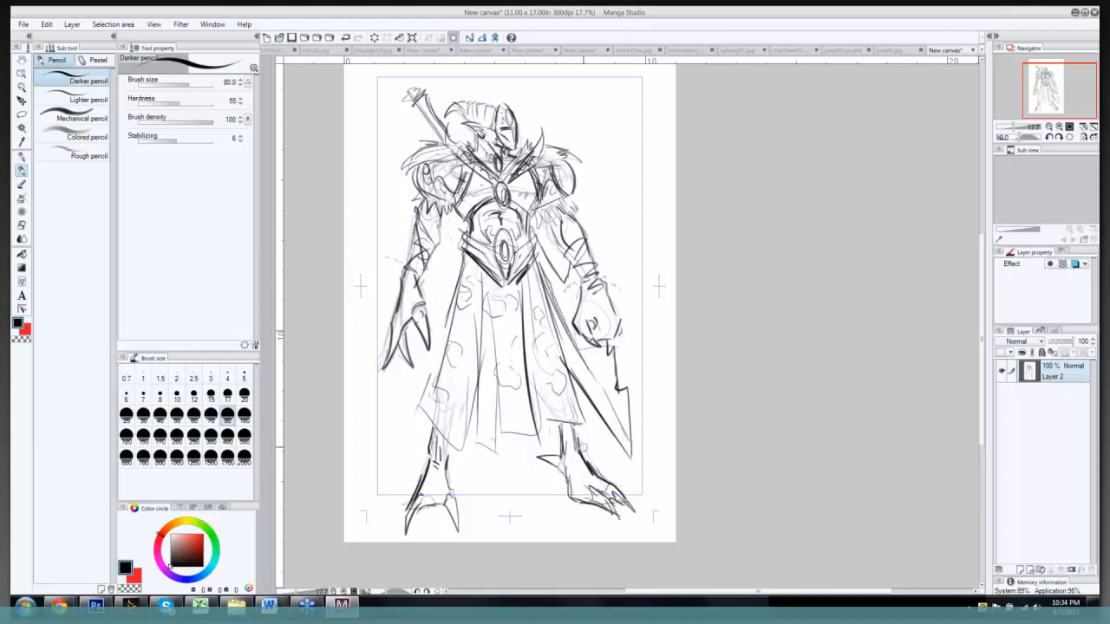
pyautogui.moveTo(564, 435)
pyautogui.mouseDown()
pyautogui.moveTo(583, 442)
pyautogui.moveTo(579, 434)
pyautogui.moveTo(579, 456)
pyautogui.mouseUp()
pyautogui.moveTo(437, 458); pyautogui.dragTo(445, 449)
pyautogui.moveTo(423, 407); pyautogui.dragTo(452, 449)
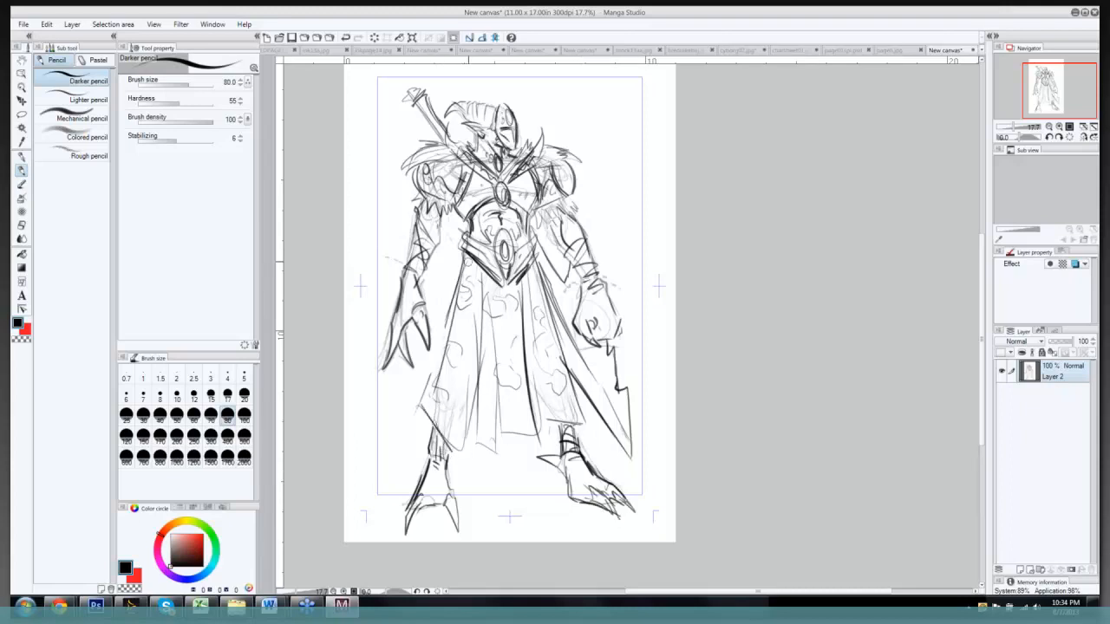
pyautogui.moveTo(463, 286)
pyautogui.mouseDown()
pyautogui.moveTo(429, 406)
pyautogui.moveTo(446, 341)
pyautogui.moveTo(434, 395)
pyautogui.mouseUp()
pyautogui.moveTo(563, 155); pyautogui.dragTo(579, 161)
# Step: Apply the 60.0 line 30% Circle Monochrome tone from the basic monochromatic materials to the canvas
pyautogui.click(990, 38)
pyautogui.click(860, 116)
pyautogui.moveTo(945, 150); pyautogui.dragTo(620, 295)
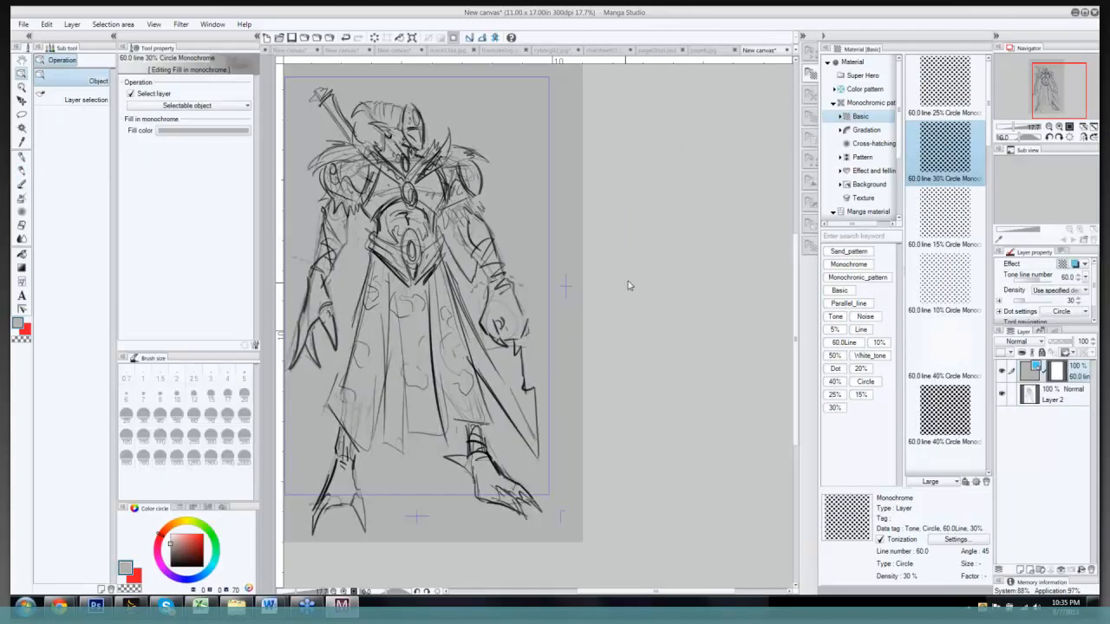
# Step: Erase highlights from the tone on the mask, shoulder guard, chest, belt and upper robe with the Softer eraser at size 50
pyautogui.scroll(-1, 630, 286)
pyautogui.press('e')
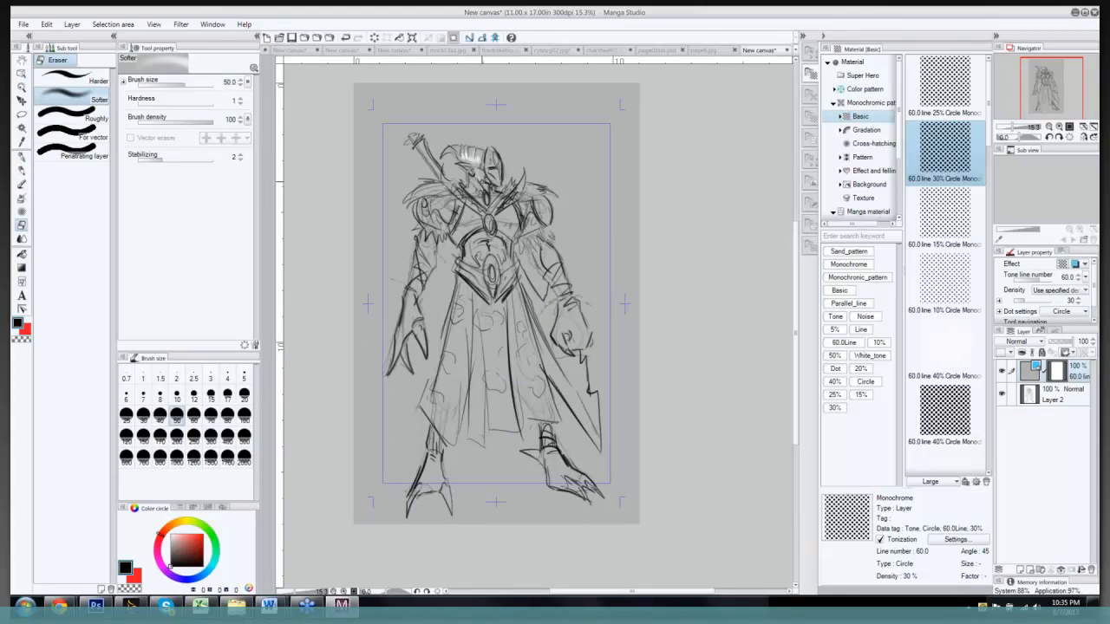
pyautogui.moveTo(492, 167); pyautogui.dragTo(493, 184)
pyautogui.moveTo(421, 215); pyautogui.dragTo(430, 193)
pyautogui.moveTo(473, 227)
pyautogui.mouseDown()
pyautogui.moveTo(464, 220)
pyautogui.moveTo(509, 233)
pyautogui.moveTo(546, 212)
pyautogui.moveTo(551, 272)
pyautogui.moveTo(484, 287)
pyautogui.mouseUp()
pyautogui.moveTo(514, 270)
pyautogui.mouseDown()
pyautogui.moveTo(456, 423)
pyautogui.moveTo(490, 429)
pyautogui.mouseUp()
pyautogui.moveTo(520, 311); pyautogui.dragTo(519, 387)
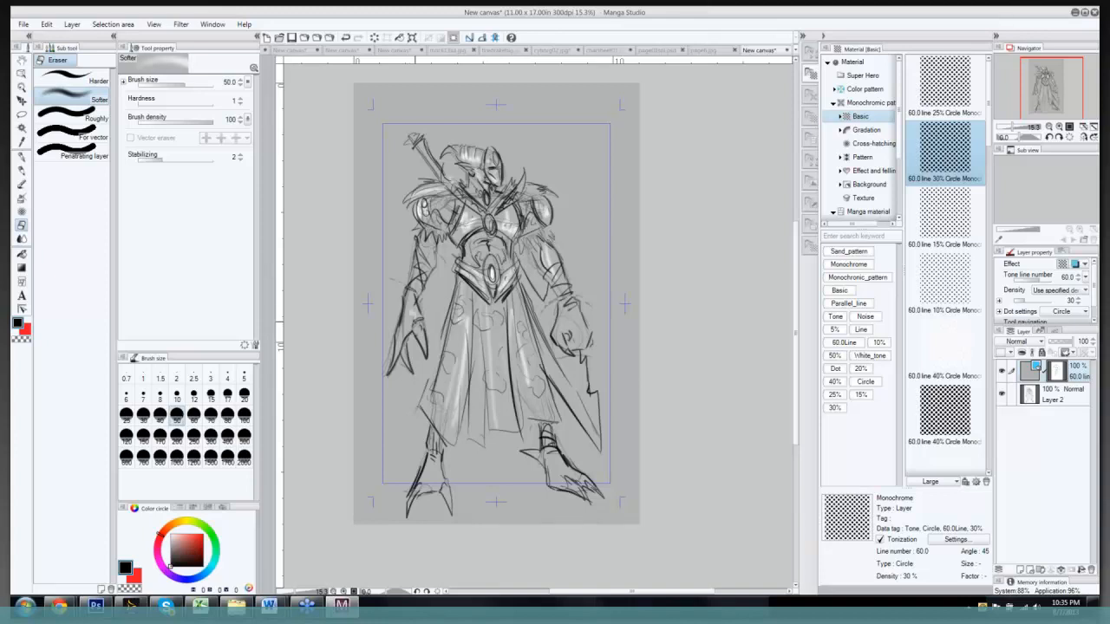
# Step: Erase tone highlights along the clawed hand, both feet and the long folds of the robe skirt
pyautogui.moveTo(403, 349); pyautogui.dragTo(402, 368)
pyautogui.moveTo(424, 328); pyautogui.dragTo(424, 354)
pyautogui.moveTo(434, 457); pyautogui.dragTo(449, 508)
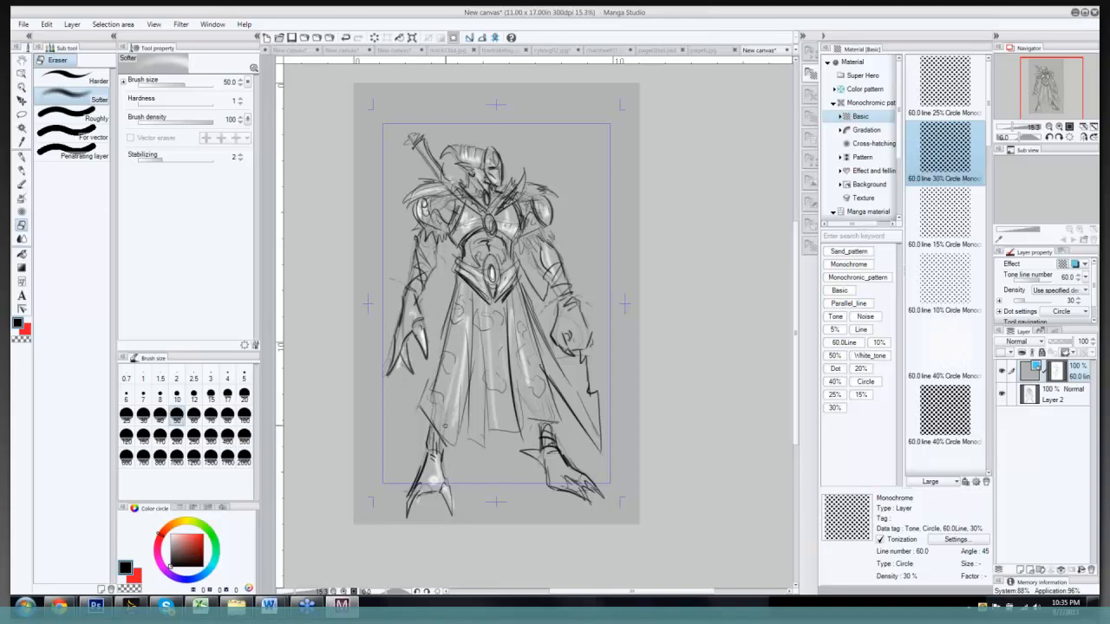
pyautogui.moveTo(452, 425); pyautogui.dragTo(465, 350)
pyautogui.moveTo(470, 397)
pyautogui.mouseDown()
pyautogui.moveTo(469, 433)
pyautogui.moveTo(485, 435)
pyautogui.mouseUp()
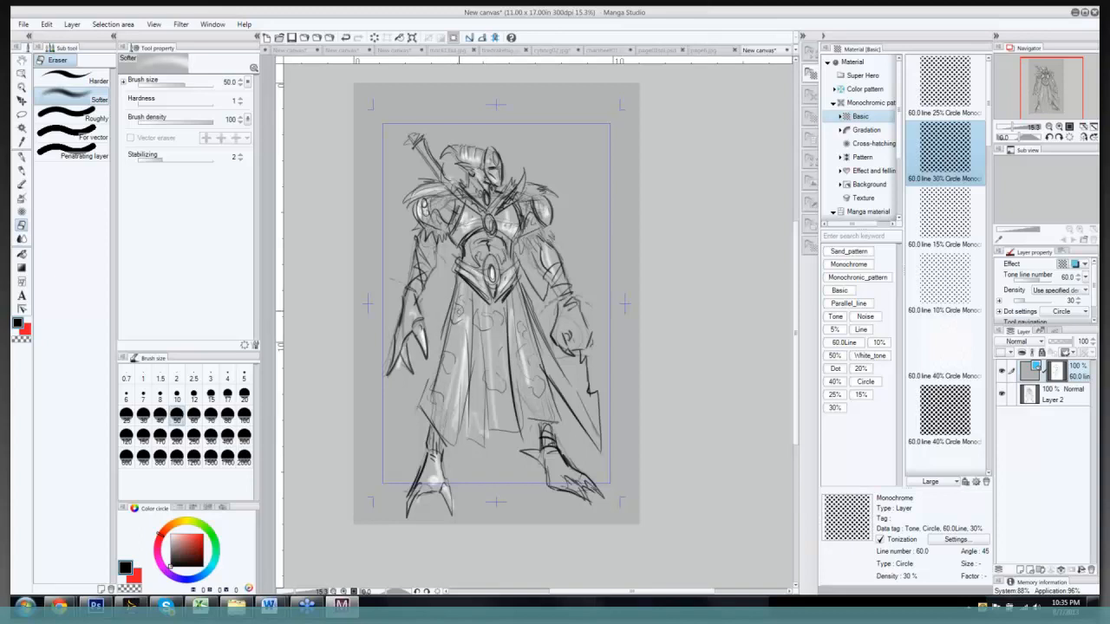
pyautogui.moveTo(460, 302); pyautogui.dragTo(460, 396)
pyautogui.moveTo(518, 324); pyautogui.dragTo(518, 412)
pyautogui.moveTo(552, 454); pyautogui.dragTo(589, 491)
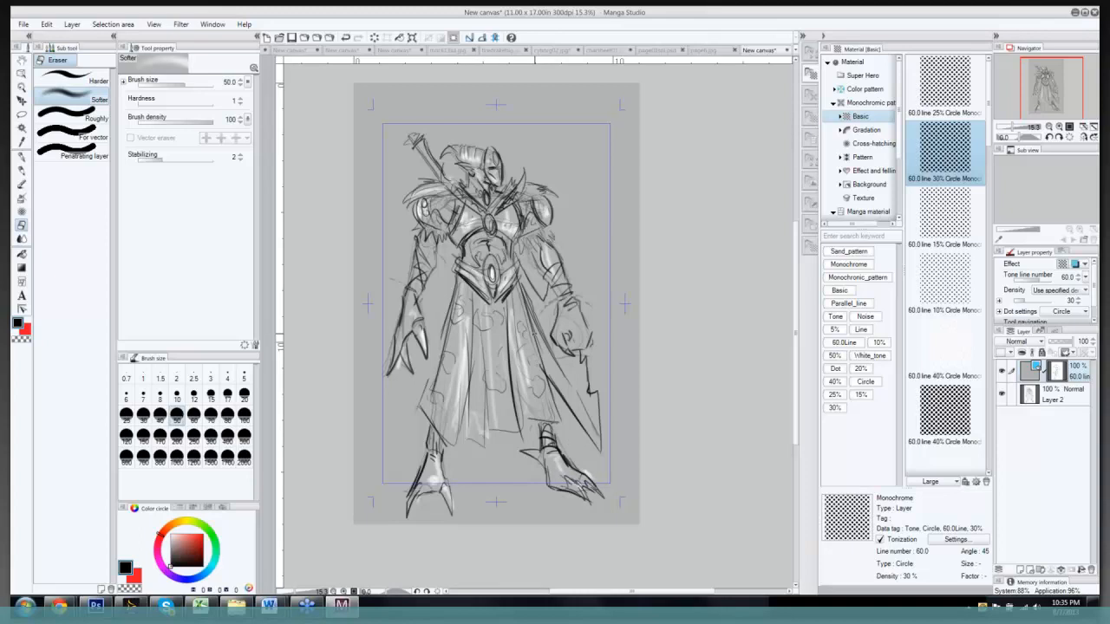
# Step: Erase further tone highlights on the fist, hip, face mask, collar, shoulder fur, torso armor and fist-side foot
pyautogui.moveTo(562, 333); pyautogui.dragTo(583, 336)
pyautogui.moveTo(519, 266); pyautogui.dragTo(538, 313)
pyautogui.moveTo(477, 187); pyautogui.dragTo(475, 183)
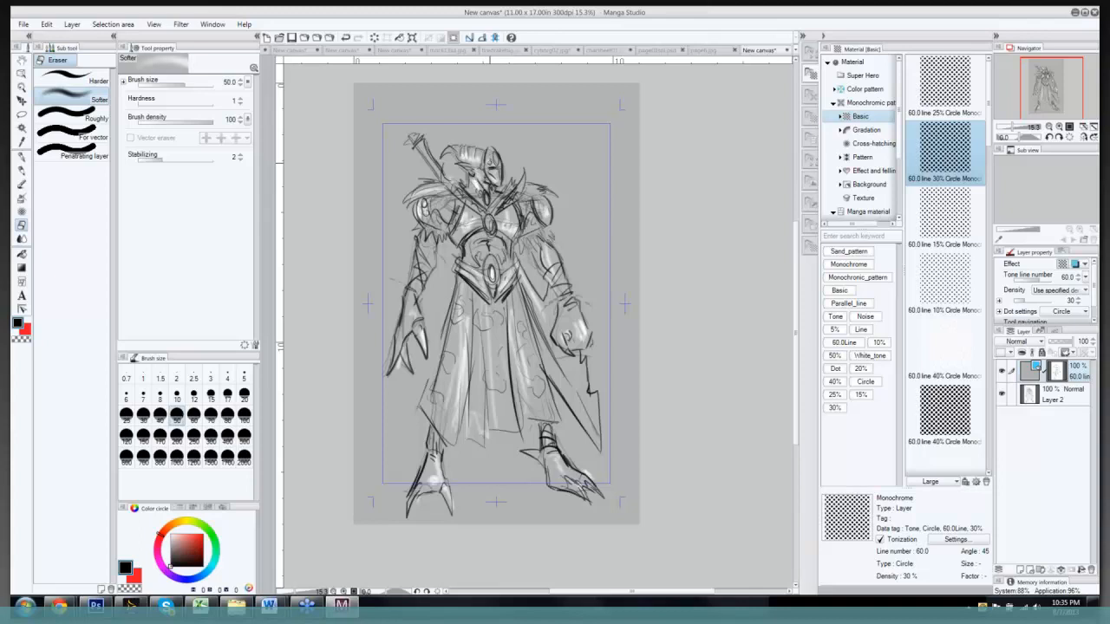
pyautogui.moveTo(492, 164)
pyautogui.mouseDown()
pyautogui.moveTo(465, 212)
pyautogui.moveTo(496, 217)
pyautogui.moveTo(489, 229)
pyautogui.moveTo(527, 252)
pyautogui.mouseUp()
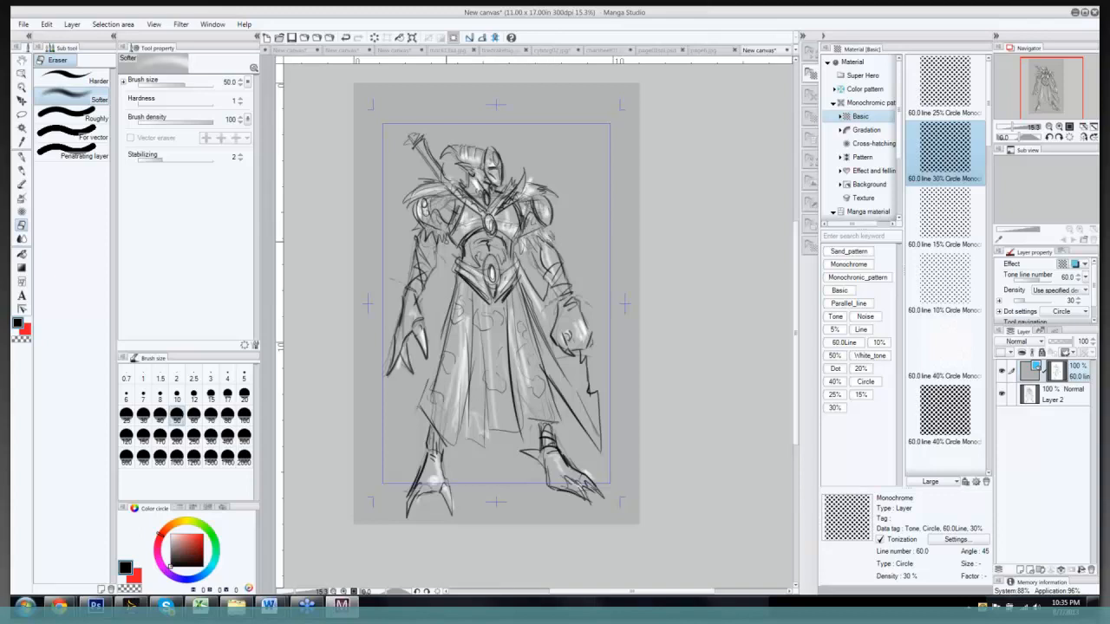
pyautogui.moveTo(421, 225); pyautogui.dragTo(446, 242)
pyautogui.moveTo(456, 200); pyautogui.dragTo(454, 233)
pyautogui.moveTo(468, 229); pyautogui.dragTo(497, 254)
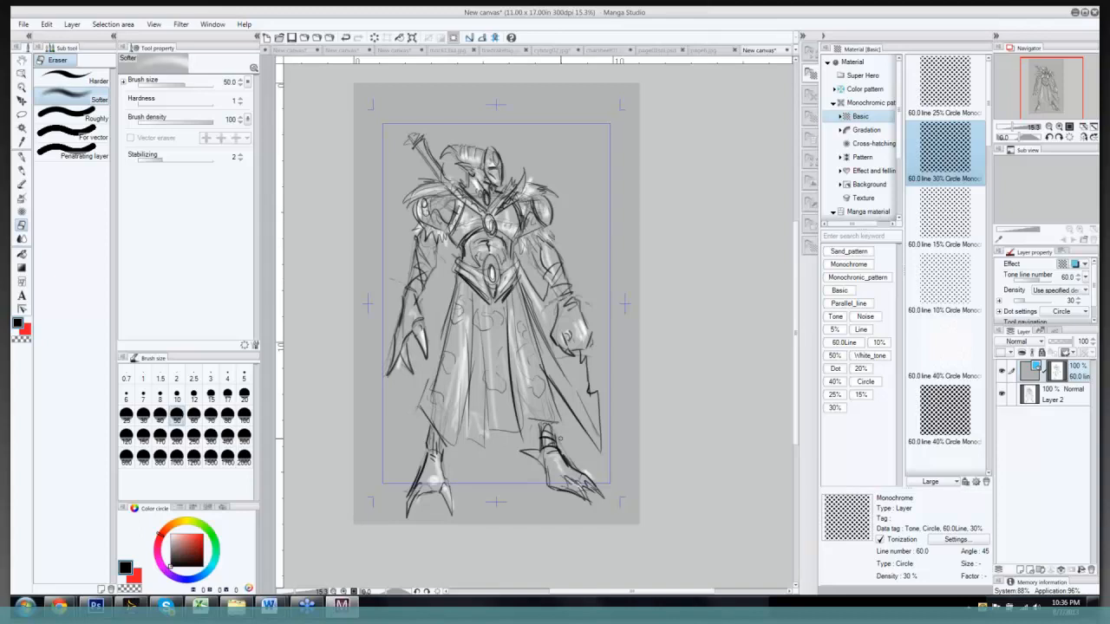
pyautogui.moveTo(555, 454)
pyautogui.mouseDown()
pyautogui.moveTo(550, 470)
pyautogui.moveTo(566, 483)
pyautogui.mouseUp()
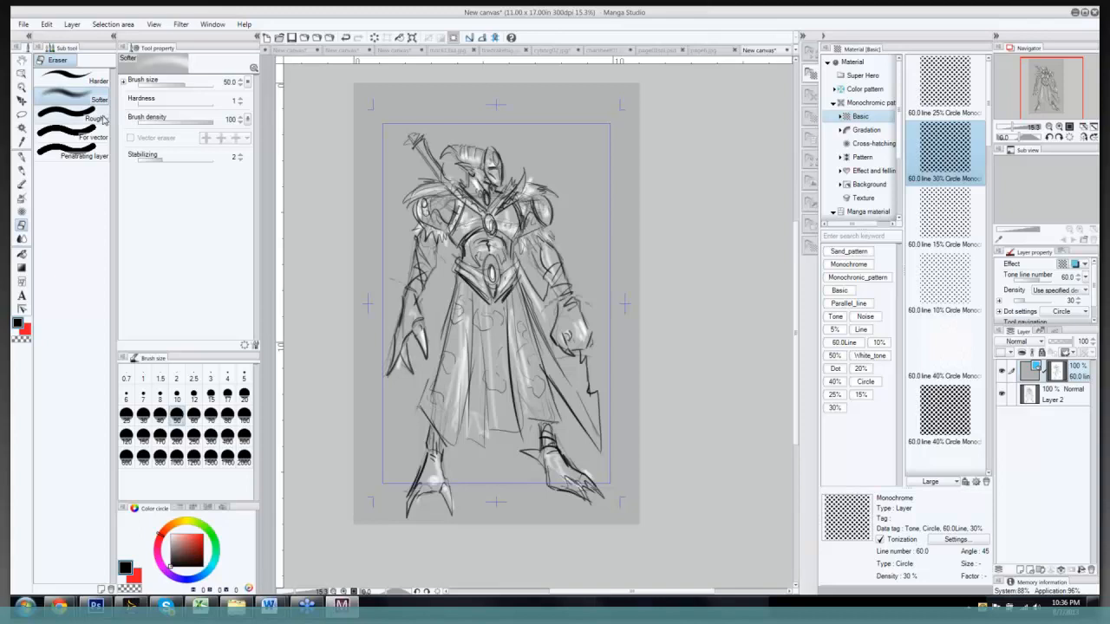
pyautogui.click(76, 78)
pyautogui.moveTo(417, 156)
pyautogui.mouseDown()
pyautogui.moveTo(381, 190)
pyautogui.moveTo(392, 187)
pyautogui.mouseUp()
pyautogui.hotkey('ctrl', 'z')
pyautogui.hotkey('ctrl', 'z')
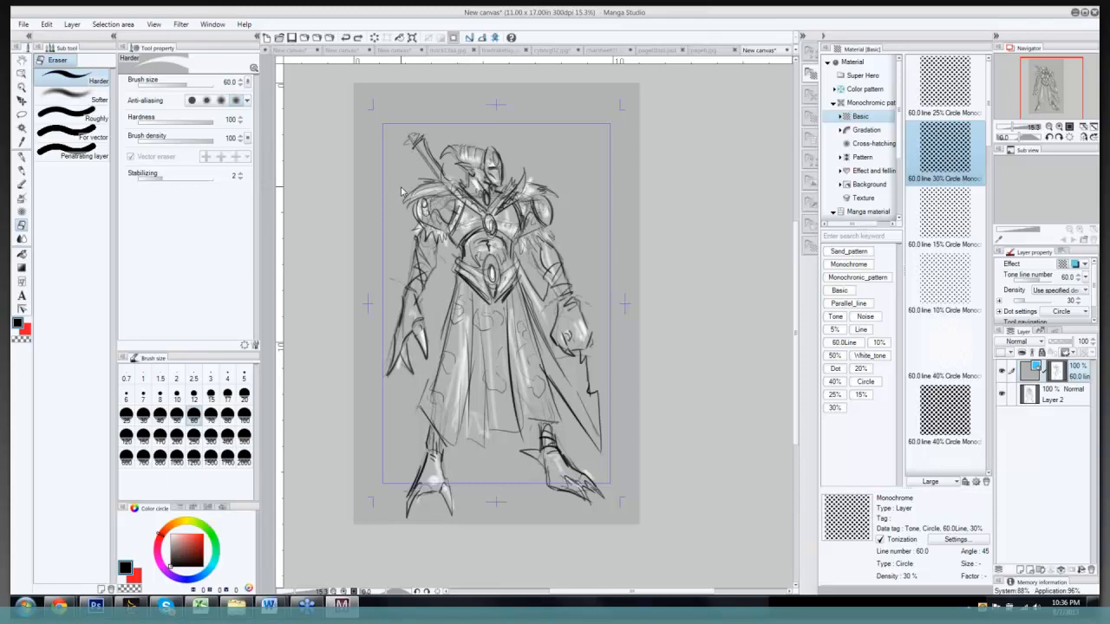
pyautogui.click(78, 98)
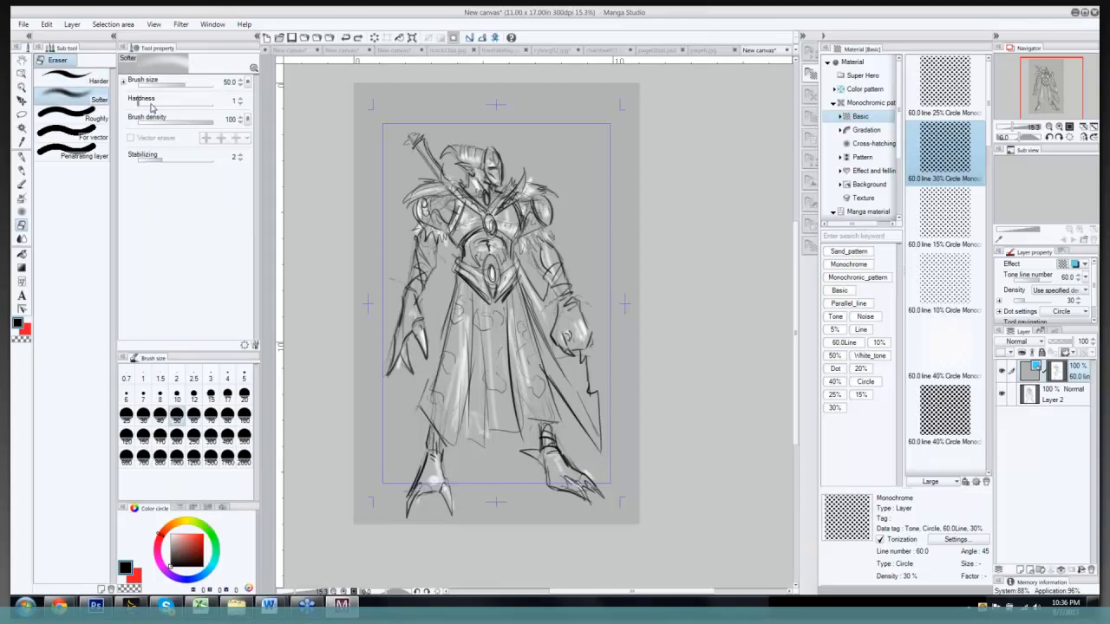
# Step: Set the Softer eraser's stabilizing to 6 and try a diagonal erasing stroke in the background beside the sword-hilt shoulder
pyautogui.click(176, 157)
pyautogui.moveTo(411, 159)
pyautogui.mouseDown()
pyautogui.moveTo(390, 184)
pyautogui.moveTo(408, 167)
pyautogui.moveTo(416, 176)
pyautogui.moveTo(359, 260)
pyautogui.mouseUp()
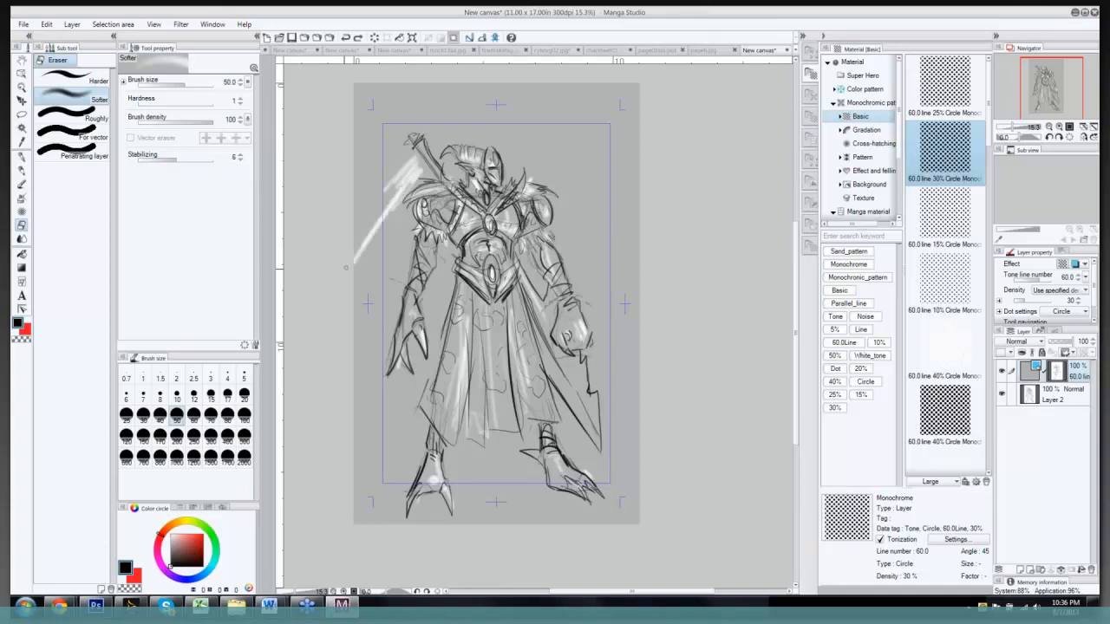
pyautogui.hotkey('ctrl', 'z')
# Step: Erase broad soft glows from the background tone around the figure with the Softer eraser at size 1700
pyautogui.press(']')
pyautogui.press(']')
pyautogui.press(']')
pyautogui.press(']')
pyautogui.press(']')
pyautogui.press(']')
pyautogui.press(']')
pyautogui.press(']')
pyautogui.press(']')
pyautogui.press(']')
pyautogui.press(']')
pyautogui.press(']')
pyautogui.press(']')
pyautogui.press(']')
pyautogui.press(']')
pyautogui.press(']')
pyautogui.press(']')
pyautogui.press(']')
pyautogui.press(']')
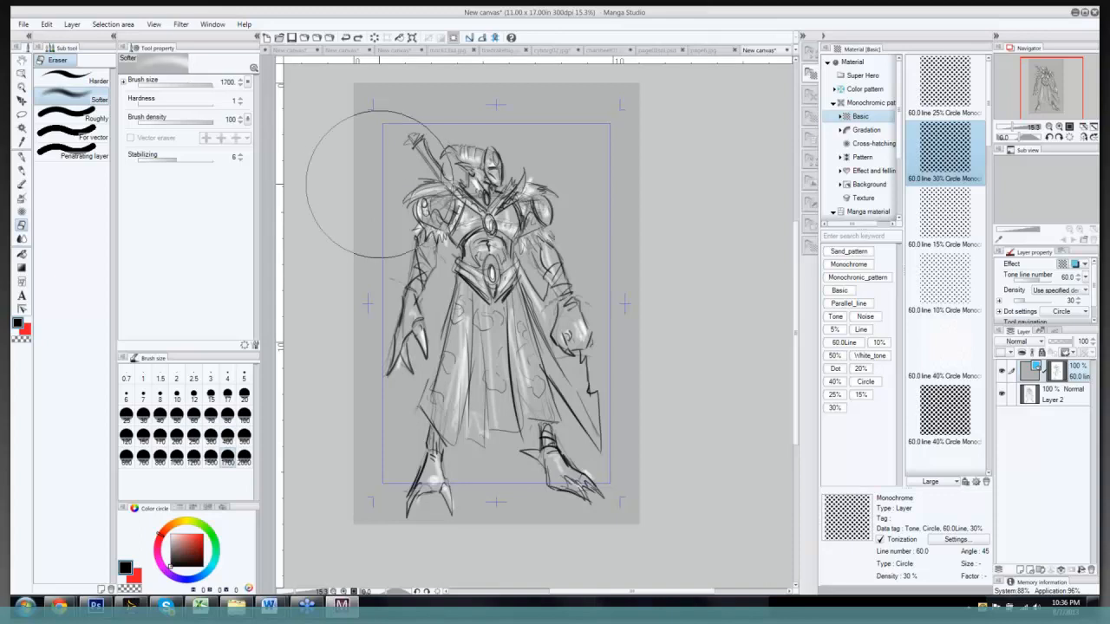
pyautogui.moveTo(388, 167); pyautogui.dragTo(375, 205)
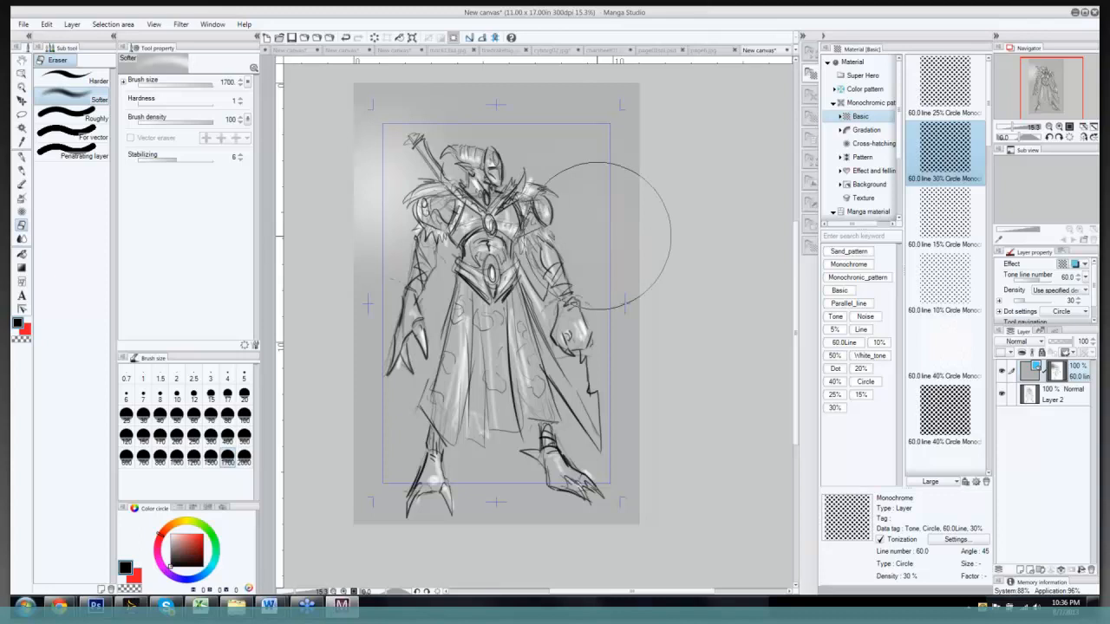
pyautogui.click(610, 241)
pyautogui.click(413, 444)
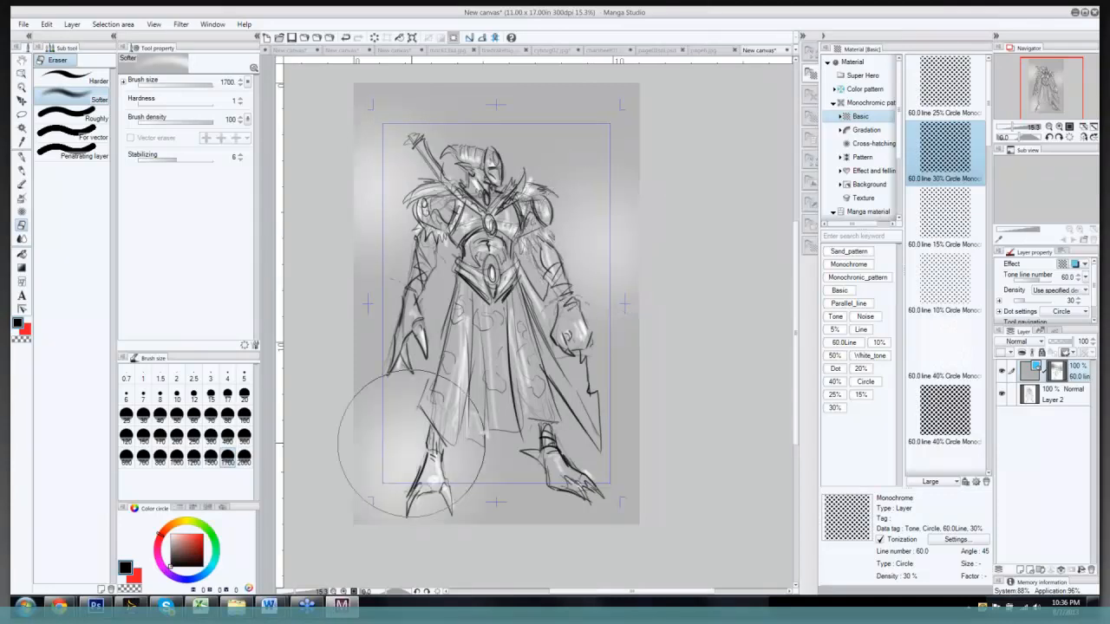
pyautogui.moveTo(412, 445); pyautogui.dragTo(360, 514)
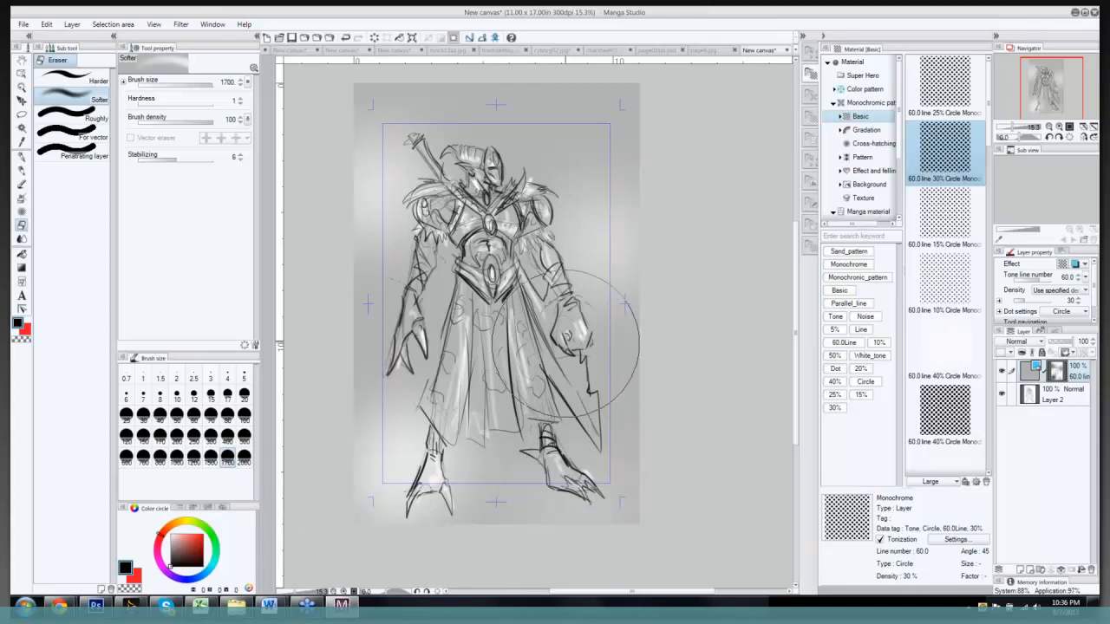
pyautogui.moveTo(532, 122); pyautogui.dragTo(562, 113)
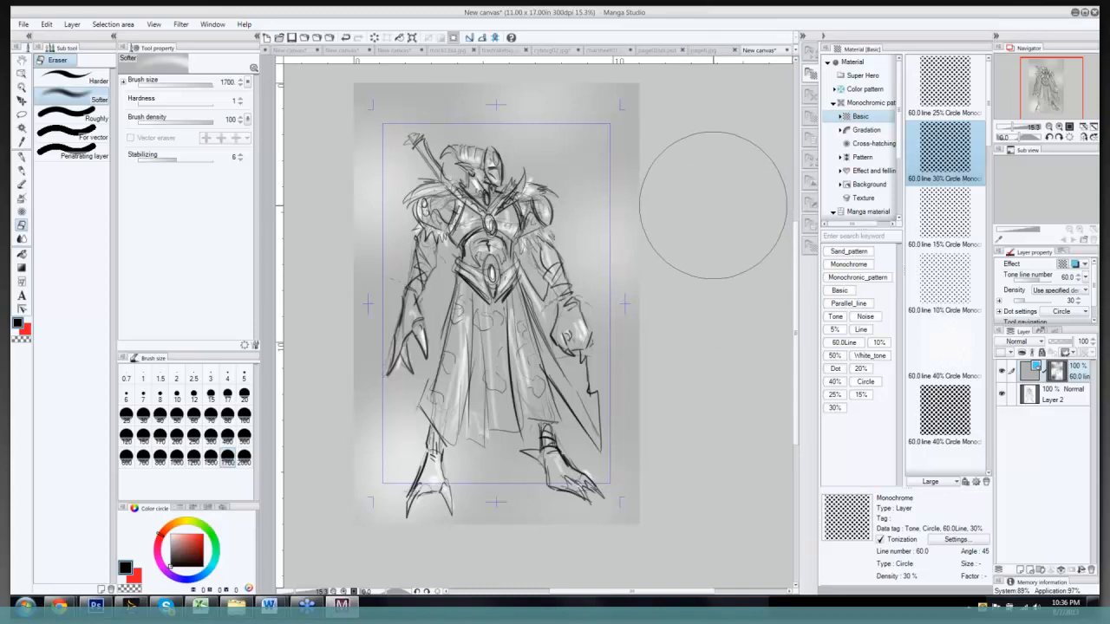
# Step: Reduce the Softer eraser's brush size to 300
pyautogui.press('[')
pyautogui.press('[')
pyautogui.press('[')
pyautogui.press('[')
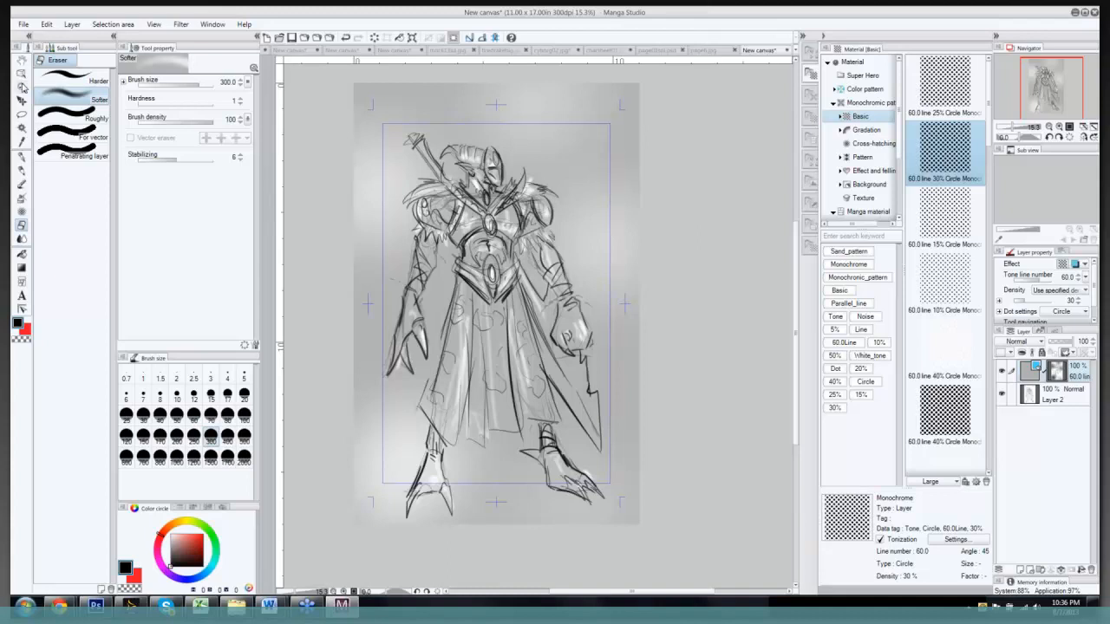
# Step: Select the whole toned figure page with a rectangle selection
pyautogui.click(22, 114)
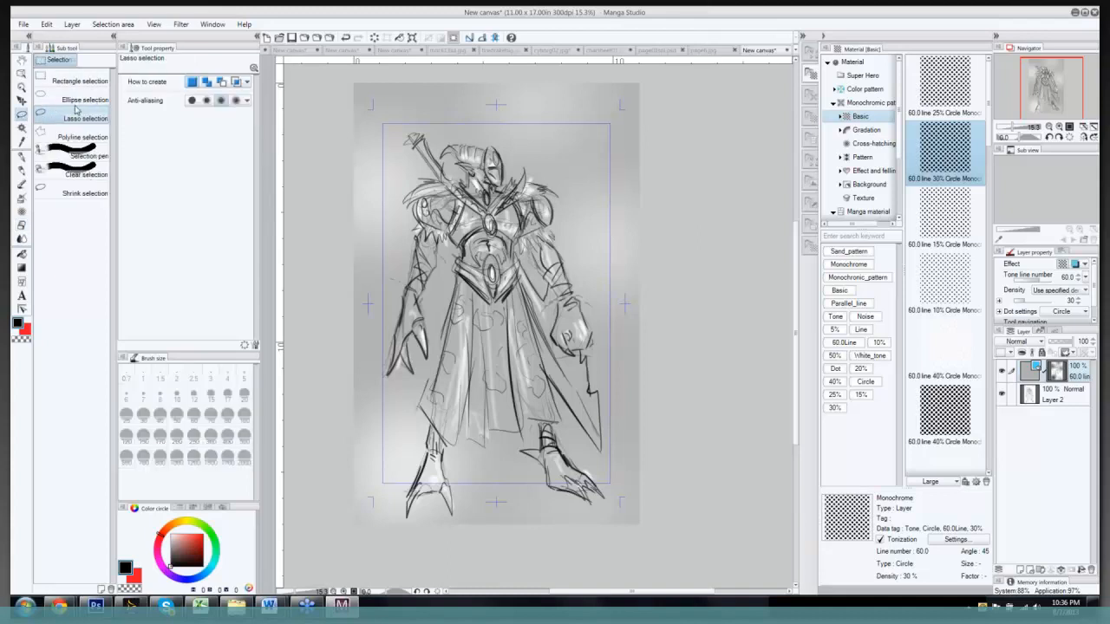
pyautogui.click(78, 80)
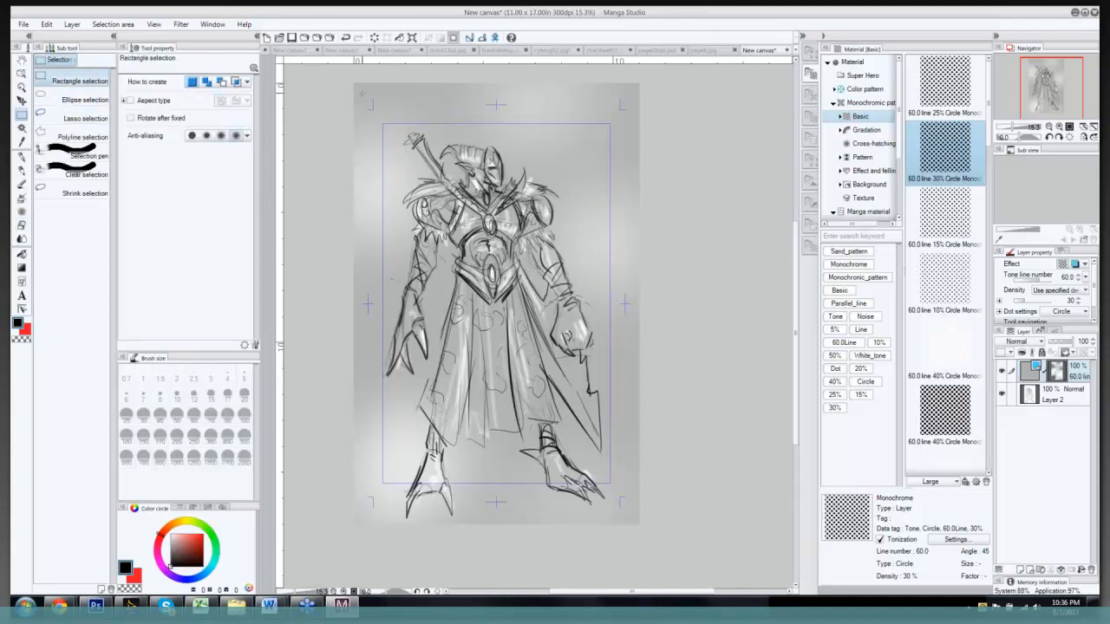
pyautogui.moveTo(355, 85); pyautogui.dragTo(639, 524)
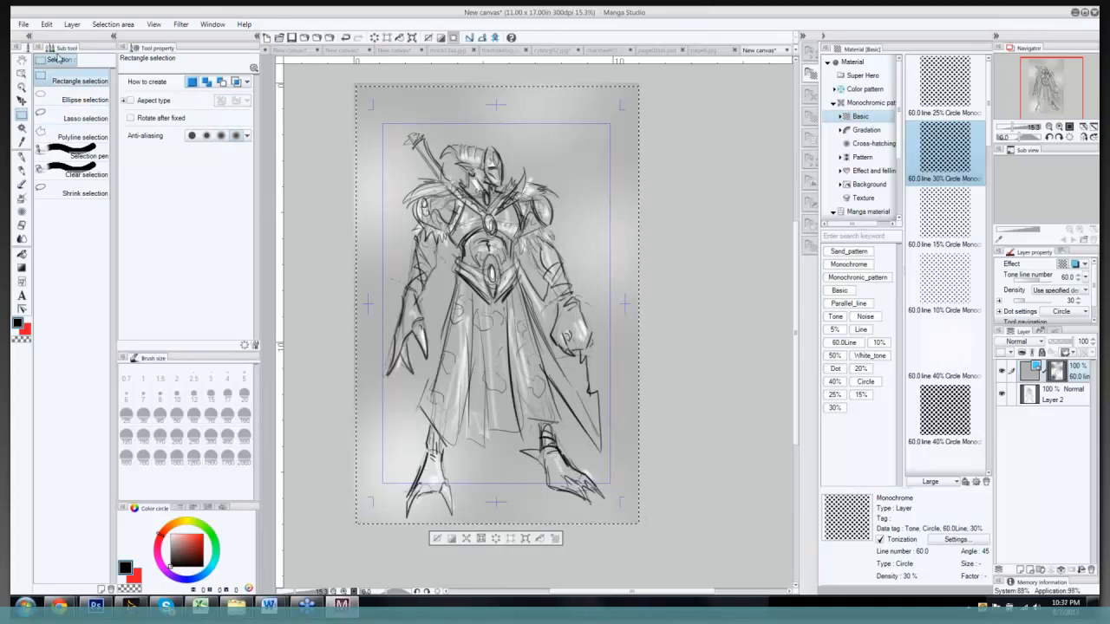
# Step: Create a new 11 x 17 in canvas at 300 dpi and undo the first edit made on it
pyautogui.click(24, 24)
pyautogui.click(44, 37)
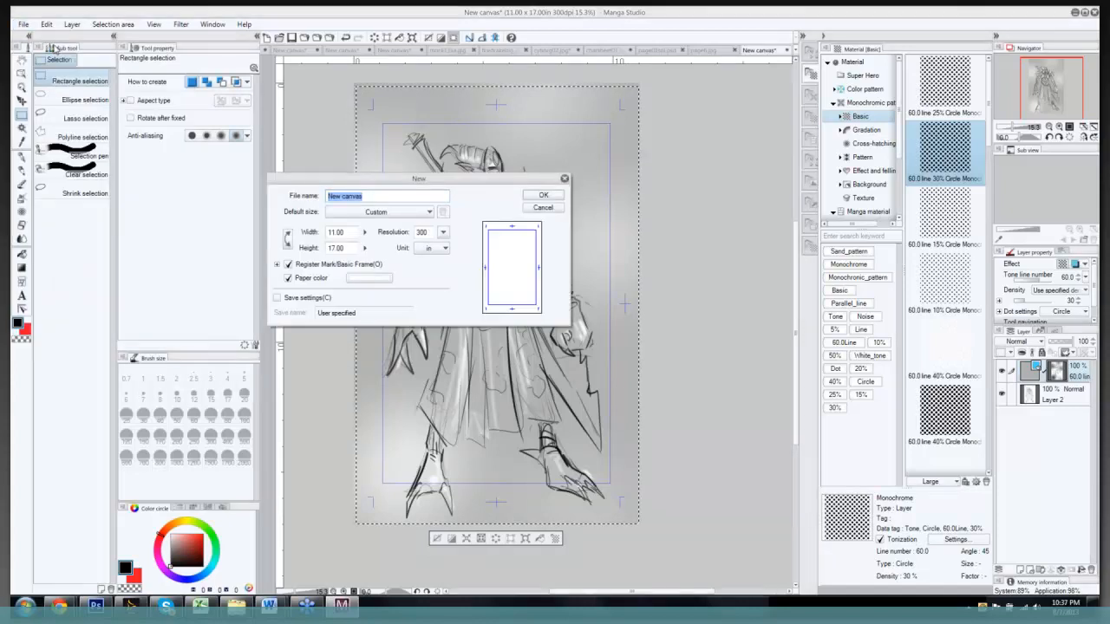
pyautogui.press('Return')
pyautogui.click(46, 24)
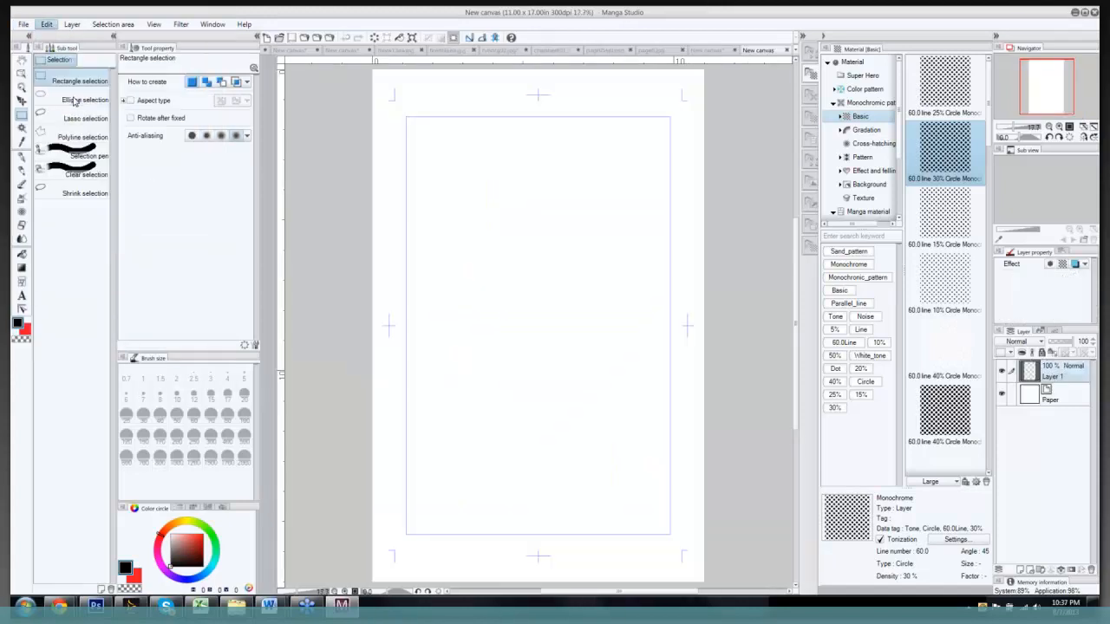
pyautogui.hotkey('ctrl', 'z')
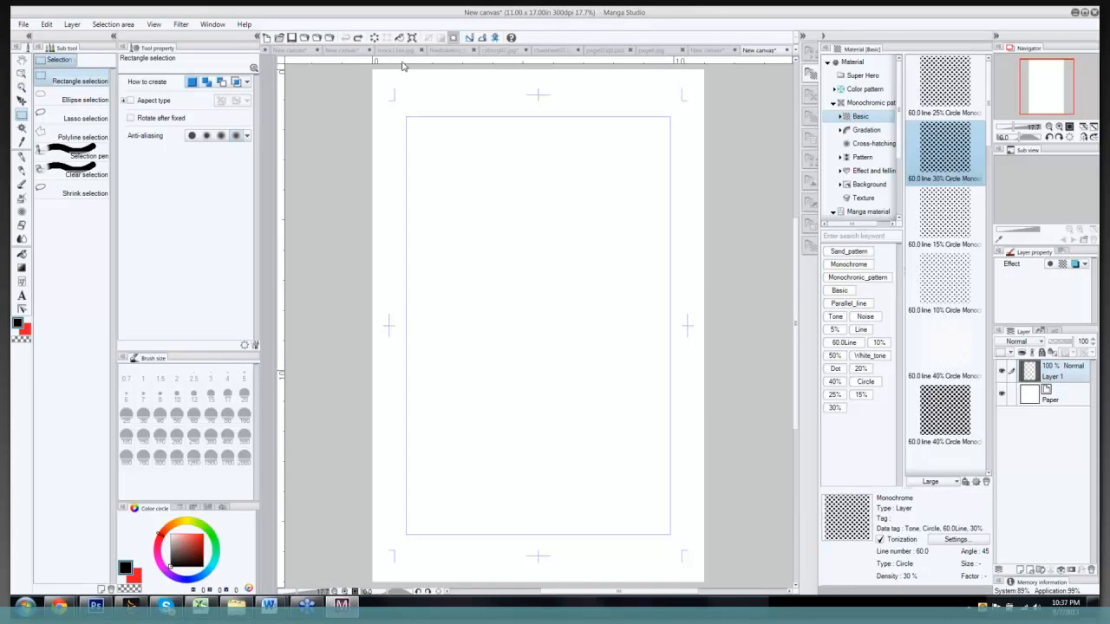
# Step: Return to the toned figure canvas and combine its visible layers into one
pyautogui.click(716, 53)
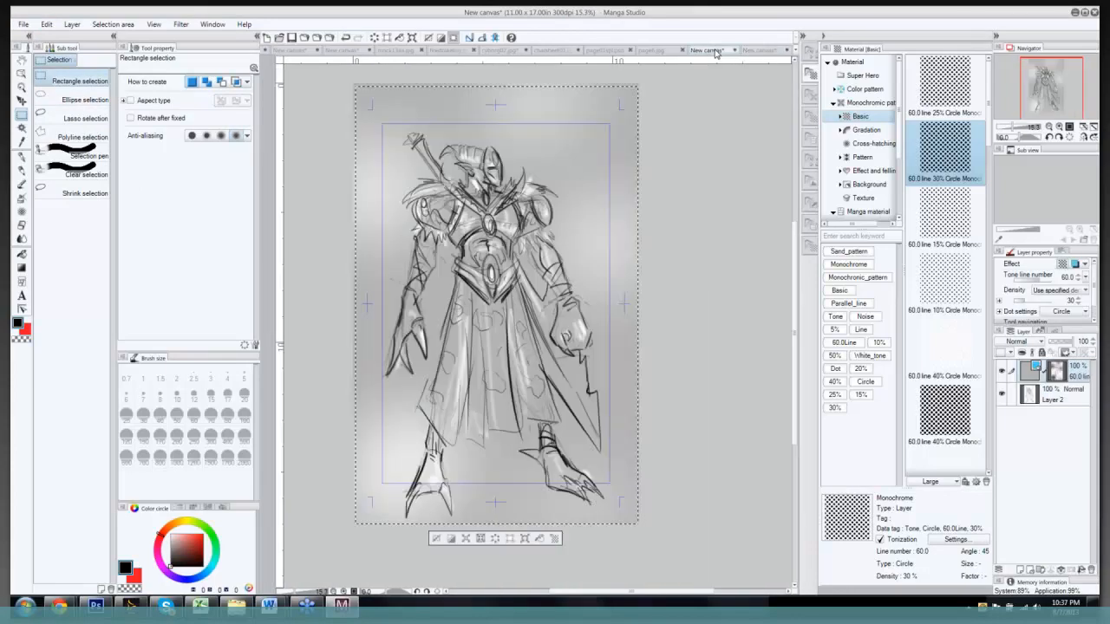
pyautogui.click(71, 24)
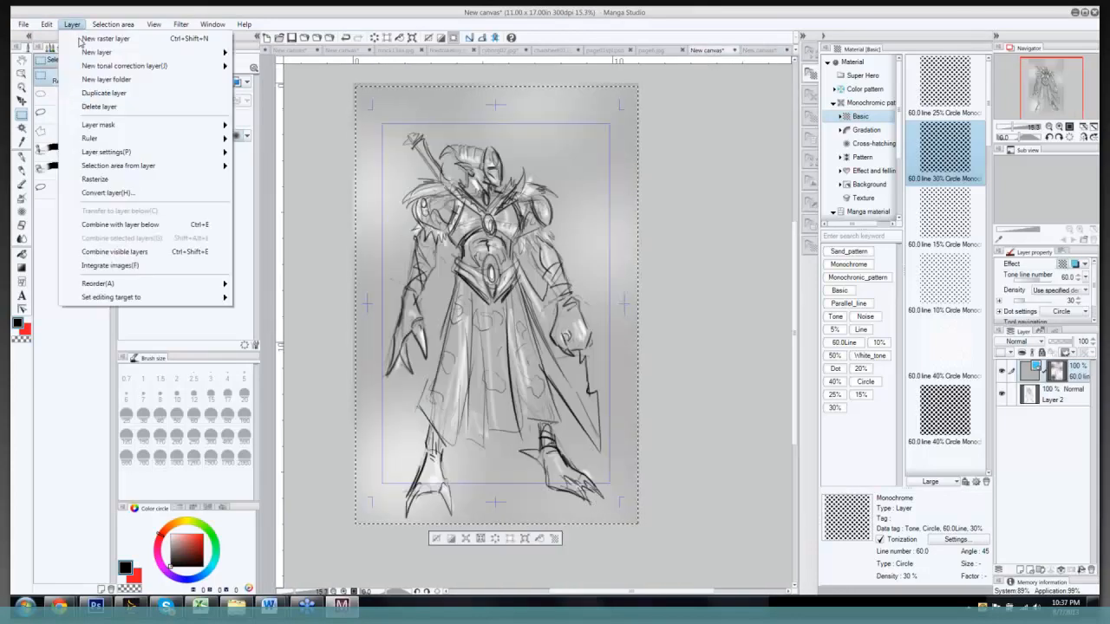
pyautogui.moveTo(99, 127)
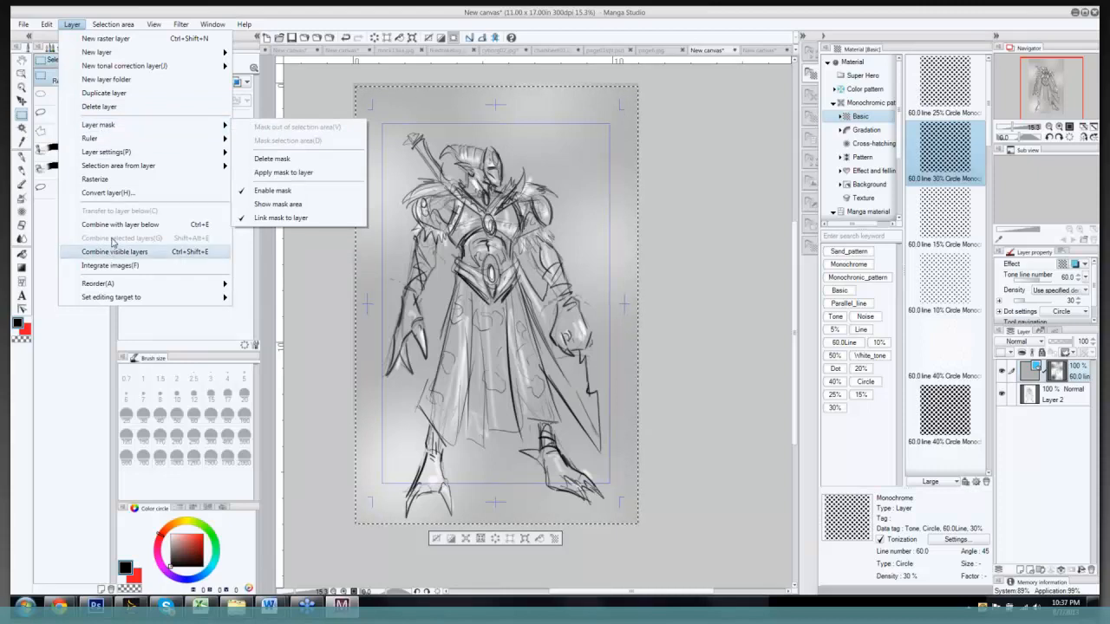
pyautogui.press('Escape')
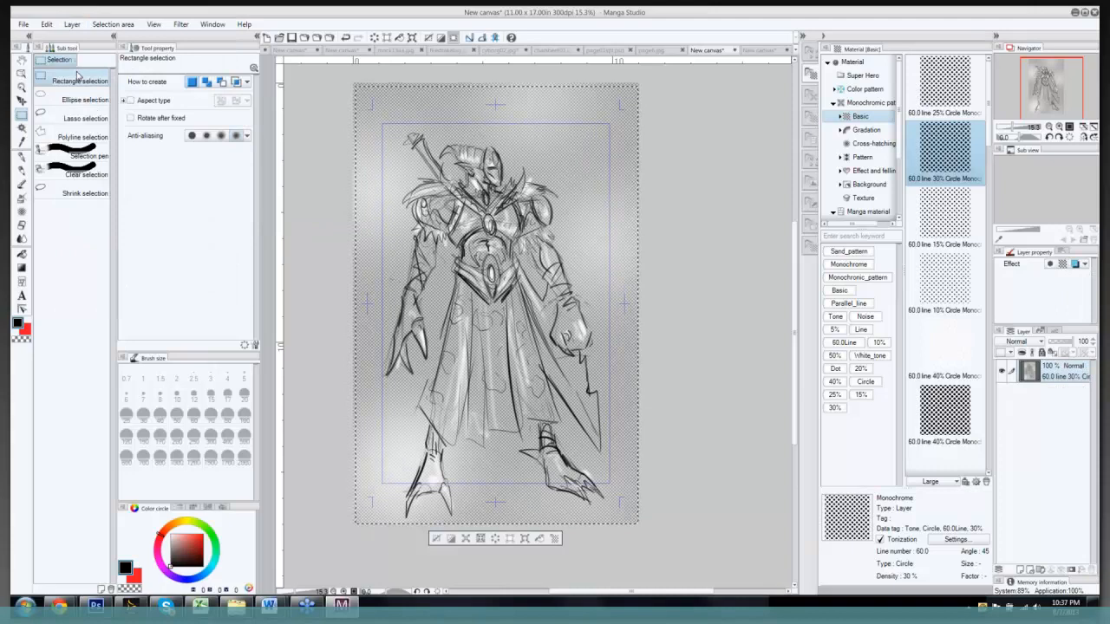
# Step: Copy the selected combined figure artwork and paste it into the new blank canvas
pyautogui.click(46, 24)
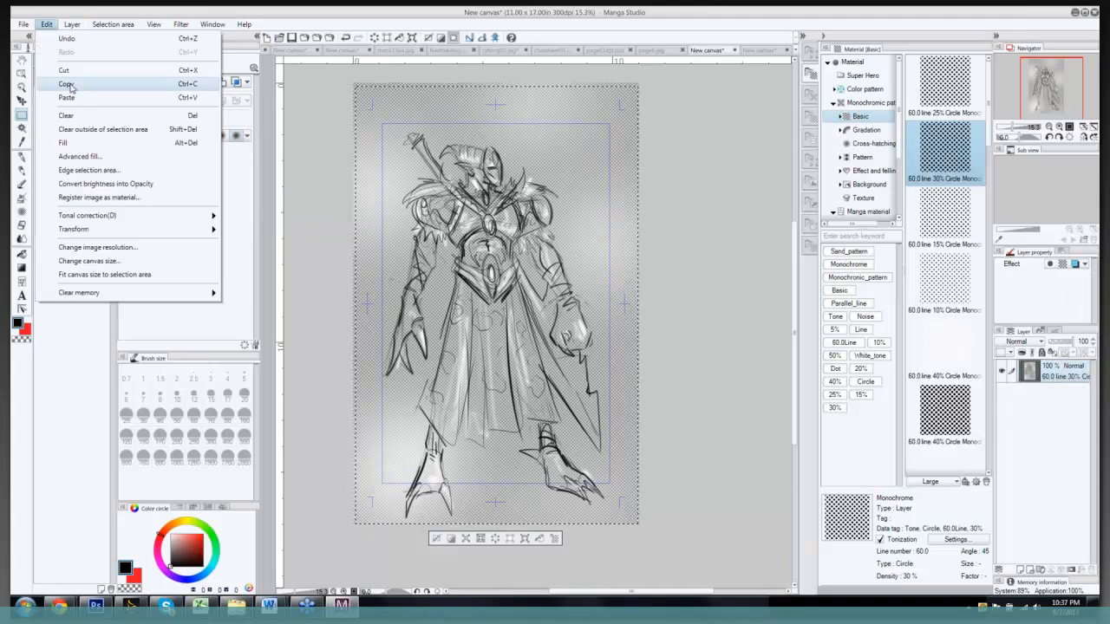
pyautogui.click(66, 85)
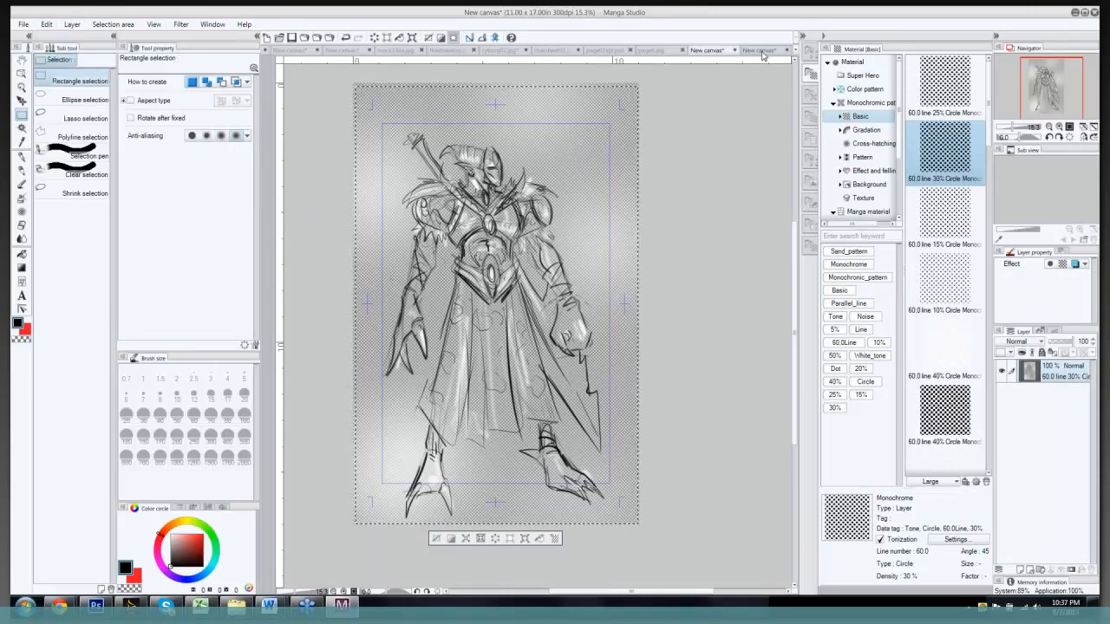
pyautogui.click(46, 24)
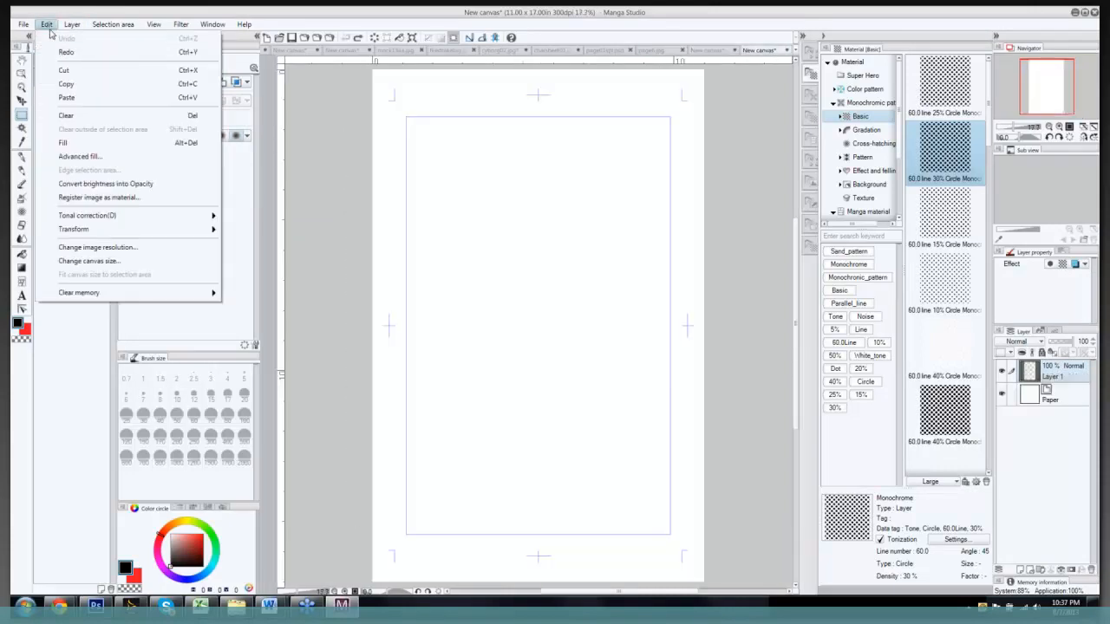
pyautogui.click(71, 100)
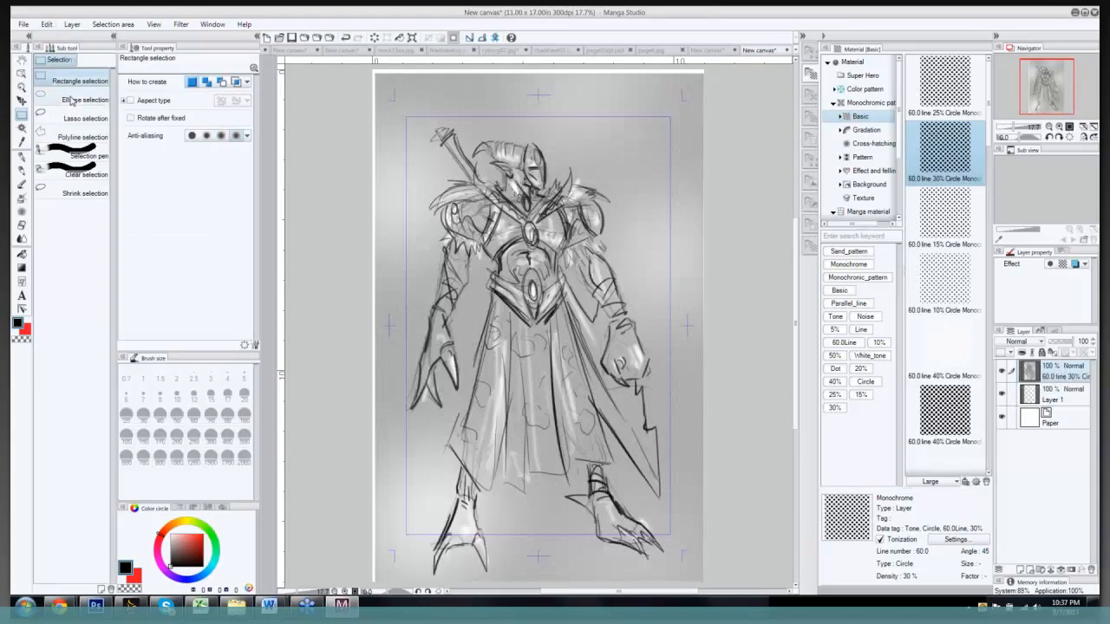
# Step: Scale the pasted figure to 38% horizontally and 63% vertically and place it in the page's upper left corner
pyautogui.hotkey('ctrl', 't')
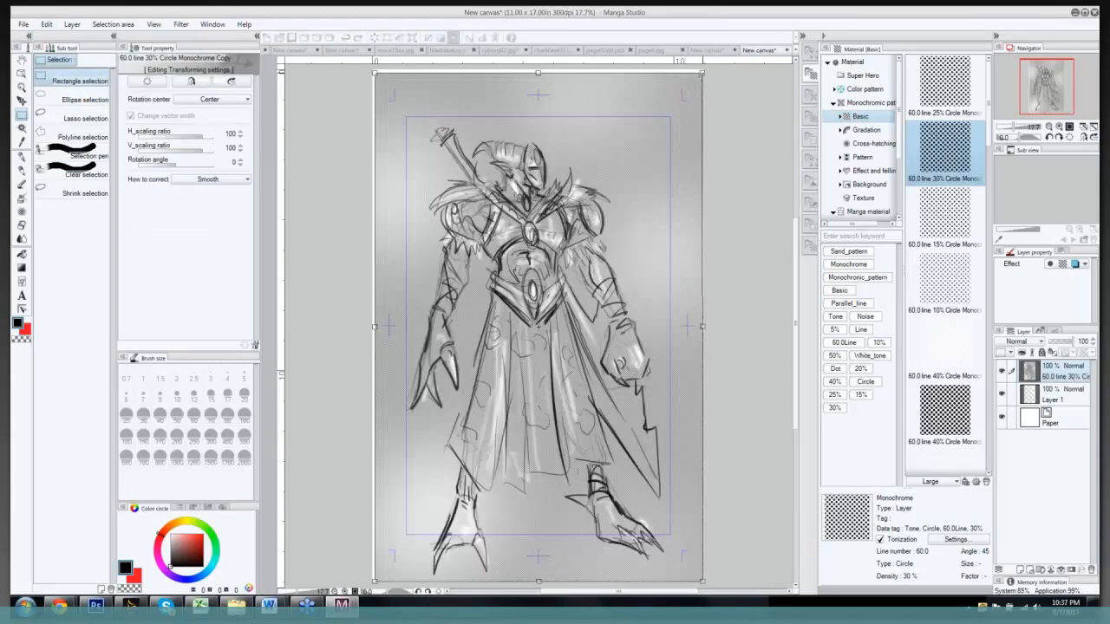
pyautogui.moveTo(600, 265)
pyautogui.mouseDown()
pyautogui.moveTo(587, 275)
pyautogui.moveTo(501, 259)
pyautogui.mouseUp()
pyautogui.moveTo(476, 320); pyautogui.dragTo(484, 147)
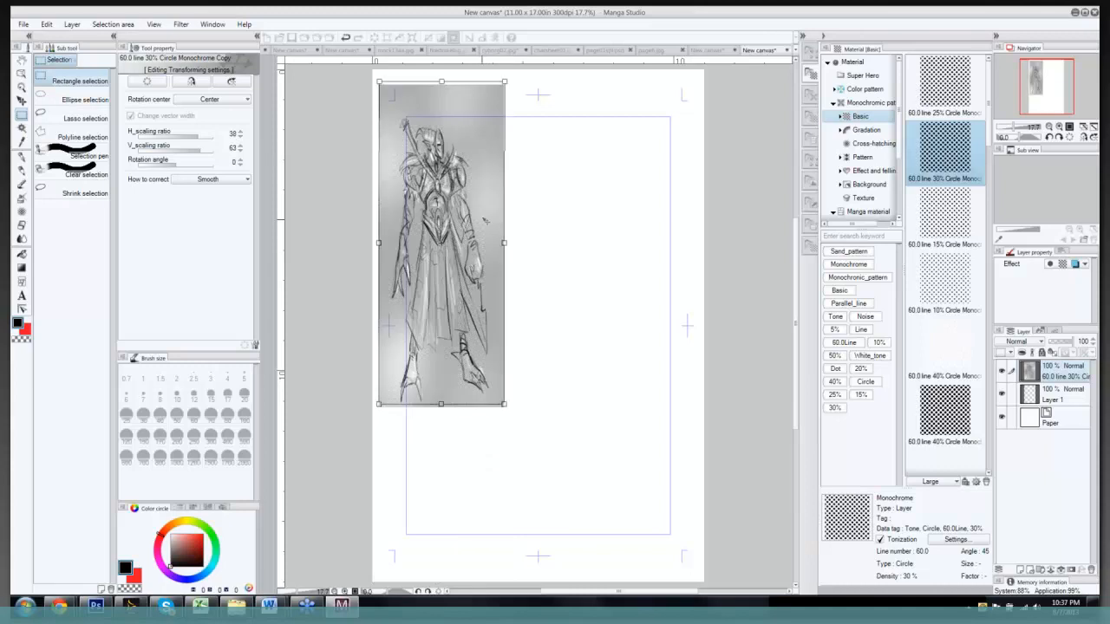
pyautogui.moveTo(488, 224); pyautogui.dragTo(493, 213)
pyautogui.press('Return')
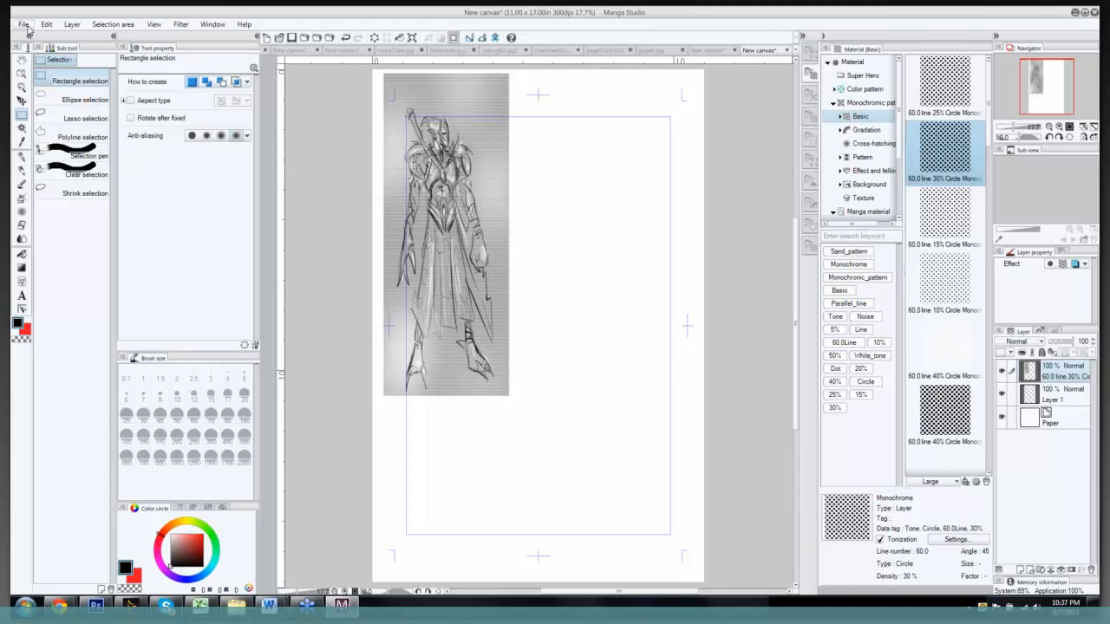
# Step: Create another blank 11 x 17 in canvas at 300 dpi
pyautogui.hotkey('ctrl', 'n')
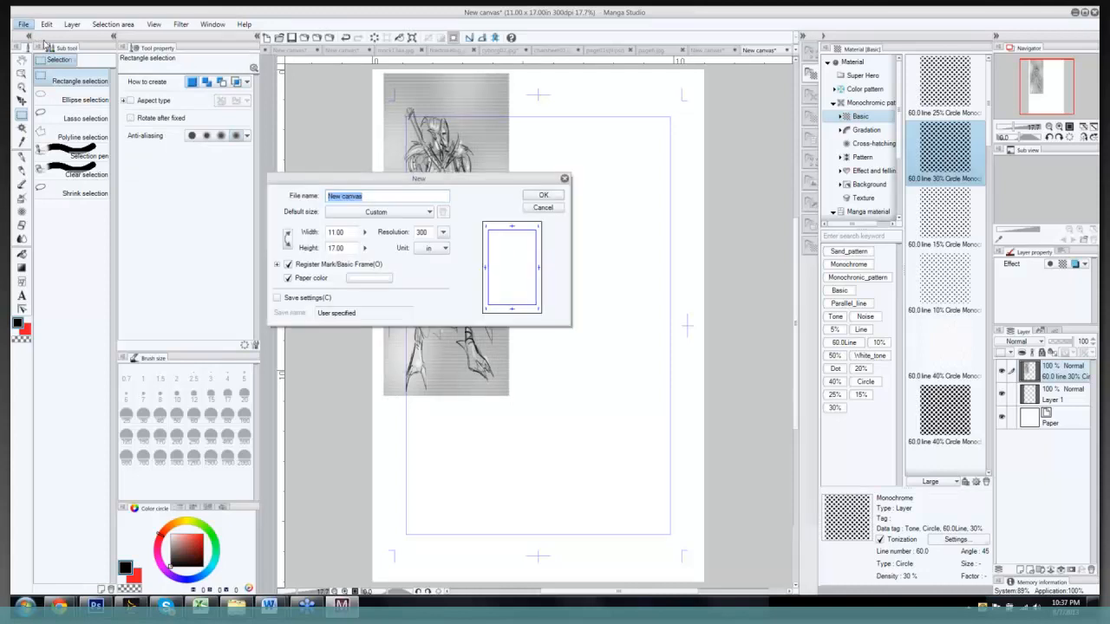
pyautogui.click(543, 194)
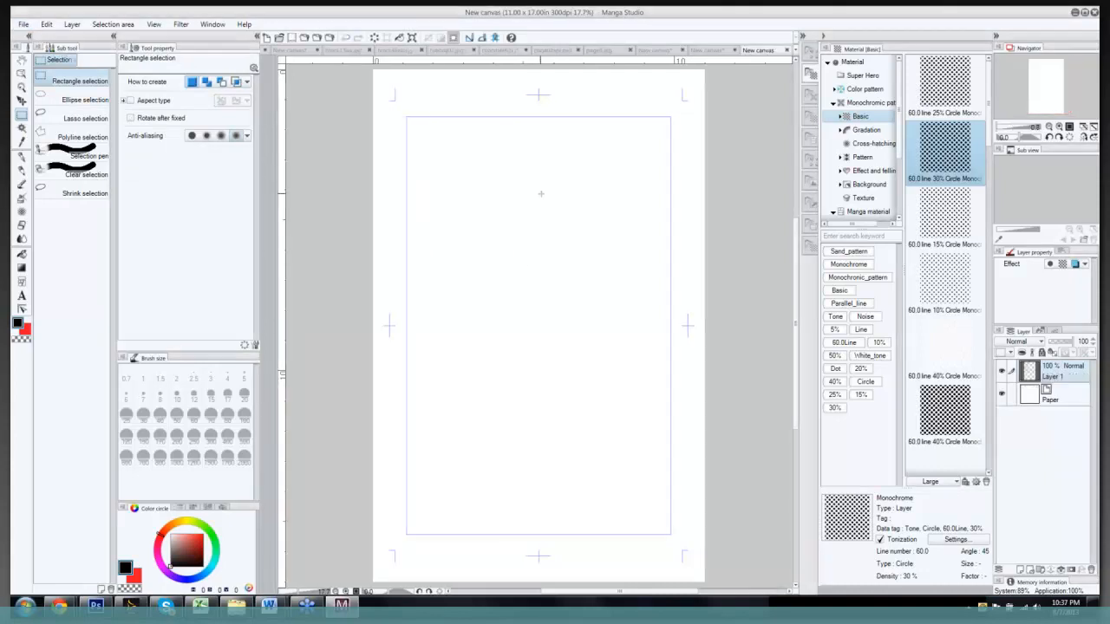
pyautogui.press('p')
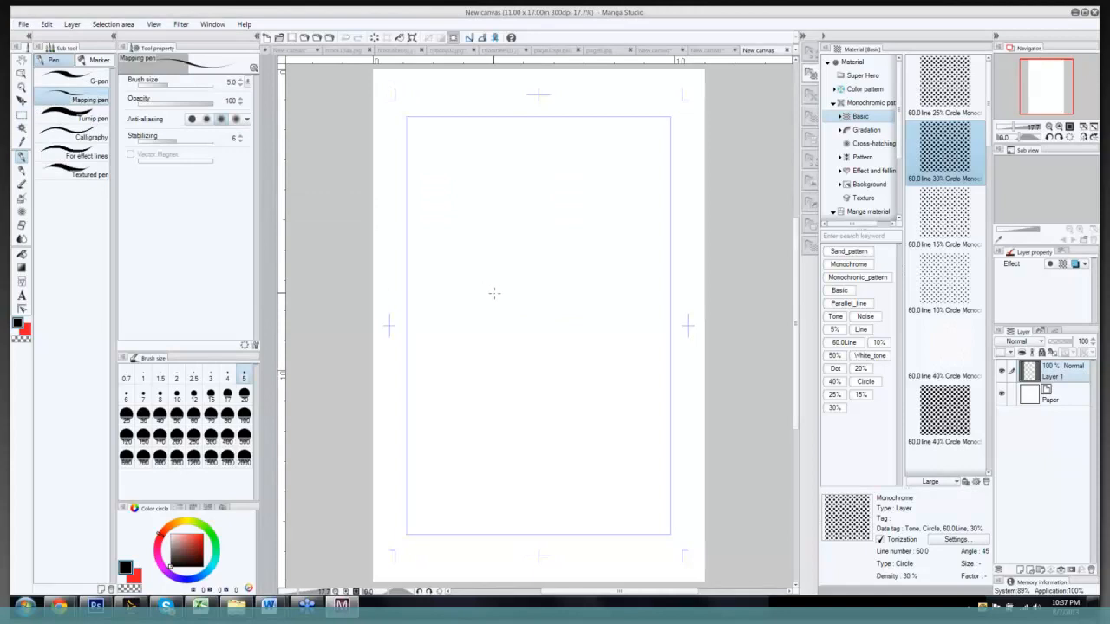
pyautogui.press(']')
pyautogui.press(']')
pyautogui.press(']')
pyautogui.click(510, 249)
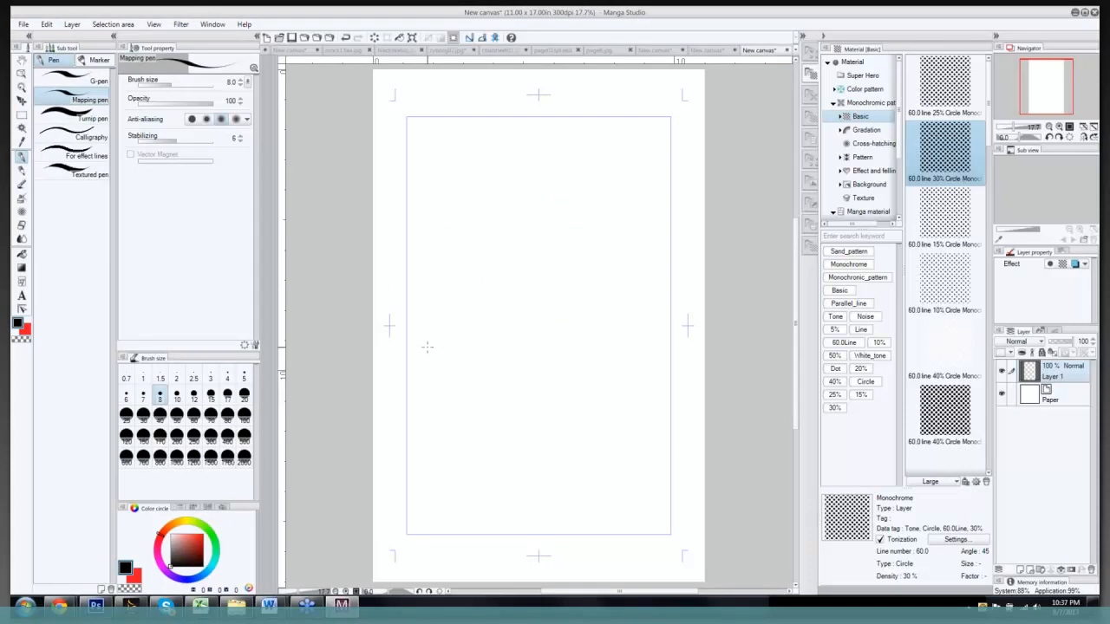
# Step: Rough in a new figure's chest, tall narrow head and two round shoulders with the Darker pencil at size 80
pyautogui.press('p')
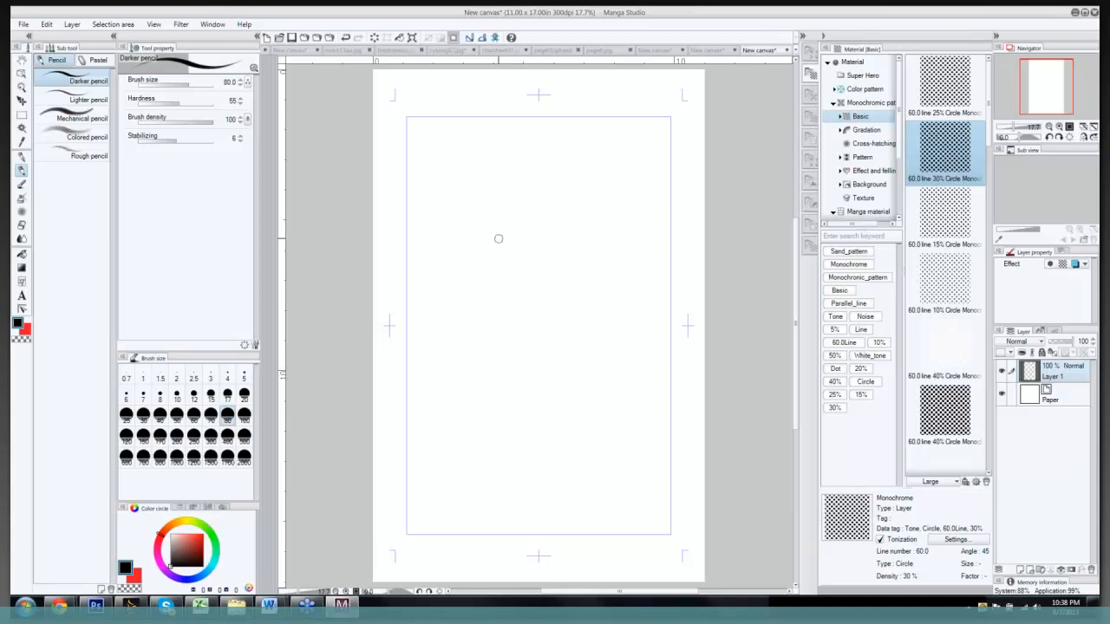
pyautogui.moveTo(498, 238)
pyautogui.mouseDown()
pyautogui.moveTo(462, 239)
pyautogui.moveTo(543, 222)
pyautogui.moveTo(451, 270)
pyautogui.mouseUp()
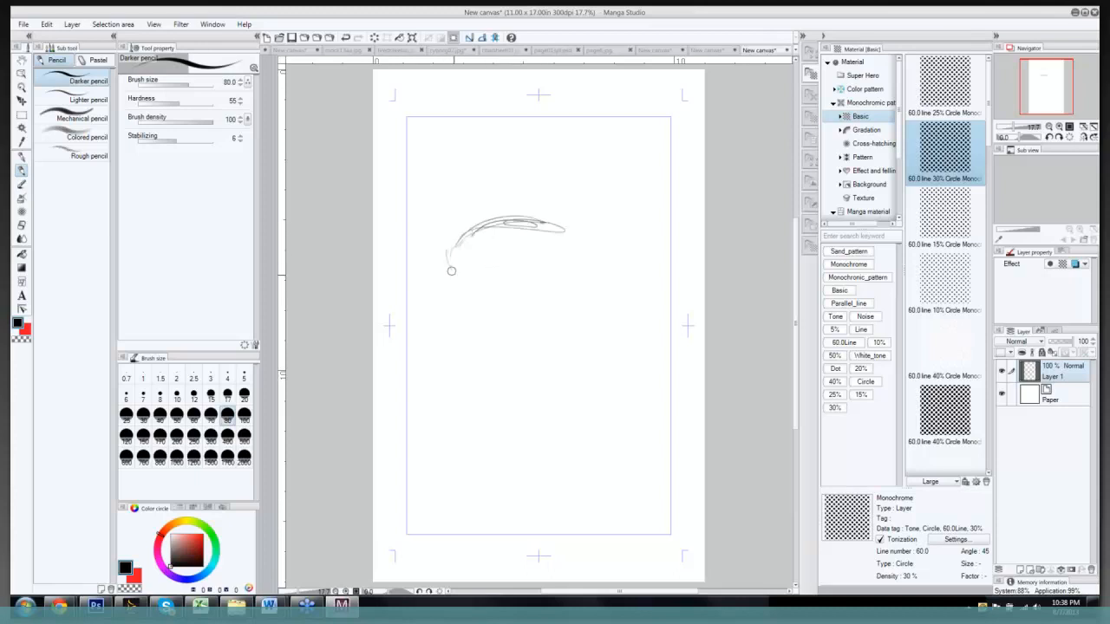
pyautogui.moveTo(474, 231)
pyautogui.mouseDown()
pyautogui.moveTo(477, 280)
pyautogui.moveTo(501, 274)
pyautogui.moveTo(476, 284)
pyautogui.moveTo(562, 265)
pyautogui.moveTo(557, 236)
pyautogui.mouseUp()
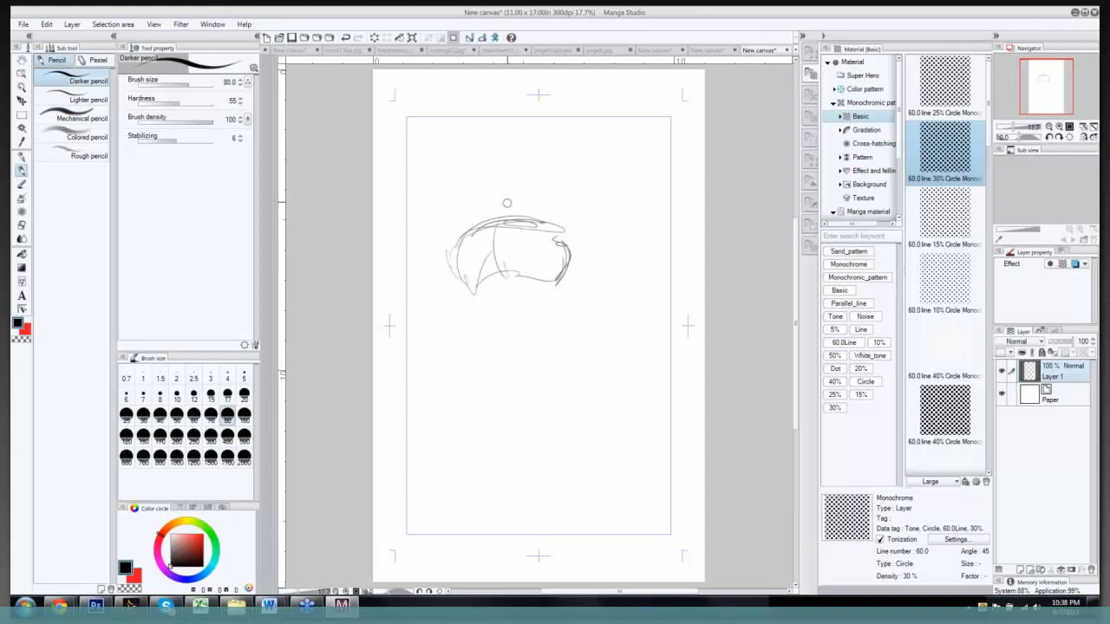
pyautogui.moveTo(493, 181); pyautogui.dragTo(501, 213)
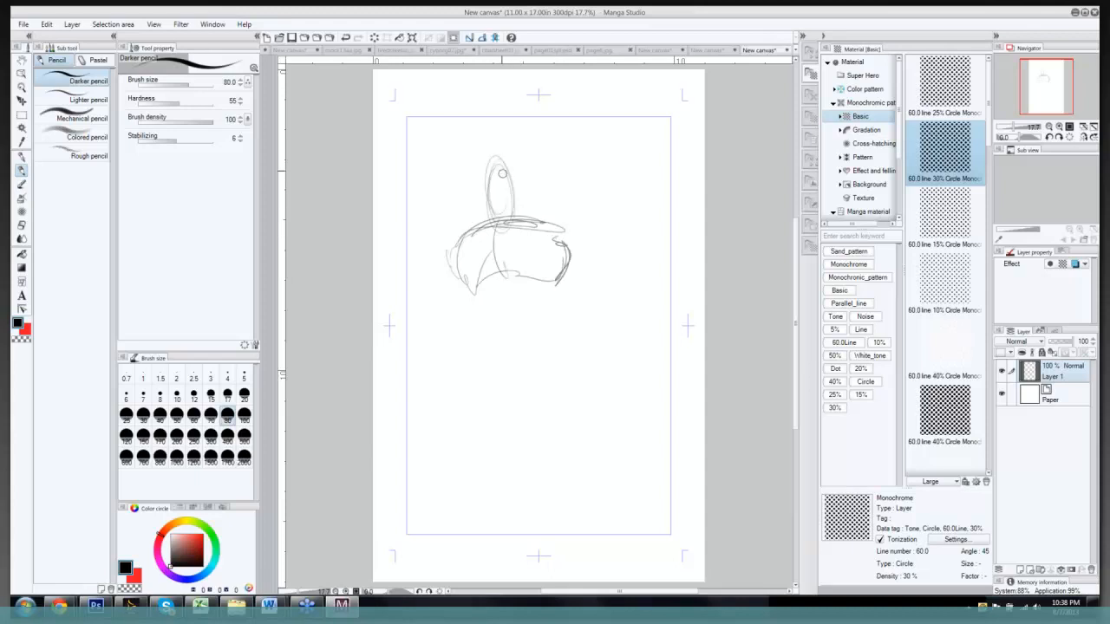
pyautogui.moveTo(502, 174)
pyautogui.mouseDown()
pyautogui.moveTo(488, 211)
pyautogui.moveTo(497, 154)
pyautogui.moveTo(525, 212)
pyautogui.moveTo(552, 226)
pyautogui.moveTo(543, 217)
pyautogui.moveTo(462, 234)
pyautogui.moveTo(463, 247)
pyautogui.moveTo(444, 209)
pyautogui.moveTo(433, 234)
pyautogui.moveTo(598, 228)
pyautogui.moveTo(559, 221)
pyautogui.moveTo(587, 243)
pyautogui.mouseUp()
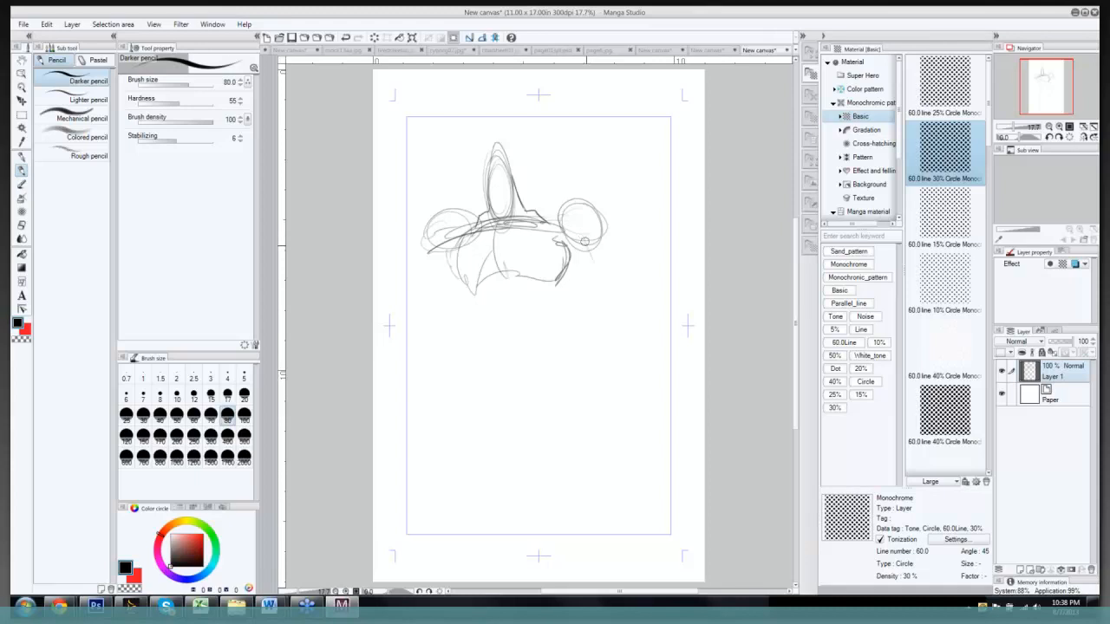
# Step: Sketch the figure's raised arm with a bent elbow and blocky fist, and reinforce the adjoining shoulder
pyautogui.moveTo(583, 237)
pyautogui.mouseDown()
pyautogui.moveTo(613, 338)
pyautogui.moveTo(602, 322)
pyautogui.moveTo(636, 276)
pyautogui.moveTo(623, 328)
pyautogui.moveTo(613, 328)
pyautogui.moveTo(615, 305)
pyautogui.moveTo(634, 258)
pyautogui.mouseUp()
pyautogui.moveTo(624, 215)
pyautogui.mouseDown()
pyautogui.moveTo(664, 214)
pyautogui.moveTo(628, 214)
pyautogui.moveTo(660, 249)
pyautogui.moveTo(651, 228)
pyautogui.moveTo(641, 244)
pyautogui.moveTo(618, 233)
pyautogui.moveTo(610, 300)
pyautogui.mouseUp()
pyautogui.moveTo(572, 252); pyautogui.dragTo(592, 314)
pyautogui.moveTo(608, 260); pyautogui.dragTo(630, 307)
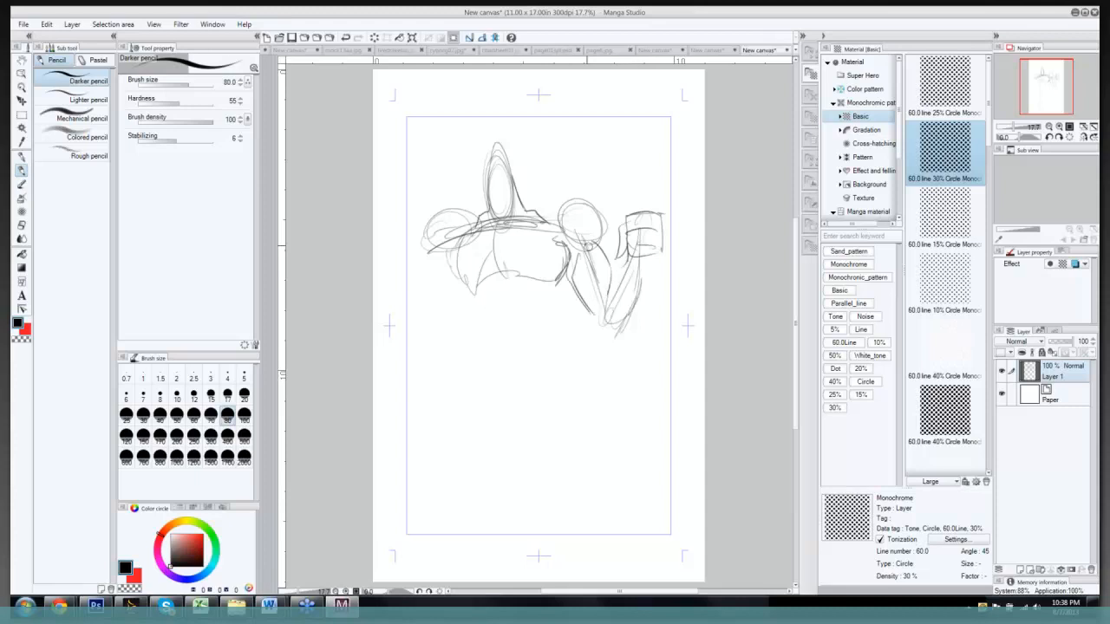
pyautogui.moveTo(554, 222)
pyautogui.mouseDown()
pyautogui.moveTo(592, 208)
pyautogui.moveTo(601, 229)
pyautogui.moveTo(579, 236)
pyautogui.mouseUp()
# Step: Sketch the abdomen below the chest, with a waistline and a pointed, tapering pelvis
pyautogui.moveTo(478, 289)
pyautogui.mouseDown()
pyautogui.moveTo(531, 283)
pyautogui.moveTo(509, 291)
pyautogui.moveTo(495, 315)
pyautogui.moveTo(518, 331)
pyautogui.mouseUp()
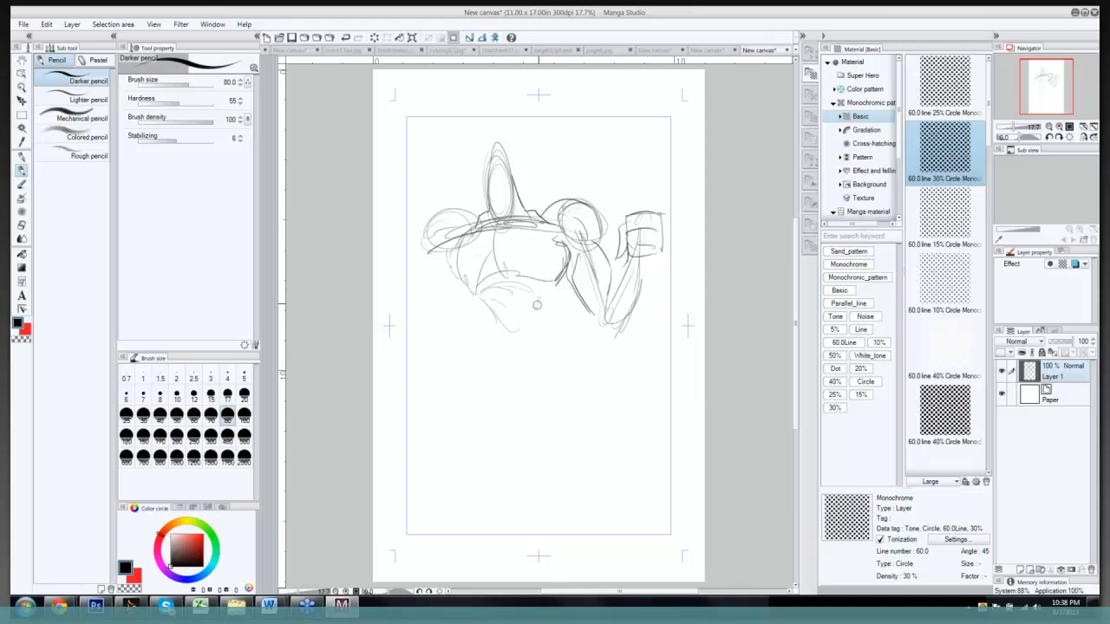
pyautogui.moveTo(544, 295); pyautogui.dragTo(534, 326)
pyautogui.moveTo(559, 281); pyautogui.dragTo(546, 325)
pyautogui.moveTo(477, 293)
pyautogui.mouseDown()
pyautogui.moveTo(496, 333)
pyautogui.moveTo(552, 323)
pyautogui.moveTo(504, 334)
pyautogui.moveTo(516, 342)
pyautogui.moveTo(495, 338)
pyautogui.moveTo(511, 364)
pyautogui.moveTo(541, 346)
pyautogui.mouseUp()
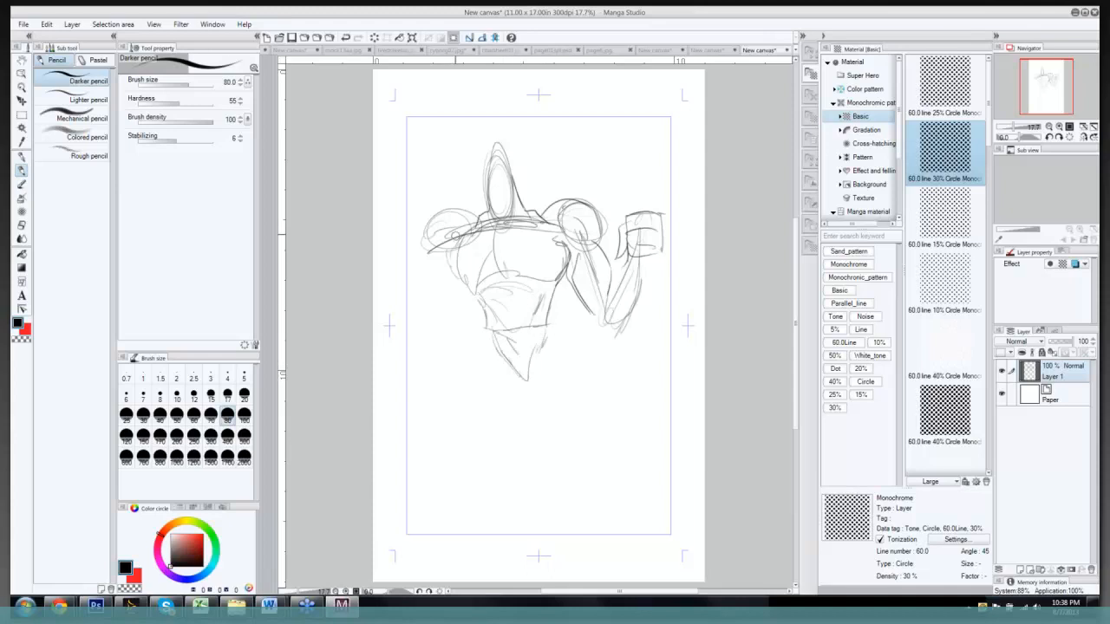
# Step: Sketch the lowered arm with its angular hand, and firm up the sides of the torso and waist
pyautogui.moveTo(457, 234)
pyautogui.mouseDown()
pyautogui.moveTo(448, 292)
pyautogui.moveTo(419, 329)
pyautogui.moveTo(413, 365)
pyautogui.mouseUp()
pyautogui.moveTo(432, 286)
pyautogui.mouseDown()
pyautogui.moveTo(412, 355)
pyautogui.moveTo(414, 367)
pyautogui.moveTo(453, 294)
pyautogui.moveTo(424, 350)
pyautogui.moveTo(444, 387)
pyautogui.moveTo(410, 372)
pyautogui.moveTo(400, 399)
pyautogui.moveTo(436, 417)
pyautogui.mouseUp()
pyautogui.moveTo(443, 414); pyautogui.dragTo(444, 397)
pyautogui.moveTo(440, 247)
pyautogui.mouseDown()
pyautogui.moveTo(432, 283)
pyautogui.moveTo(453, 294)
pyautogui.moveTo(451, 318)
pyautogui.moveTo(425, 371)
pyautogui.mouseUp()
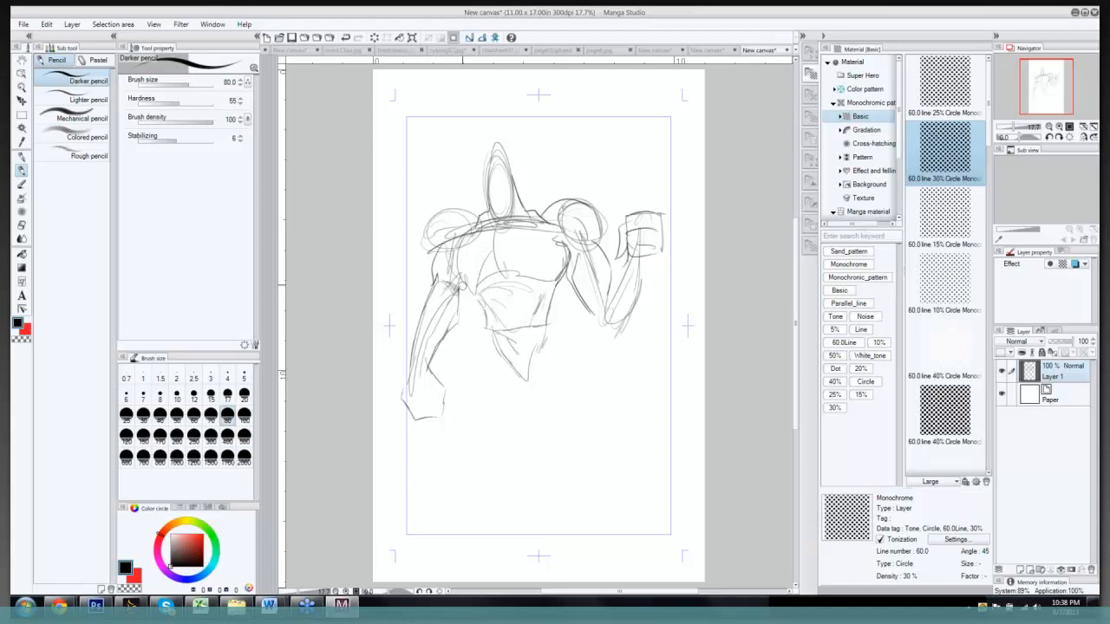
pyautogui.moveTo(473, 240)
pyautogui.mouseDown()
pyautogui.moveTo(458, 269)
pyautogui.moveTo(478, 298)
pyautogui.moveTo(477, 331)
pyautogui.mouseUp()
pyautogui.moveTo(477, 331); pyautogui.dragTo(550, 340)
# Step: Select the whole upper body and scale it to 97% horizontally and 77% vertically in the page's upper half, leaving room for legs
pyautogui.press('m')
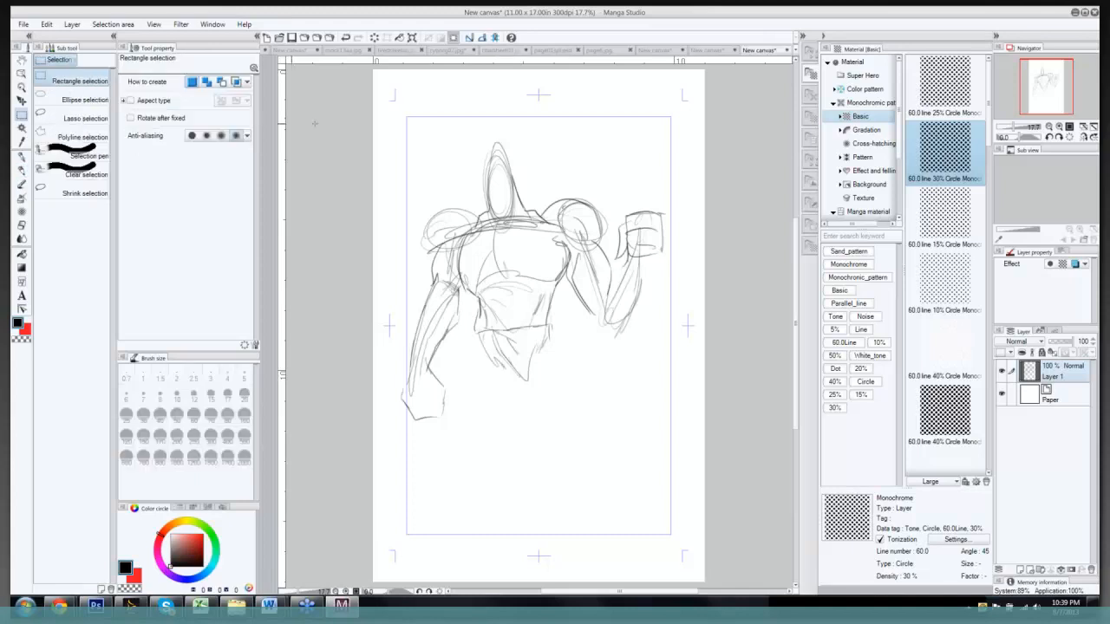
pyautogui.moveTo(390, 106); pyautogui.dragTo(450, 219)
pyautogui.moveTo(418, 162); pyautogui.dragTo(590, 369)
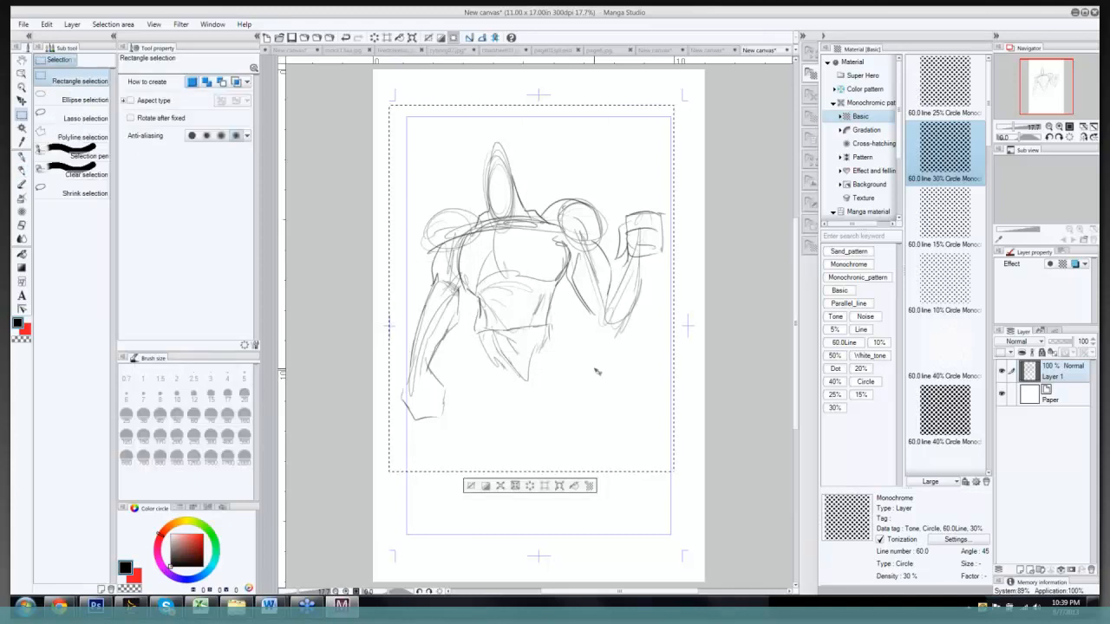
pyautogui.hotkey('ctrl', 't')
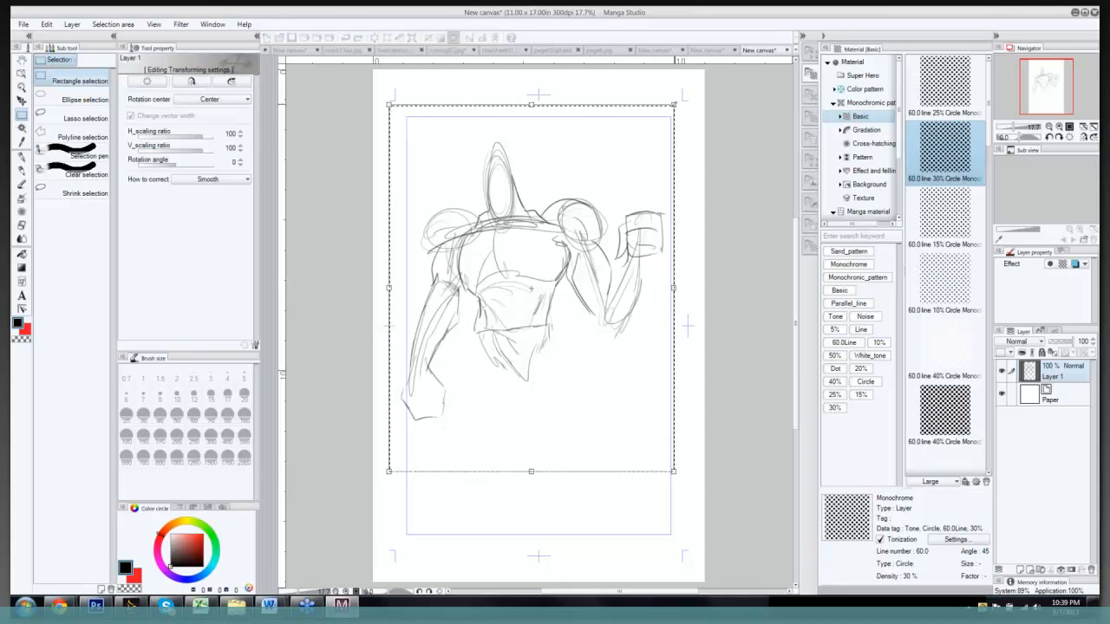
pyautogui.moveTo(675, 108)
pyautogui.mouseDown()
pyautogui.moveTo(598, 164)
pyautogui.moveTo(569, 206)
pyautogui.mouseUp()
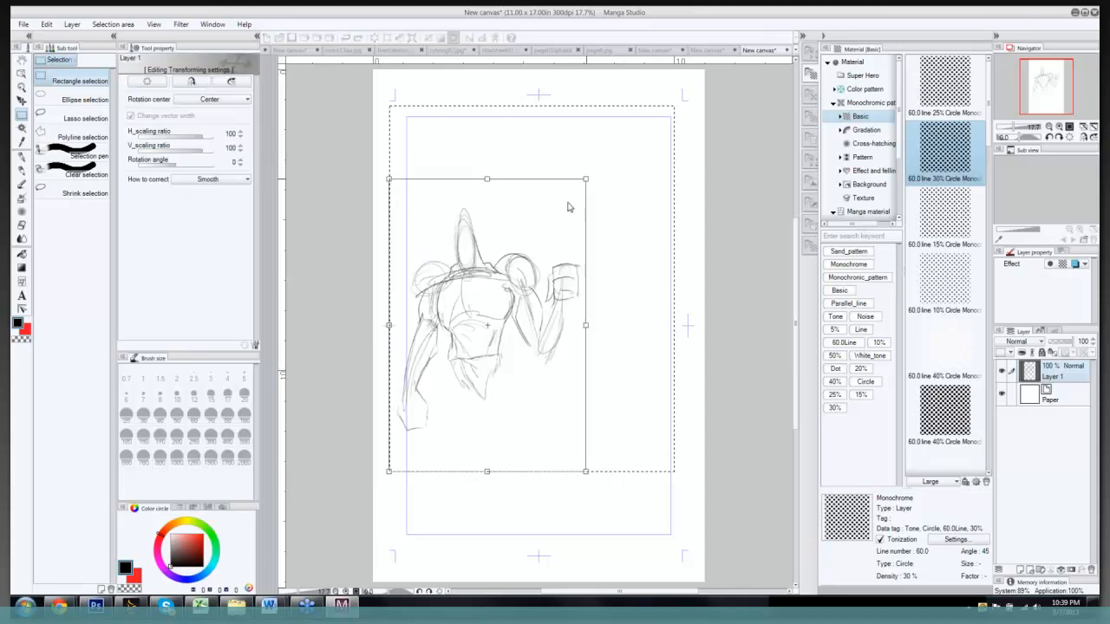
pyautogui.moveTo(554, 258); pyautogui.dragTo(613, 168)
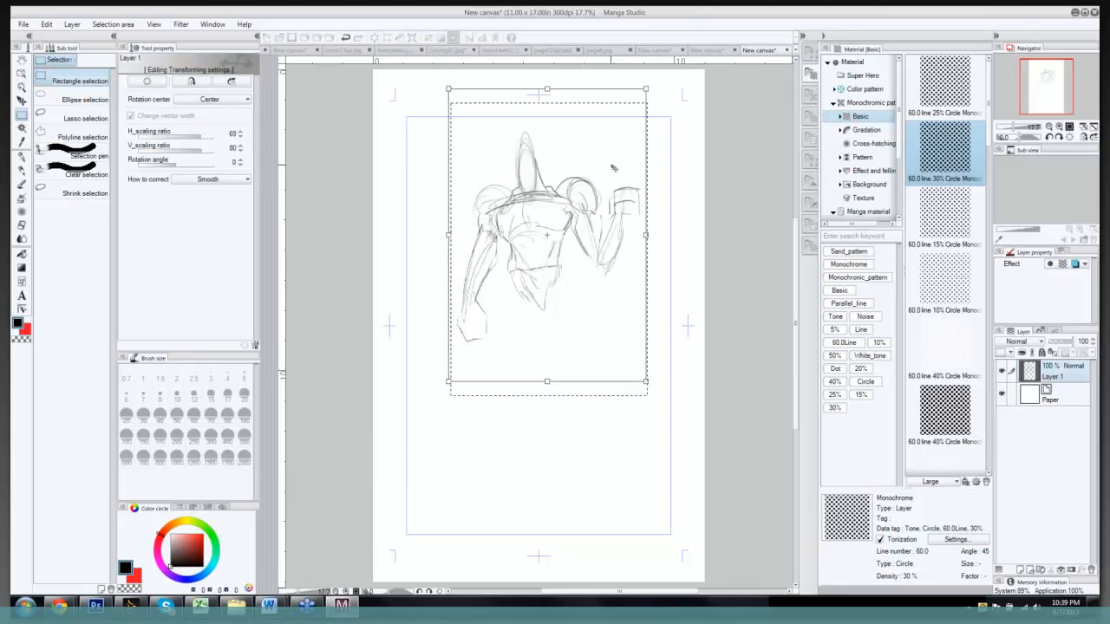
pyautogui.moveTo(647, 89); pyautogui.dragTo(677, 104)
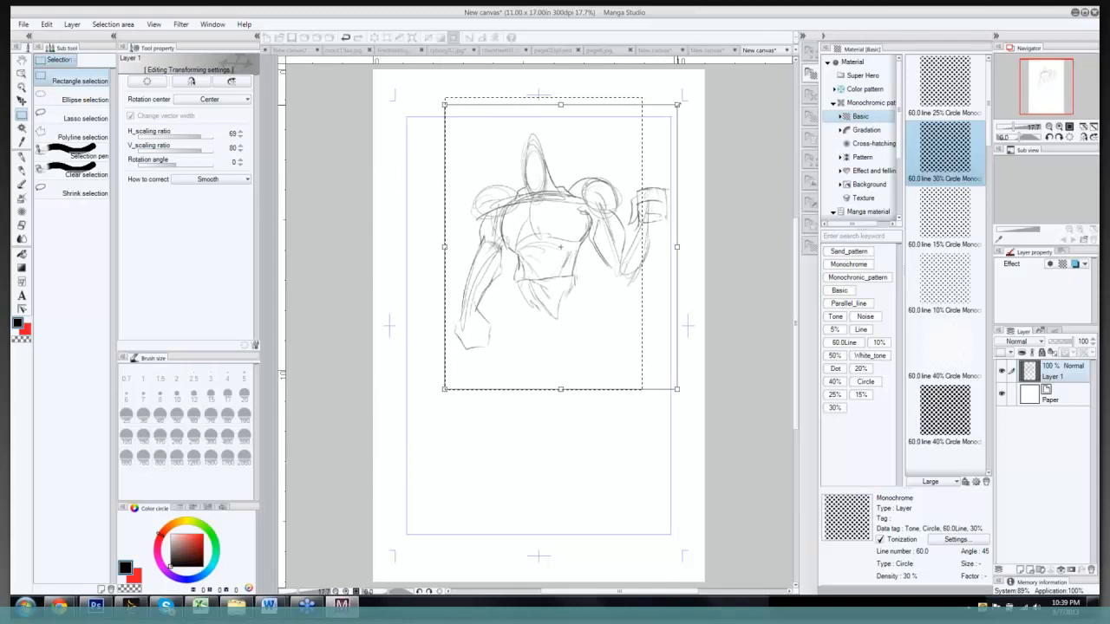
pyautogui.moveTo(445, 247); pyautogui.dragTo(402, 249)
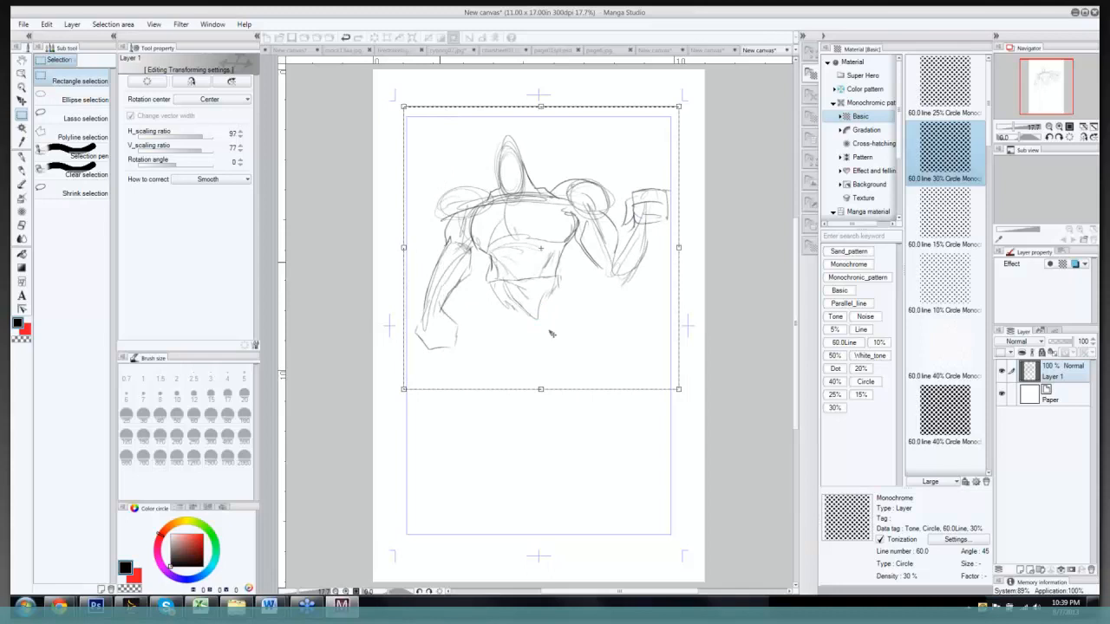
pyautogui.press('Return')
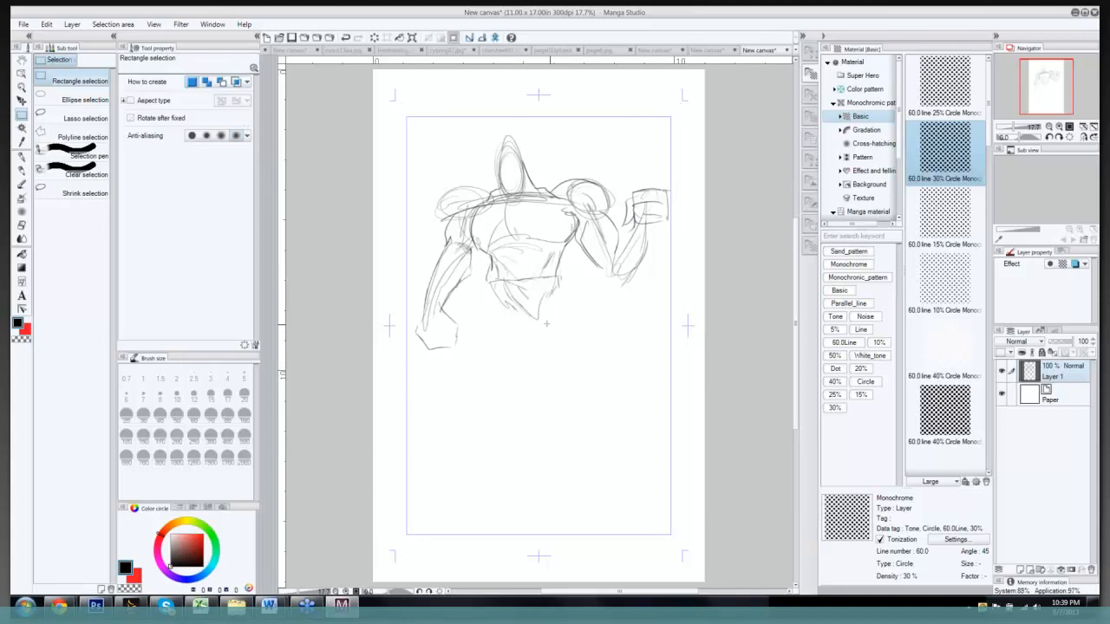
# Step: Rough in the leg on the raised-arm side with the Darker pencil, angling thigh, knee and calf outward from the pelvis
pyautogui.press('p')
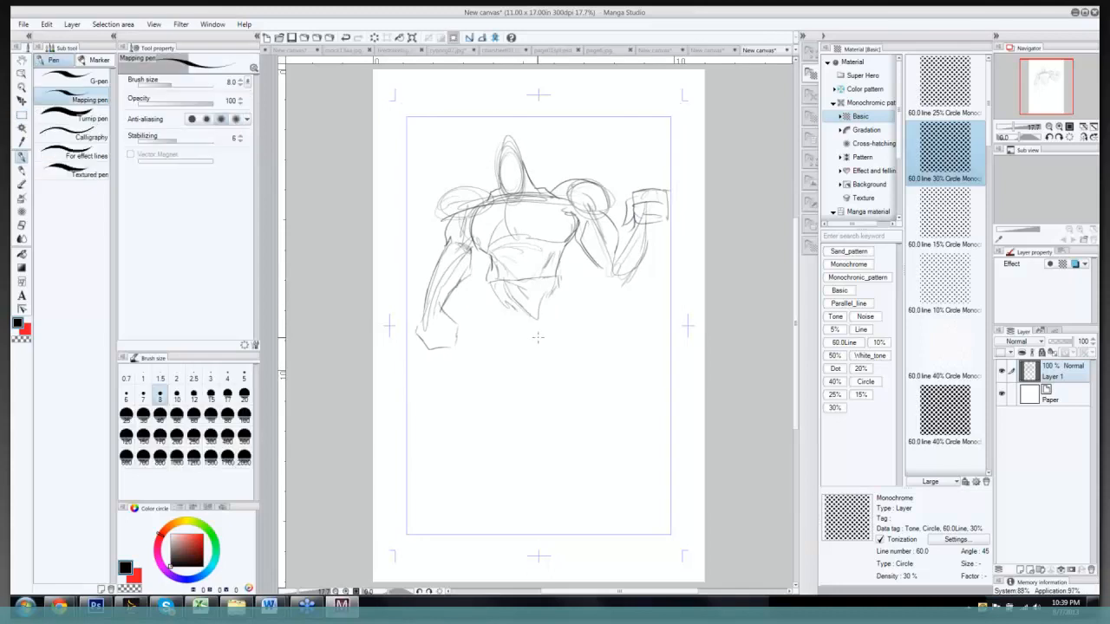
pyautogui.press('p')
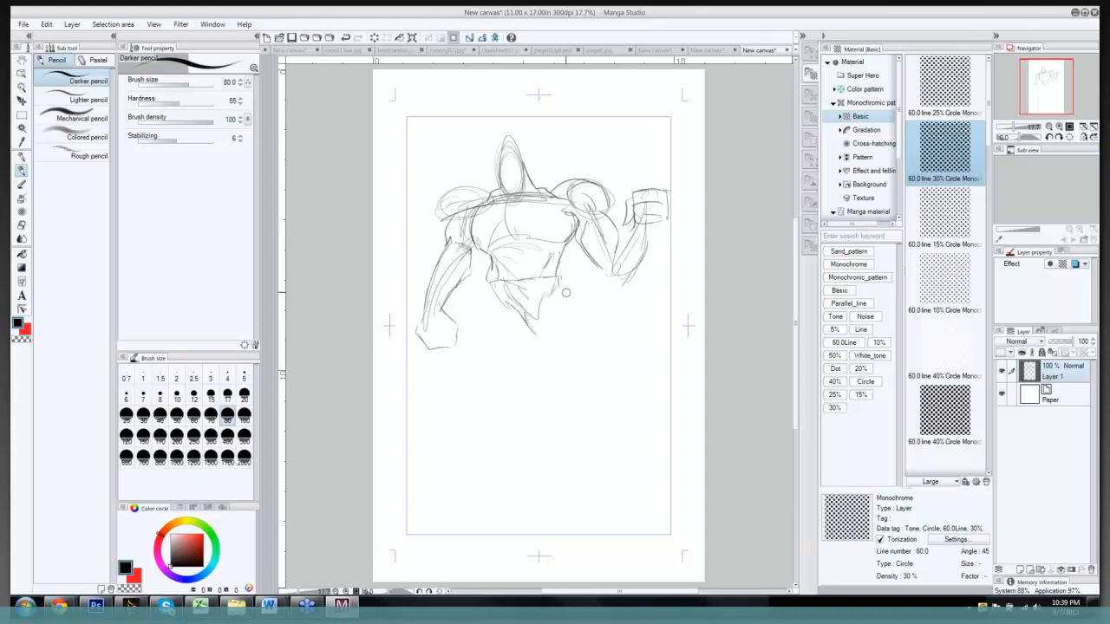
pyautogui.moveTo(567, 279)
pyautogui.mouseDown()
pyautogui.moveTo(535, 342)
pyautogui.moveTo(561, 305)
pyautogui.moveTo(529, 329)
pyautogui.moveTo(530, 320)
pyautogui.moveTo(532, 368)
pyautogui.mouseUp()
pyautogui.moveTo(529, 319)
pyautogui.mouseDown()
pyautogui.moveTo(531, 362)
pyautogui.moveTo(575, 413)
pyautogui.mouseUp()
pyautogui.moveTo(532, 347); pyautogui.dragTo(557, 388)
pyautogui.moveTo(569, 312)
pyautogui.mouseDown()
pyautogui.moveTo(606, 403)
pyautogui.moveTo(576, 409)
pyautogui.moveTo(592, 399)
pyautogui.moveTo(631, 466)
pyautogui.mouseUp()
pyautogui.moveTo(582, 432); pyautogui.dragTo(608, 477)
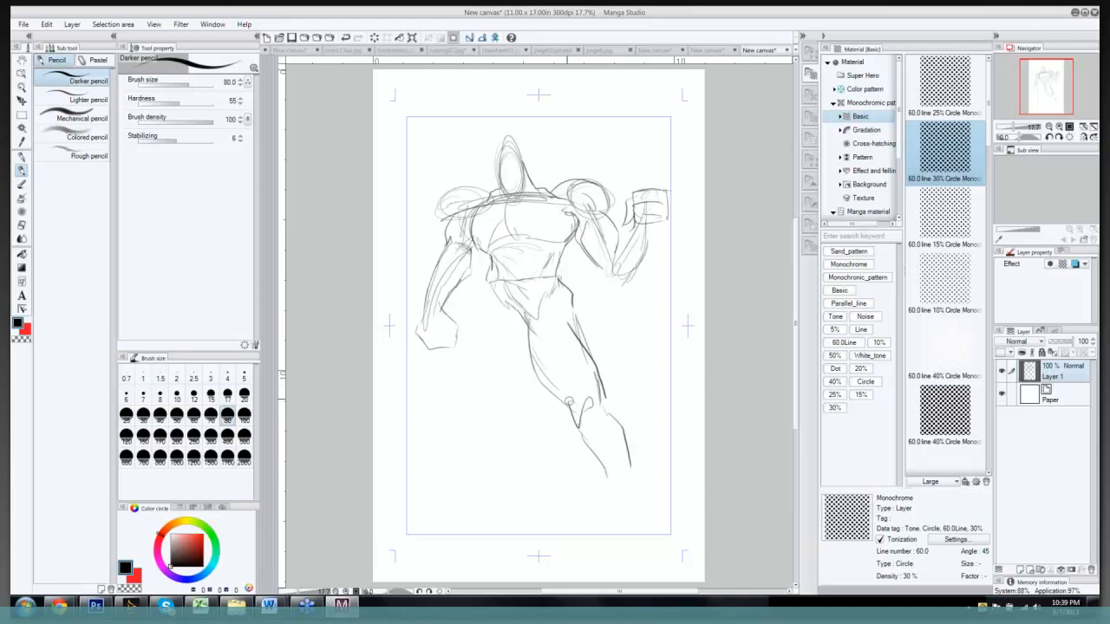
# Step: Rough in the leg on the lowered-arm side, with a straight thigh, knee, calf and large foot
pyautogui.moveTo(491, 293); pyautogui.dragTo(480, 380)
pyautogui.moveTo(479, 340); pyautogui.dragTo(490, 398)
pyautogui.moveTo(490, 296); pyautogui.dragTo(483, 364)
pyautogui.moveTo(492, 396); pyautogui.dragTo(503, 417)
pyautogui.moveTo(502, 394); pyautogui.dragTo(508, 418)
pyautogui.moveTo(526, 369); pyautogui.dragTo(525, 399)
pyautogui.moveTo(509, 315)
pyautogui.mouseDown()
pyautogui.moveTo(515, 398)
pyautogui.moveTo(537, 449)
pyautogui.mouseUp()
pyautogui.moveTo(494, 429); pyautogui.dragTo(506, 474)
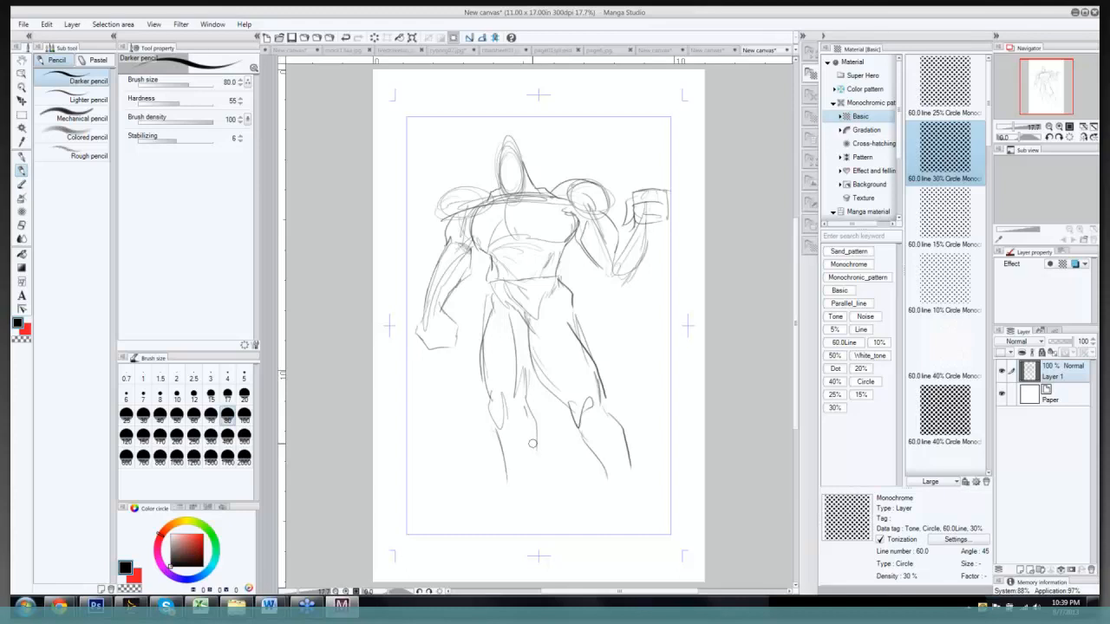
pyautogui.moveTo(533, 443); pyautogui.dragTo(552, 491)
pyautogui.moveTo(512, 500)
pyautogui.mouseDown()
pyautogui.moveTo(494, 545)
pyautogui.moveTo(475, 554)
pyautogui.moveTo(524, 564)
pyautogui.moveTo(547, 543)
pyautogui.moveTo(557, 503)
pyautogui.mouseUp()
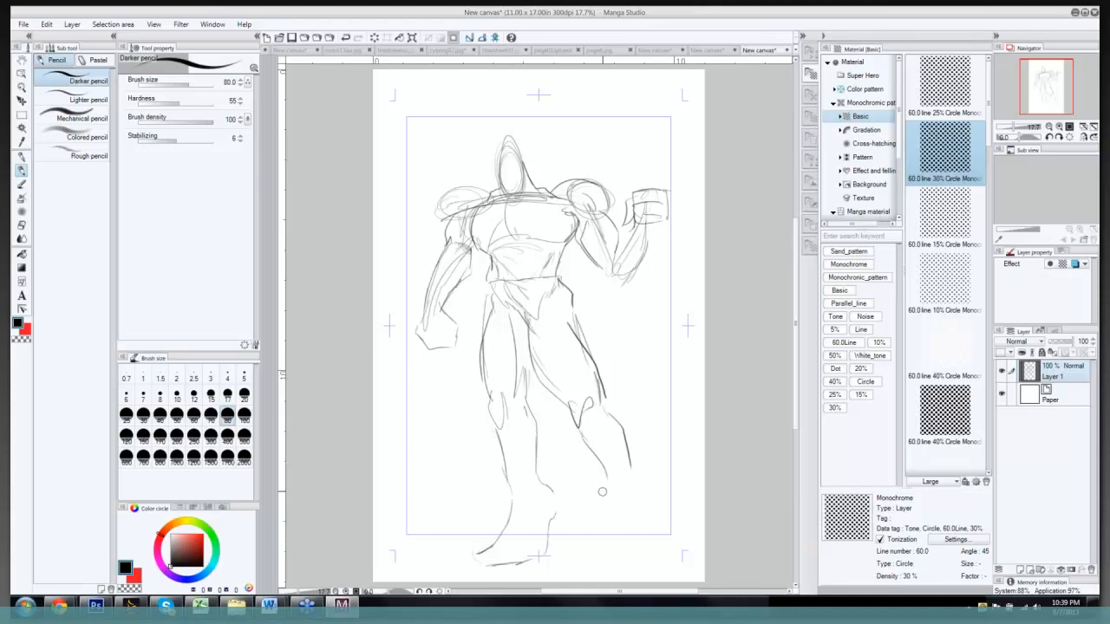
# Step: Finish the angled leg's lower calf and foot, and add a pointed spike at the raised arm's elbow
pyautogui.moveTo(603, 468)
pyautogui.mouseDown()
pyautogui.moveTo(614, 559)
pyautogui.moveTo(649, 563)
pyautogui.mouseUp()
pyautogui.moveTo(630, 474); pyautogui.dragTo(673, 559)
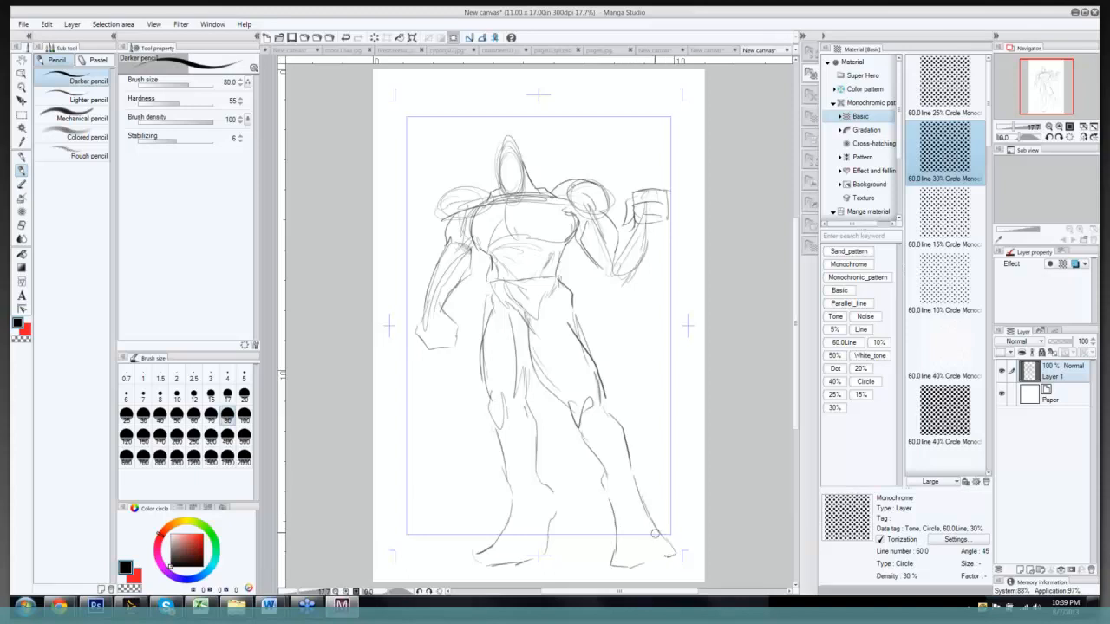
pyautogui.moveTo(647, 243); pyautogui.dragTo(612, 312)
# Step: Lasso the lowered arm, stretch it to 134% vertically and rotate it by -7 degrees beneath its shoulder
pyautogui.click(21, 113)
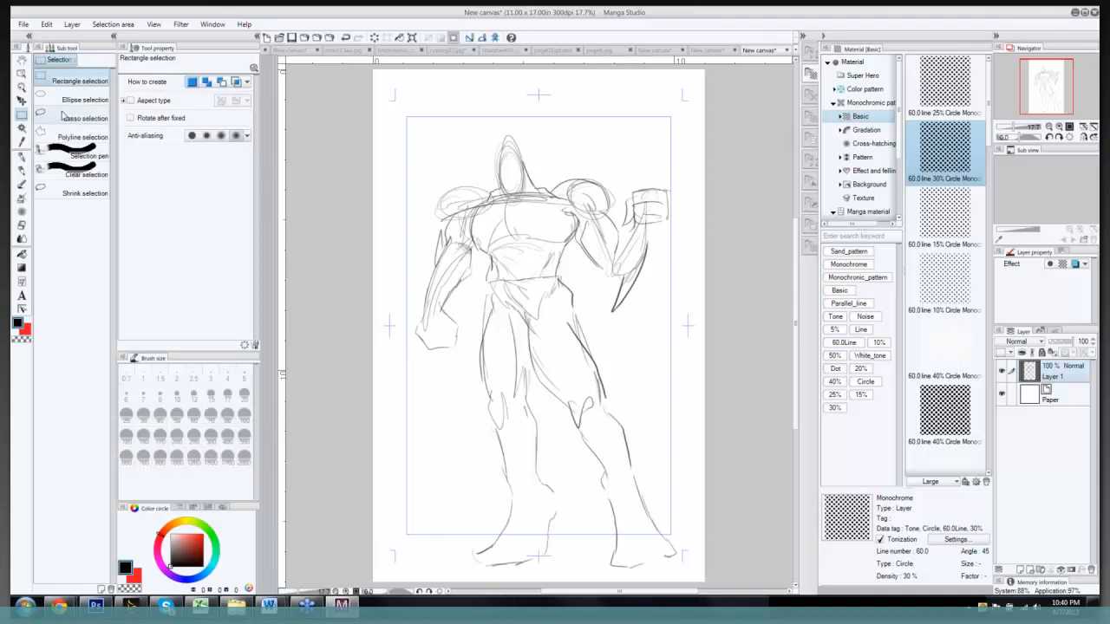
pyautogui.click(69, 118)
pyautogui.moveTo(429, 233)
pyautogui.mouseDown()
pyautogui.moveTo(484, 269)
pyautogui.moveTo(405, 270)
pyautogui.moveTo(431, 270)
pyautogui.mouseUp()
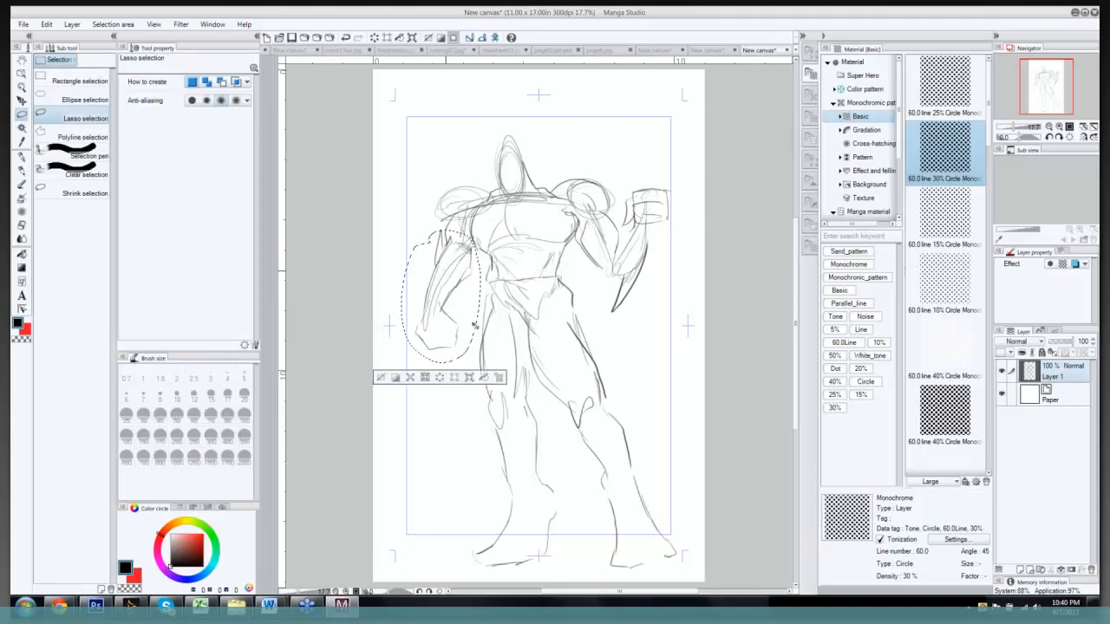
pyautogui.click(440, 377)
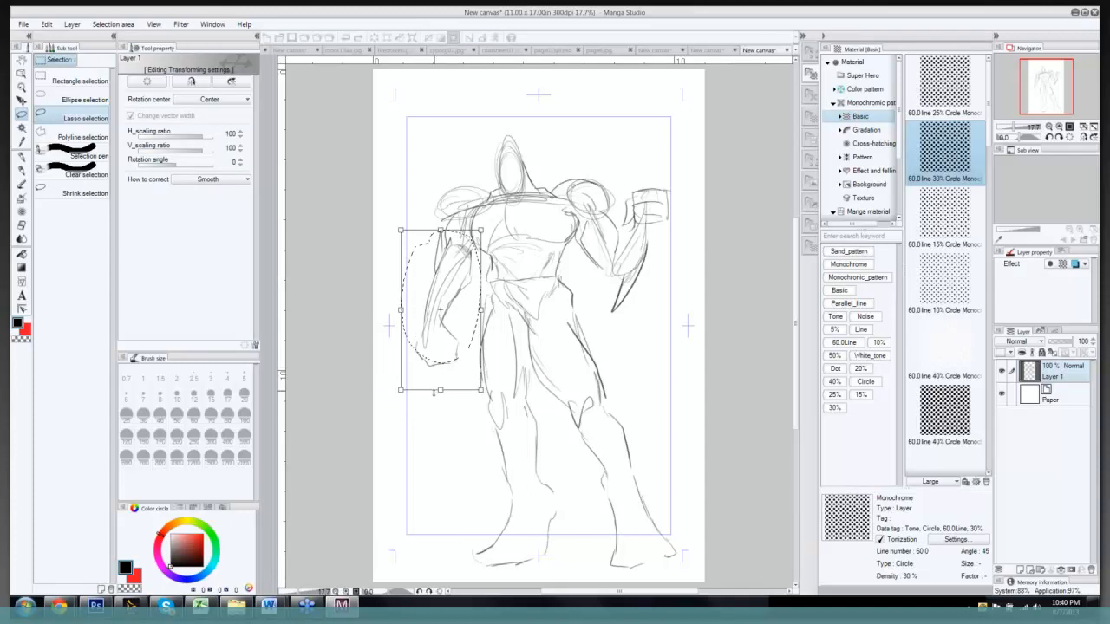
pyautogui.moveTo(434, 392); pyautogui.dragTo(436, 411)
pyautogui.moveTo(396, 303); pyautogui.dragTo(457, 249)
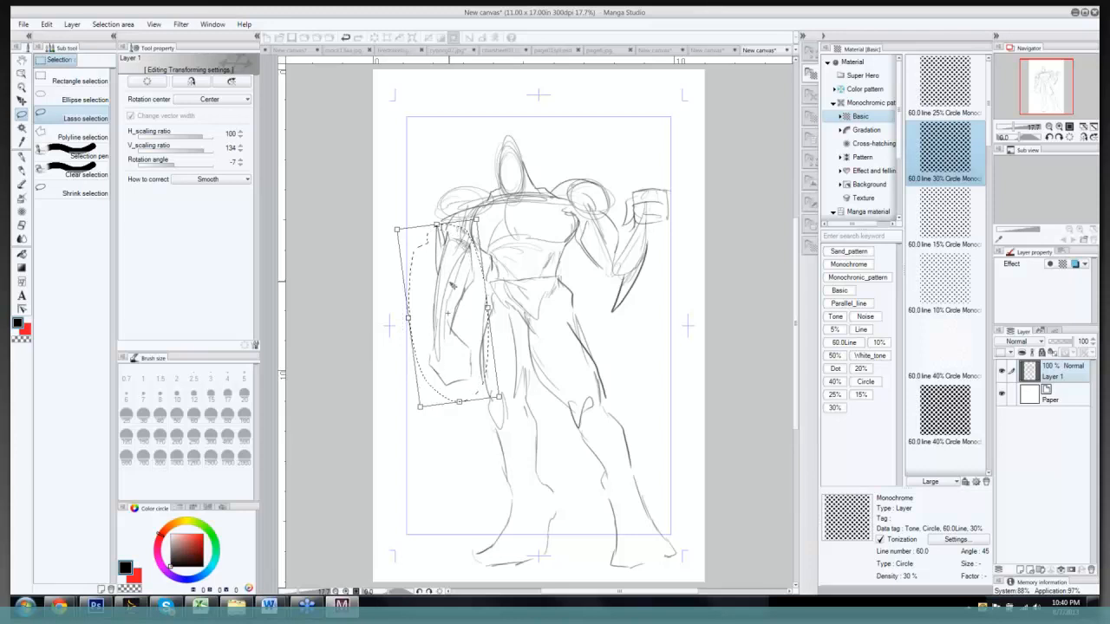
pyautogui.press('Return')
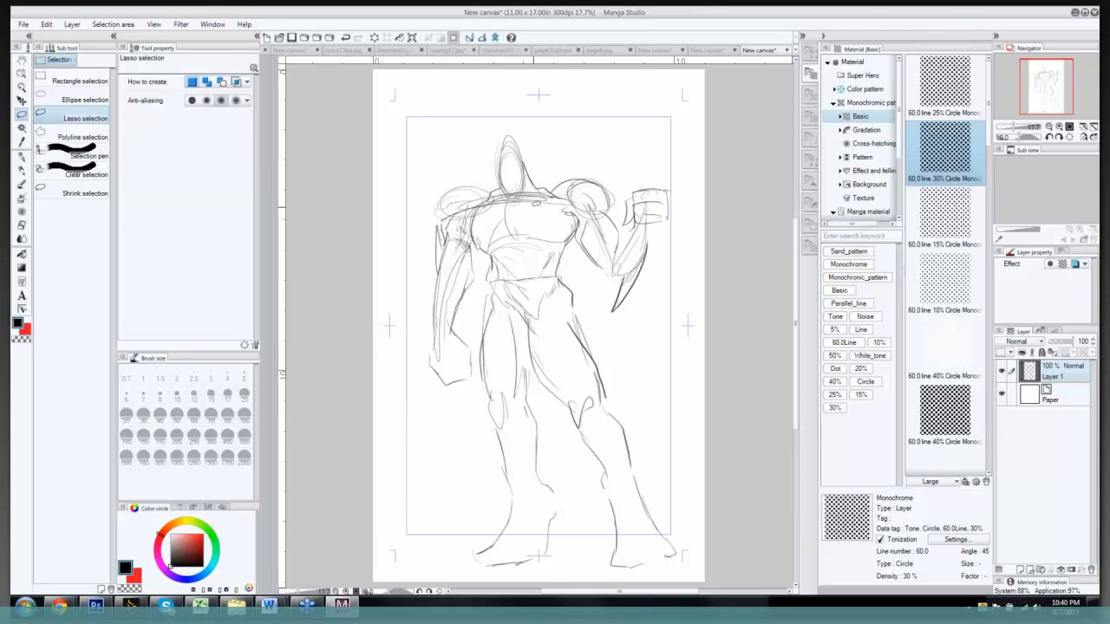
# Step: Draw a horned helmet on the head with the Darker pencil, and strengthen the shoulder, waist and pelvis contours
pyautogui.press('p')
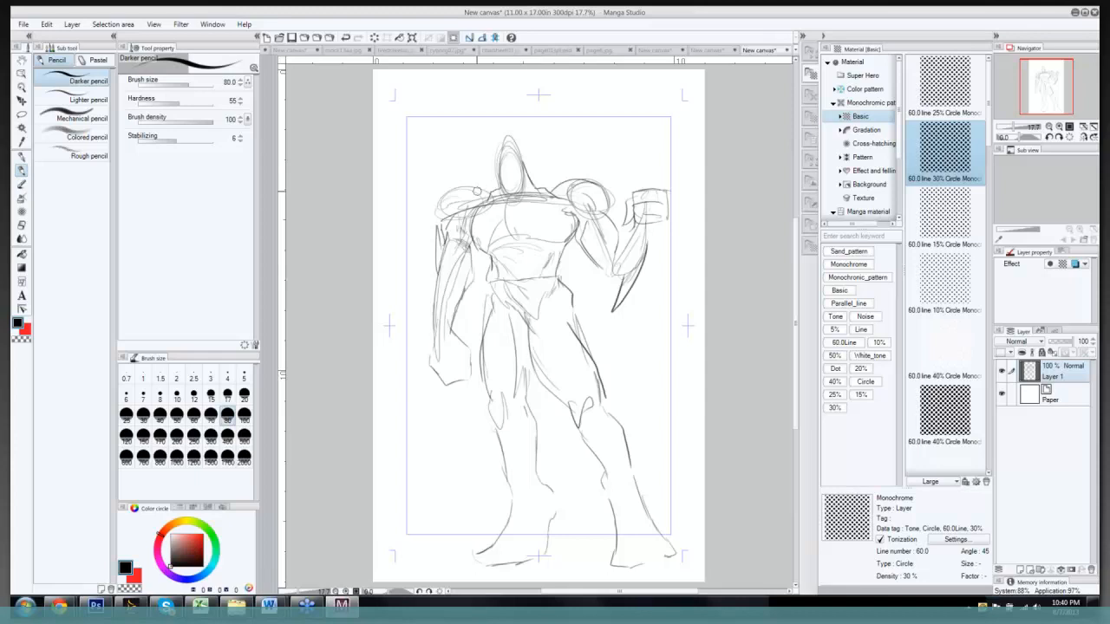
pyautogui.moveTo(494, 170); pyautogui.dragTo(526, 182)
pyautogui.moveTo(498, 163)
pyautogui.mouseDown()
pyautogui.moveTo(492, 127)
pyautogui.moveTo(512, 152)
pyautogui.moveTo(522, 135)
pyautogui.moveTo(524, 149)
pyautogui.moveTo(508, 130)
pyautogui.moveTo(502, 143)
pyautogui.moveTo(524, 141)
pyautogui.mouseUp()
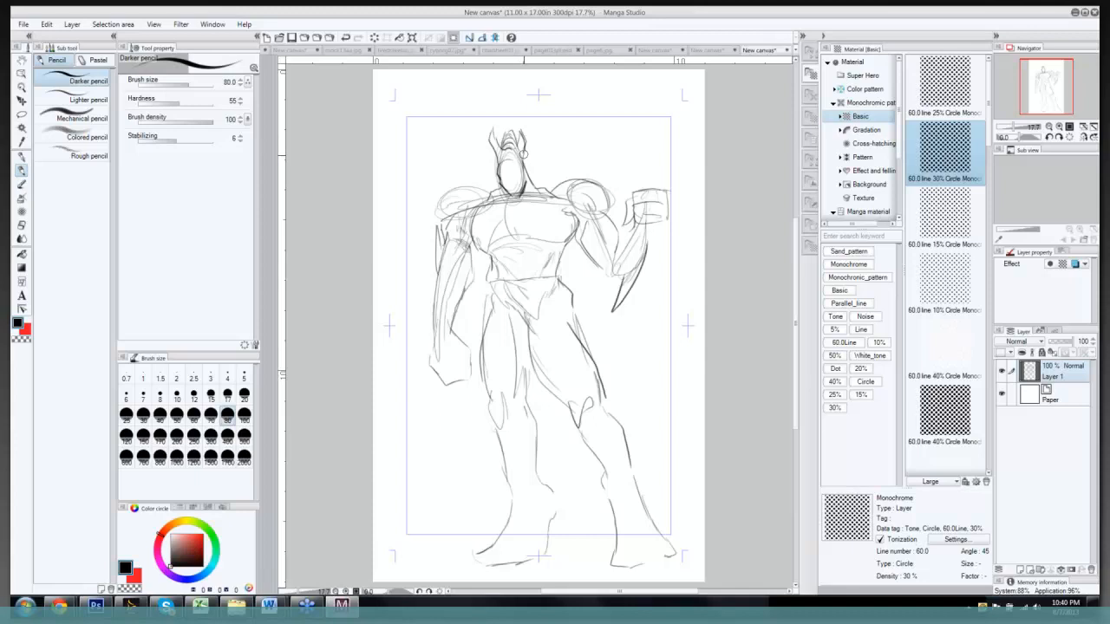
pyautogui.moveTo(438, 223)
pyautogui.mouseDown()
pyautogui.moveTo(454, 194)
pyautogui.moveTo(481, 186)
pyautogui.mouseUp()
pyautogui.moveTo(555, 185); pyautogui.dragTo(588, 177)
pyautogui.moveTo(481, 248); pyautogui.dragTo(491, 314)
pyautogui.moveTo(504, 284); pyautogui.dragTo(520, 307)
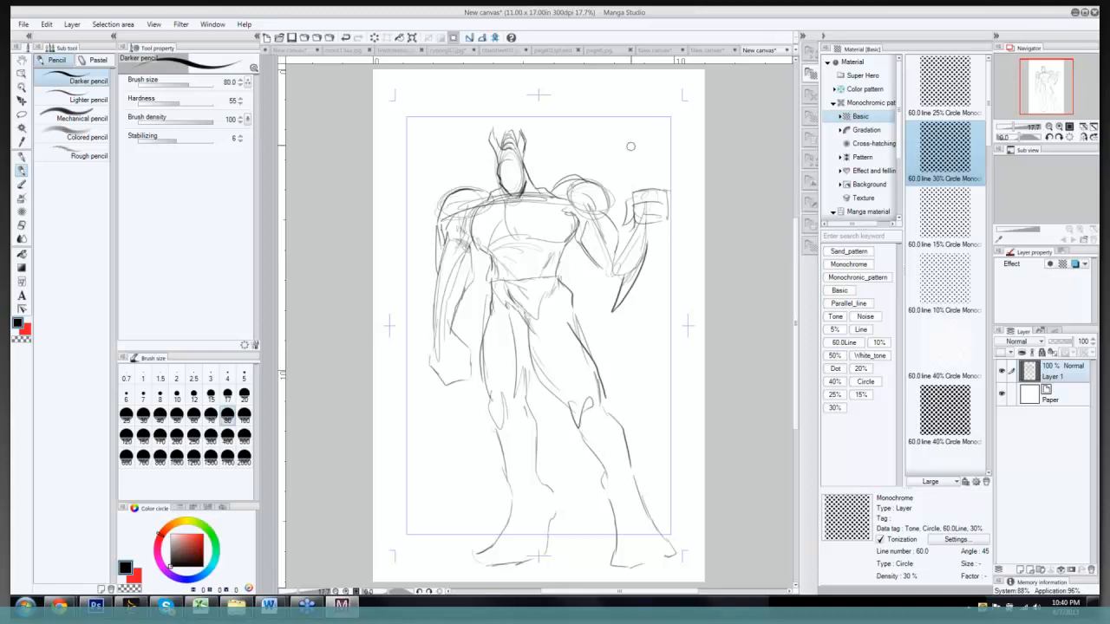
# Step: Sketch a massive war hammer above the raised fist, with a pointed cap and a long handle down to the foot
pyautogui.moveTo(576, 100)
pyautogui.mouseDown()
pyautogui.moveTo(598, 157)
pyautogui.moveTo(610, 138)
pyautogui.mouseUp()
pyautogui.moveTo(591, 92); pyautogui.dragTo(683, 100)
pyautogui.moveTo(680, 102)
pyautogui.mouseDown()
pyautogui.moveTo(614, 107)
pyautogui.moveTo(600, 154)
pyautogui.moveTo(681, 106)
pyautogui.moveTo(672, 93)
pyautogui.moveTo(595, 147)
pyautogui.moveTo(685, 149)
pyautogui.moveTo(632, 161)
pyautogui.moveTo(659, 173)
pyautogui.moveTo(647, 186)
pyautogui.moveTo(657, 178)
pyautogui.mouseUp()
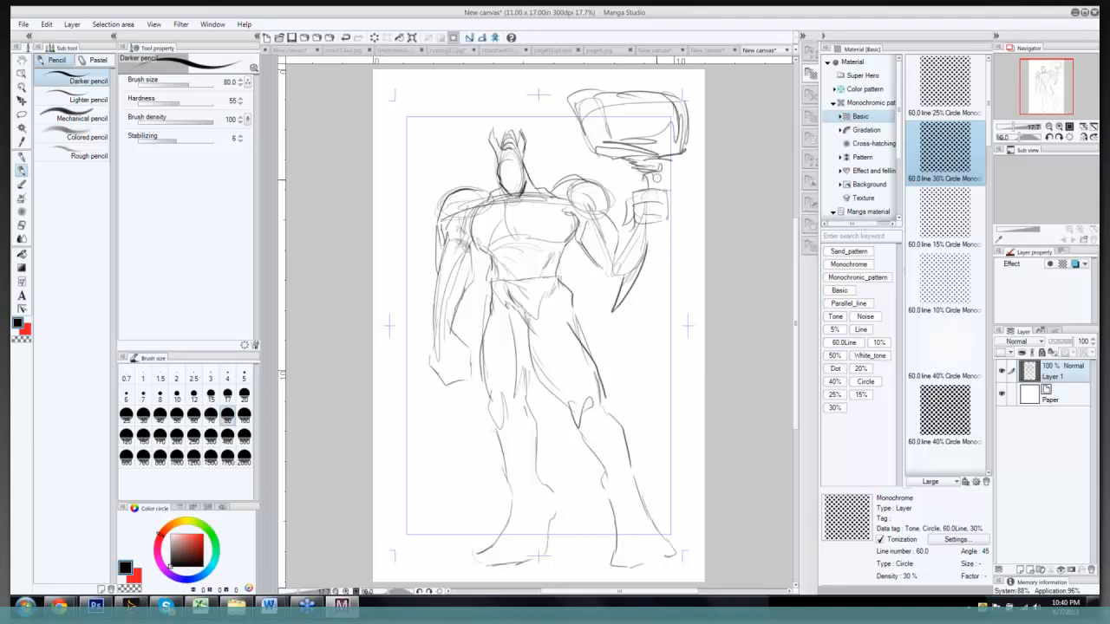
pyautogui.moveTo(643, 224)
pyautogui.mouseDown()
pyautogui.moveTo(646, 473)
pyautogui.moveTo(625, 562)
pyautogui.moveTo(652, 568)
pyautogui.moveTo(675, 553)
pyautogui.mouseUp()
pyautogui.moveTo(663, 224)
pyautogui.mouseDown()
pyautogui.moveTo(659, 454)
pyautogui.moveTo(673, 562)
pyautogui.mouseUp()
pyautogui.moveTo(660, 522); pyautogui.dragTo(666, 166)
pyautogui.moveTo(653, 116)
pyautogui.mouseDown()
pyautogui.moveTo(640, 153)
pyautogui.moveTo(623, 100)
pyautogui.moveTo(668, 151)
pyautogui.moveTo(640, 71)
pyautogui.moveTo(673, 127)
pyautogui.mouseUp()
pyautogui.moveTo(652, 230); pyautogui.dragTo(653, 260)
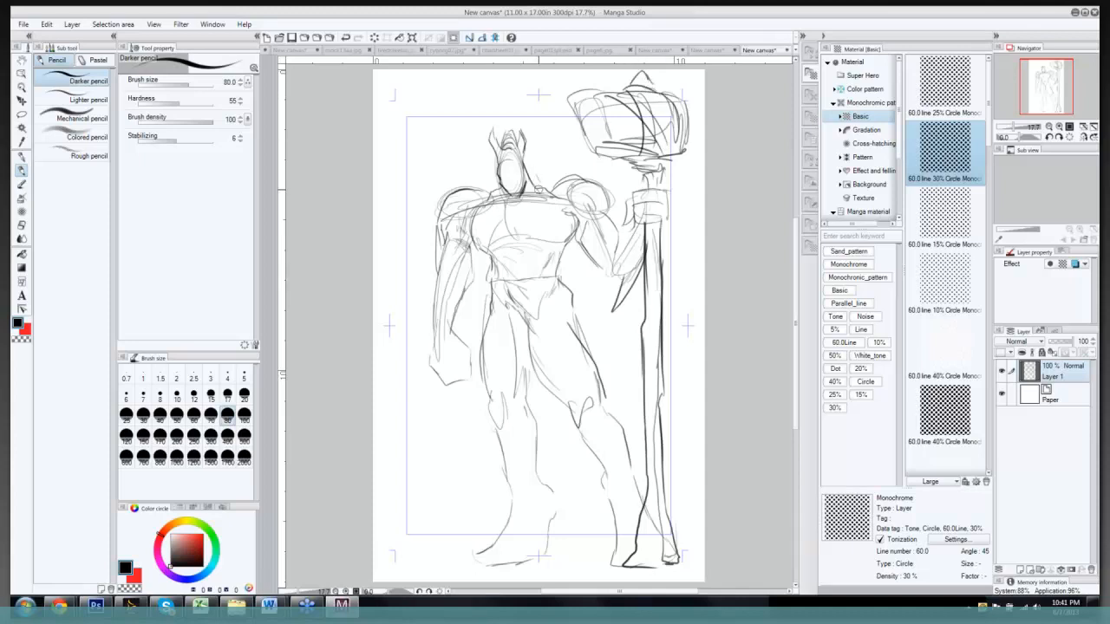
# Step: Draw abdominal detail, a dark-edged triangular loincloth and crossed straps over the waist
pyautogui.moveTo(511, 258)
pyautogui.mouseDown()
pyautogui.moveTo(518, 271)
pyautogui.moveTo(548, 243)
pyautogui.moveTo(551, 276)
pyautogui.mouseUp()
pyautogui.moveTo(501, 289)
pyautogui.mouseDown()
pyautogui.moveTo(531, 326)
pyautogui.moveTo(517, 279)
pyautogui.moveTo(547, 278)
pyautogui.moveTo(530, 327)
pyautogui.moveTo(542, 306)
pyautogui.mouseUp()
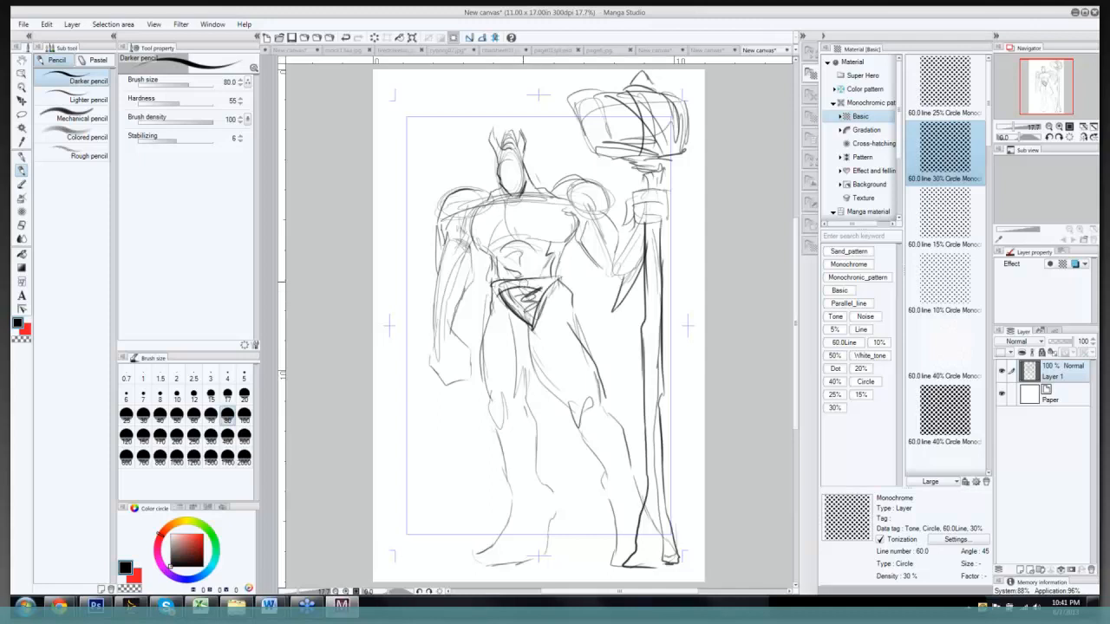
pyautogui.moveTo(486, 249); pyautogui.dragTo(555, 253)
pyautogui.moveTo(493, 276); pyautogui.dragTo(553, 234)
pyautogui.moveTo(482, 248); pyautogui.dragTo(540, 270)
# Step: Build up layered, spiky shoulder armor with dark strokes above the lowered arm
pyautogui.moveTo(485, 192); pyautogui.dragTo(441, 194)
pyautogui.moveTo(441, 194); pyautogui.dragTo(476, 207)
pyautogui.moveTo(441, 216)
pyautogui.mouseDown()
pyautogui.moveTo(470, 218)
pyautogui.moveTo(469, 230)
pyautogui.mouseUp()
pyautogui.moveTo(443, 177)
pyautogui.mouseDown()
pyautogui.moveTo(492, 193)
pyautogui.moveTo(439, 192)
pyautogui.moveTo(436, 222)
pyautogui.mouseUp()
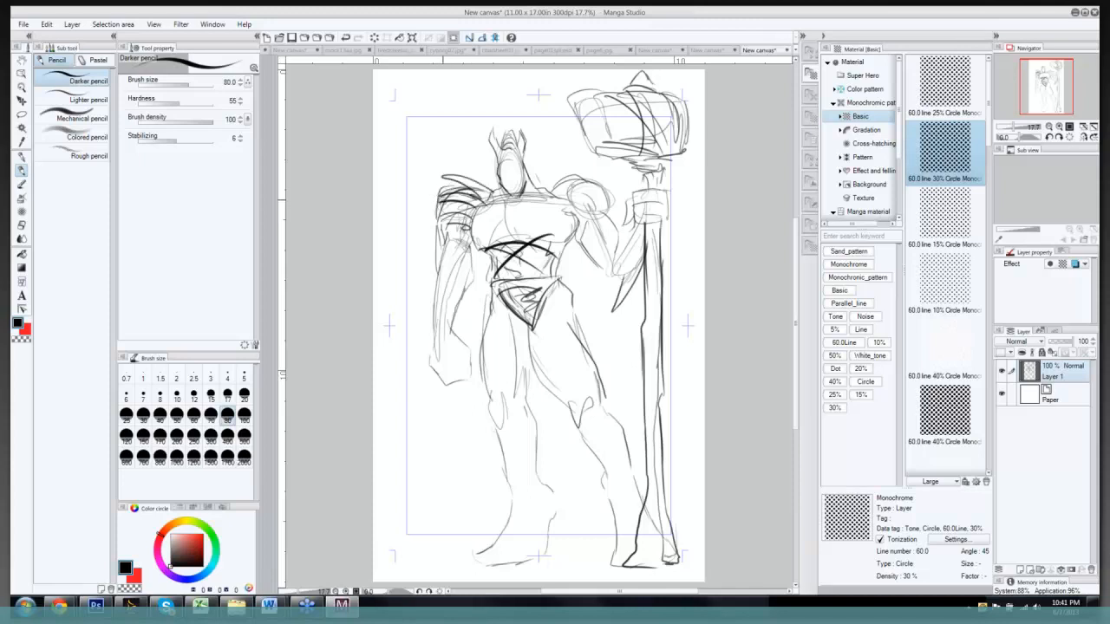
pyautogui.moveTo(441, 184)
pyautogui.mouseDown()
pyautogui.moveTo(425, 221)
pyautogui.moveTo(439, 238)
pyautogui.mouseUp()
pyautogui.moveTo(442, 182)
pyautogui.mouseDown()
pyautogui.moveTo(438, 237)
pyautogui.moveTo(459, 177)
pyautogui.moveTo(491, 194)
pyautogui.mouseUp()
pyautogui.moveTo(468, 149)
pyautogui.mouseDown()
pyautogui.moveTo(494, 196)
pyautogui.moveTo(482, 182)
pyautogui.moveTo(486, 205)
pyautogui.moveTo(494, 196)
pyautogui.moveTo(487, 243)
pyautogui.mouseUp()
pyautogui.moveTo(493, 182)
pyautogui.mouseDown()
pyautogui.moveTo(482, 248)
pyautogui.moveTo(442, 196)
pyautogui.moveTo(446, 209)
pyautogui.mouseUp()
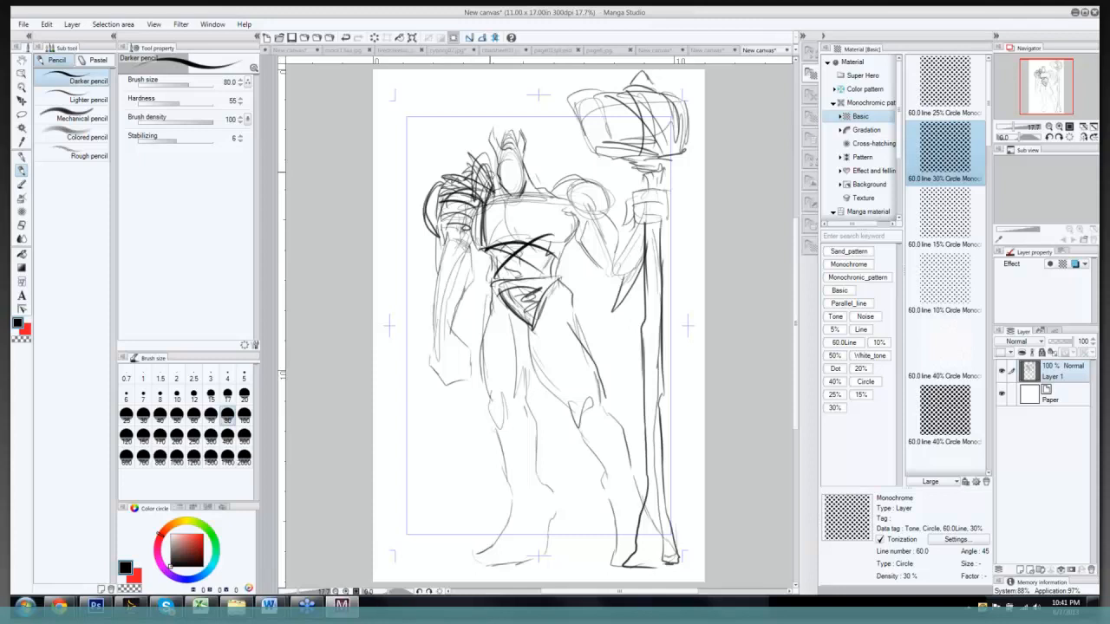
# Step: Add a raised collar plate beside the head, and a long curved blade guard with banding on the lowered forearm
pyautogui.moveTo(511, 176)
pyautogui.mouseDown()
pyautogui.moveTo(557, 148)
pyautogui.moveTo(562, 182)
pyautogui.moveTo(528, 168)
pyautogui.mouseUp()
pyautogui.moveTo(438, 238); pyautogui.dragTo(427, 322)
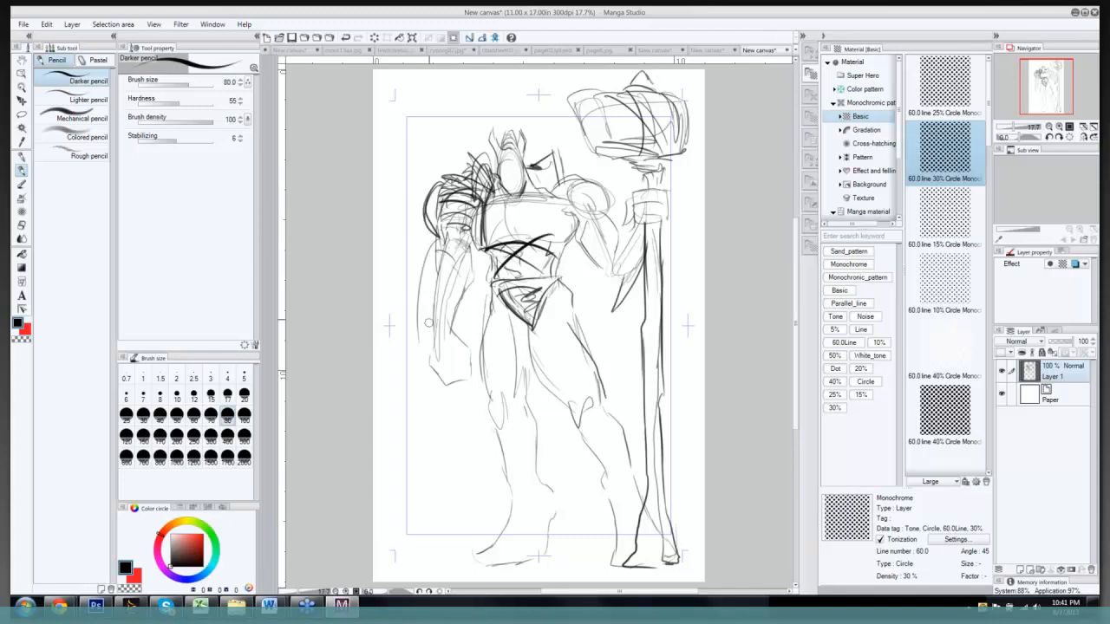
pyautogui.moveTo(424, 259); pyautogui.dragTo(420, 364)
pyautogui.moveTo(414, 257)
pyautogui.mouseDown()
pyautogui.moveTo(422, 378)
pyautogui.moveTo(439, 254)
pyautogui.moveTo(438, 310)
pyautogui.moveTo(455, 284)
pyautogui.moveTo(447, 310)
pyautogui.moveTo(457, 334)
pyautogui.mouseUp()
pyautogui.moveTo(469, 271); pyautogui.dragTo(472, 261)
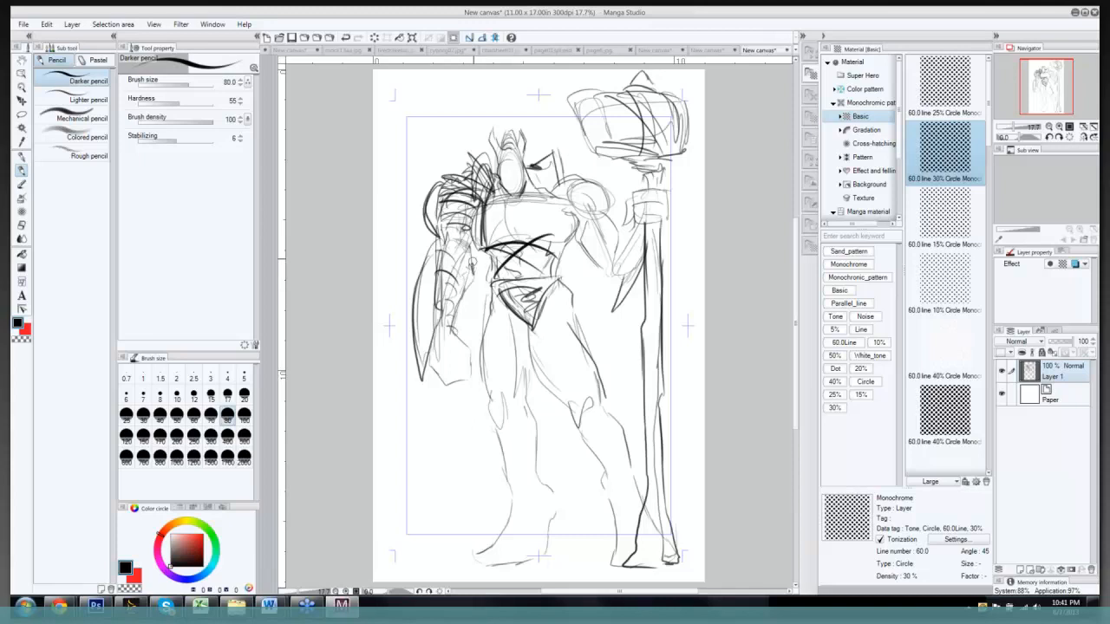
pyautogui.moveTo(477, 213); pyautogui.dragTo(474, 271)
# Step: Draw the round chest plate and facial features, then detail the collar, upper-arm band and forearm on the raised-arm side
pyautogui.moveTo(573, 197)
pyautogui.mouseDown()
pyautogui.moveTo(545, 192)
pyautogui.moveTo(537, 242)
pyautogui.moveTo(529, 211)
pyautogui.moveTo(551, 246)
pyautogui.moveTo(562, 233)
pyautogui.moveTo(557, 199)
pyautogui.moveTo(564, 209)
pyautogui.moveTo(549, 243)
pyautogui.mouseUp()
pyautogui.moveTo(497, 202)
pyautogui.mouseDown()
pyautogui.moveTo(518, 216)
pyautogui.moveTo(522, 174)
pyautogui.mouseUp()
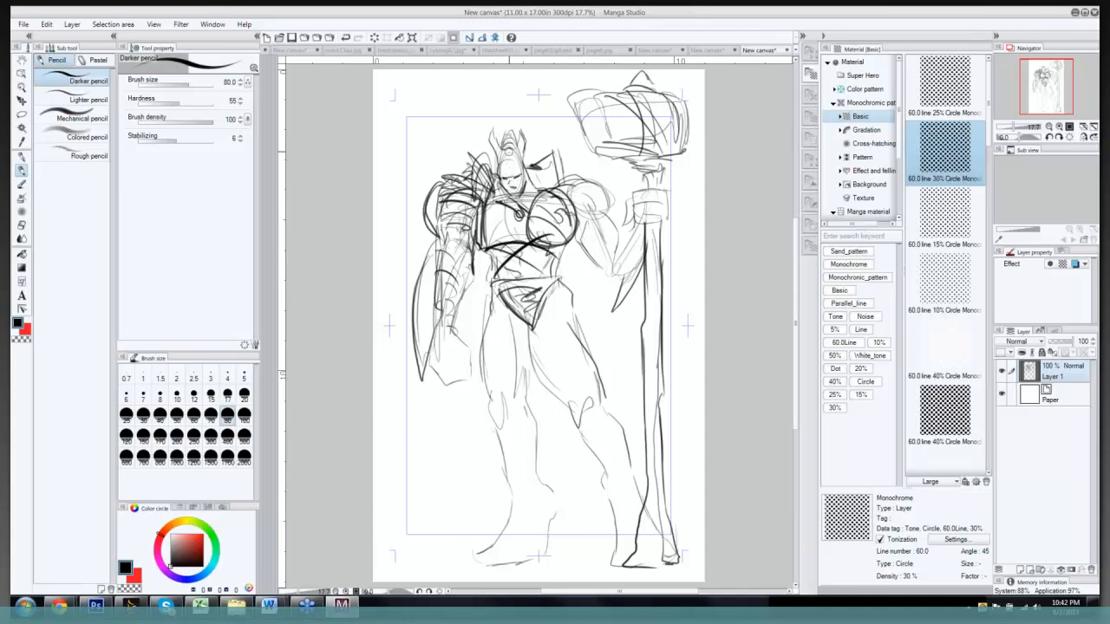
pyautogui.moveTo(527, 167)
pyautogui.mouseDown()
pyautogui.moveTo(543, 159)
pyautogui.moveTo(560, 169)
pyautogui.moveTo(546, 186)
pyautogui.moveTo(560, 184)
pyautogui.mouseUp()
pyautogui.moveTo(608, 212)
pyautogui.mouseDown()
pyautogui.moveTo(583, 245)
pyautogui.moveTo(603, 224)
pyautogui.mouseUp()
pyautogui.moveTo(632, 220)
pyautogui.mouseDown()
pyautogui.moveTo(611, 237)
pyautogui.moveTo(630, 288)
pyautogui.mouseUp()
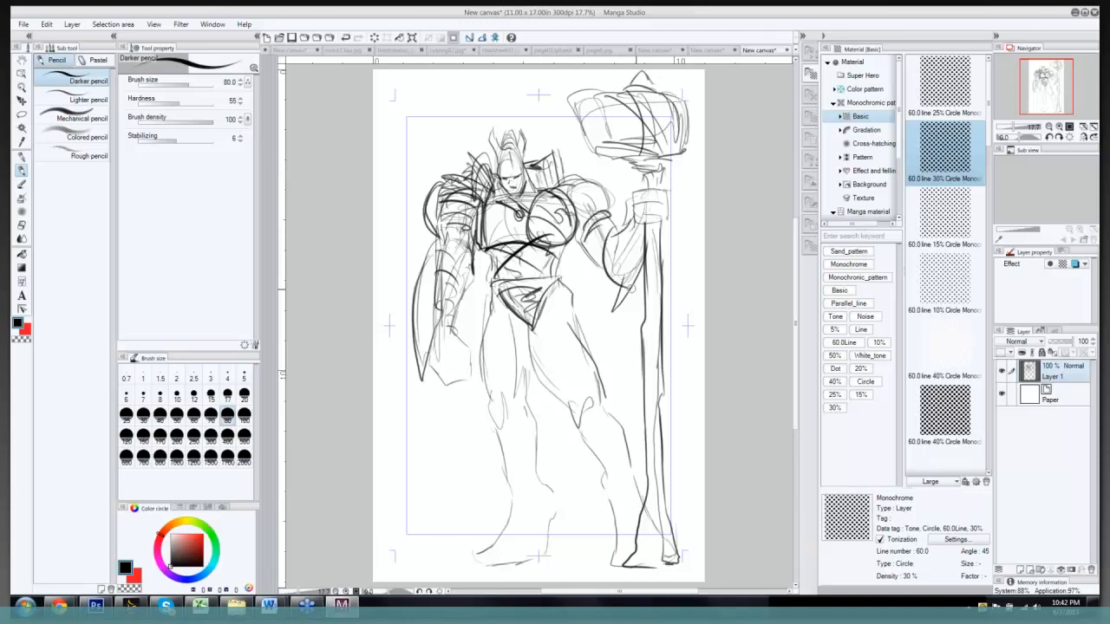
# Step: Add banding to the raised arm's forearm and draw long hanging skirt strips from the belt down over both thighs
pyautogui.moveTo(640, 229); pyautogui.dragTo(611, 279)
pyautogui.moveTo(624, 243); pyautogui.dragTo(607, 273)
pyautogui.moveTo(548, 211)
pyautogui.mouseDown()
pyautogui.moveTo(560, 224)
pyautogui.moveTo(557, 285)
pyautogui.moveTo(486, 325)
pyautogui.moveTo(482, 351)
pyautogui.mouseUp()
pyautogui.moveTo(472, 352); pyautogui.dragTo(490, 353)
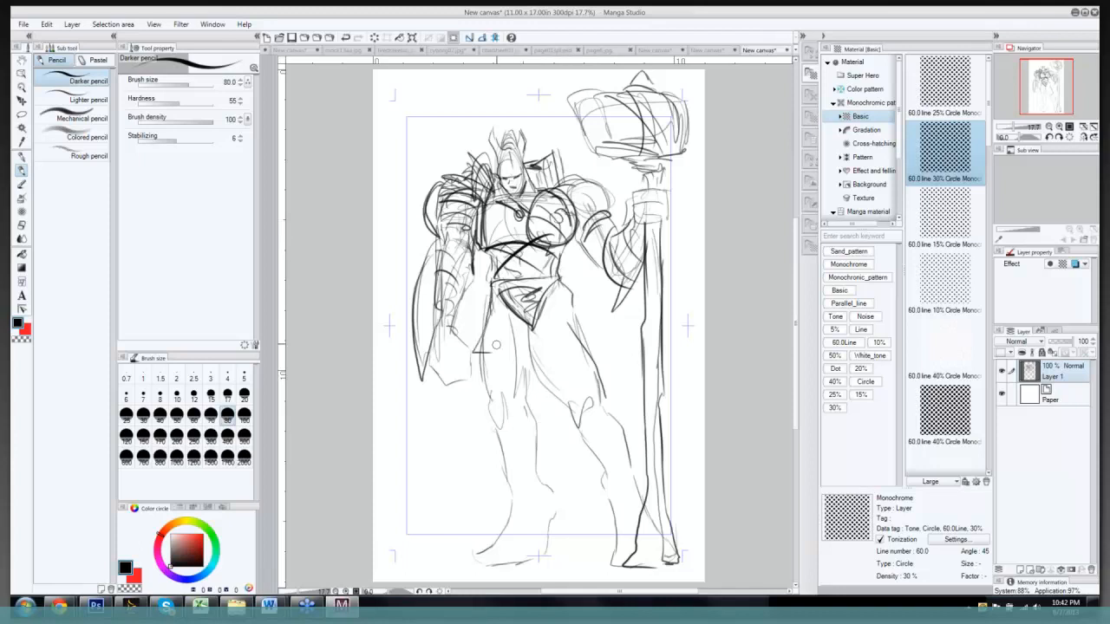
pyautogui.moveTo(501, 298)
pyautogui.mouseDown()
pyautogui.moveTo(496, 360)
pyautogui.moveTo(509, 396)
pyautogui.mouseUp()
pyautogui.moveTo(524, 322); pyautogui.dragTo(536, 396)
pyautogui.moveTo(534, 327)
pyautogui.mouseDown()
pyautogui.moveTo(556, 405)
pyautogui.moveTo(544, 305)
pyautogui.moveTo(571, 346)
pyautogui.mouseUp()
pyautogui.moveTo(566, 274); pyautogui.dragTo(598, 362)
pyautogui.moveTo(562, 288); pyautogui.dragTo(582, 370)
pyautogui.moveTo(490, 328); pyautogui.dragTo(509, 408)
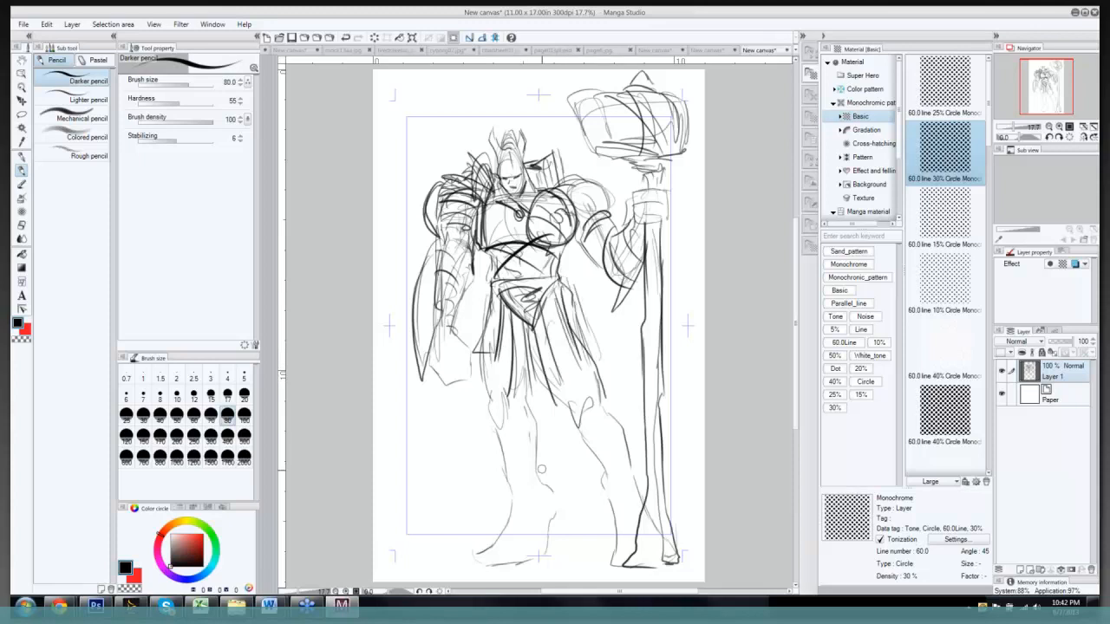
# Step: Draw spikes at the calves, define the foot and shin below the lowered arm, and outline that arm's forearm and clenched fist
pyautogui.moveTo(546, 463)
pyautogui.mouseDown()
pyautogui.moveTo(557, 501)
pyautogui.moveTo(604, 469)
pyautogui.mouseUp()
pyautogui.moveTo(590, 409); pyautogui.dragTo(620, 482)
pyautogui.moveTo(510, 546)
pyautogui.mouseDown()
pyautogui.moveTo(487, 563)
pyautogui.moveTo(526, 560)
pyautogui.moveTo(473, 557)
pyautogui.moveTo(519, 544)
pyautogui.mouseUp()
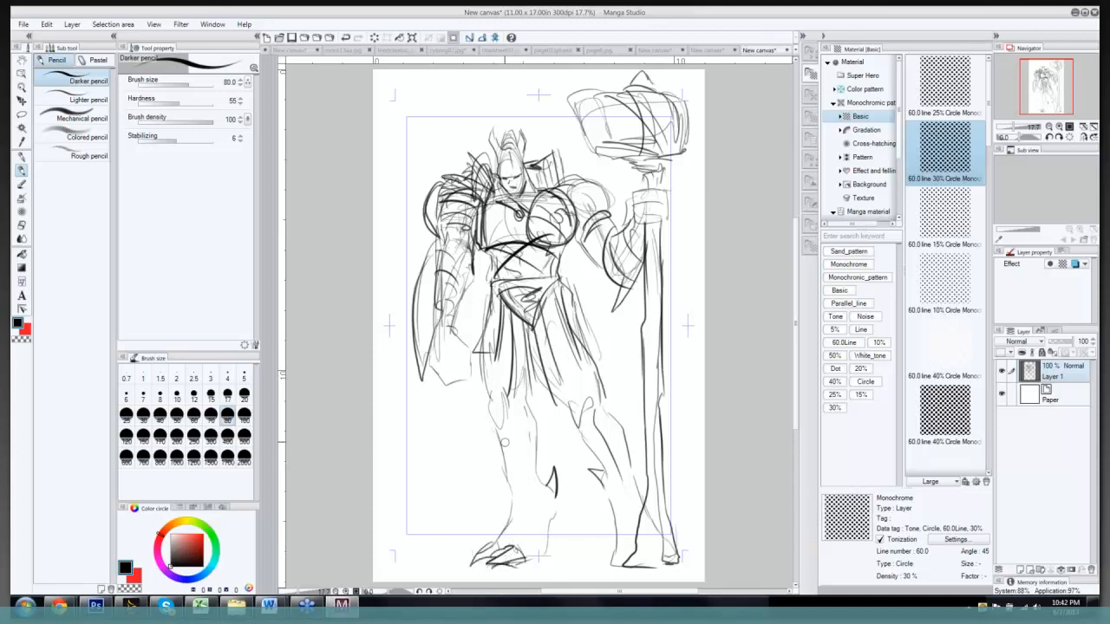
pyautogui.moveTo(504, 442); pyautogui.dragTo(510, 538)
pyautogui.moveTo(456, 359)
pyautogui.mouseDown()
pyautogui.moveTo(441, 357)
pyautogui.moveTo(457, 380)
pyautogui.moveTo(472, 375)
pyautogui.mouseUp()
pyautogui.moveTo(428, 262)
pyautogui.mouseDown()
pyautogui.moveTo(438, 340)
pyautogui.moveTo(451, 340)
pyautogui.mouseUp()
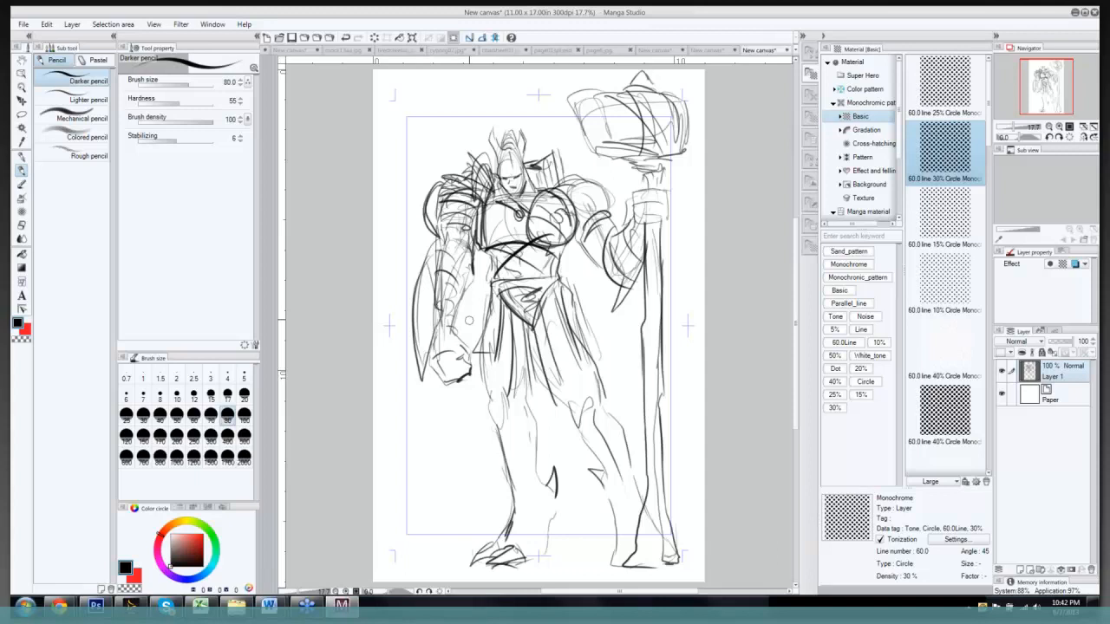
# Step: Darken the raised-arm shoulder and torso edges, shade the skirt strips beside the loincloth, and add chest and abdominal detail
pyautogui.moveTo(557, 176)
pyautogui.mouseDown()
pyautogui.moveTo(595, 181)
pyautogui.moveTo(602, 209)
pyautogui.moveTo(579, 210)
pyautogui.moveTo(560, 271)
pyautogui.mouseUp()
pyautogui.moveTo(559, 274)
pyautogui.mouseDown()
pyautogui.moveTo(598, 366)
pyautogui.moveTo(566, 363)
pyautogui.moveTo(601, 370)
pyautogui.mouseUp()
pyautogui.moveTo(558, 311)
pyautogui.mouseDown()
pyautogui.moveTo(545, 353)
pyautogui.moveTo(562, 367)
pyautogui.moveTo(547, 371)
pyautogui.mouseUp()
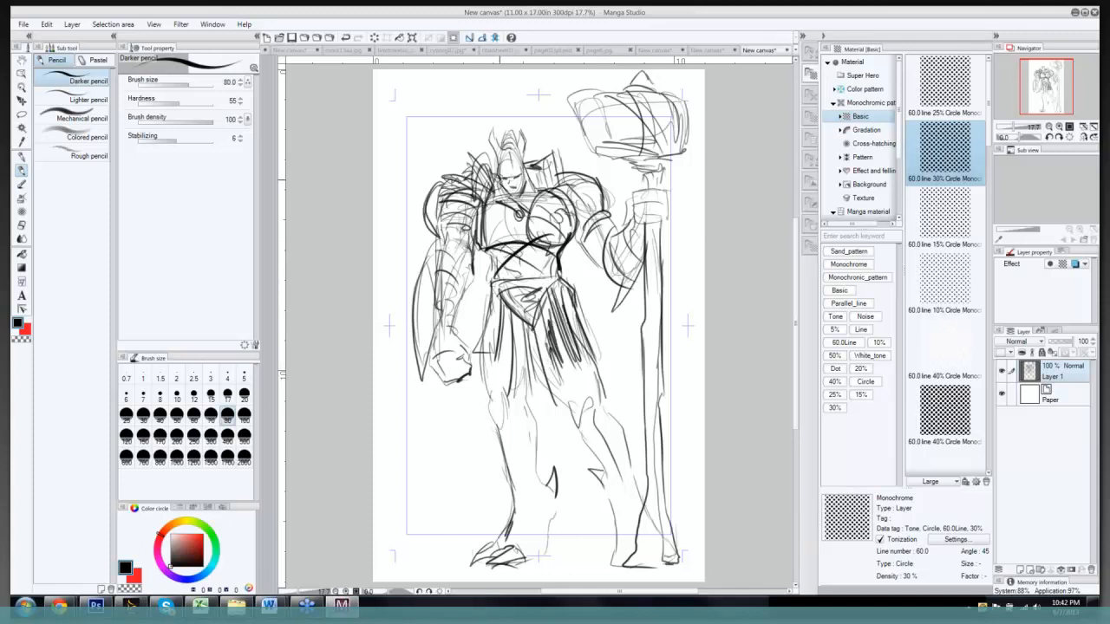
pyautogui.moveTo(500, 180)
pyautogui.mouseDown()
pyautogui.moveTo(516, 194)
pyautogui.moveTo(524, 185)
pyautogui.moveTo(498, 284)
pyautogui.mouseUp()
pyautogui.moveTo(558, 255)
pyautogui.mouseDown()
pyautogui.moveTo(560, 271)
pyautogui.moveTo(538, 255)
pyautogui.moveTo(543, 276)
pyautogui.mouseUp()
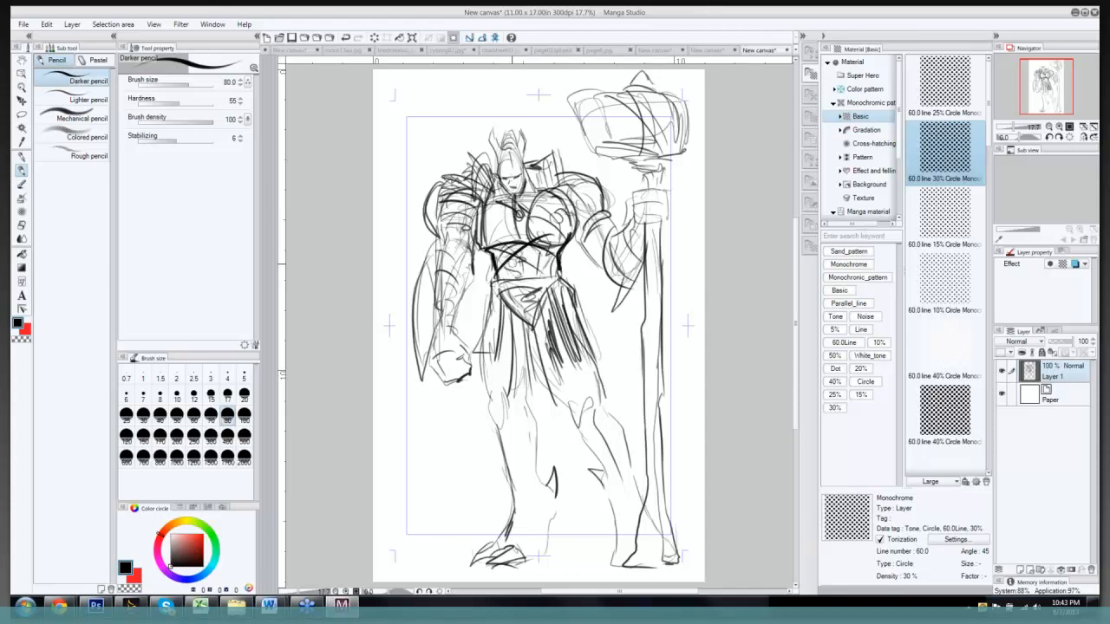
# Step: Draw long oval shin guards with dark outlines on both lower legs
pyautogui.moveTo(515, 380); pyautogui.dragTo(524, 444)
pyautogui.moveTo(529, 461); pyautogui.dragTo(532, 490)
pyautogui.moveTo(492, 430)
pyautogui.mouseDown()
pyautogui.moveTo(528, 416)
pyautogui.moveTo(501, 510)
pyautogui.moveTo(520, 512)
pyautogui.mouseUp()
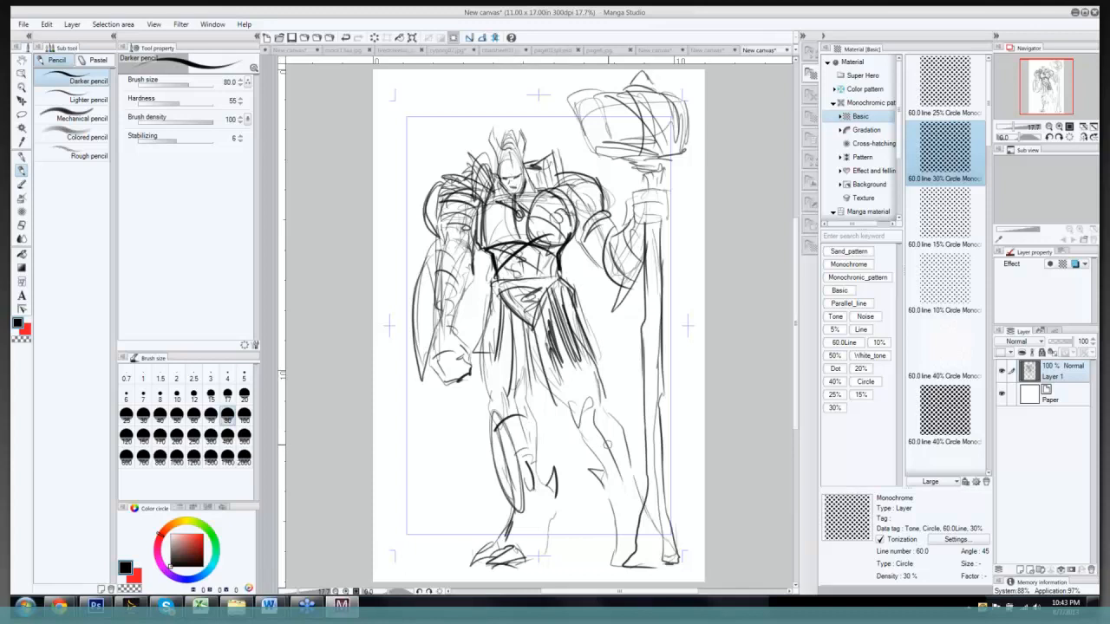
pyautogui.moveTo(613, 422)
pyautogui.mouseDown()
pyautogui.moveTo(617, 503)
pyautogui.moveTo(633, 509)
pyautogui.mouseUp()
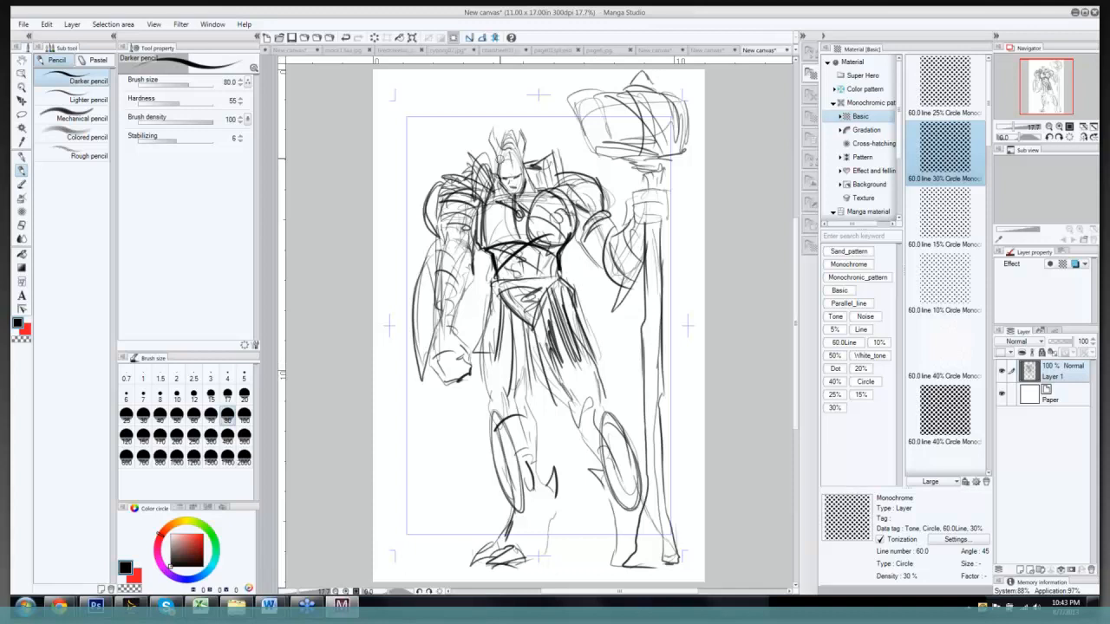
# Step: Add an oval emblem to the helmet's forehead, then erase the raised collar plate beside the head and redraw the shoulder line
pyautogui.moveTo(498, 153); pyautogui.dragTo(512, 175)
pyautogui.press('e')
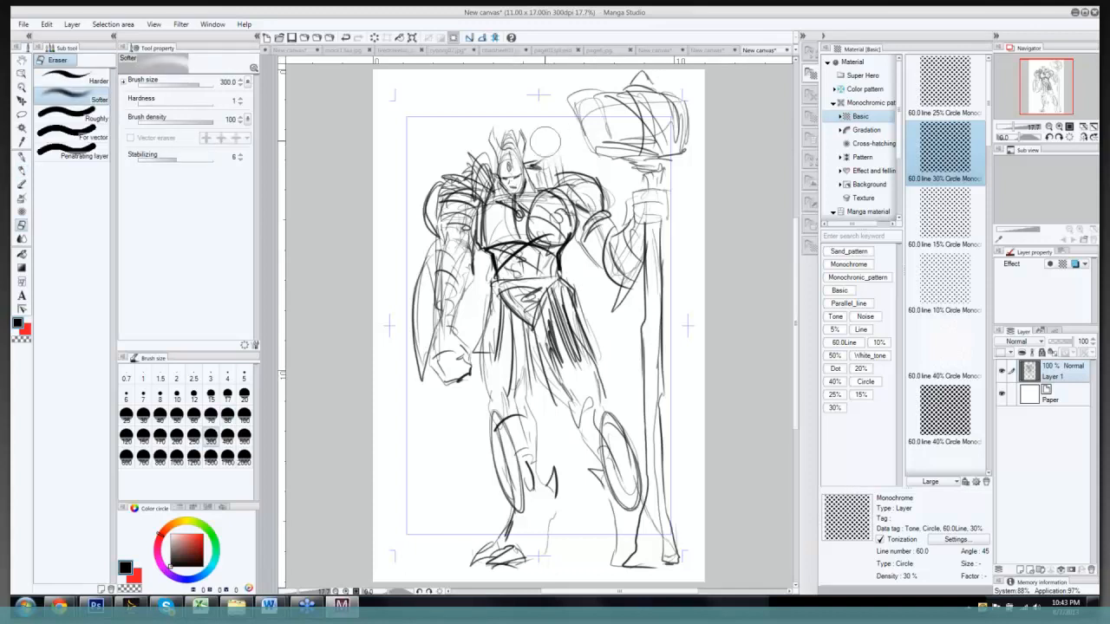
pyautogui.click(94, 78)
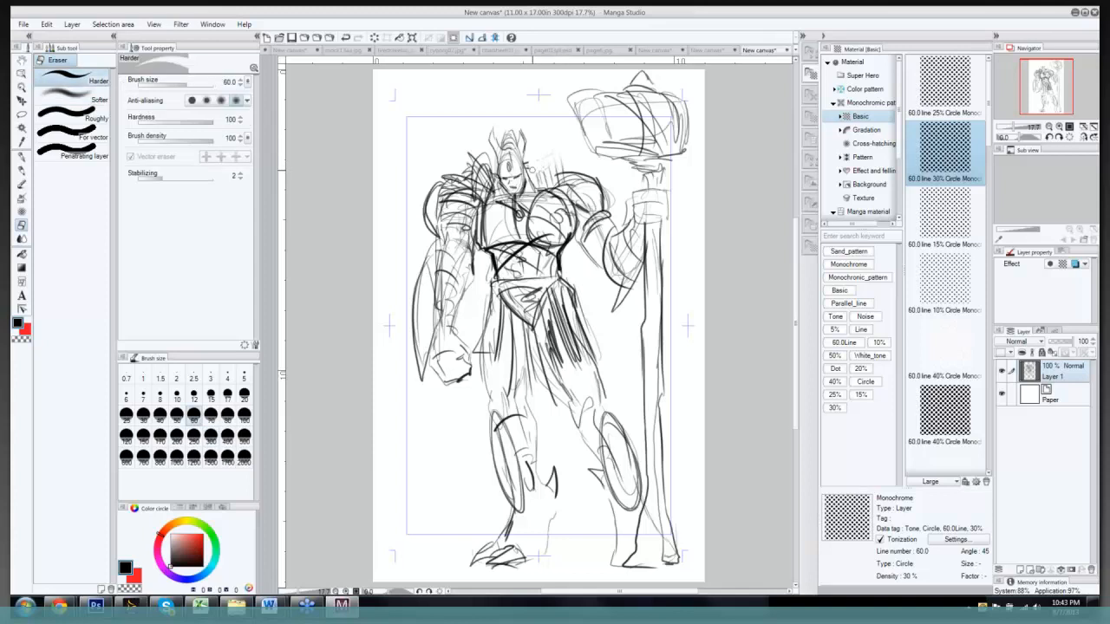
pyautogui.moveTo(542, 175); pyautogui.dragTo(562, 163)
pyautogui.press('p')
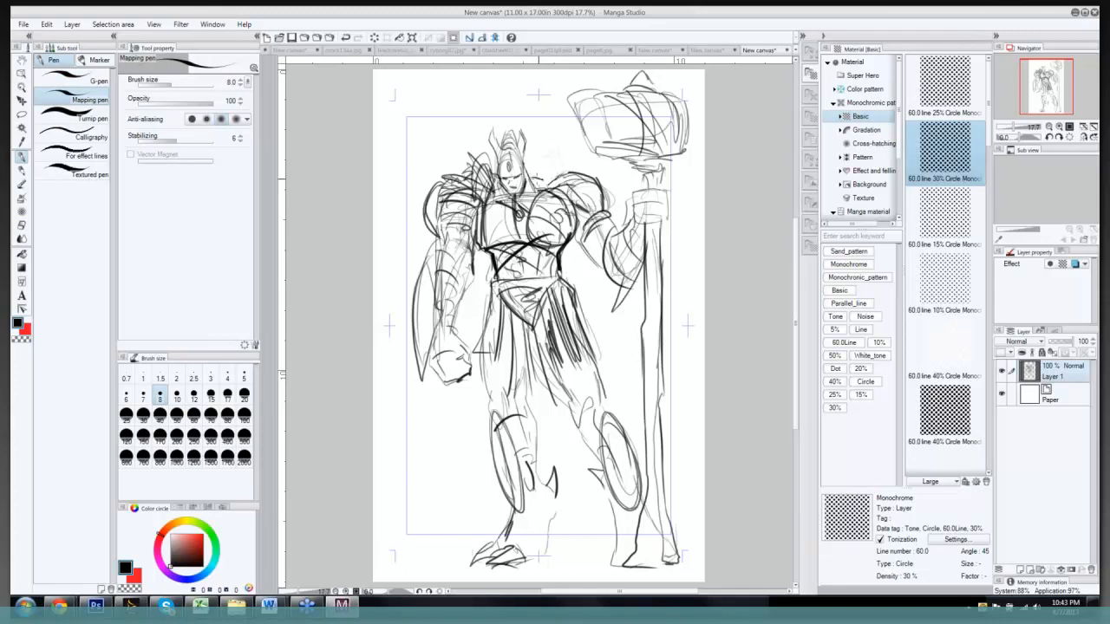
pyautogui.moveTo(532, 178); pyautogui.dragTo(562, 177)
# Step: Cut the whole warrior sketch with a rectangle selection and paste it into the canvas holding the gray-toned robed figure
pyautogui.click(22, 115)
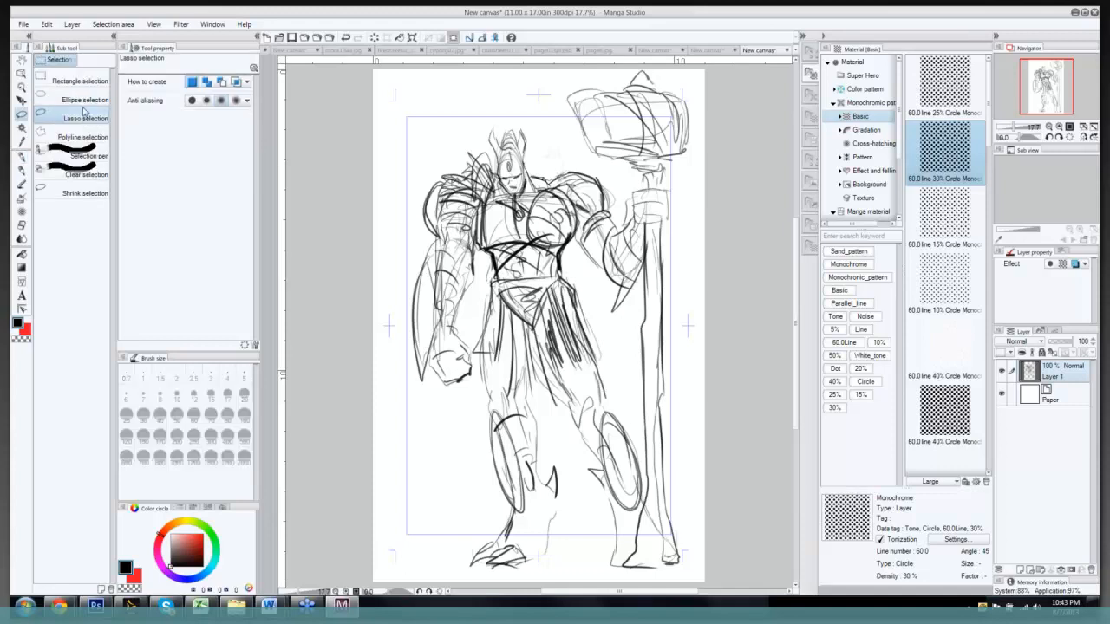
pyautogui.click(79, 81)
pyautogui.moveTo(394, 74); pyautogui.dragTo(690, 544)
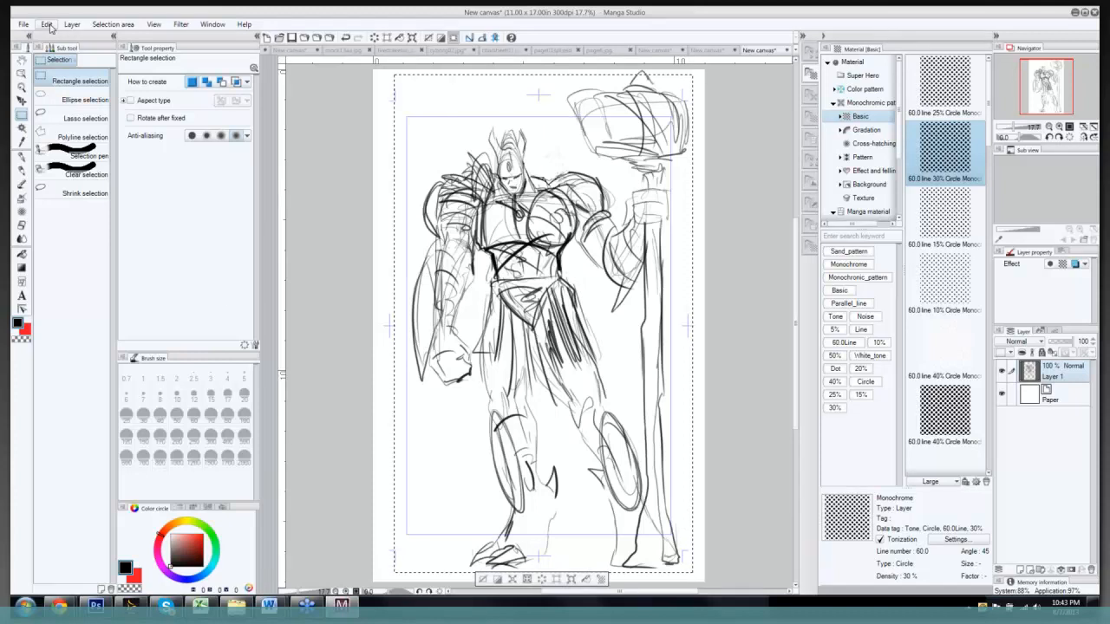
pyautogui.click(49, 27)
pyautogui.click(85, 65)
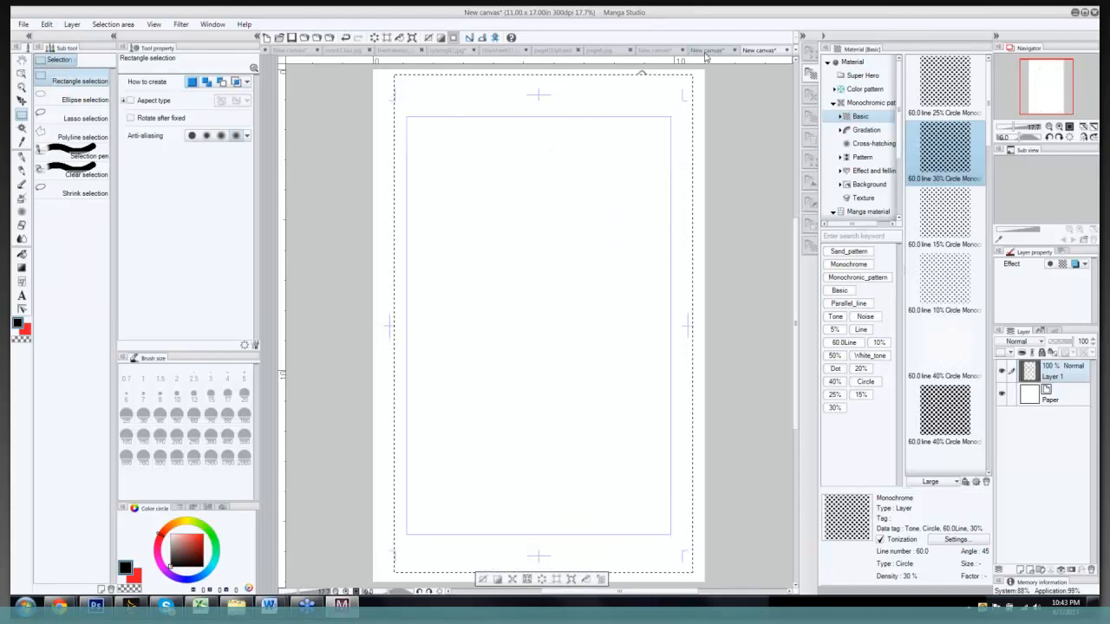
pyautogui.click(704, 53)
pyautogui.click(47, 24)
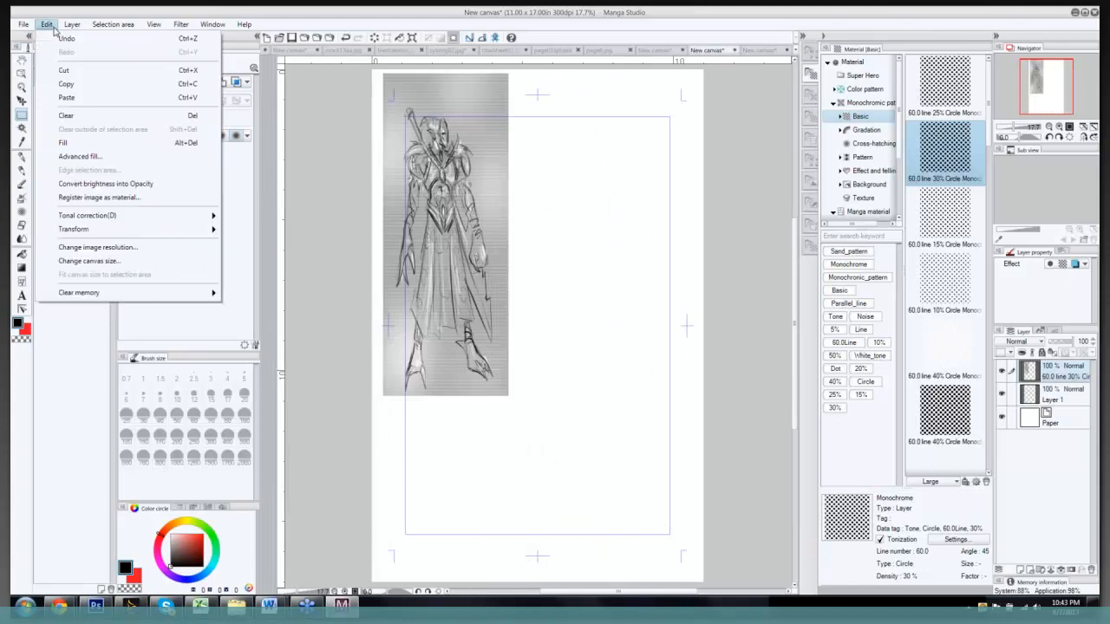
pyautogui.click(83, 99)
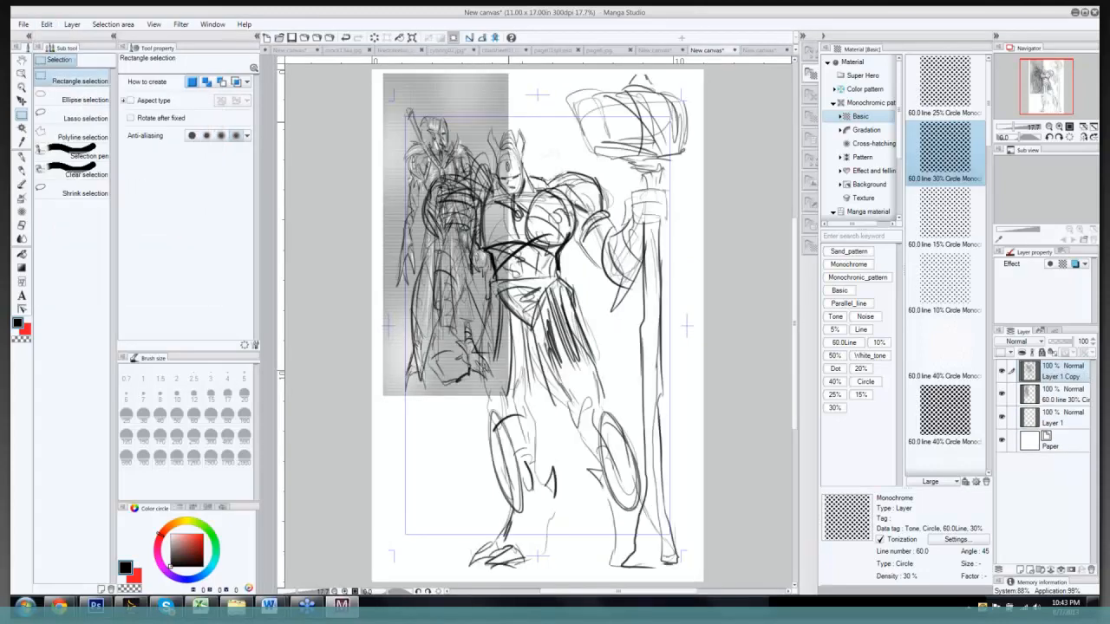
# Step: Scale the pasted warrior to about 65% width and 67% height, and place it beside the gray-toned figure
pyautogui.hotkey('ctrl', 't')
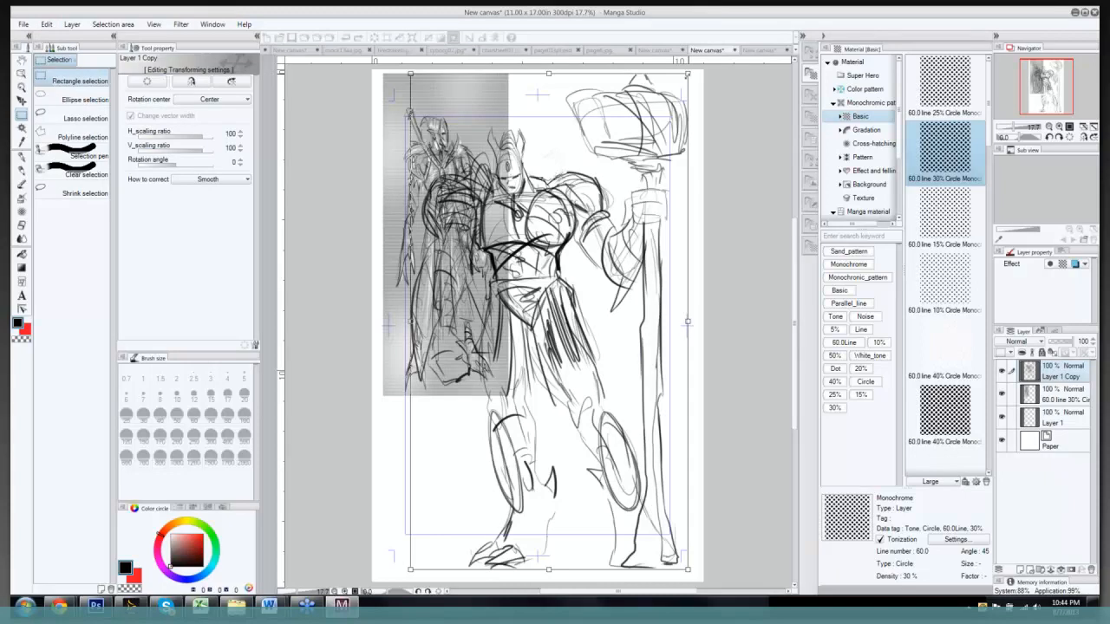
pyautogui.moveTo(688, 74); pyautogui.dragTo(591, 237)
pyautogui.moveTo(501, 403); pyautogui.dragTo(523, 389)
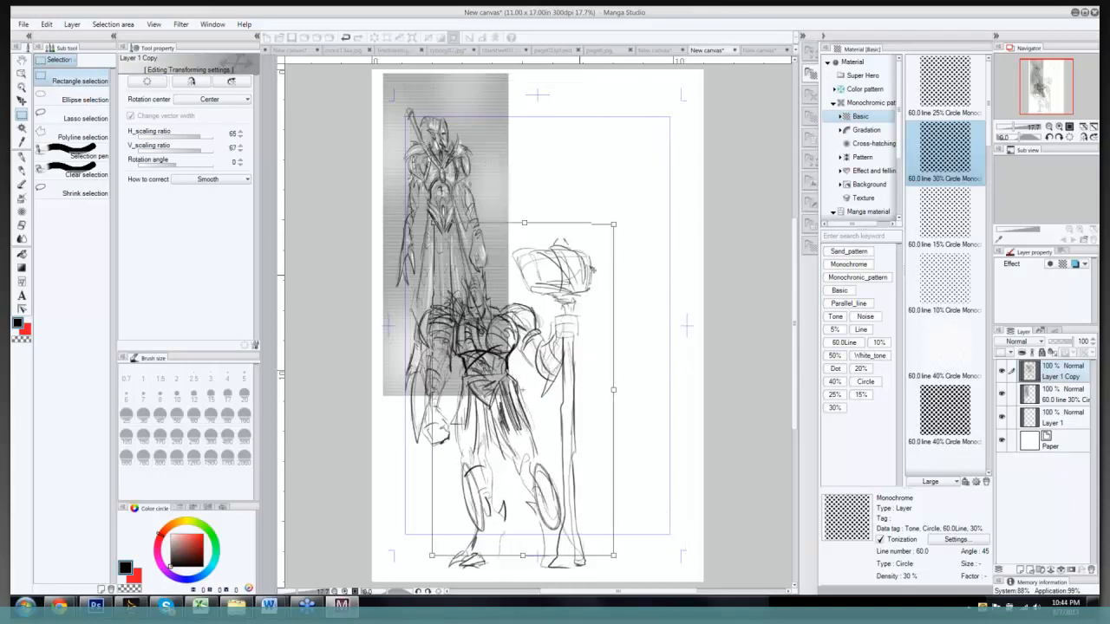
pyautogui.moveTo(593, 269); pyautogui.dragTo(672, 106)
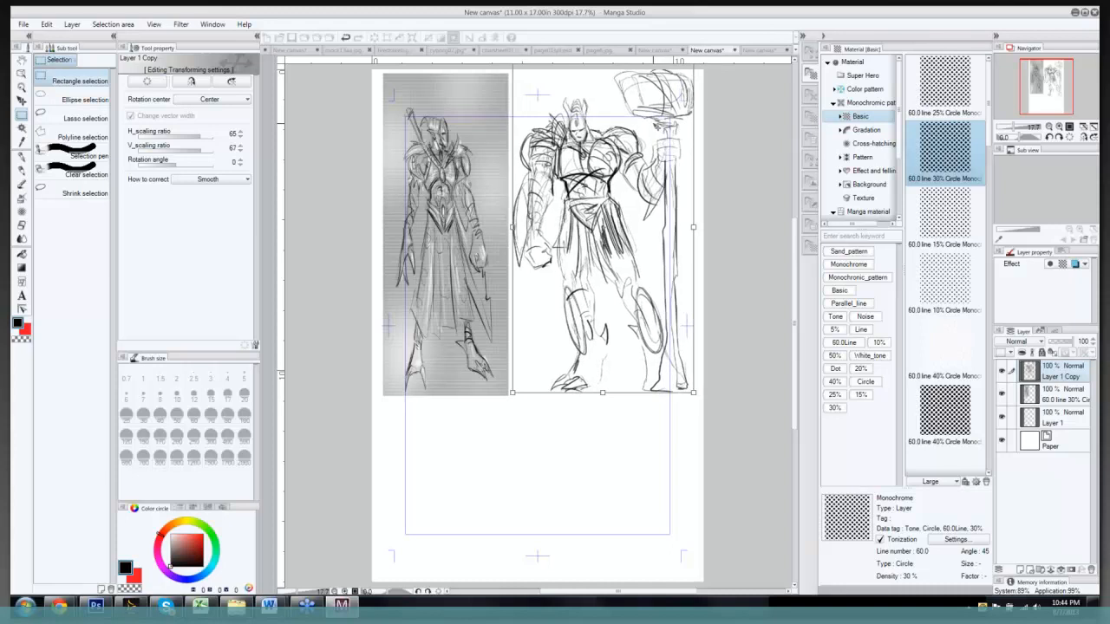
pyautogui.press('Return')
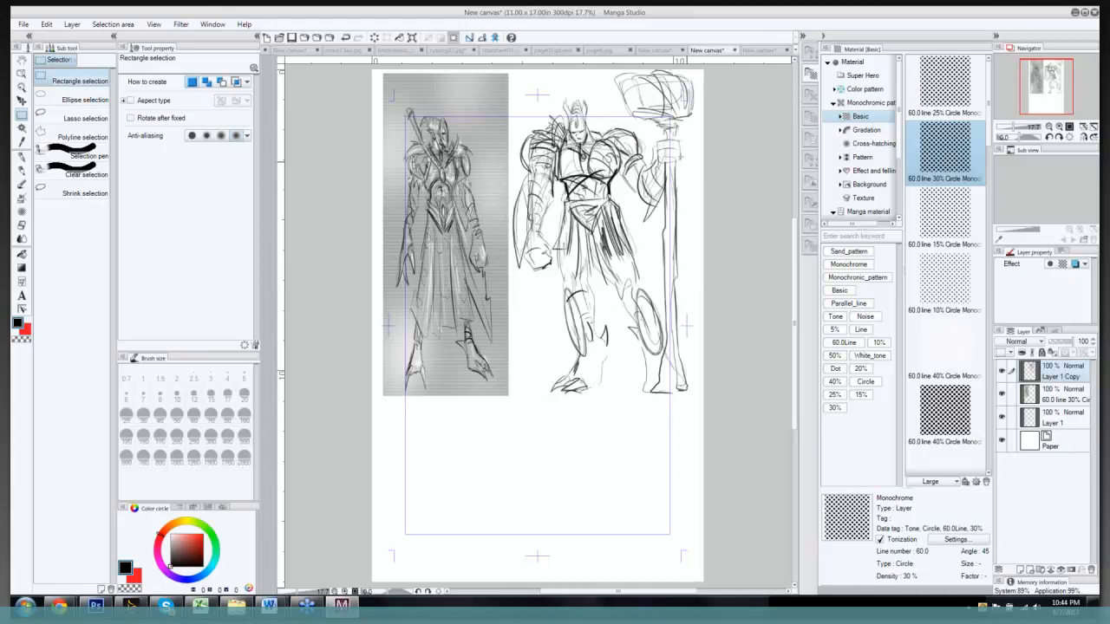
# Step: Create a new 11 x 17 in, 300 dpi canvas and select the Darker pencil at size 80
pyautogui.click(23, 26)
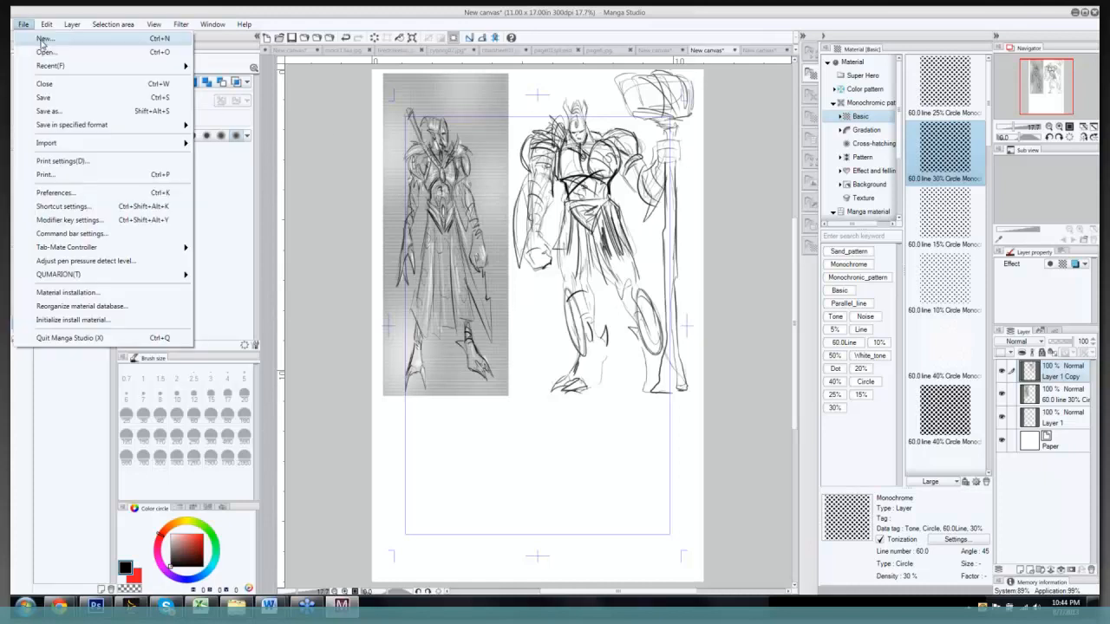
pyautogui.click(40, 39)
pyautogui.click(542, 196)
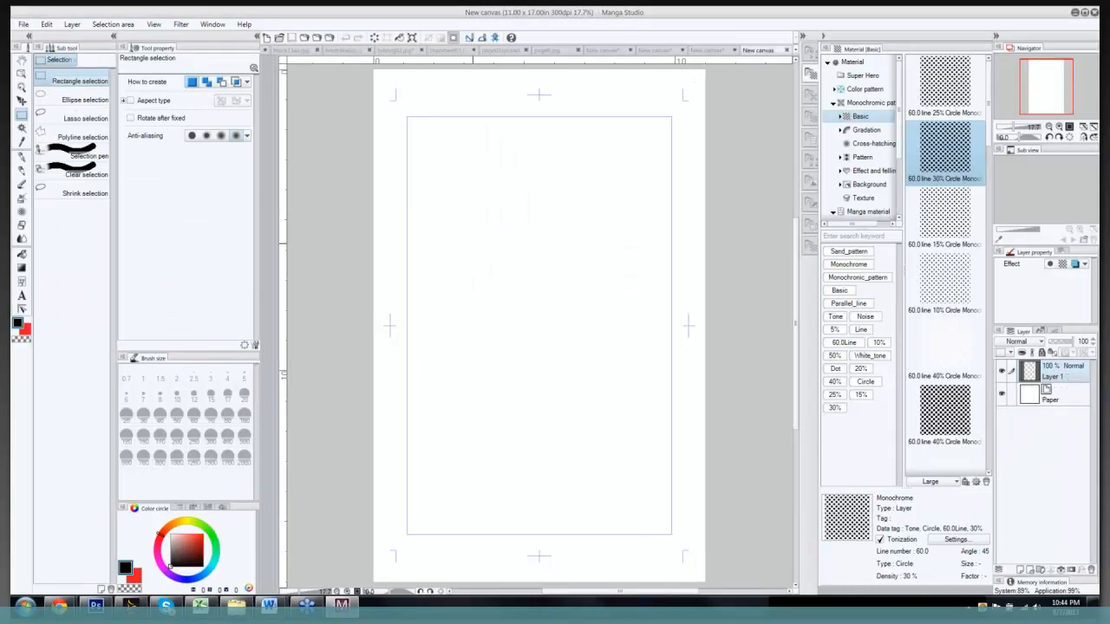
pyautogui.press('p')
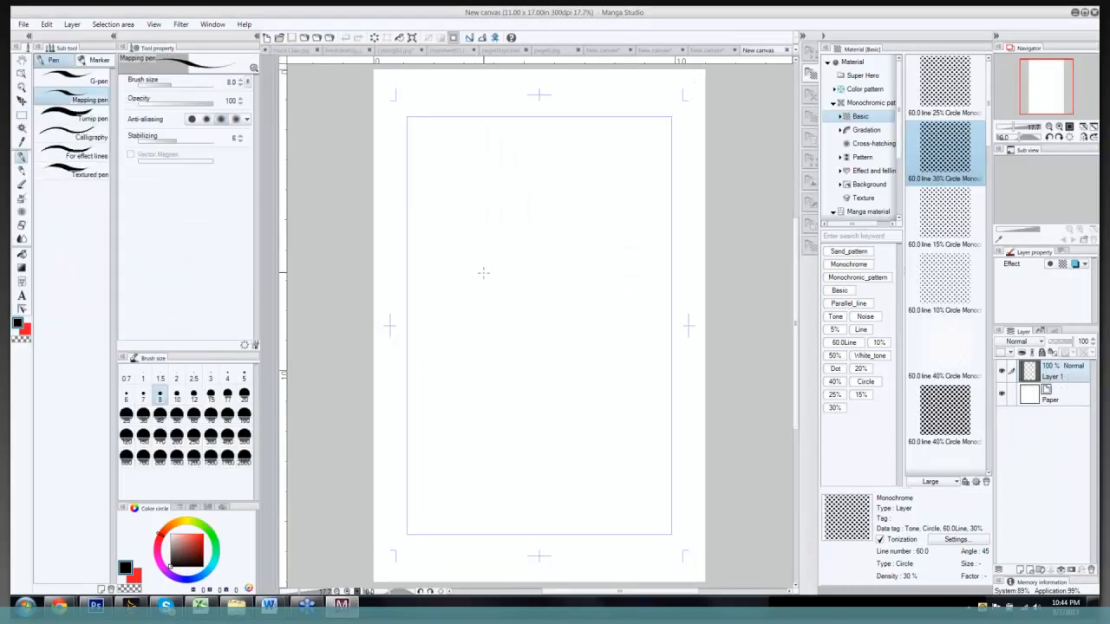
pyautogui.press('p')
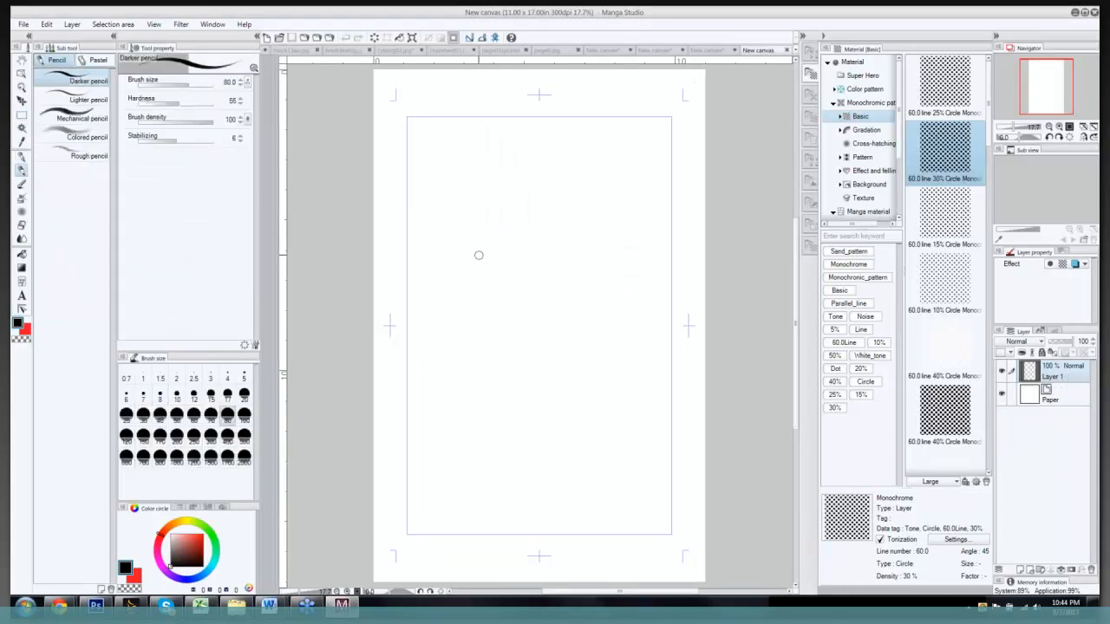
# Step: Sketch a large tilted head with a rounded cranium, an oval at the side, the face's far edge and a tapering jaw
pyautogui.moveTo(454, 300)
pyautogui.mouseDown()
pyautogui.moveTo(458, 236)
pyautogui.moveTo(488, 323)
pyautogui.moveTo(460, 205)
pyautogui.moveTo(455, 227)
pyautogui.moveTo(472, 202)
pyautogui.moveTo(530, 199)
pyautogui.moveTo(489, 186)
pyautogui.moveTo(589, 215)
pyautogui.mouseUp()
pyautogui.moveTo(550, 180)
pyautogui.mouseDown()
pyautogui.moveTo(593, 218)
pyautogui.moveTo(628, 298)
pyautogui.moveTo(606, 415)
pyautogui.mouseUp()
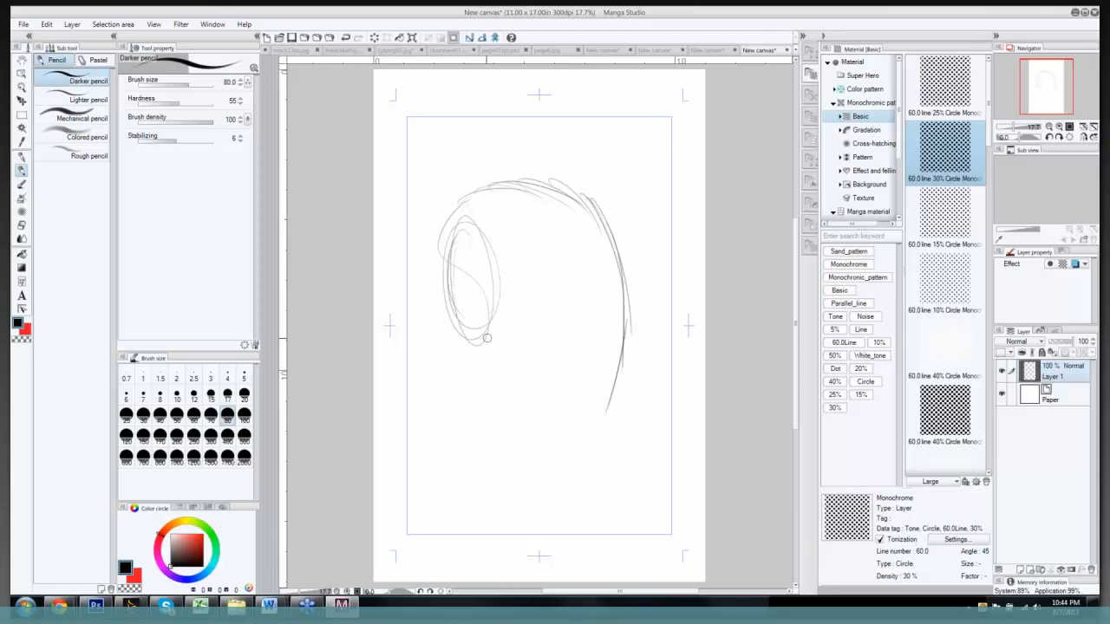
pyautogui.moveTo(479, 300)
pyautogui.mouseDown()
pyautogui.moveTo(475, 350)
pyautogui.moveTo(562, 430)
pyautogui.mouseUp()
pyautogui.moveTo(493, 354)
pyautogui.mouseDown()
pyautogui.moveTo(555, 428)
pyautogui.moveTo(579, 439)
pyautogui.mouseUp()
# Step: Sketch a swept-back pointed crest above the cranium and a long pointed ear over the side oval
pyautogui.moveTo(425, 137); pyautogui.dragTo(543, 182)
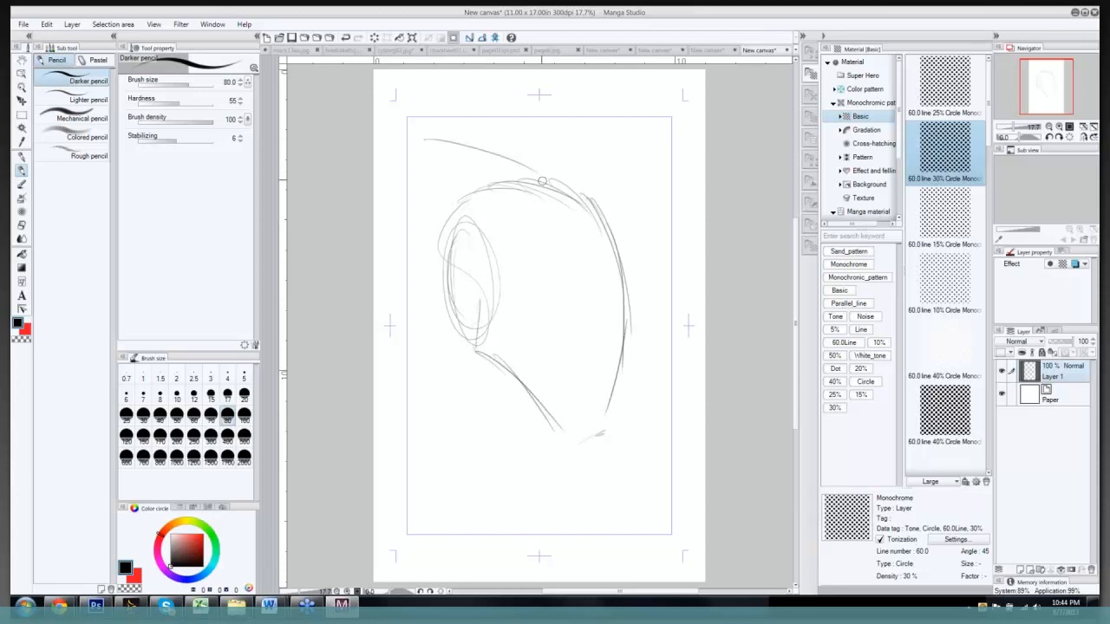
pyautogui.moveTo(461, 136); pyautogui.dragTo(572, 196)
pyautogui.moveTo(410, 148); pyautogui.dragTo(434, 194)
pyautogui.moveTo(407, 148); pyautogui.dragTo(438, 216)
pyautogui.moveTo(404, 138); pyautogui.dragTo(489, 279)
pyautogui.moveTo(415, 196); pyautogui.dragTo(439, 282)
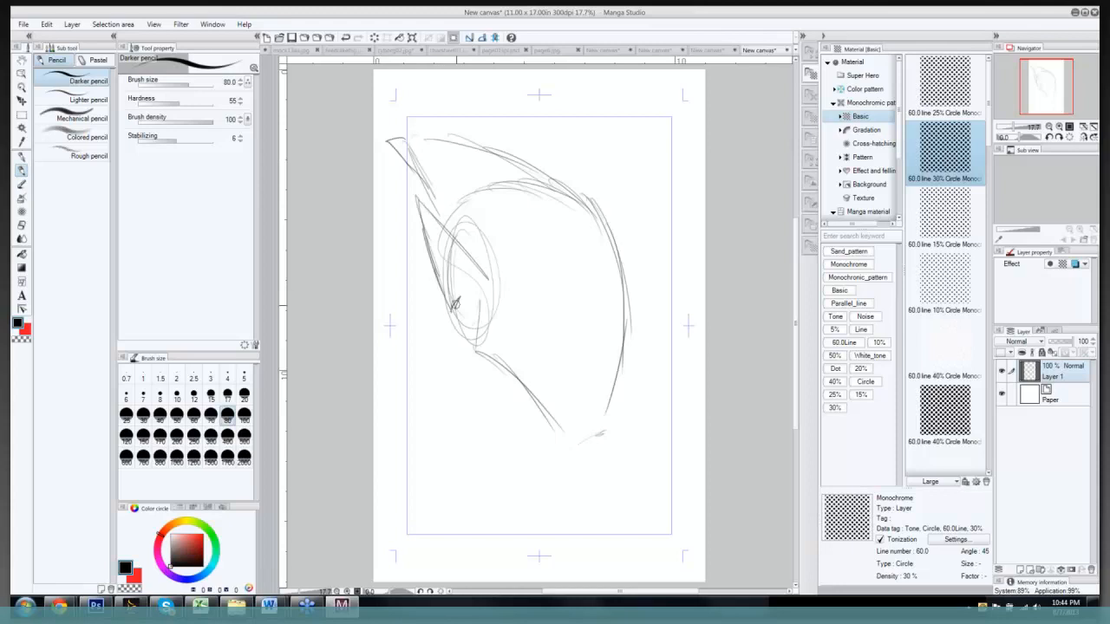
# Step: Add inner-ear lines and a curved eye guideline across the face, and darken the brow and cheek contour on the far side
pyautogui.moveTo(432, 233)
pyautogui.mouseDown()
pyautogui.moveTo(461, 280)
pyautogui.moveTo(447, 288)
pyautogui.moveTo(465, 297)
pyautogui.moveTo(594, 300)
pyautogui.mouseUp()
pyautogui.moveTo(598, 219)
pyautogui.mouseDown()
pyautogui.moveTo(621, 279)
pyautogui.moveTo(613, 404)
pyautogui.mouseUp()
pyautogui.moveTo(622, 355); pyautogui.dragTo(607, 411)
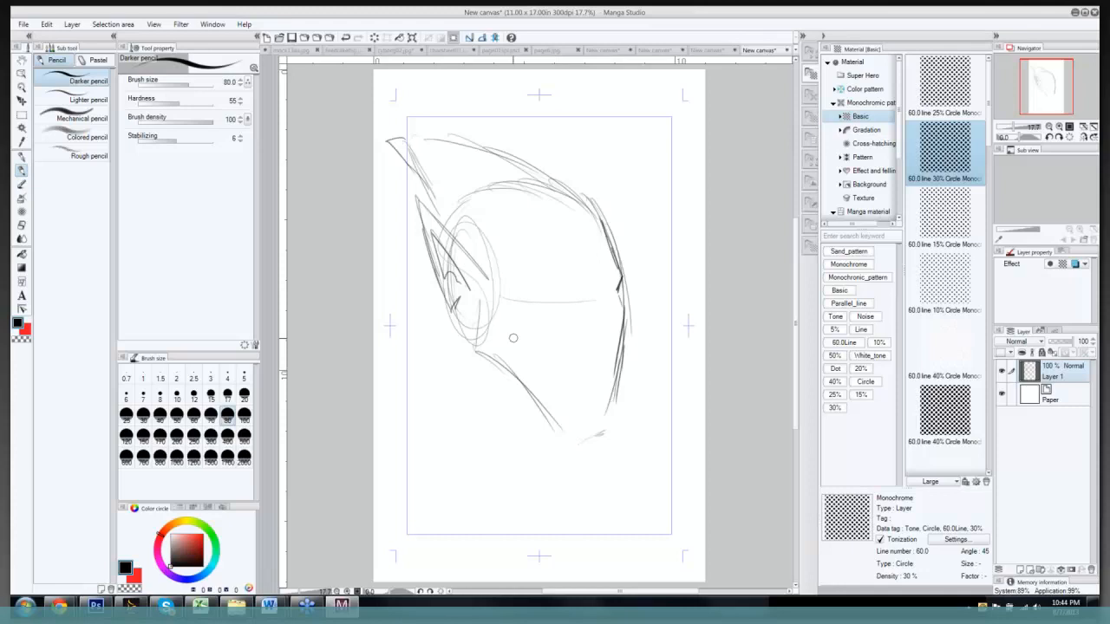
# Step: Firm up the jawline below the ear and draw the back, front and long diagonal muscle lines of the neck
pyautogui.moveTo(492, 310); pyautogui.dragTo(545, 404)
pyautogui.moveTo(451, 304); pyautogui.dragTo(452, 408)
pyautogui.moveTo(458, 313)
pyautogui.mouseDown()
pyautogui.moveTo(529, 446)
pyautogui.moveTo(565, 486)
pyautogui.mouseUp()
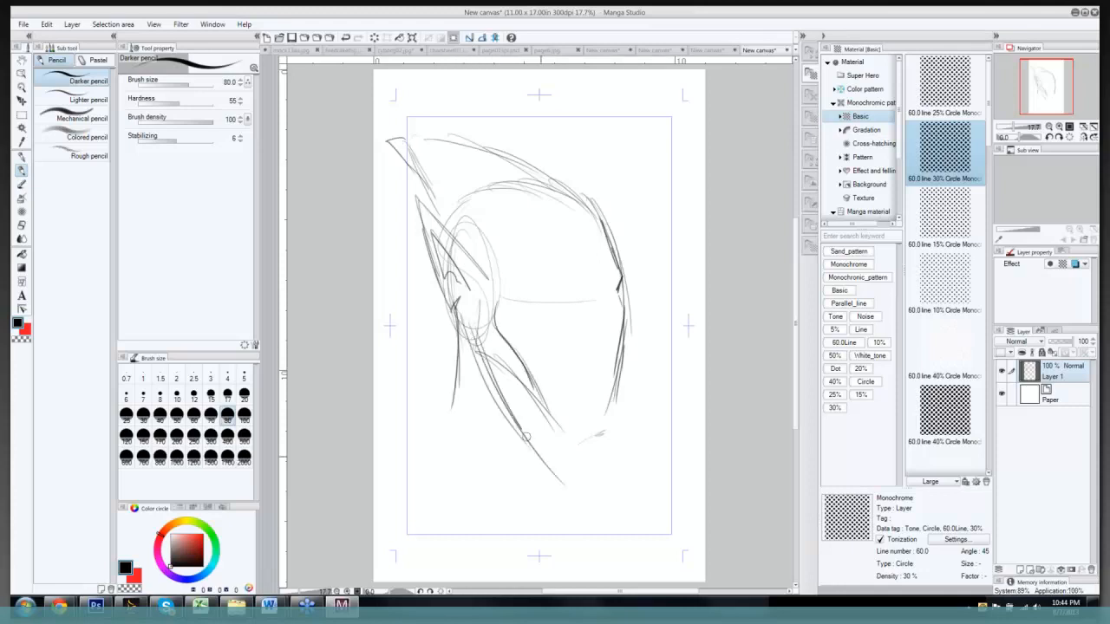
pyautogui.moveTo(527, 404)
pyautogui.mouseDown()
pyautogui.moveTo(569, 488)
pyautogui.moveTo(539, 420)
pyautogui.moveTo(601, 438)
pyautogui.moveTo(644, 496)
pyautogui.mouseUp()
pyautogui.moveTo(465, 388); pyautogui.dragTo(445, 427)
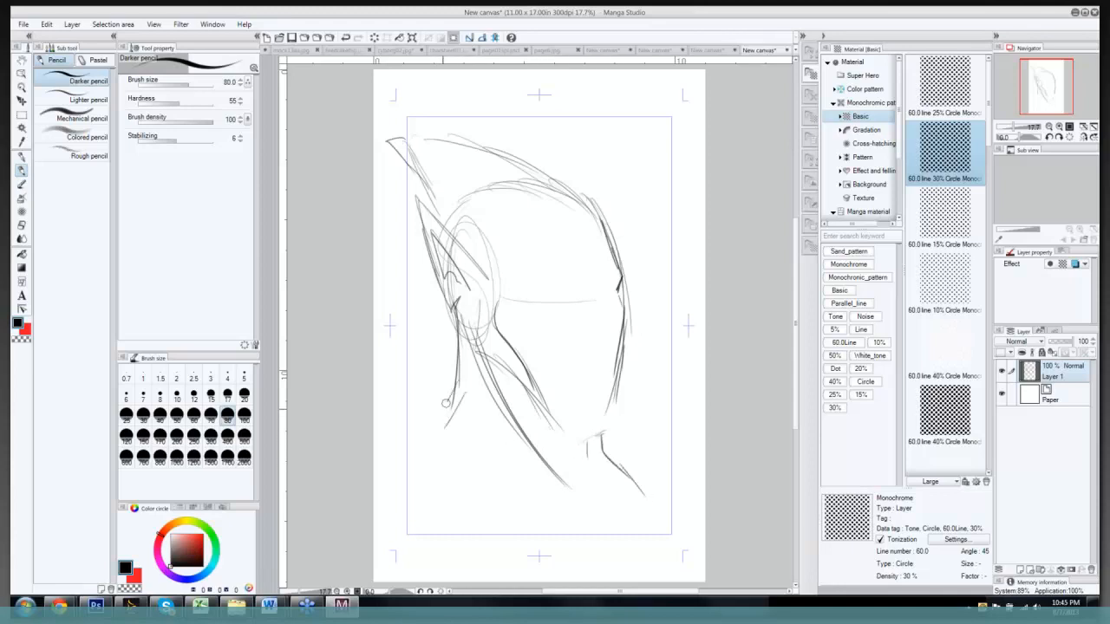
# Step: Draw the sloping shoulder lines on both sides of the neck and the collarbones meeting at its base
pyautogui.moveTo(458, 362)
pyautogui.mouseDown()
pyautogui.moveTo(444, 410)
pyautogui.moveTo(411, 404)
pyautogui.moveTo(395, 418)
pyautogui.mouseUp()
pyautogui.moveTo(603, 434); pyautogui.dragTo(658, 494)
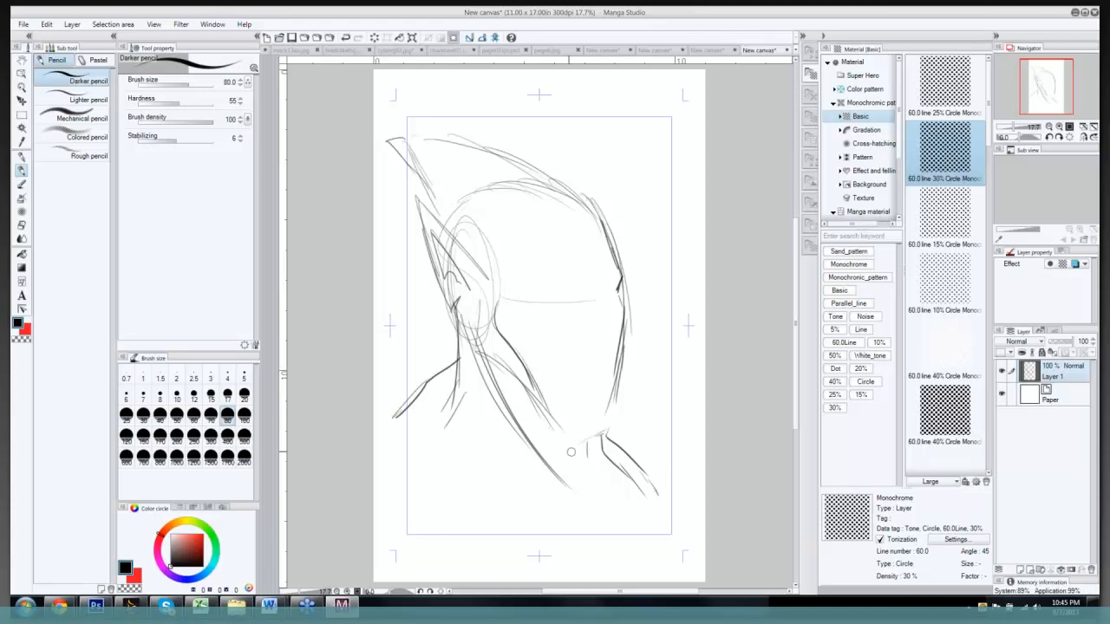
pyautogui.moveTo(378, 446)
pyautogui.mouseDown()
pyautogui.moveTo(477, 452)
pyautogui.moveTo(564, 499)
pyautogui.moveTo(665, 491)
pyautogui.mouseUp()
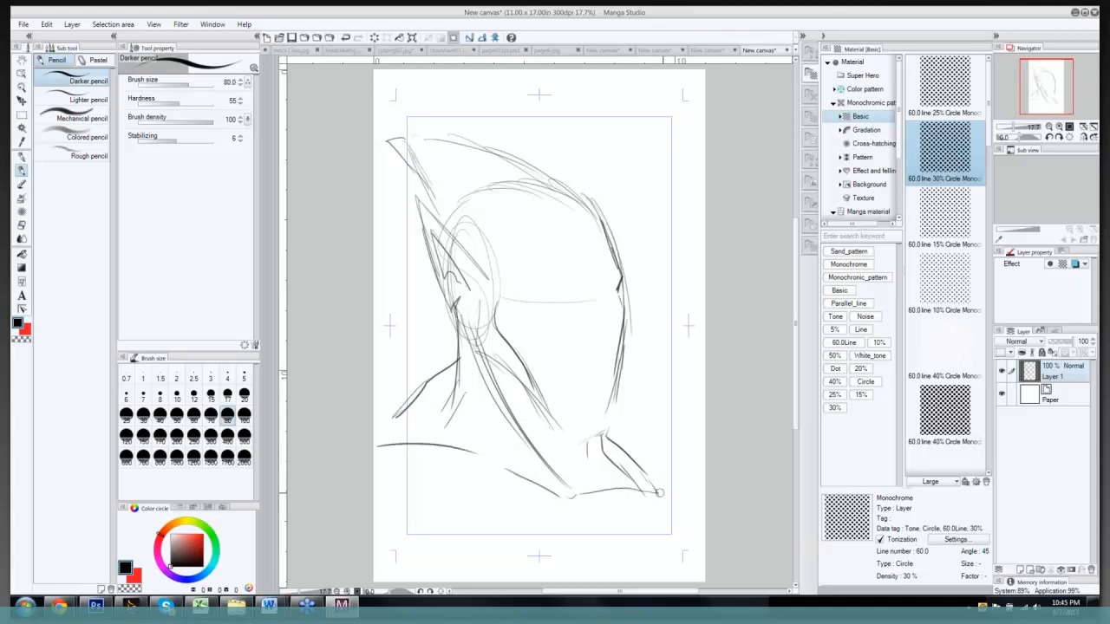
pyautogui.moveTo(576, 500); pyautogui.dragTo(537, 478)
# Step: Darken the pointed ear's outer edge, lobe and inner lines, and reinforce the back edge of the crest above it
pyautogui.moveTo(445, 281); pyautogui.dragTo(464, 283)
pyautogui.moveTo(418, 203); pyautogui.dragTo(456, 301)
pyautogui.moveTo(425, 229); pyautogui.dragTo(467, 317)
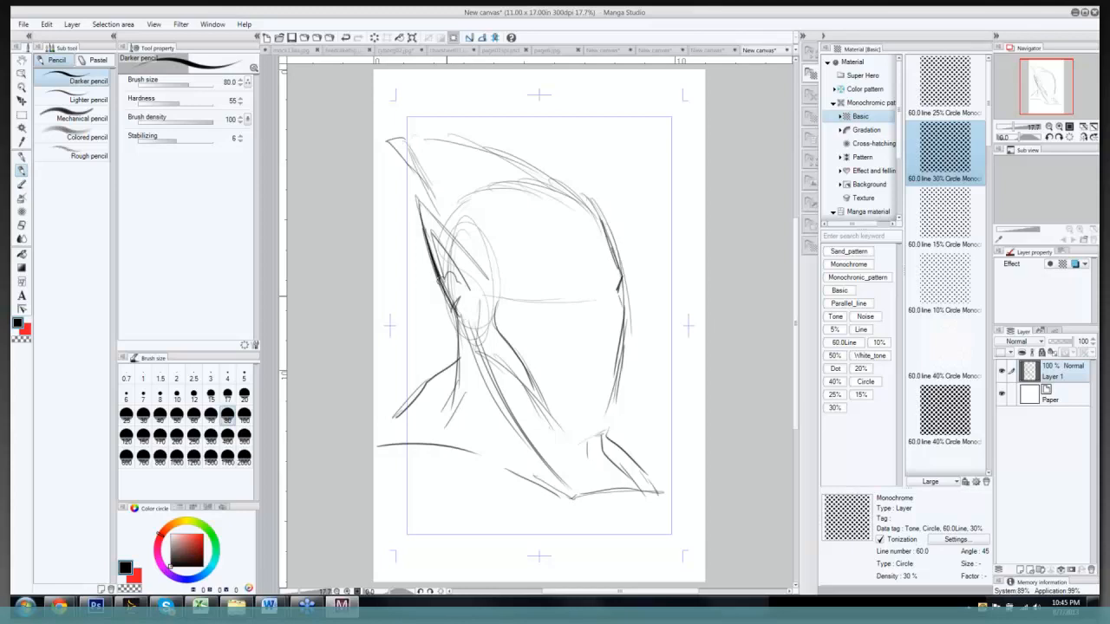
pyautogui.moveTo(437, 278)
pyautogui.mouseDown()
pyautogui.moveTo(475, 328)
pyautogui.moveTo(480, 318)
pyautogui.mouseUp()
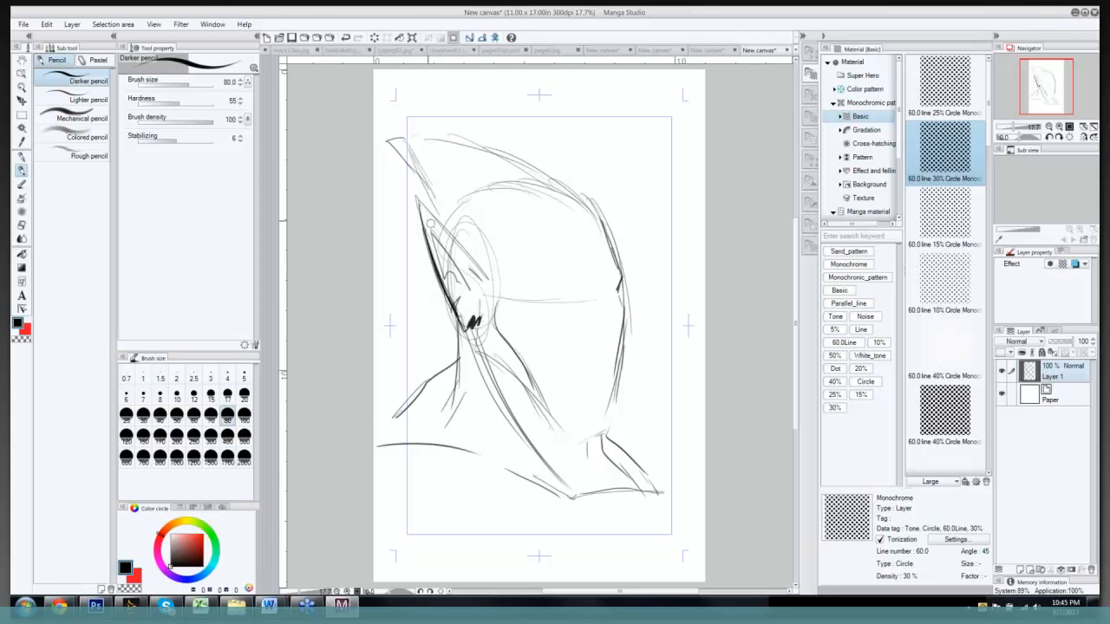
pyautogui.moveTo(414, 202); pyautogui.dragTo(482, 277)
pyautogui.moveTo(437, 220)
pyautogui.mouseDown()
pyautogui.moveTo(479, 269)
pyautogui.moveTo(415, 151)
pyautogui.mouseUp()
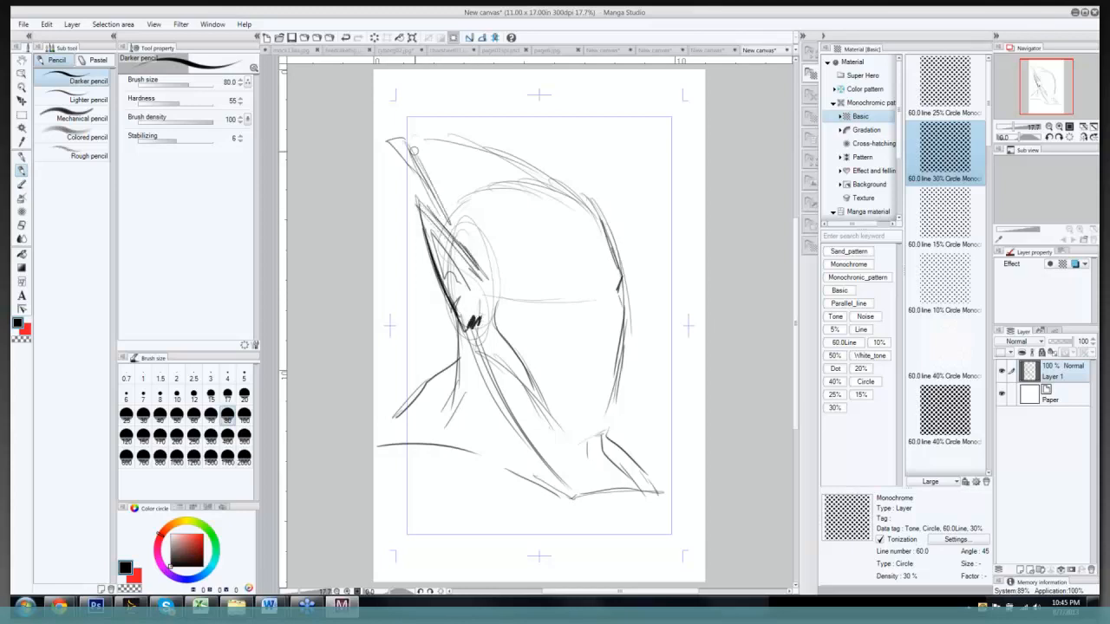
# Step: Draw rib strokes fanning up through the crest, scallop its top edge and darken its front edge down to the far temple
pyautogui.moveTo(463, 229)
pyautogui.mouseDown()
pyautogui.moveTo(508, 147)
pyautogui.moveTo(526, 143)
pyautogui.moveTo(573, 189)
pyautogui.mouseUp()
pyautogui.press('c')
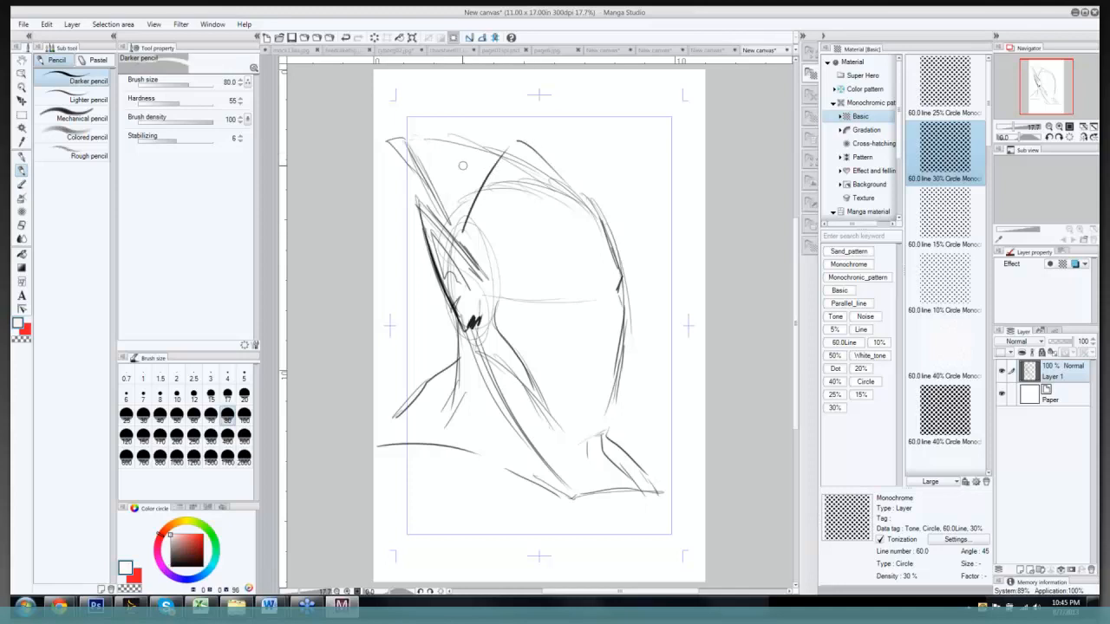
pyautogui.press('c')
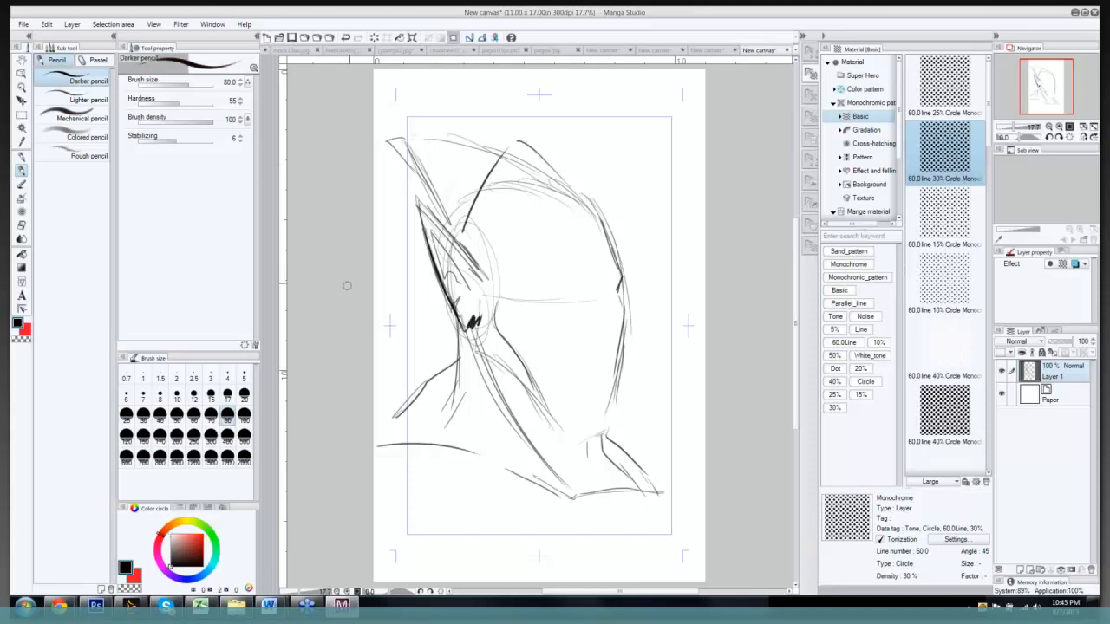
pyautogui.moveTo(450, 202)
pyautogui.mouseDown()
pyautogui.moveTo(484, 124)
pyautogui.moveTo(509, 153)
pyautogui.mouseUp()
pyautogui.moveTo(429, 188)
pyautogui.mouseDown()
pyautogui.moveTo(445, 132)
pyautogui.moveTo(470, 144)
pyautogui.moveTo(448, 133)
pyautogui.mouseUp()
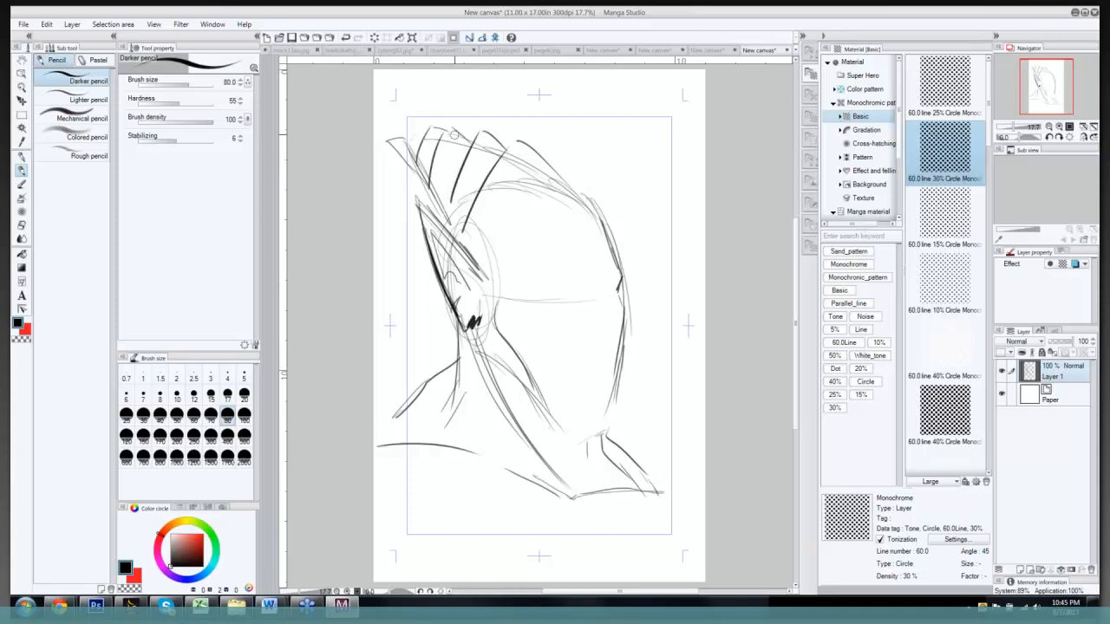
pyautogui.moveTo(525, 144)
pyautogui.mouseDown()
pyautogui.moveTo(595, 196)
pyautogui.moveTo(606, 223)
pyautogui.moveTo(618, 218)
pyautogui.moveTo(610, 260)
pyautogui.mouseUp()
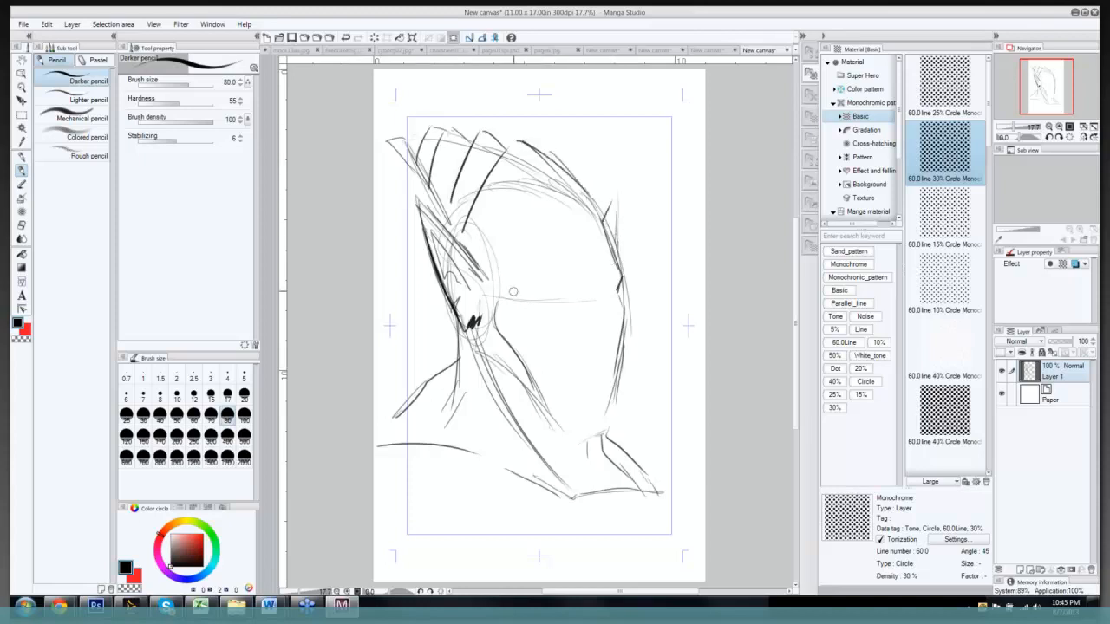
# Step: Sketch the near eye's slanted lids, outline the angular far eye area and run lines from the forehead down to it
pyautogui.moveTo(499, 288)
pyautogui.mouseDown()
pyautogui.moveTo(561, 309)
pyautogui.moveTo(524, 305)
pyautogui.moveTo(546, 309)
pyautogui.mouseUp()
pyautogui.moveTo(611, 248)
pyautogui.mouseDown()
pyautogui.moveTo(589, 305)
pyautogui.moveTo(621, 343)
pyautogui.moveTo(597, 255)
pyautogui.moveTo(604, 246)
pyautogui.mouseUp()
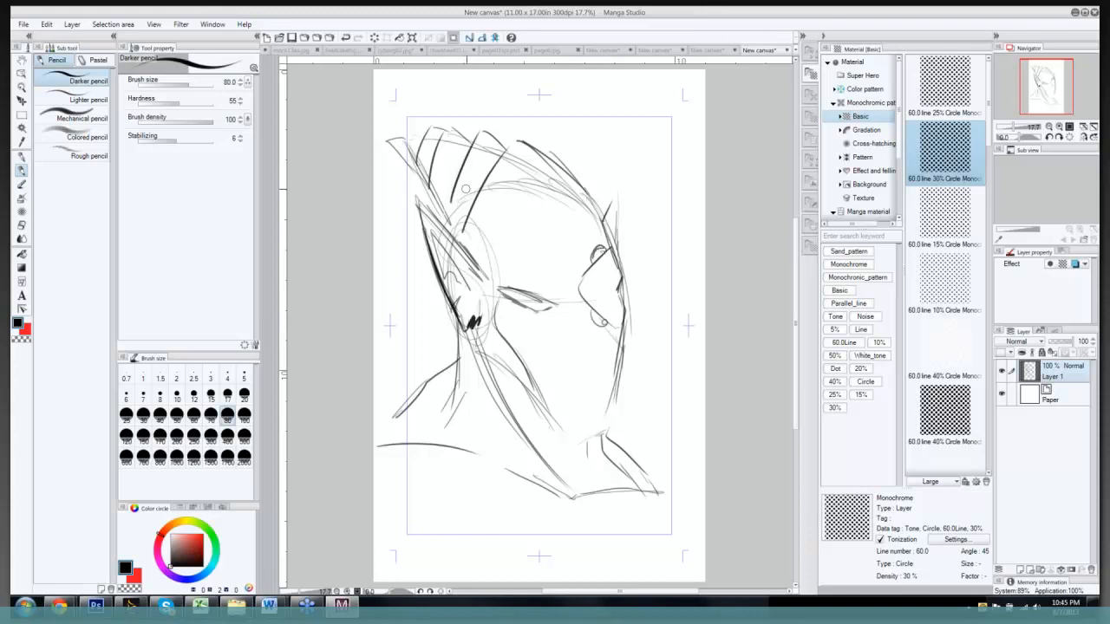
pyautogui.moveTo(573, 180); pyautogui.dragTo(589, 252)
pyautogui.moveTo(574, 184)
pyautogui.mouseDown()
pyautogui.moveTo(589, 256)
pyautogui.moveTo(590, 206)
pyautogui.moveTo(598, 244)
pyautogui.moveTo(579, 288)
pyautogui.mouseUp()
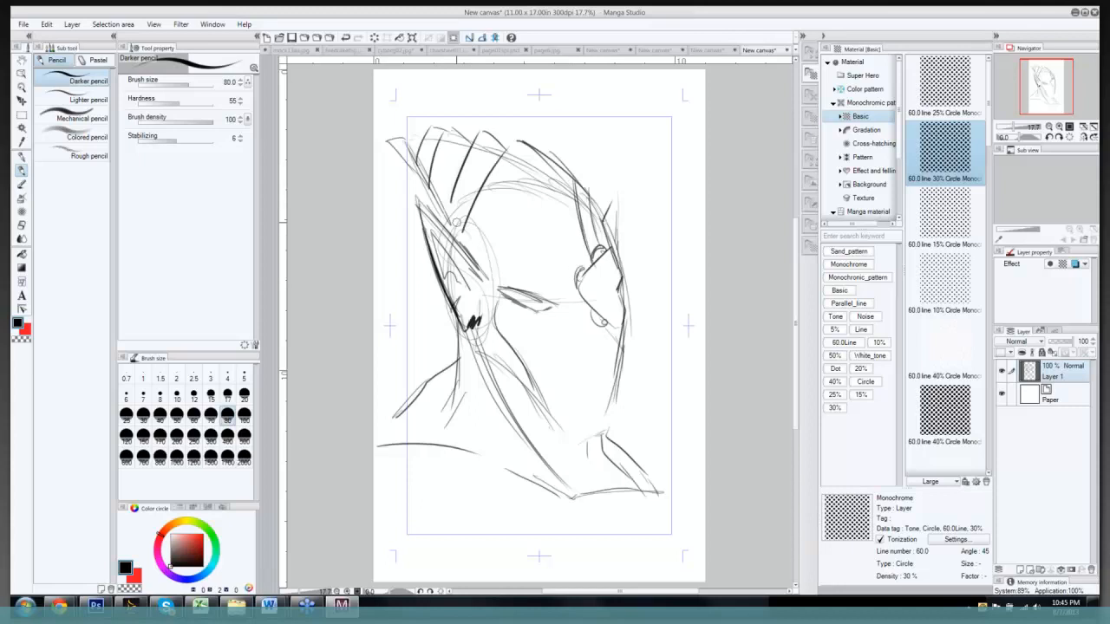
# Step: Draw the brow band from the ear to the nose bridge, darken the near eye and add under-eye and nose lines
pyautogui.moveTo(447, 219)
pyautogui.mouseDown()
pyautogui.moveTo(580, 274)
pyautogui.moveTo(568, 268)
pyautogui.mouseUp()
pyautogui.moveTo(502, 289)
pyautogui.mouseDown()
pyautogui.moveTo(548, 308)
pyautogui.moveTo(519, 321)
pyautogui.moveTo(532, 355)
pyautogui.mouseUp()
pyautogui.moveTo(529, 312)
pyautogui.mouseDown()
pyautogui.moveTo(534, 345)
pyautogui.moveTo(572, 365)
pyautogui.mouseUp()
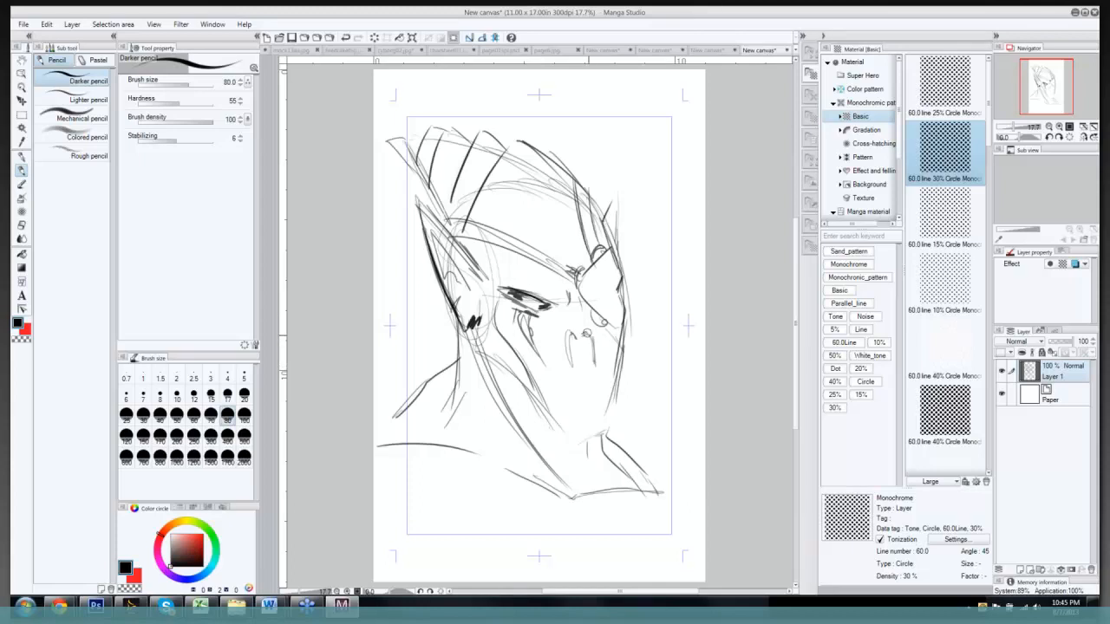
# Step: Add the mouth and chin lines, detail the far eye area and darken the far cheek contour
pyautogui.moveTo(586, 331)
pyautogui.mouseDown()
pyautogui.moveTo(593, 365)
pyautogui.moveTo(560, 385)
pyautogui.moveTo(592, 382)
pyautogui.moveTo(593, 410)
pyautogui.mouseUp()
pyautogui.moveTo(611, 407); pyautogui.dragTo(622, 335)
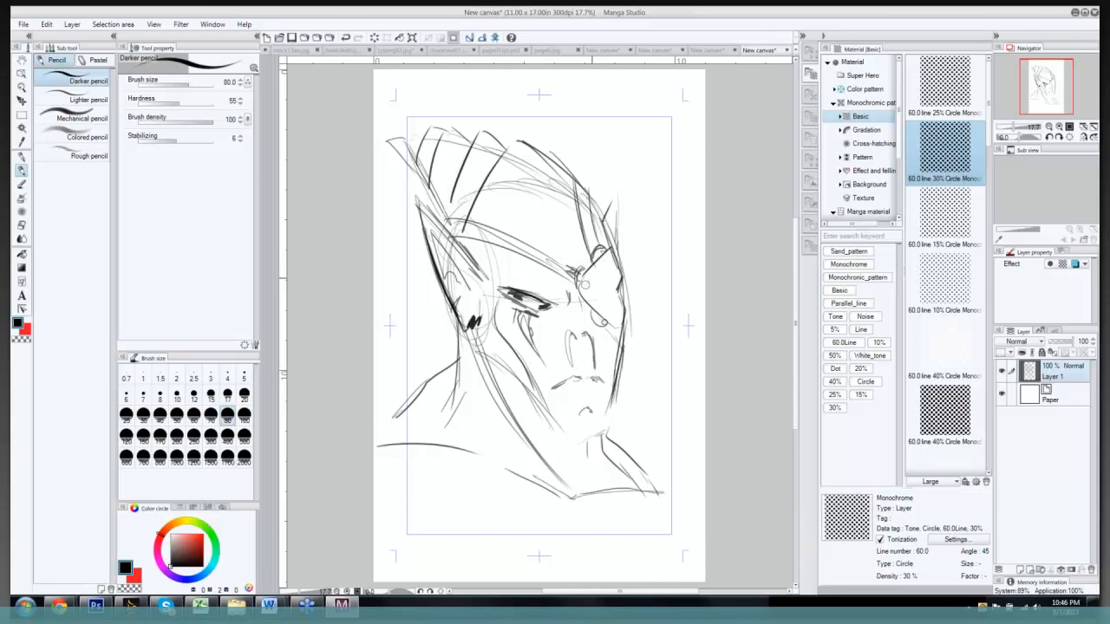
pyautogui.moveTo(603, 270)
pyautogui.mouseDown()
pyautogui.moveTo(590, 291)
pyautogui.moveTo(616, 319)
pyautogui.moveTo(618, 270)
pyautogui.moveTo(622, 300)
pyautogui.moveTo(612, 408)
pyautogui.moveTo(595, 427)
pyautogui.mouseUp()
pyautogui.moveTo(615, 391); pyautogui.dragTo(606, 428)
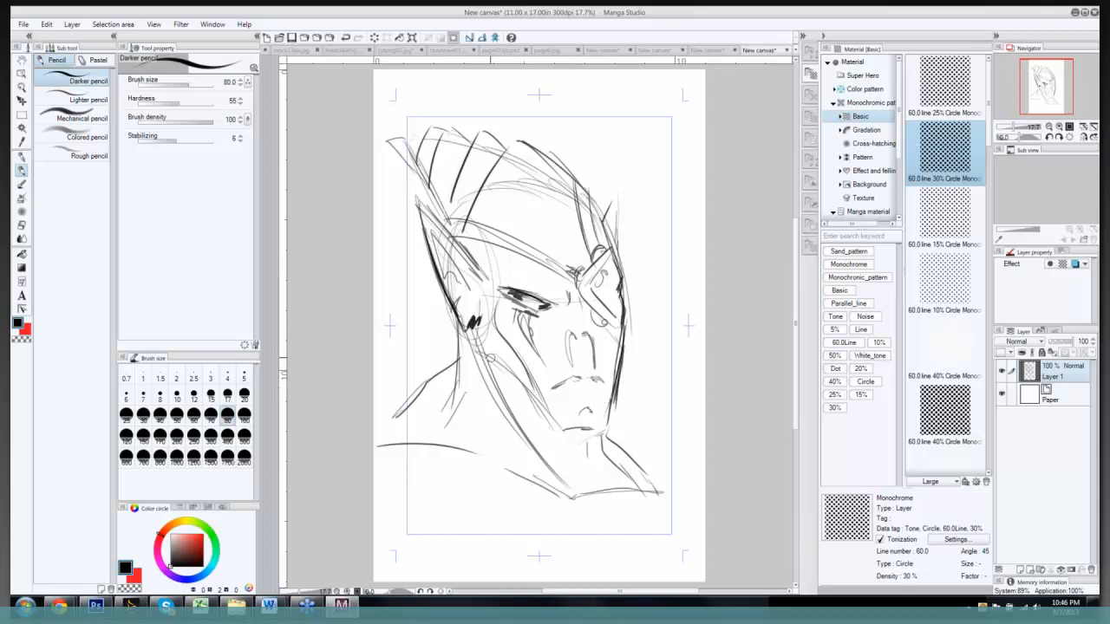
# Step: Darken the near jawline from below the ear to the chin and firm up the chin's underside
pyautogui.moveTo(480, 347); pyautogui.dragTo(548, 412)
pyautogui.moveTo(495, 330); pyautogui.dragTo(550, 409)
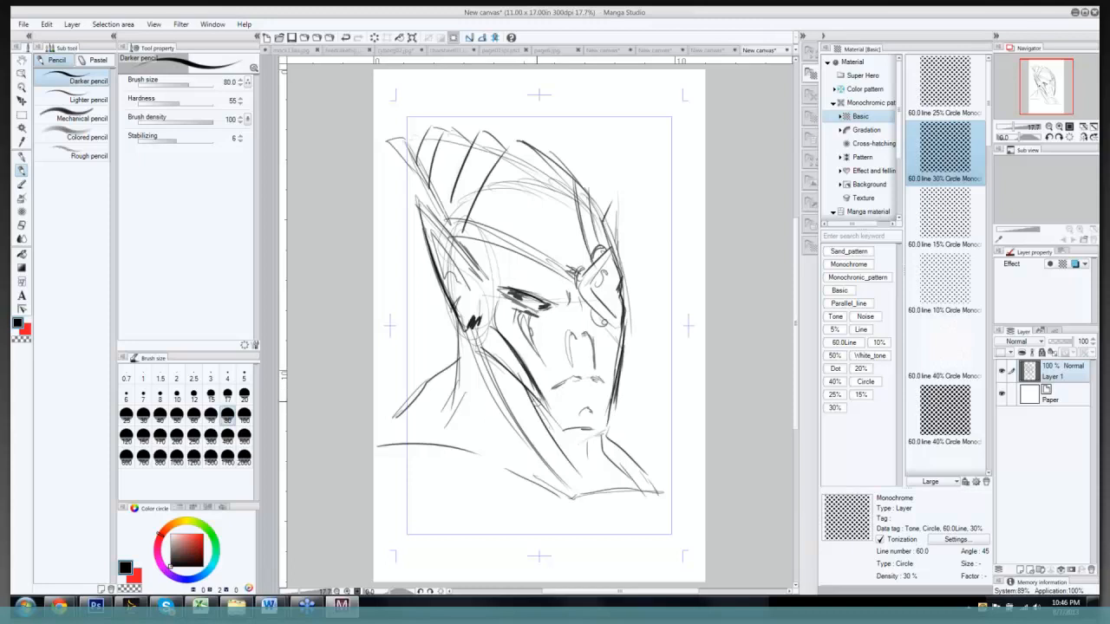
pyautogui.moveTo(560, 423); pyautogui.dragTo(603, 433)
# Step: Mark the crest's back tip, add a scroll ornament at the brow band's ear end and sketch brow lines above the near eye
pyautogui.moveTo(404, 140); pyautogui.dragTo(420, 132)
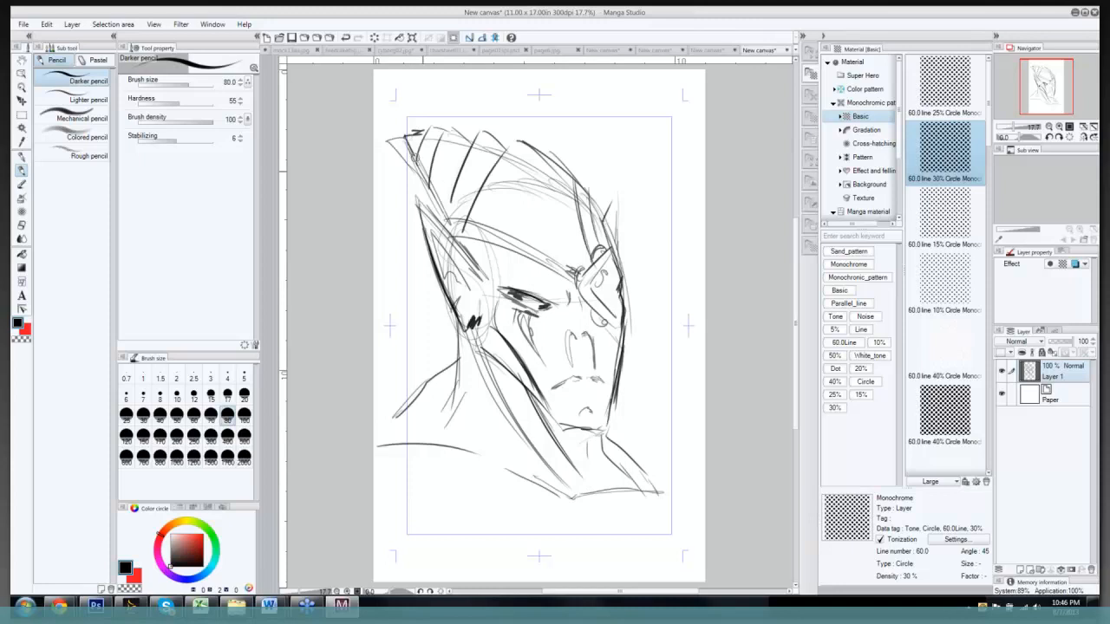
pyautogui.moveTo(455, 221); pyautogui.dragTo(479, 234)
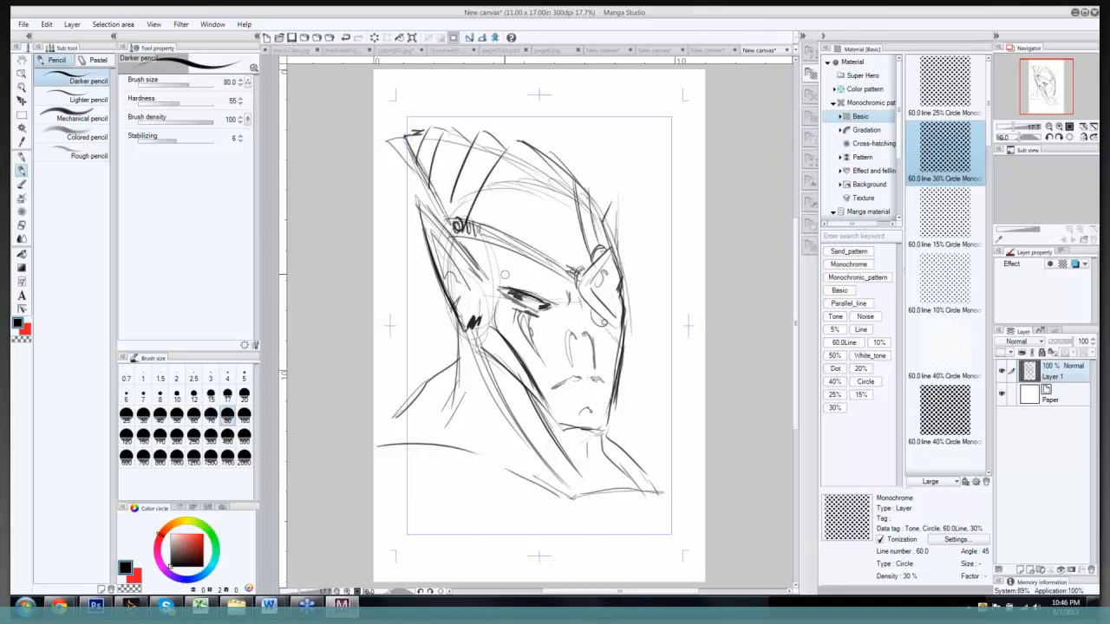
pyautogui.moveTo(487, 261)
pyautogui.mouseDown()
pyautogui.moveTo(518, 260)
pyautogui.moveTo(567, 282)
pyautogui.moveTo(490, 256)
pyautogui.moveTo(539, 271)
pyautogui.moveTo(512, 285)
pyautogui.mouseUp()
pyautogui.moveTo(497, 263); pyautogui.dragTo(565, 302)
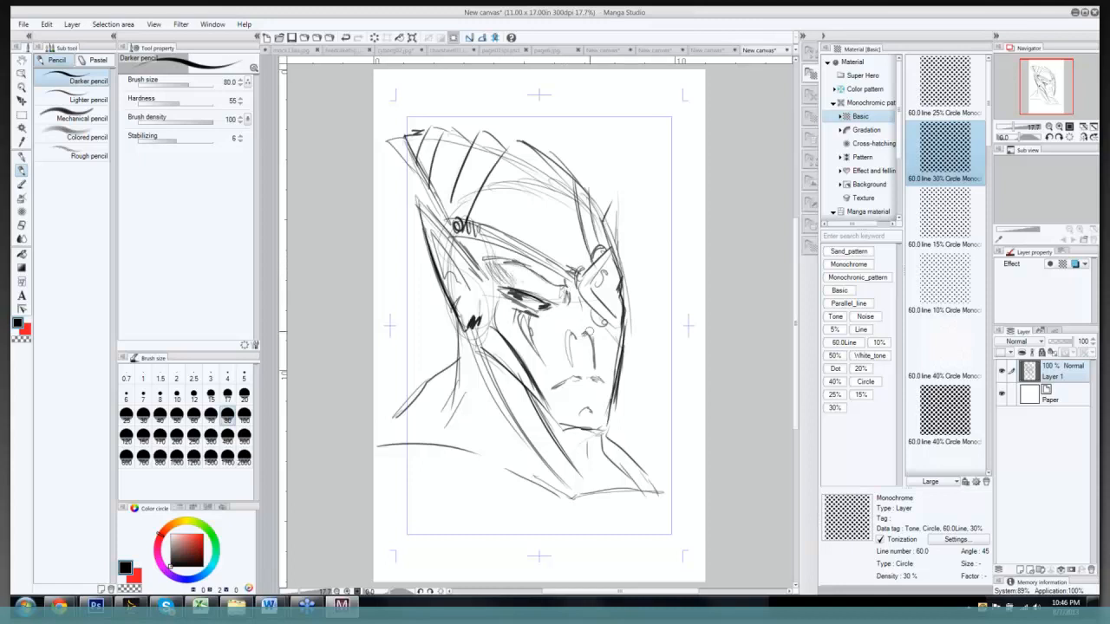
# Step: Darken the pointed ear's inner contour and shadow, and touch up the neck lines below the lobe
pyautogui.moveTo(432, 237); pyautogui.dragTo(484, 305)
pyautogui.moveTo(432, 235)
pyautogui.mouseDown()
pyautogui.moveTo(462, 274)
pyautogui.moveTo(447, 270)
pyautogui.mouseUp()
pyautogui.moveTo(448, 276)
pyautogui.mouseDown()
pyautogui.moveTo(444, 256)
pyautogui.moveTo(454, 291)
pyautogui.moveTo(471, 298)
pyautogui.mouseUp()
pyautogui.moveTo(477, 345); pyautogui.dragTo(487, 366)
pyautogui.moveTo(455, 325); pyautogui.dragTo(459, 357)
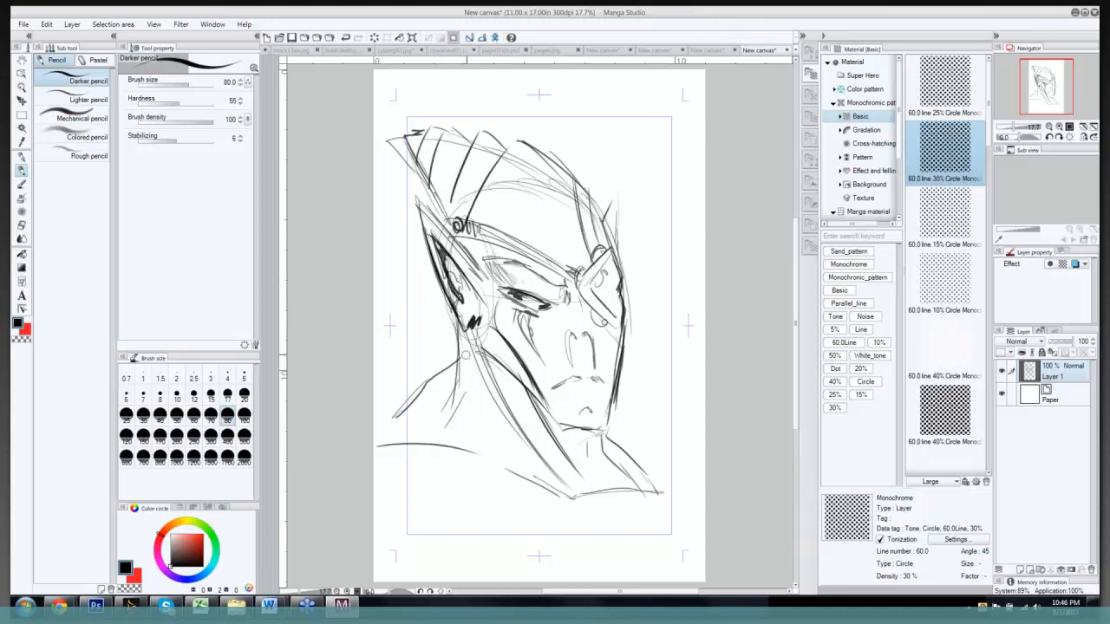
# Step: Lasso the far side of the face and narrow it horizontally to 82%
pyautogui.click(21, 114)
pyautogui.click(71, 113)
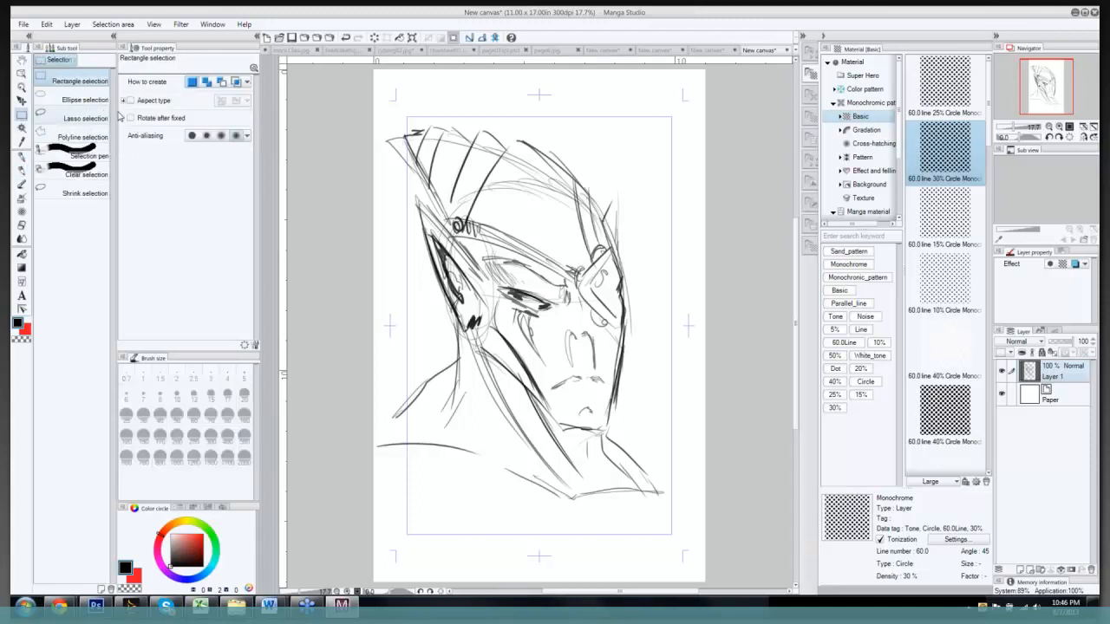
pyautogui.moveTo(592, 155)
pyautogui.mouseDown()
pyautogui.moveTo(573, 166)
pyautogui.moveTo(595, 326)
pyautogui.moveTo(656, 375)
pyautogui.moveTo(639, 151)
pyautogui.moveTo(595, 156)
pyautogui.mouseUp()
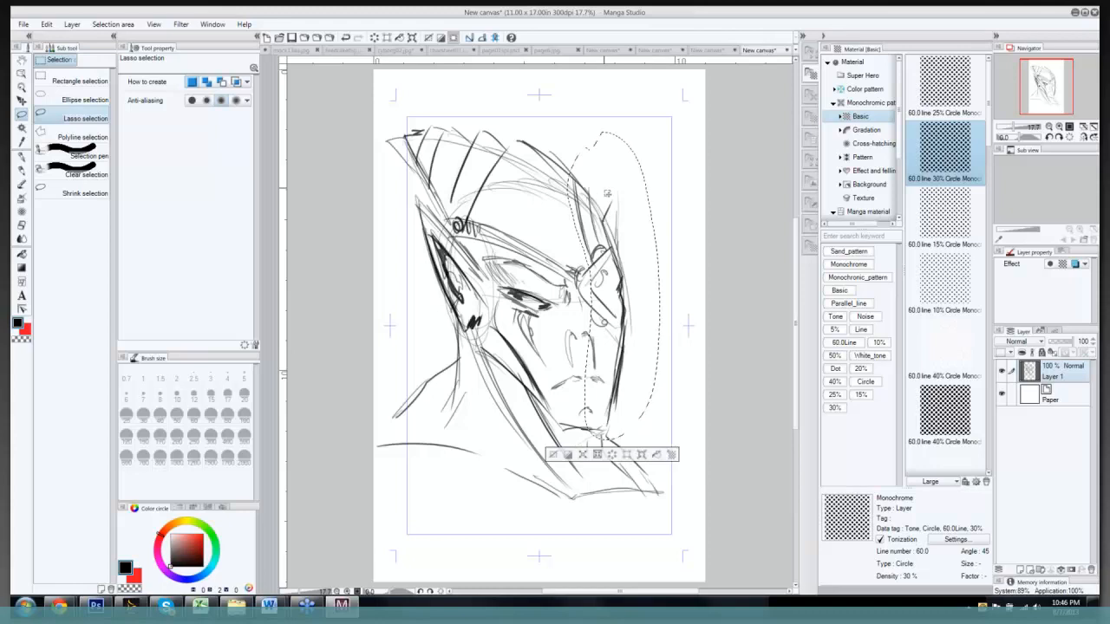
pyautogui.hotkey('ctrl', 't')
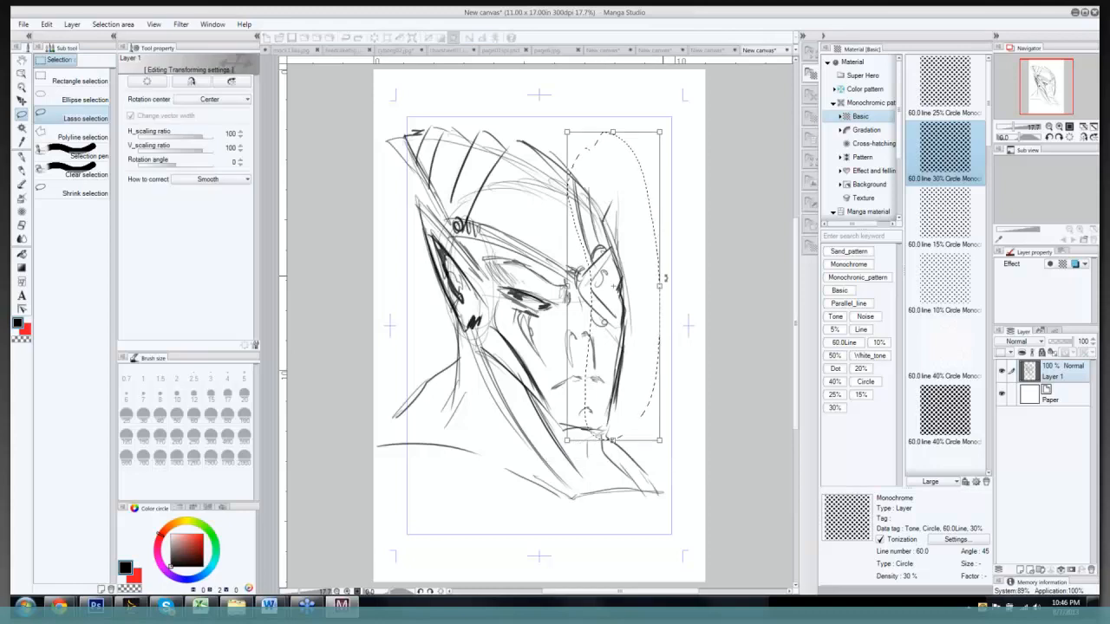
pyautogui.moveTo(653, 285); pyautogui.dragTo(642, 285)
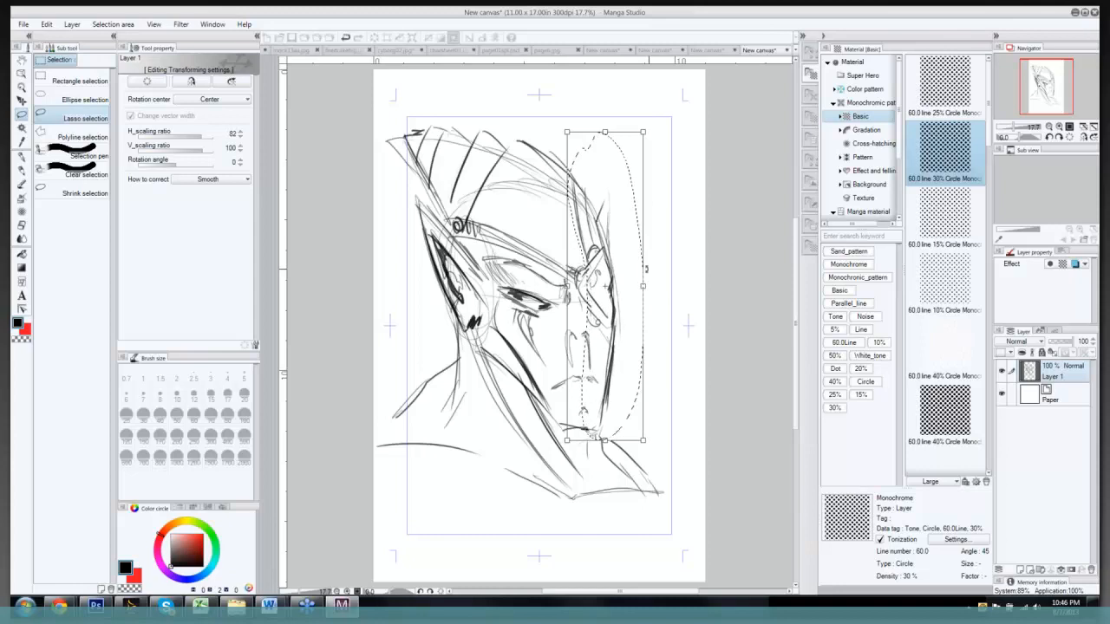
pyautogui.press('Return')
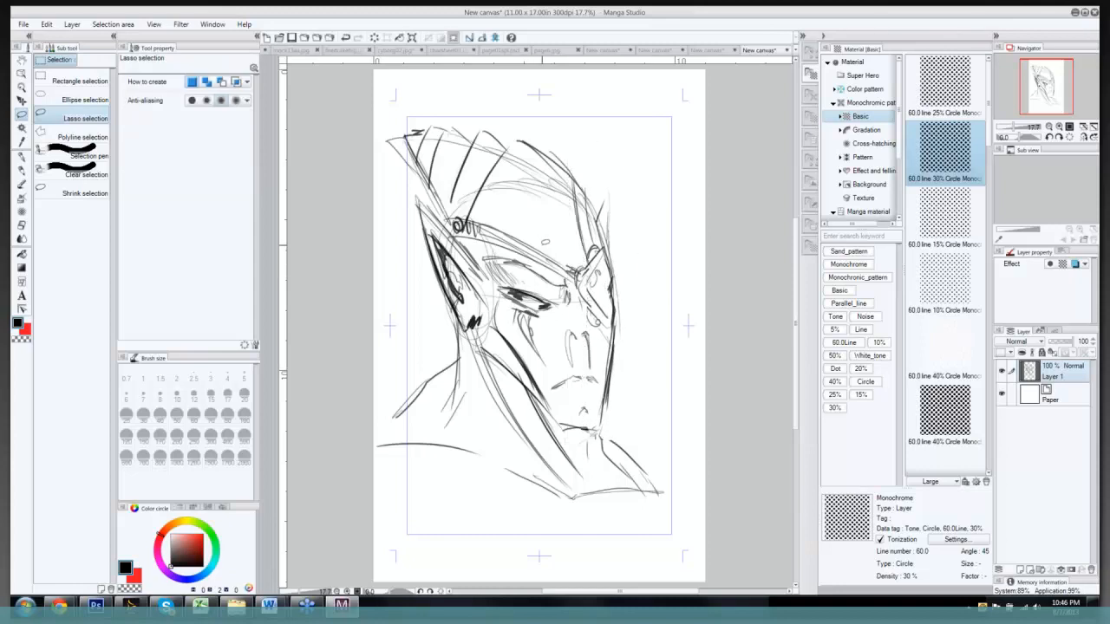
# Step: With the Darker pencil, draw a tall oval on the forehead and a dark oval throat ornament flanked by small triangles
pyautogui.press('p')
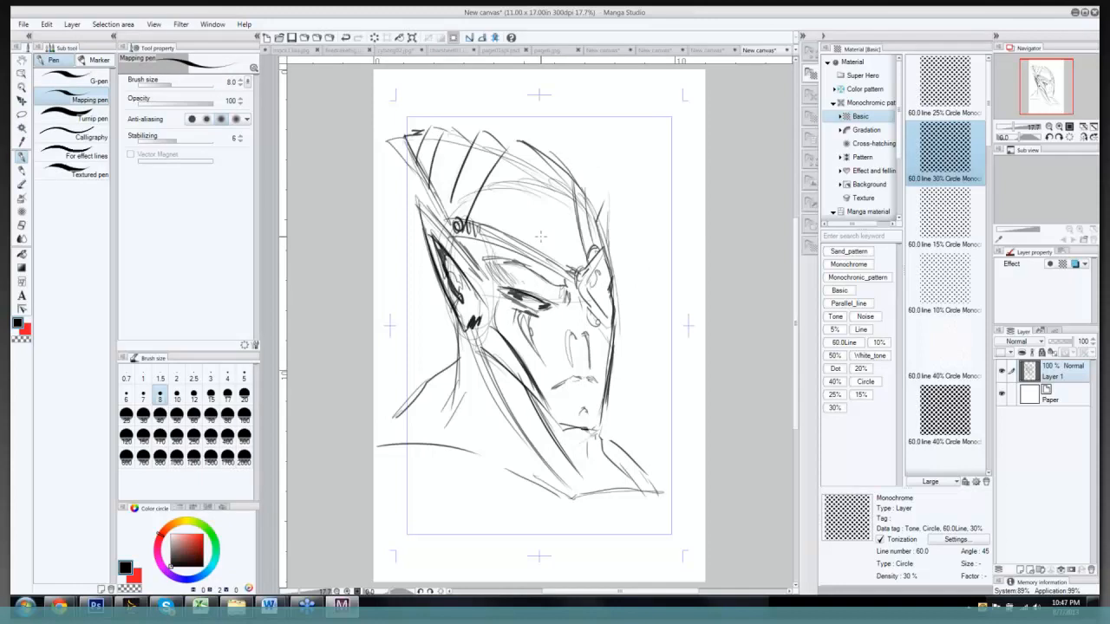
pyautogui.press('p')
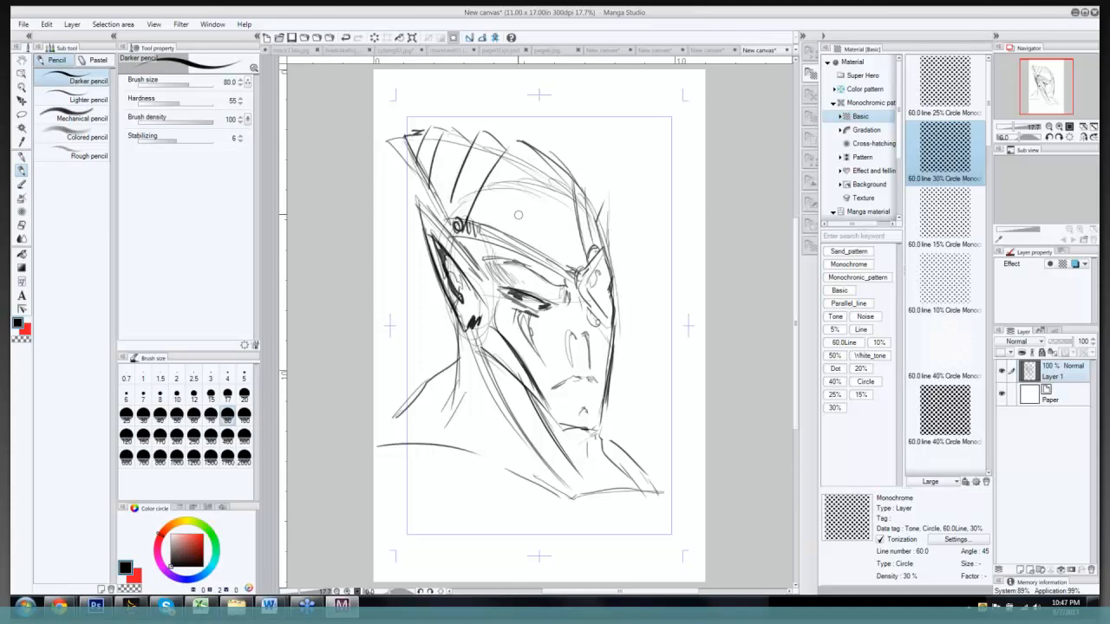
pyautogui.moveTo(560, 203); pyautogui.dragTo(564, 262)
pyautogui.moveTo(572, 453); pyautogui.dragTo(575, 469)
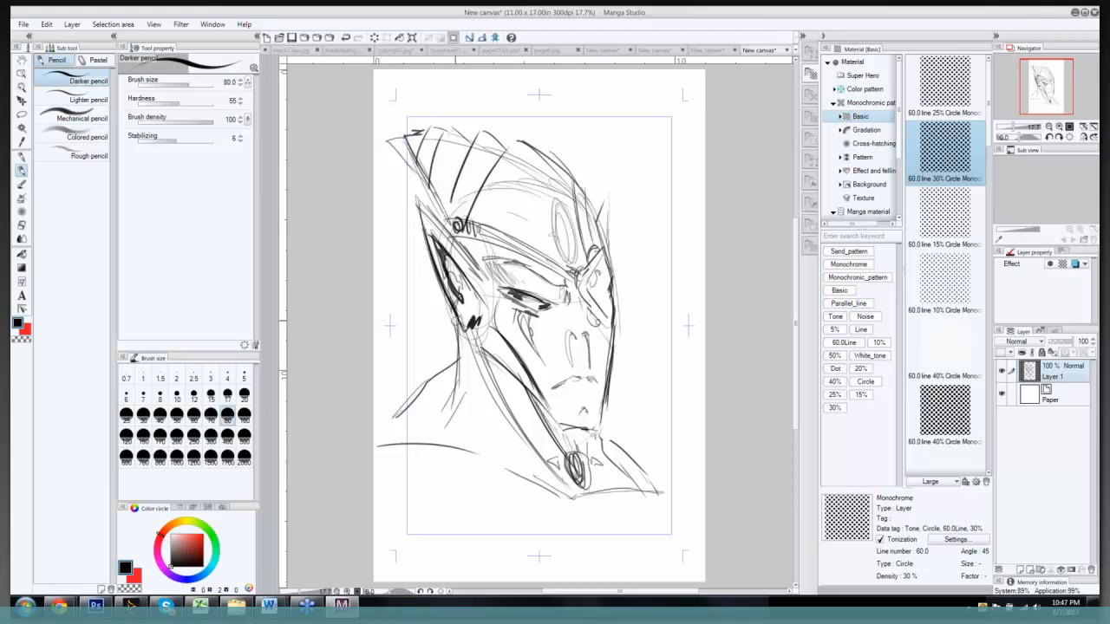
# Step: Thicken the back neck line, the far neck and shoulder line, the far brow contour and the brow band's edge
pyautogui.moveTo(447, 357); pyautogui.dragTo(392, 422)
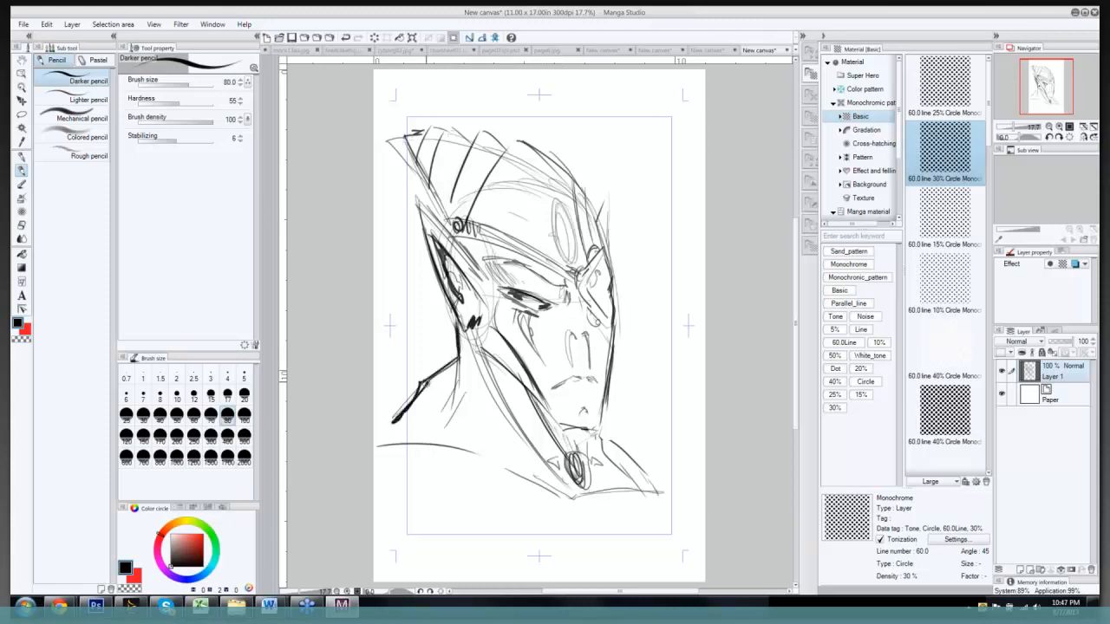
pyautogui.moveTo(574, 407); pyautogui.dragTo(649, 469)
pyautogui.moveTo(605, 253); pyautogui.dragTo(614, 326)
pyautogui.moveTo(576, 285)
pyautogui.mouseDown()
pyautogui.moveTo(612, 335)
pyautogui.moveTo(598, 246)
pyautogui.mouseUp()
pyautogui.moveTo(510, 238)
pyautogui.mouseDown()
pyautogui.moveTo(506, 249)
pyautogui.moveTo(532, 245)
pyautogui.moveTo(564, 278)
pyautogui.mouseUp()
# Step: Cover the canvas with the 60.0 line 15% Circle Monochrome tone
pyautogui.click(945, 217)
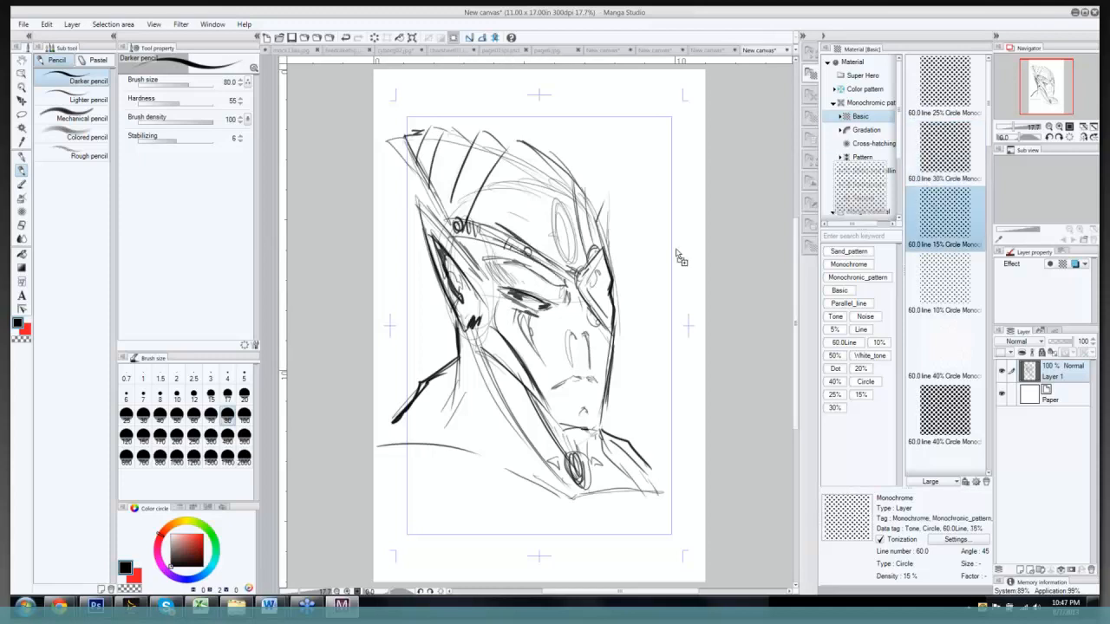
pyautogui.moveTo(945, 217); pyautogui.dragTo(546, 330)
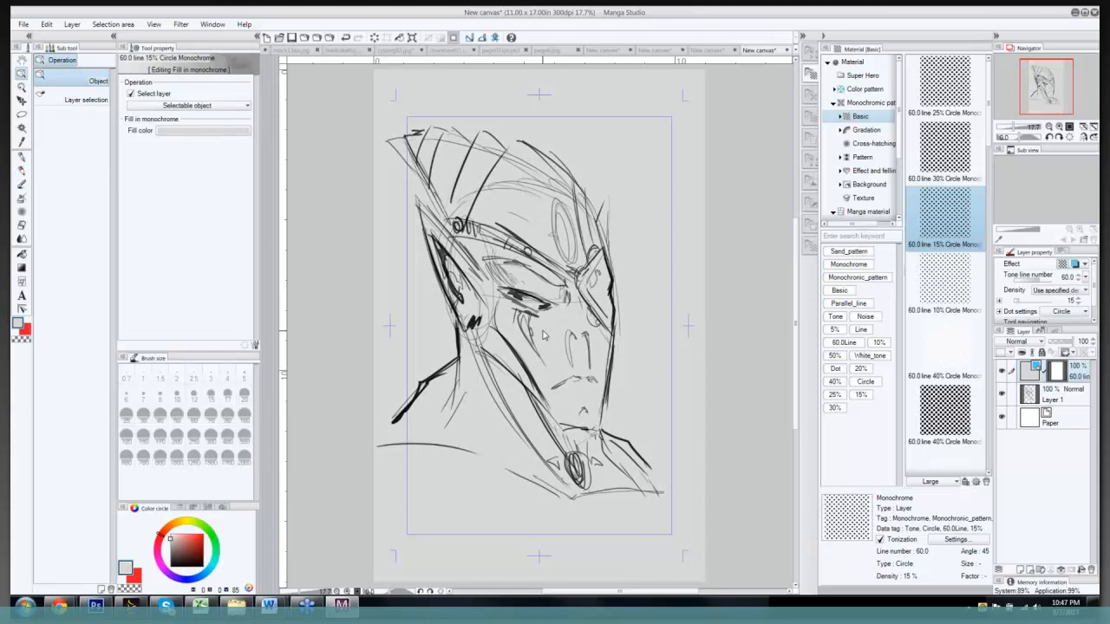
# Step: Use the Softer eraser at size 300 to clear tone highlights from the face, crest, neck, shoulder and chest
pyautogui.press('e')
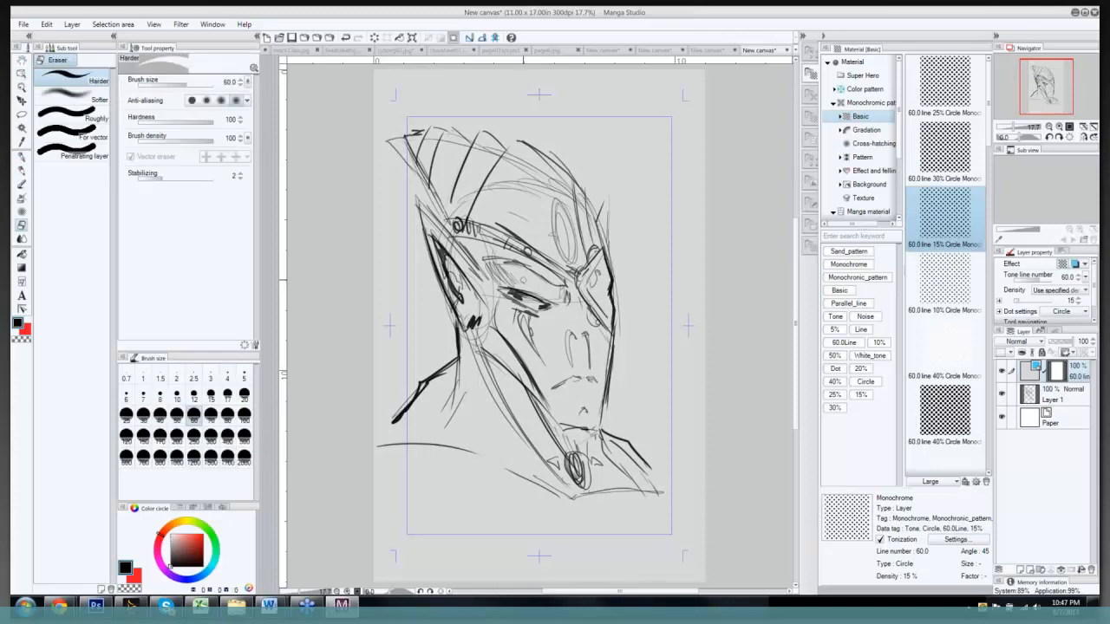
pyautogui.click(126, 435)
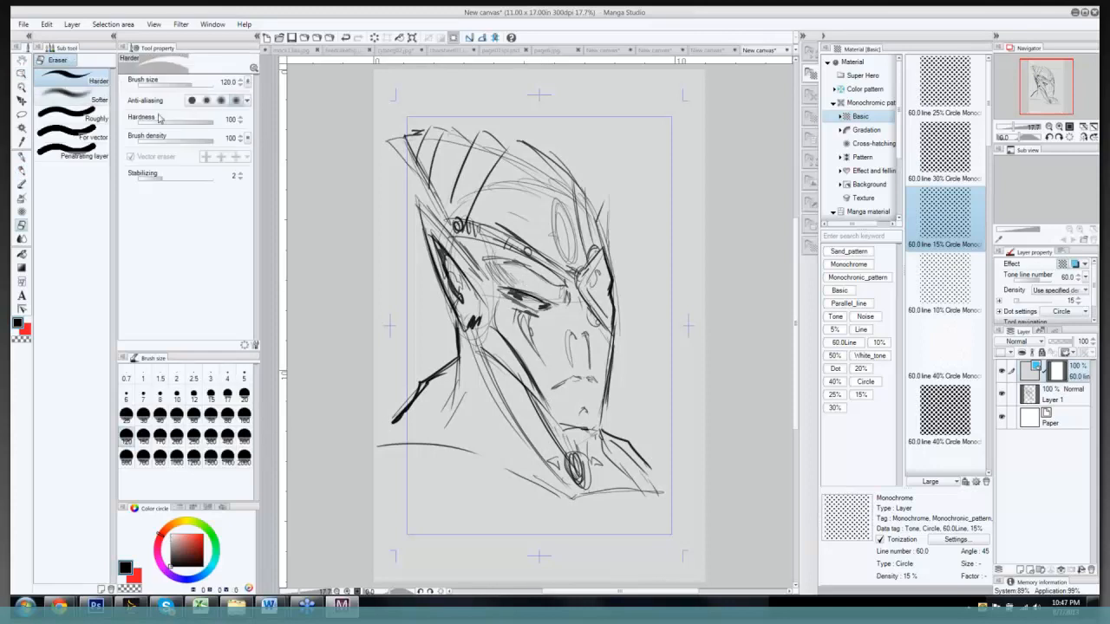
pyautogui.click(74, 94)
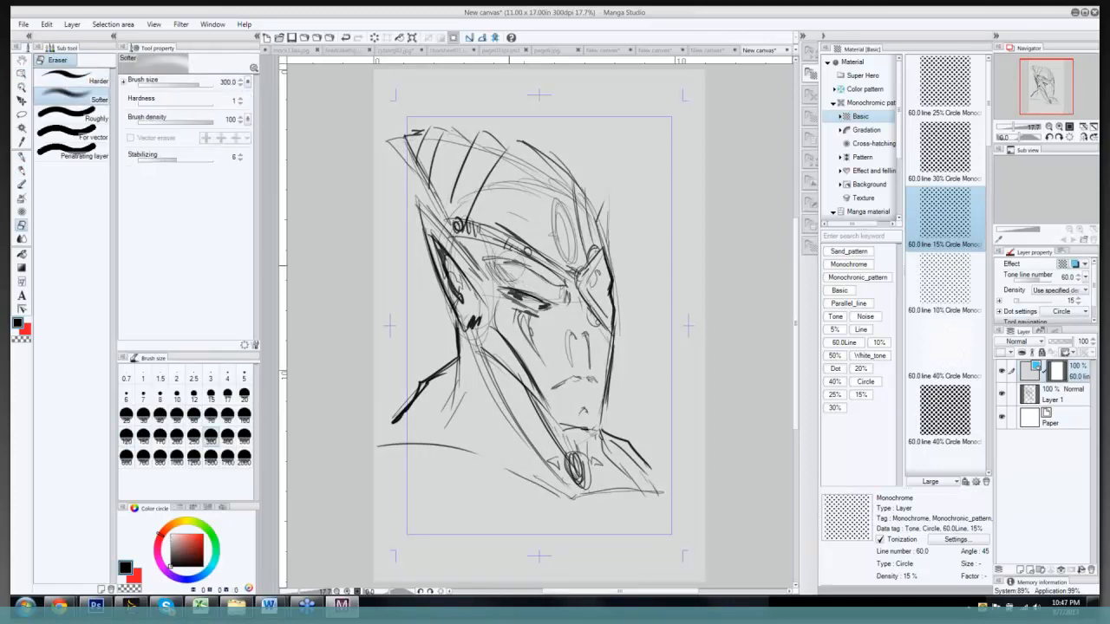
pyautogui.moveTo(510, 269)
pyautogui.mouseDown()
pyautogui.moveTo(540, 318)
pyautogui.moveTo(508, 313)
pyautogui.moveTo(534, 370)
pyautogui.moveTo(539, 457)
pyautogui.mouseUp()
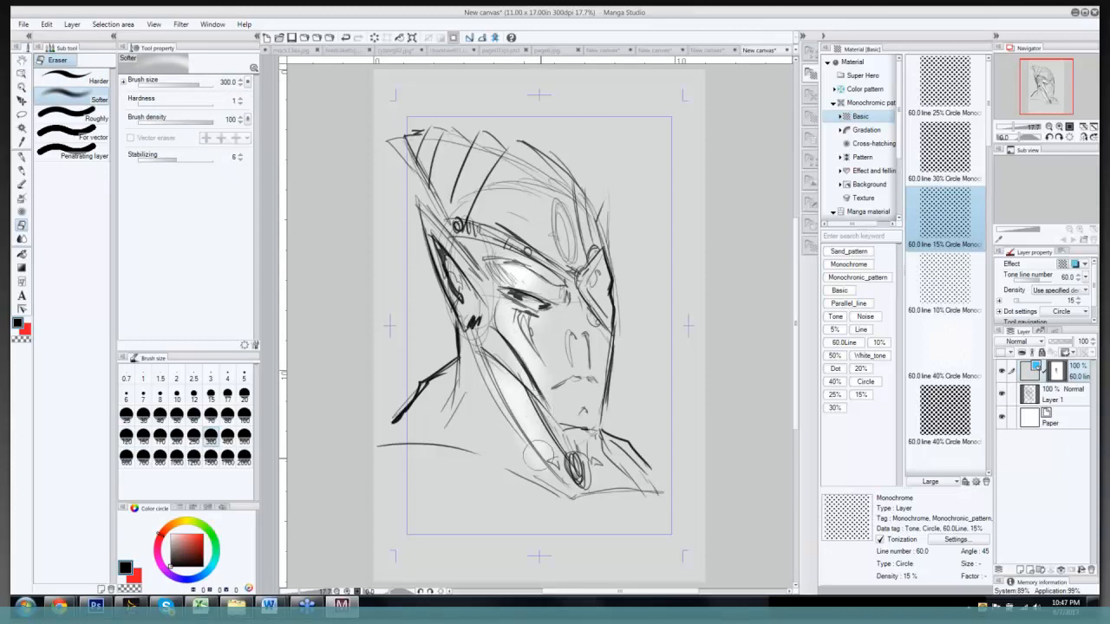
pyautogui.moveTo(558, 253)
pyautogui.mouseDown()
pyautogui.moveTo(544, 209)
pyautogui.moveTo(516, 181)
pyautogui.moveTo(448, 170)
pyautogui.mouseUp()
pyautogui.moveTo(413, 425)
pyautogui.mouseDown()
pyautogui.moveTo(453, 406)
pyautogui.moveTo(458, 429)
pyautogui.mouseUp()
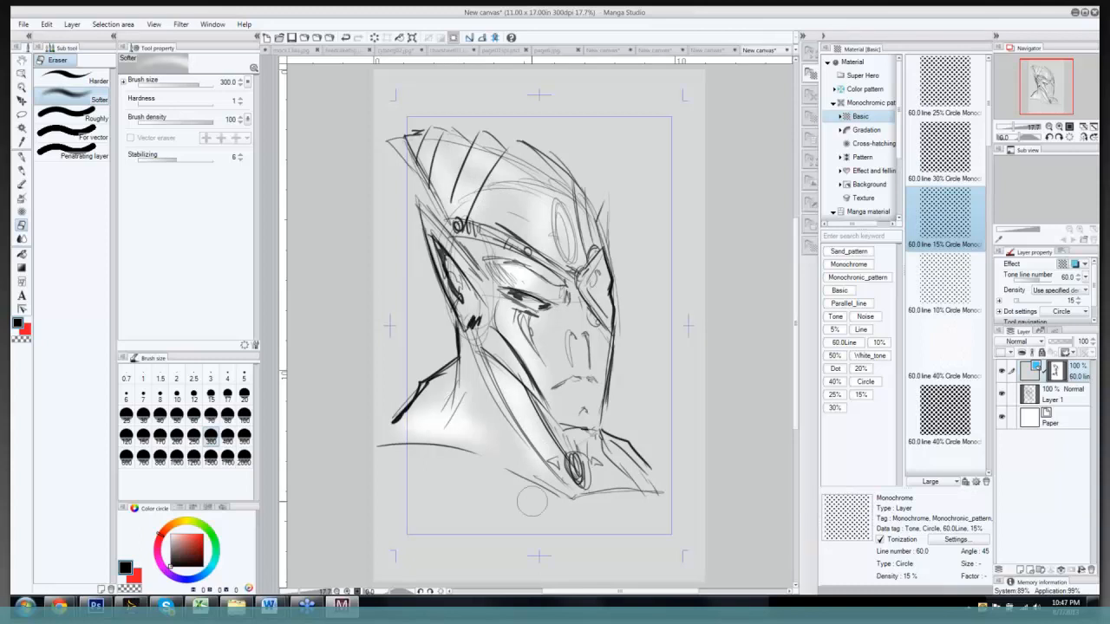
pyautogui.moveTo(535, 503)
pyautogui.mouseDown()
pyautogui.moveTo(552, 547)
pyautogui.moveTo(453, 495)
pyautogui.moveTo(510, 521)
pyautogui.moveTo(477, 517)
pyautogui.moveTo(515, 538)
pyautogui.moveTo(636, 540)
pyautogui.mouseUp()
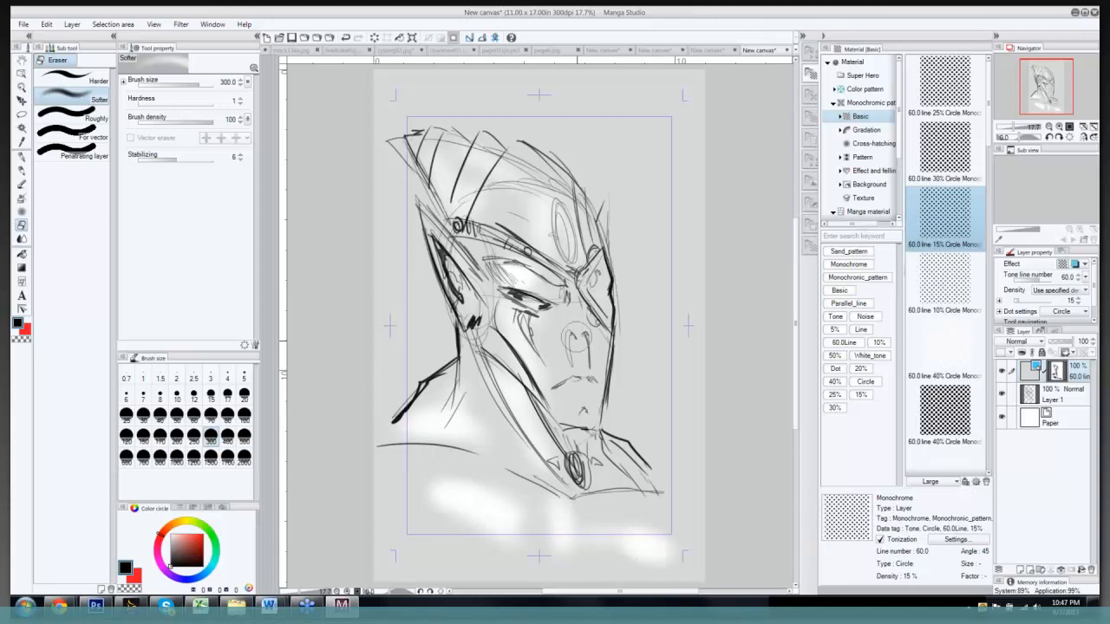
# Step: Combine all visible layers into one and switch to the Lasso selection
pyautogui.click(72, 24)
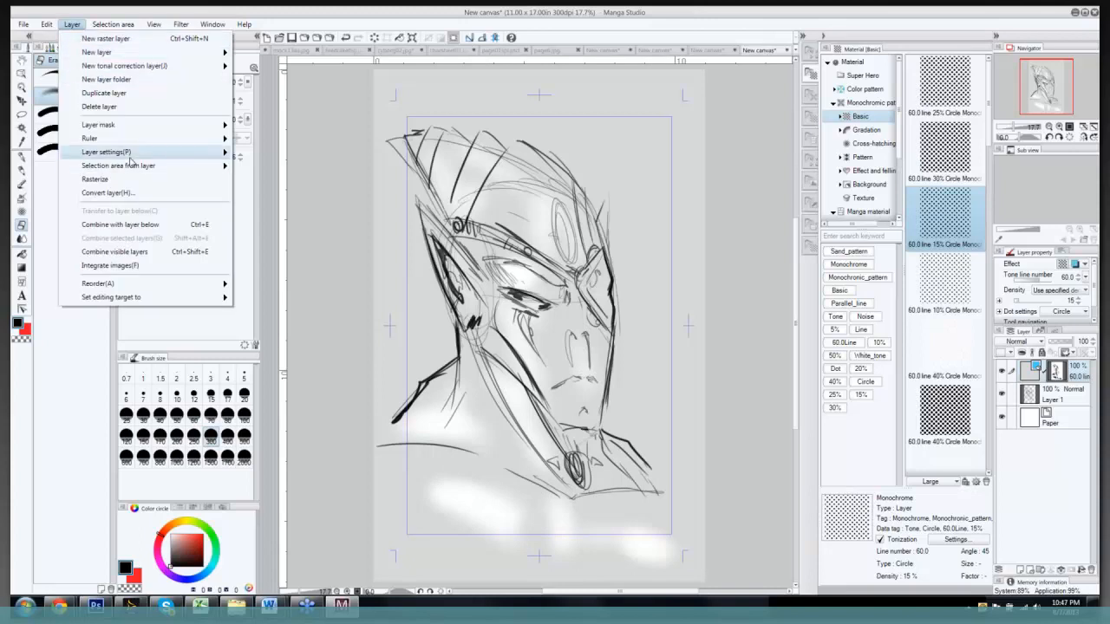
pyautogui.moveTo(127, 156)
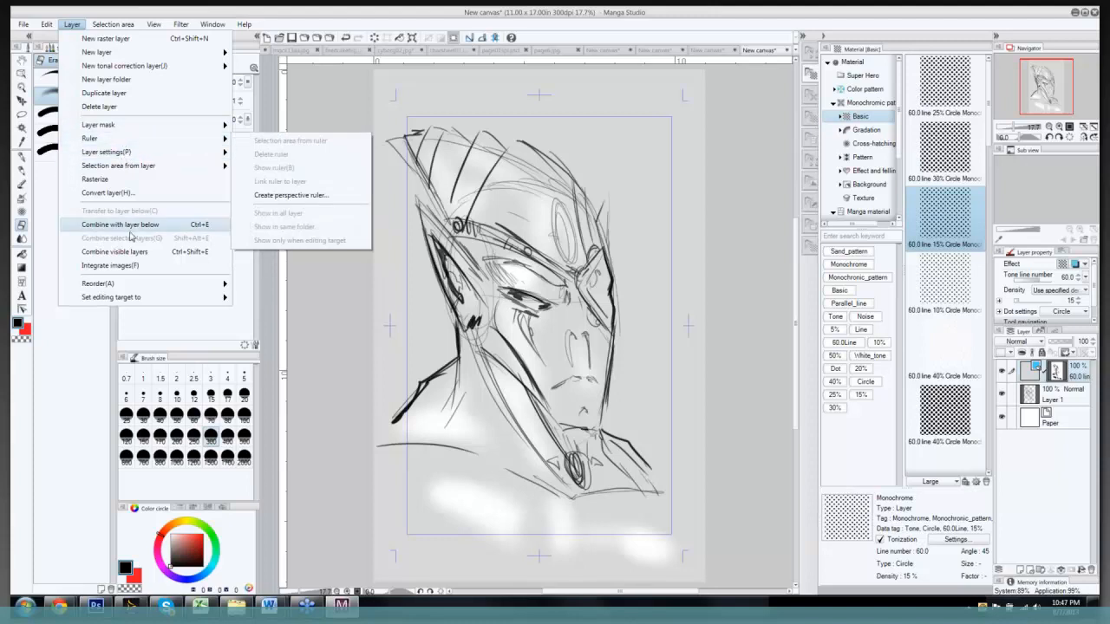
pyautogui.click(140, 253)
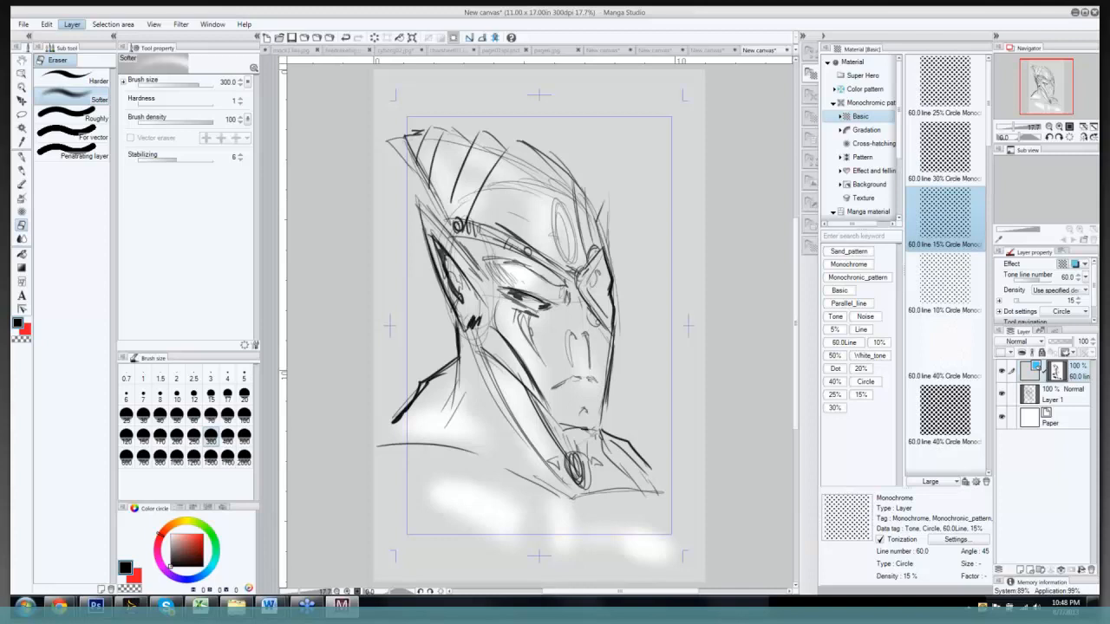
pyautogui.press('m')
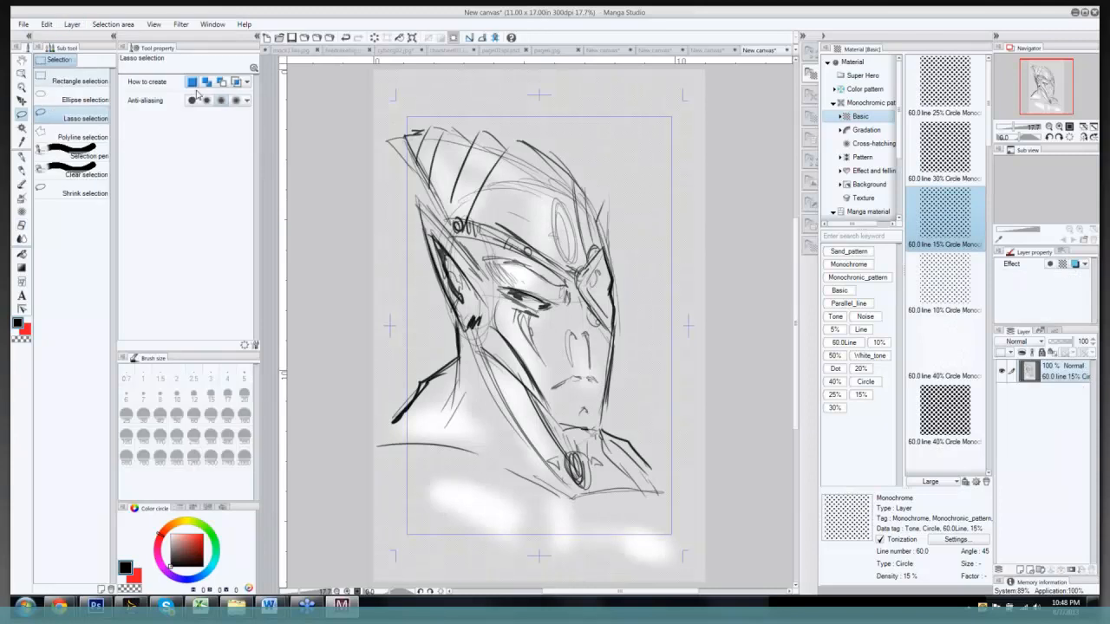
# Step: Copy the whole toned head study and paste it into the canvas with the two full-length figures
pyautogui.moveTo(370, 92)
pyautogui.mouseDown()
pyautogui.moveTo(673, 511)
pyautogui.moveTo(693, 581)
pyautogui.mouseUp()
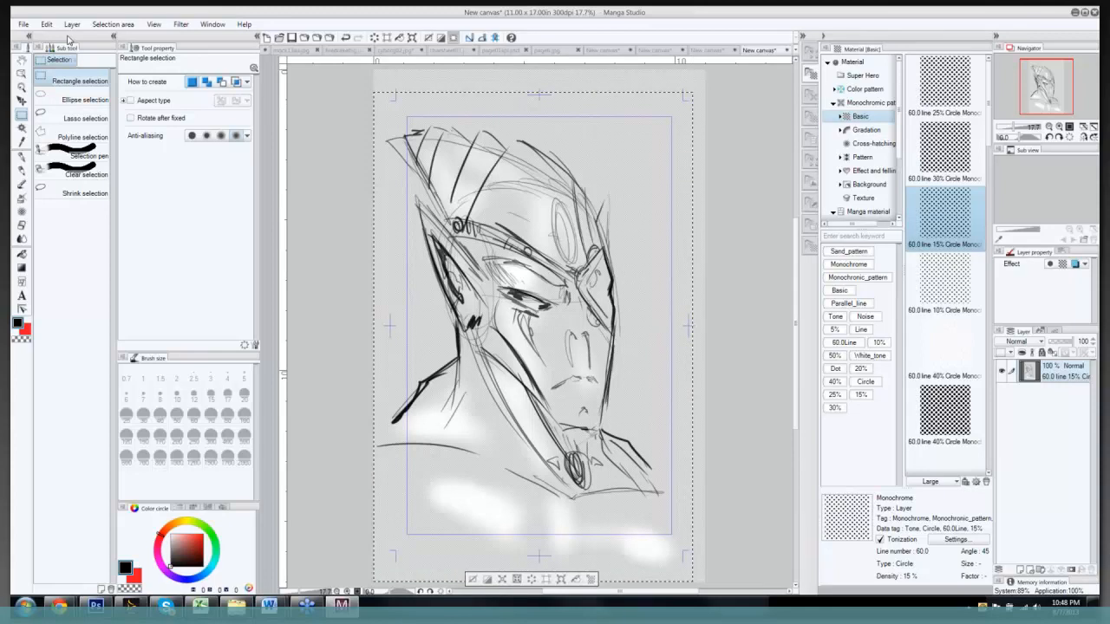
pyautogui.click(49, 25)
pyautogui.click(74, 84)
pyautogui.click(704, 51)
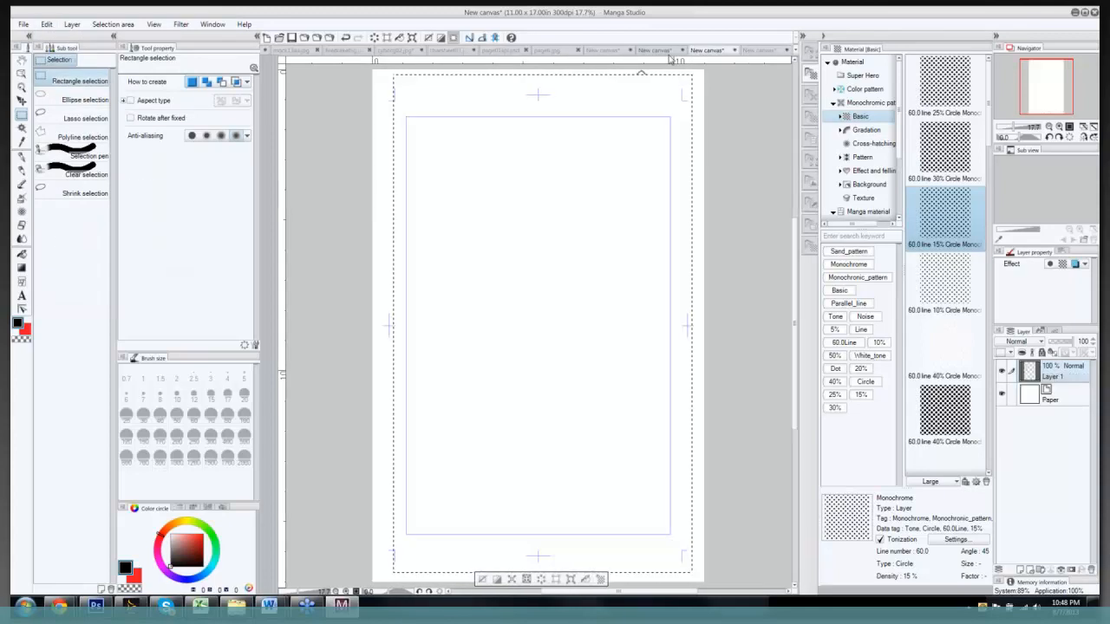
pyautogui.hotkey('ctrl', 'v')
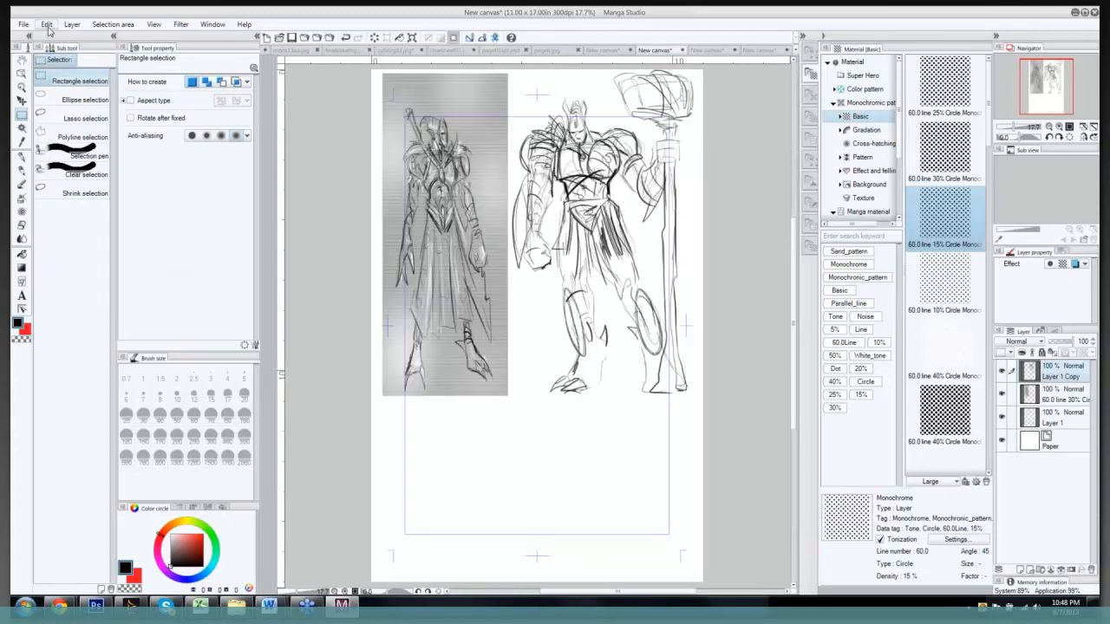
pyautogui.click(49, 25)
pyautogui.click(73, 96)
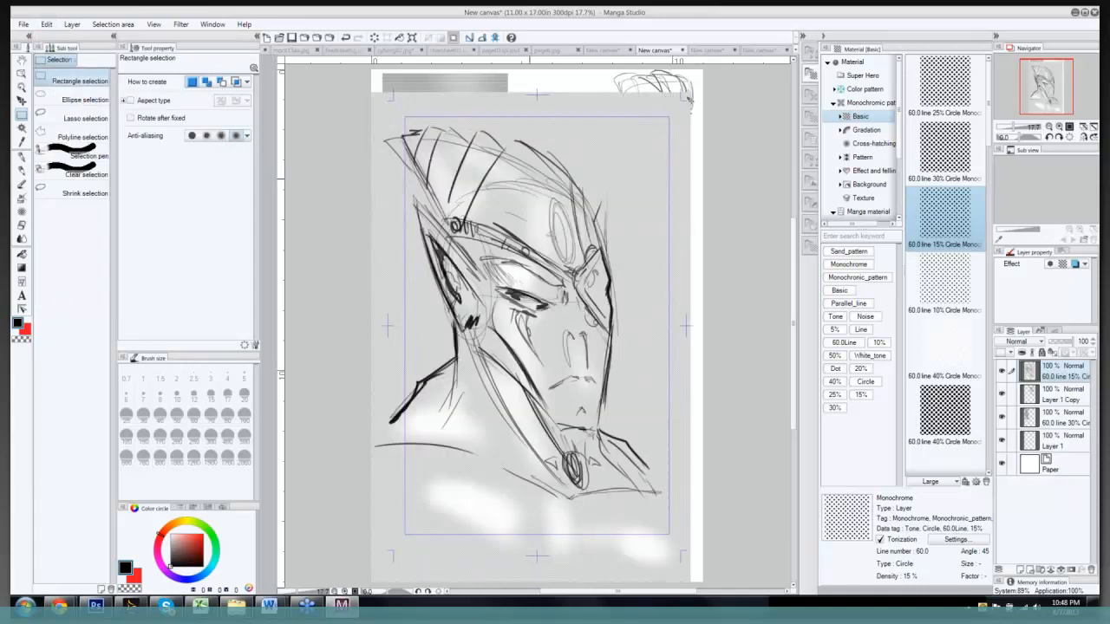
# Step: Scale the pasted head study to 45% horizontally and 40% vertically, placing it beneath the robed figure
pyautogui.hotkey('ctrl', 't')
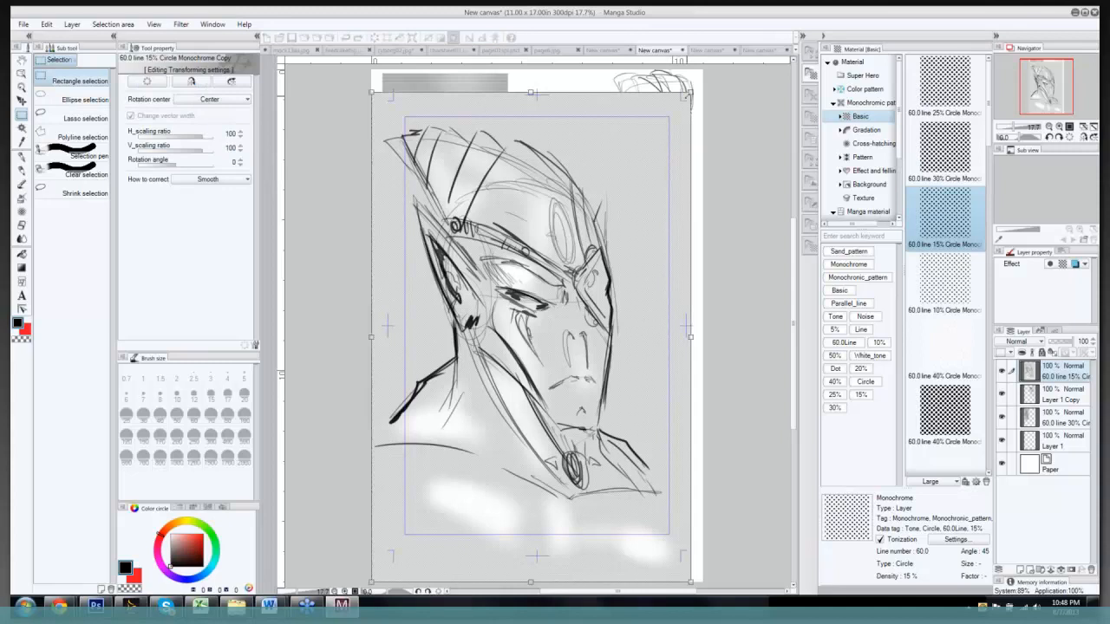
pyautogui.moveTo(690, 93); pyautogui.dragTo(511, 386)
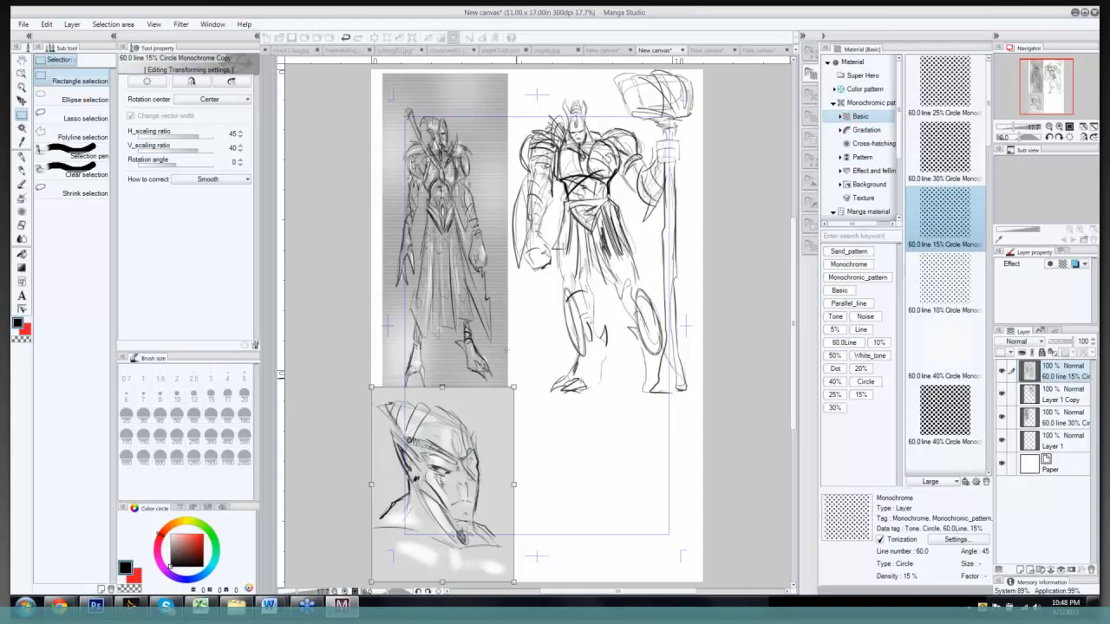
pyautogui.press('Return')
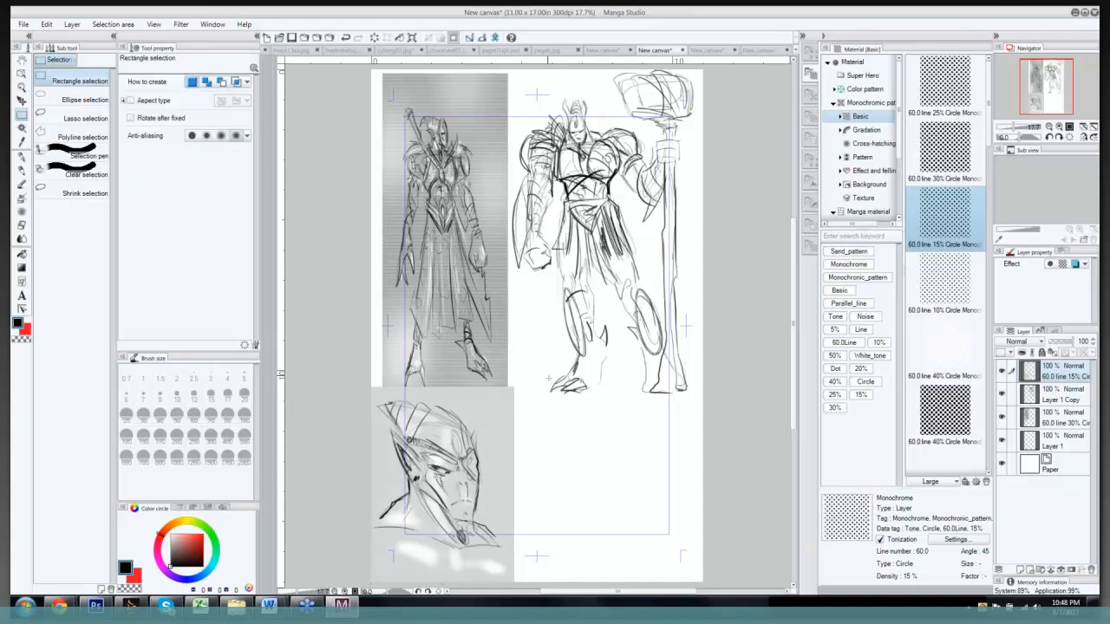
# Step: Block in a small black silhouette of a striding figure with a staff below the armored figure, using the Darker pencil enlarged to size 170
pyautogui.press('p')
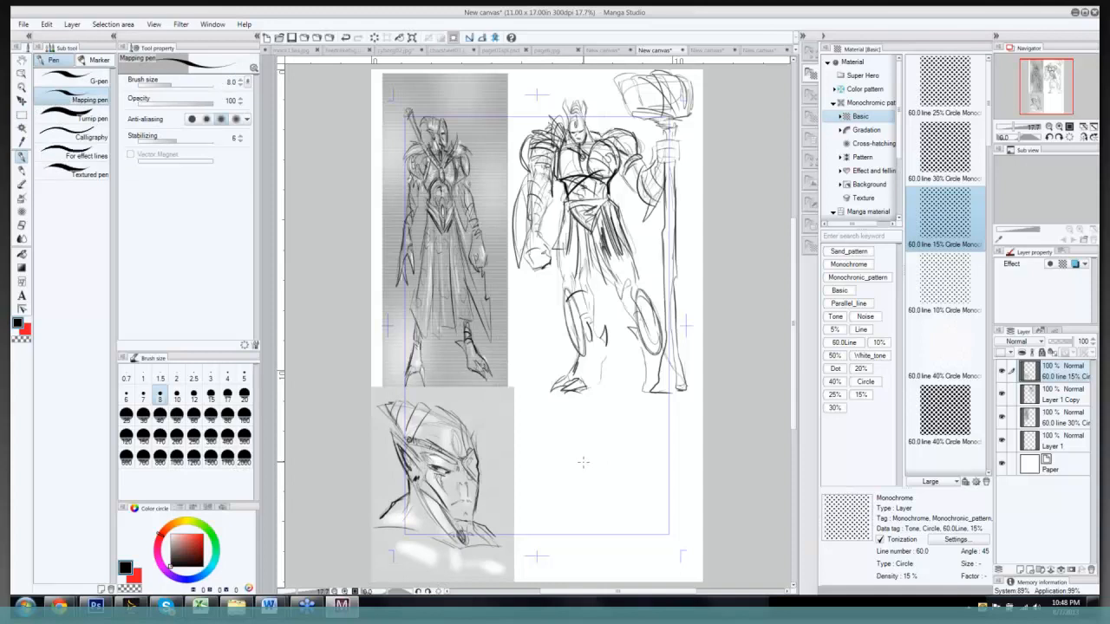
pyautogui.press('p')
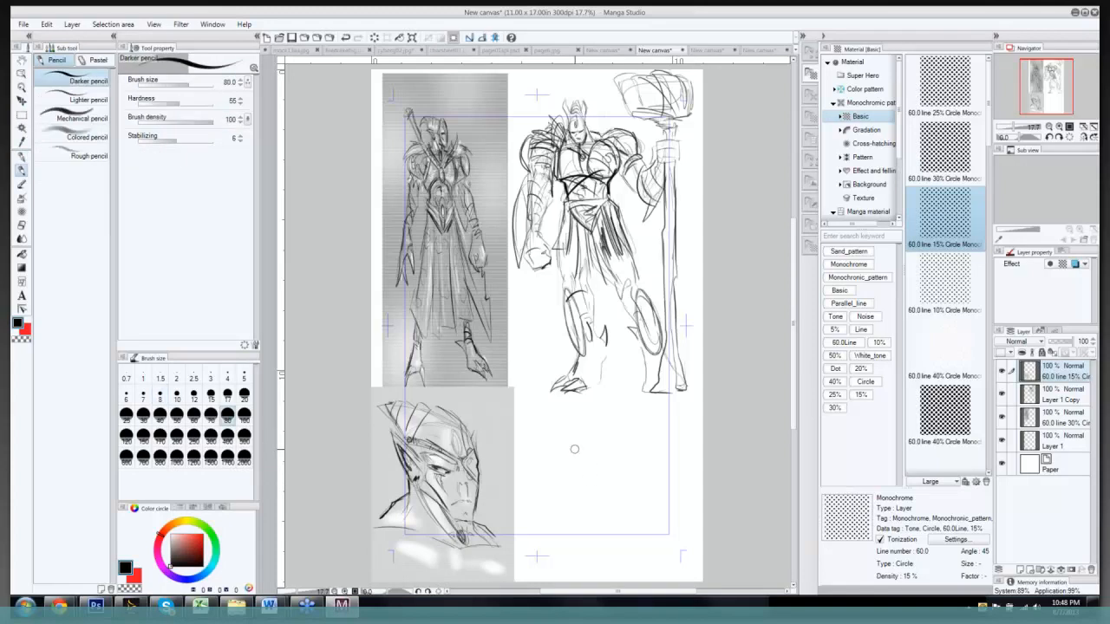
pyautogui.moveTo(577, 453)
pyautogui.mouseDown()
pyautogui.moveTo(595, 425)
pyautogui.moveTo(578, 417)
pyautogui.moveTo(597, 442)
pyautogui.moveTo(569, 420)
pyautogui.moveTo(609, 445)
pyautogui.moveTo(580, 437)
pyautogui.moveTo(536, 447)
pyautogui.moveTo(545, 460)
pyautogui.moveTo(625, 451)
pyautogui.moveTo(618, 462)
pyautogui.moveTo(581, 451)
pyautogui.moveTo(594, 465)
pyautogui.moveTo(557, 456)
pyautogui.moveTo(593, 460)
pyautogui.moveTo(569, 462)
pyautogui.moveTo(581, 479)
pyautogui.moveTo(555, 460)
pyautogui.moveTo(583, 477)
pyautogui.moveTo(590, 463)
pyautogui.moveTo(568, 480)
pyautogui.moveTo(578, 494)
pyautogui.moveTo(555, 501)
pyautogui.moveTo(553, 485)
pyautogui.moveTo(618, 530)
pyautogui.moveTo(594, 497)
pyautogui.moveTo(612, 525)
pyautogui.moveTo(577, 511)
pyautogui.moveTo(555, 533)
pyautogui.moveTo(547, 529)
pyautogui.moveTo(556, 507)
pyautogui.moveTo(537, 574)
pyautogui.moveTo(551, 542)
pyautogui.moveTo(624, 555)
pyautogui.moveTo(607, 522)
pyautogui.moveTo(641, 569)
pyautogui.mouseUp()
pyautogui.press(']')
pyautogui.press(']')
pyautogui.press(']')
pyautogui.press(']')
pyautogui.moveTo(619, 531); pyautogui.dragTo(646, 571)
pyautogui.moveTo(543, 459)
pyautogui.mouseDown()
pyautogui.moveTo(521, 523)
pyautogui.moveTo(550, 460)
pyautogui.moveTo(621, 479)
pyautogui.moveTo(605, 457)
pyautogui.moveTo(631, 482)
pyautogui.moveTo(675, 472)
pyautogui.moveTo(653, 469)
pyautogui.moveTo(662, 452)
pyautogui.moveTo(673, 469)
pyautogui.moveTo(662, 461)
pyautogui.mouseUp()
pyautogui.moveTo(660, 409); pyautogui.dragTo(669, 555)
pyautogui.moveTo(663, 473); pyautogui.dragTo(674, 562)
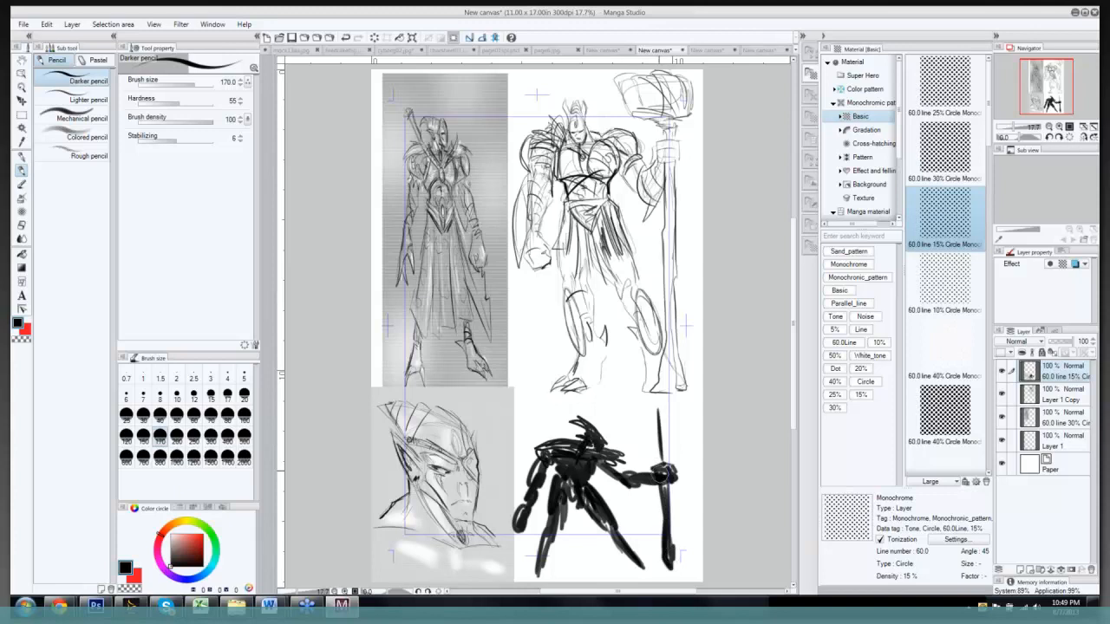
# Step: Add a hammer head to the silhouette's staff and fill out its hanging skirt strips, foot and torso
pyautogui.moveTo(666, 403)
pyautogui.mouseDown()
pyautogui.moveTo(642, 408)
pyautogui.moveTo(637, 429)
pyautogui.moveTo(676, 415)
pyautogui.moveTo(664, 425)
pyautogui.mouseUp()
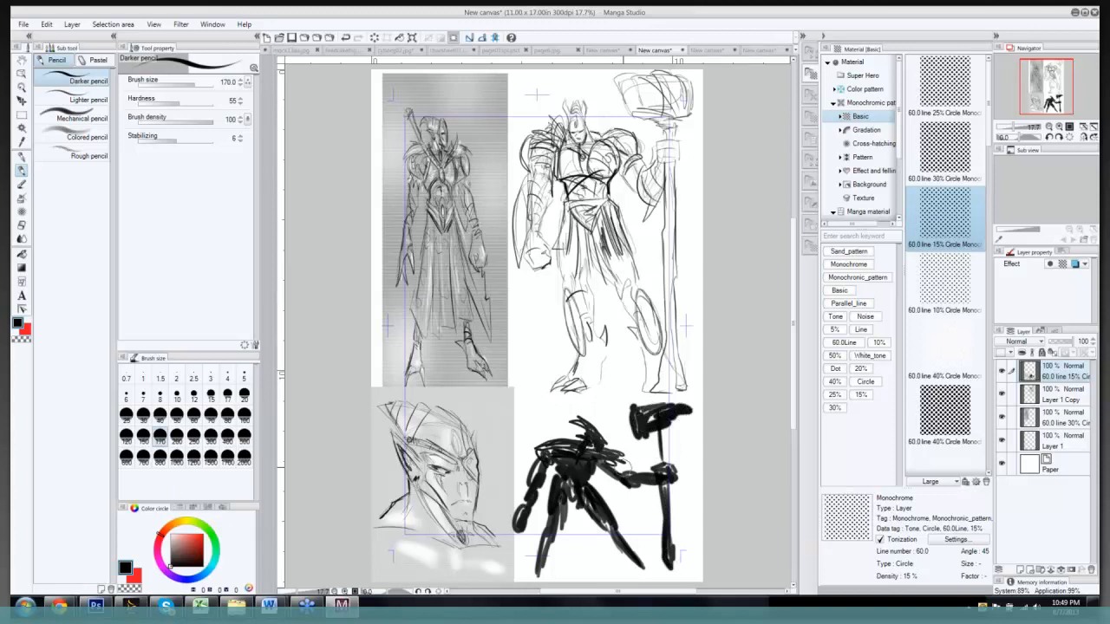
pyautogui.moveTo(551, 491)
pyautogui.mouseDown()
pyautogui.moveTo(549, 518)
pyautogui.moveTo(561, 493)
pyautogui.moveTo(589, 532)
pyautogui.moveTo(593, 503)
pyautogui.moveTo(603, 529)
pyautogui.mouseUp()
pyautogui.moveTo(542, 562); pyautogui.dragTo(535, 577)
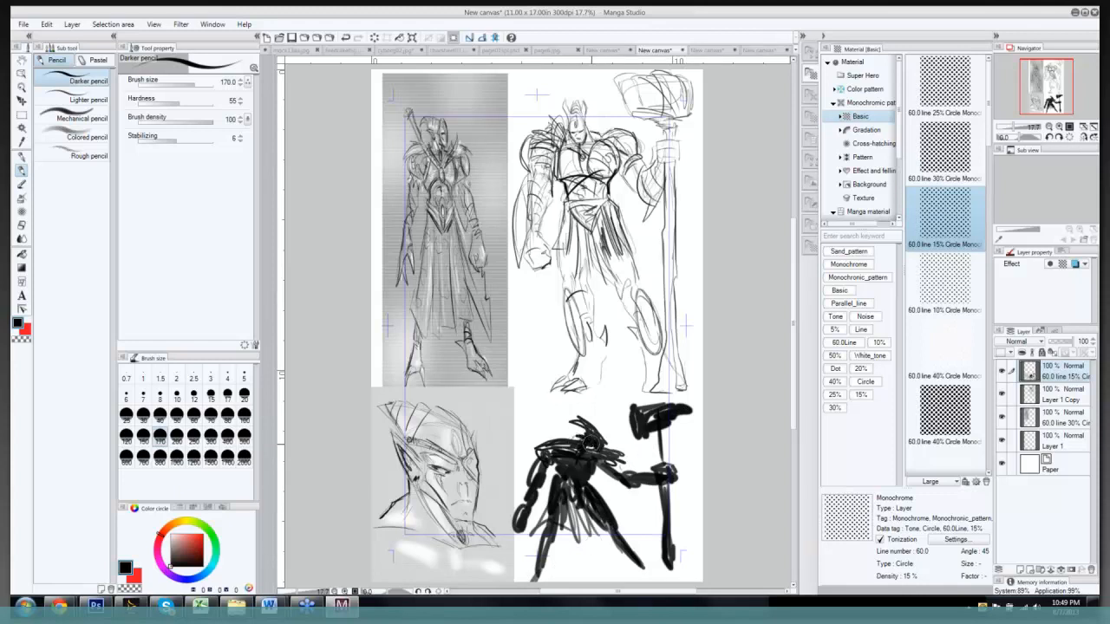
pyautogui.moveTo(569, 454)
pyautogui.mouseDown()
pyautogui.moveTo(544, 438)
pyautogui.moveTo(558, 453)
pyautogui.moveTo(604, 461)
pyautogui.moveTo(566, 466)
pyautogui.mouseUp()
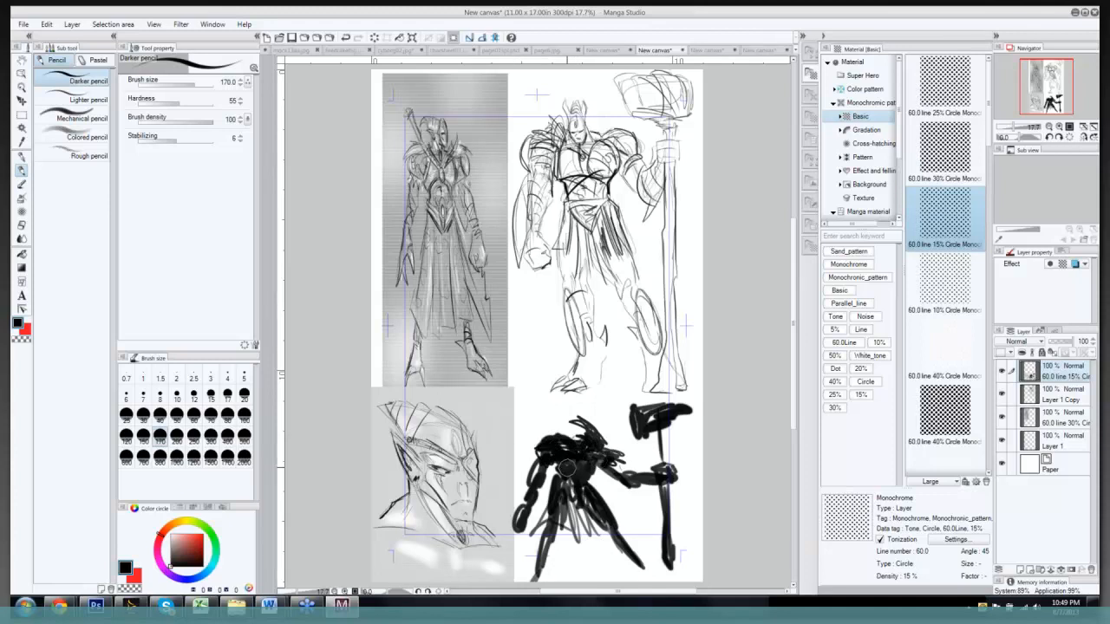
# Step: Carve light detail lines into the silhouette's head and torso with the Softer eraser at size 30
pyautogui.press('e')
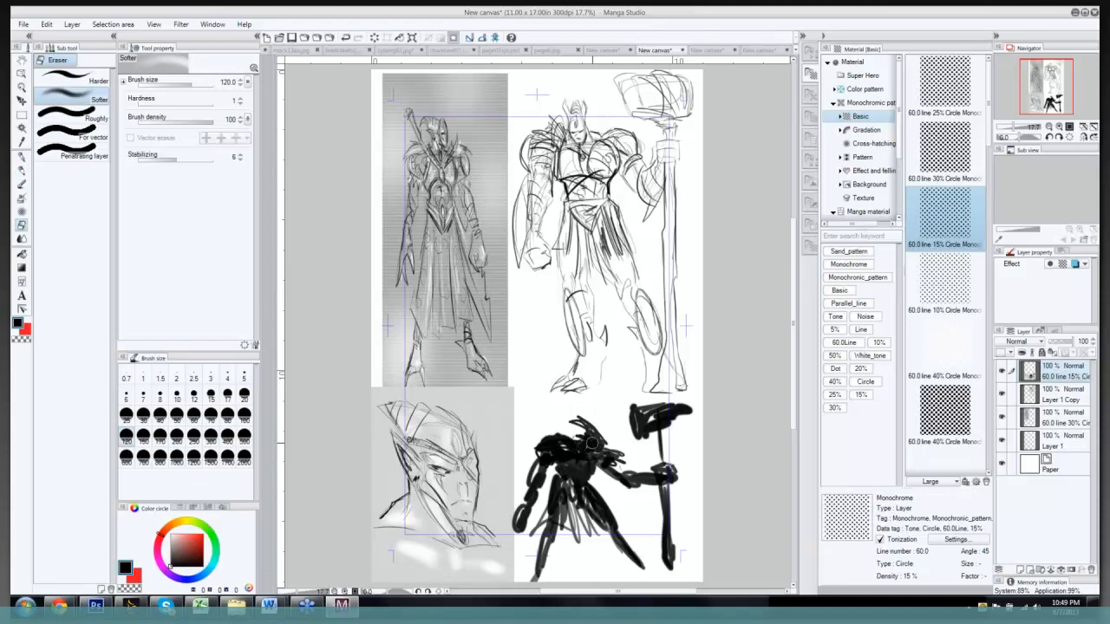
pyautogui.press('[')
pyautogui.press('[')
pyautogui.press('[')
pyautogui.press('[')
pyautogui.press('[')
pyautogui.press('[')
pyautogui.press('[')
pyautogui.moveTo(595, 450); pyautogui.dragTo(585, 466)
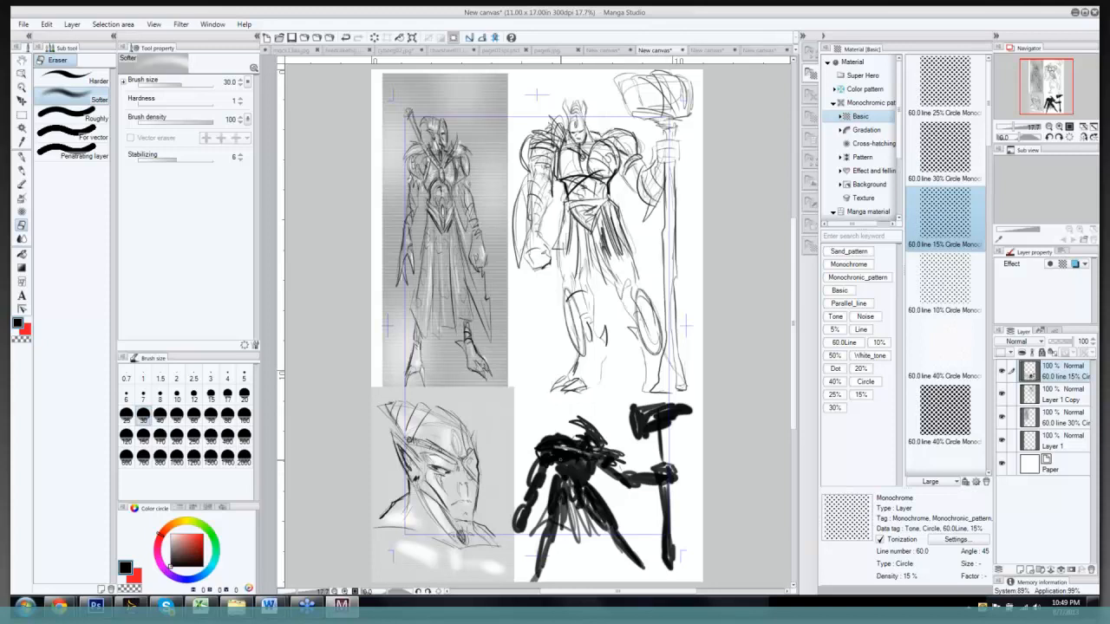
pyautogui.moveTo(584, 471); pyautogui.dragTo(580, 484)
# Step: Erase thin highlights along the silhouette's shoulder, hammer head, staff and leg
pyautogui.moveTo(545, 440); pyautogui.dragTo(567, 452)
pyautogui.moveTo(670, 415); pyautogui.dragTo(649, 428)
pyautogui.moveTo(661, 470); pyautogui.dragTo(666, 526)
pyautogui.moveTo(594, 501); pyautogui.dragTo(607, 521)
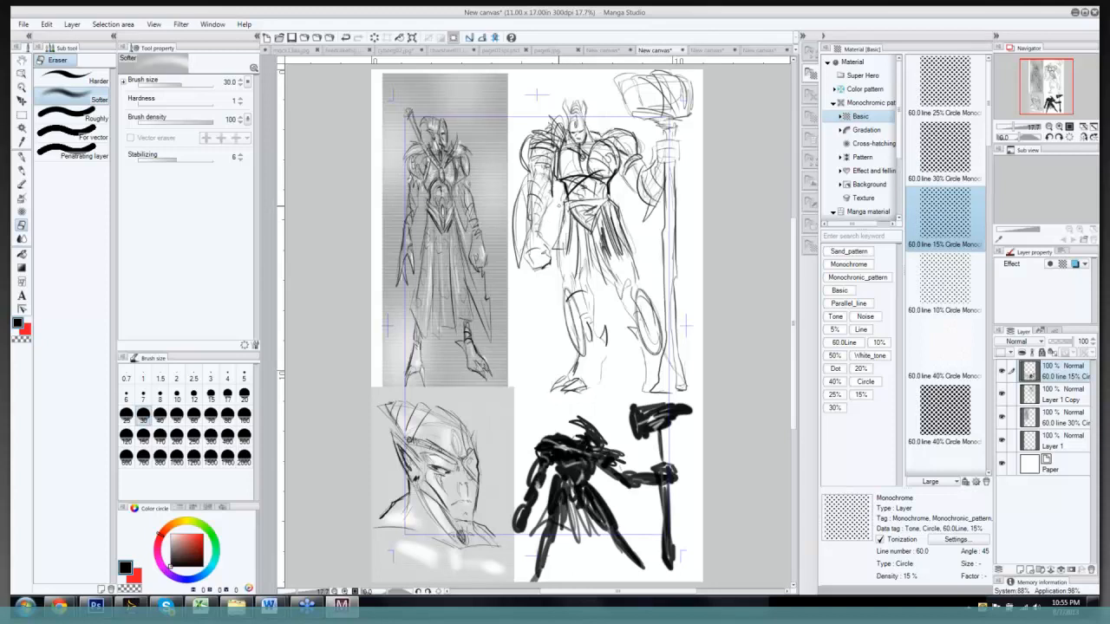
# Step: Shade the armored figure's lowered forearm, upper arm and shoulder armor with bold Darker pencil strokes at size 170
pyautogui.press('p')
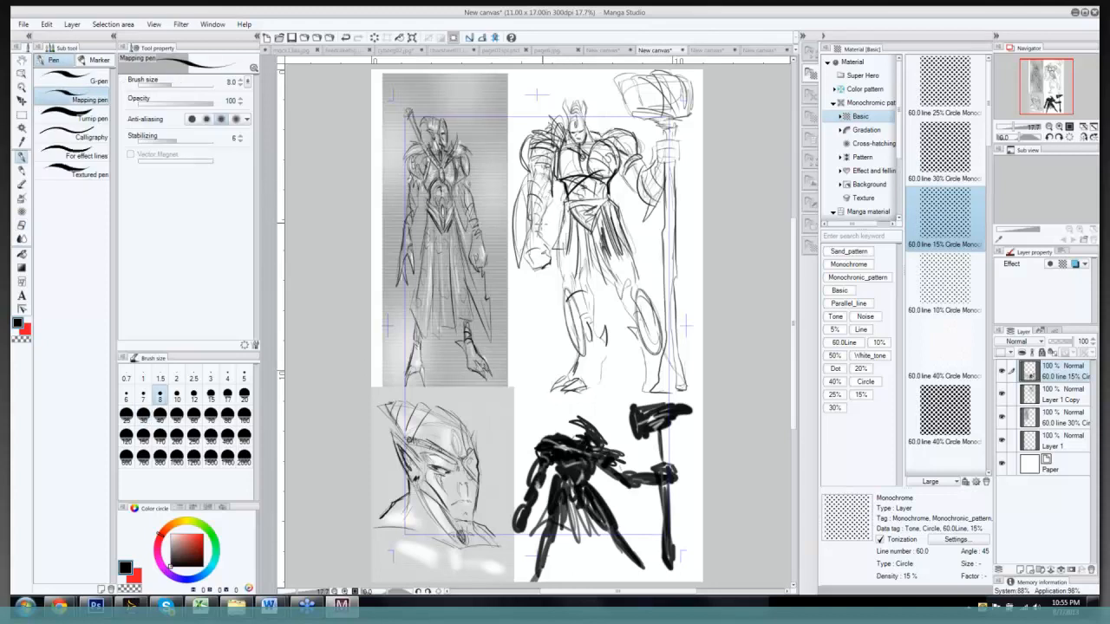
pyautogui.press('p')
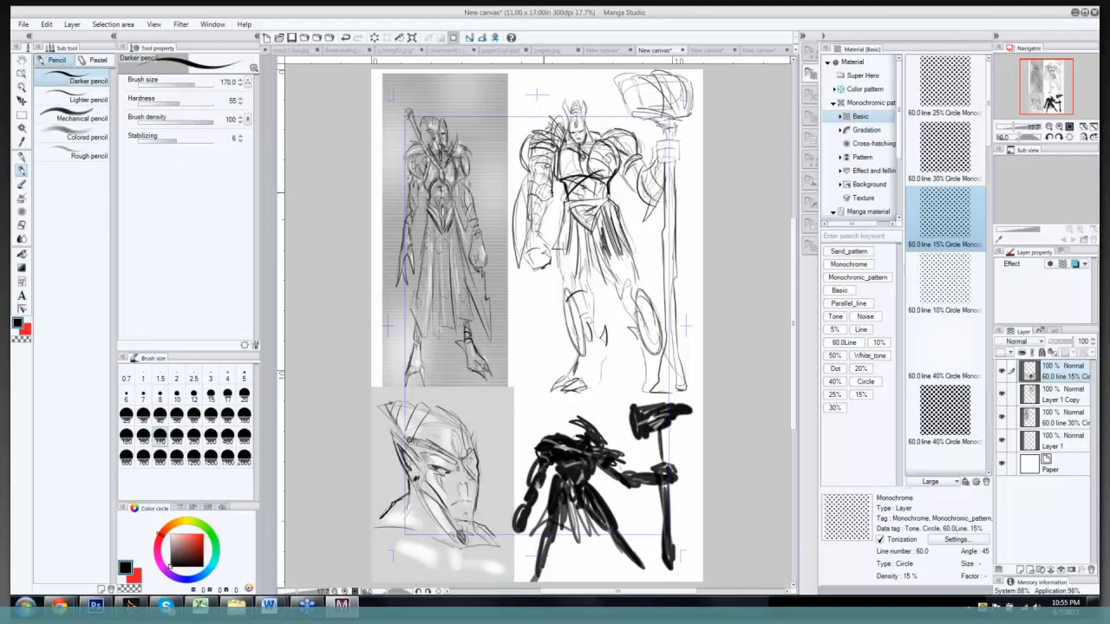
pyautogui.moveTo(548, 178); pyautogui.dragTo(517, 251)
pyautogui.moveTo(524, 208); pyautogui.dragTo(513, 253)
pyautogui.moveTo(529, 180)
pyautogui.mouseDown()
pyautogui.moveTo(510, 255)
pyautogui.moveTo(520, 217)
pyautogui.moveTo(546, 217)
pyautogui.moveTo(524, 250)
pyautogui.mouseUp()
pyautogui.moveTo(557, 213); pyautogui.dragTo(545, 239)
pyautogui.moveTo(534, 142)
pyautogui.mouseDown()
pyautogui.moveTo(520, 156)
pyautogui.moveTo(527, 168)
pyautogui.moveTo(541, 169)
pyautogui.moveTo(539, 158)
pyautogui.mouseUp()
pyautogui.moveTo(560, 120)
pyautogui.mouseDown()
pyautogui.moveTo(547, 161)
pyautogui.moveTo(524, 147)
pyautogui.moveTo(529, 188)
pyautogui.mouseUp()
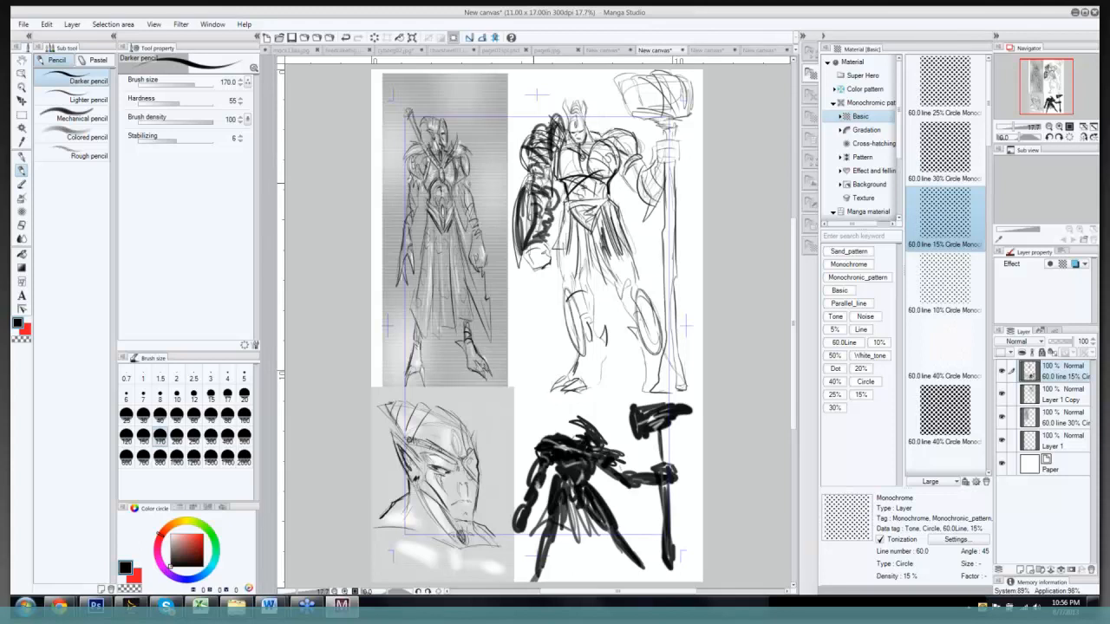
# Step: Darken the elbow of the armored figure's hammer arm and the edge of its hip cloth with the Darker pencil
pyautogui.press('e')
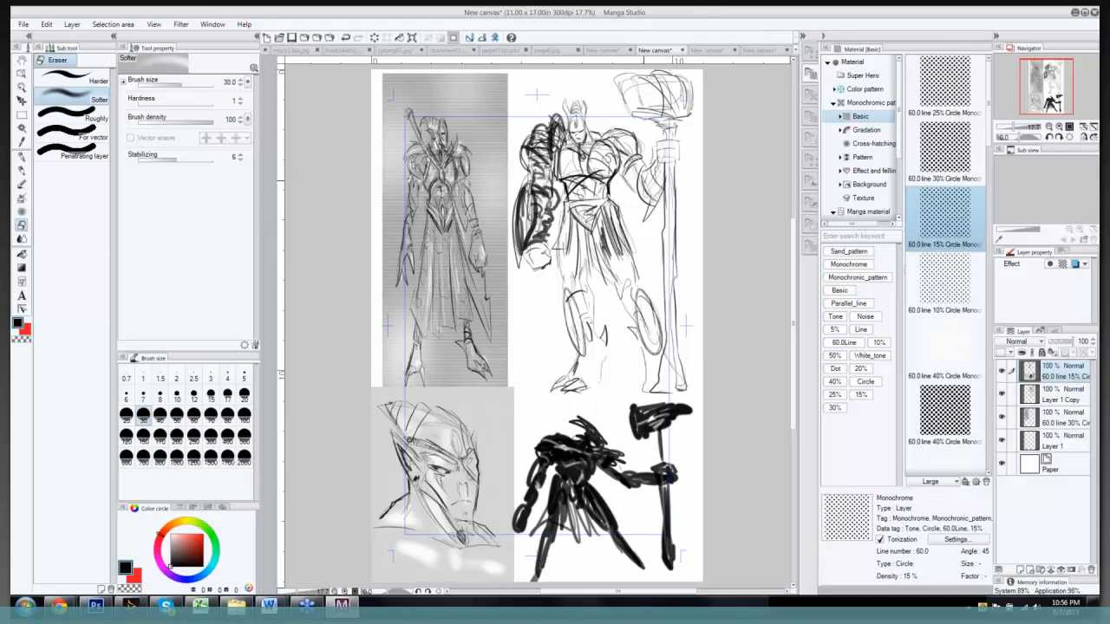
pyautogui.press('p')
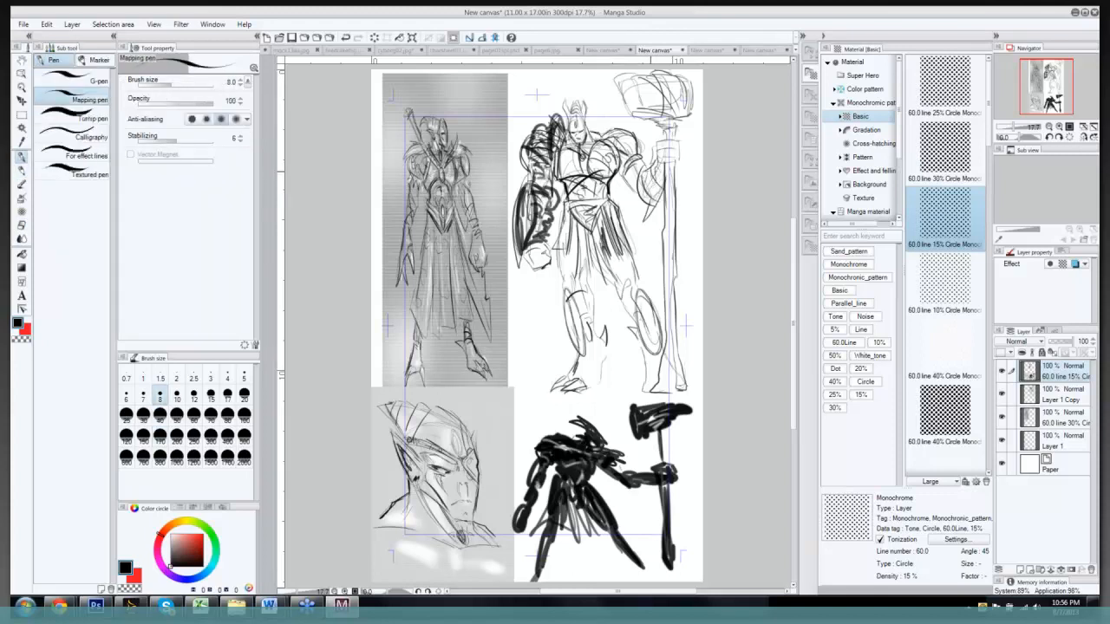
pyautogui.press('p')
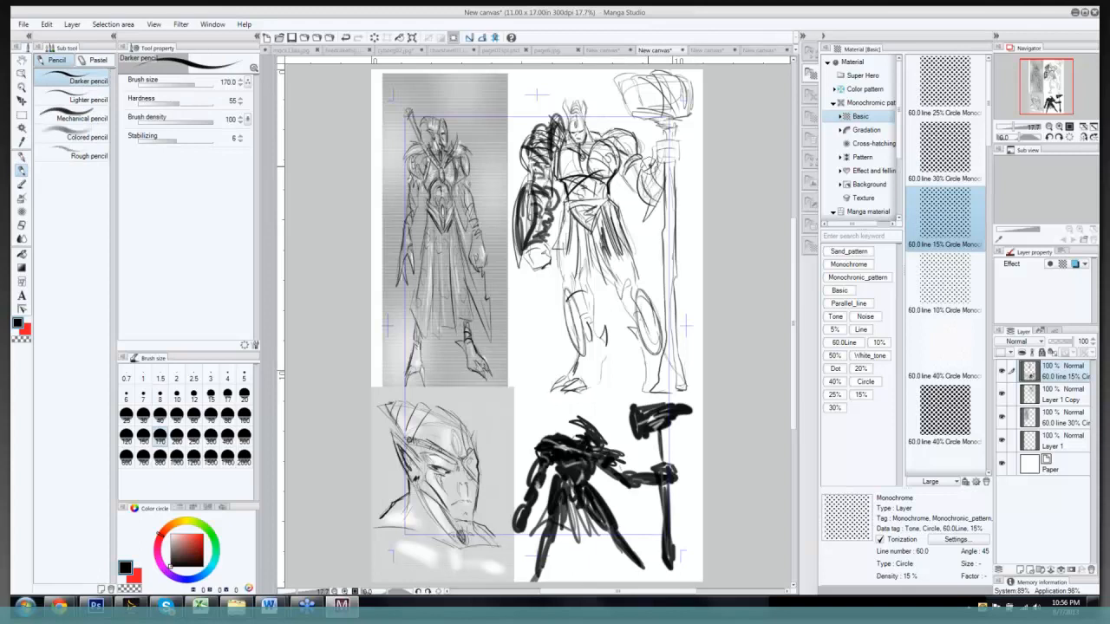
pyautogui.moveTo(649, 166)
pyautogui.mouseDown()
pyautogui.moveTo(642, 186)
pyautogui.moveTo(617, 178)
pyautogui.moveTo(607, 209)
pyautogui.moveTo(634, 254)
pyautogui.mouseUp()
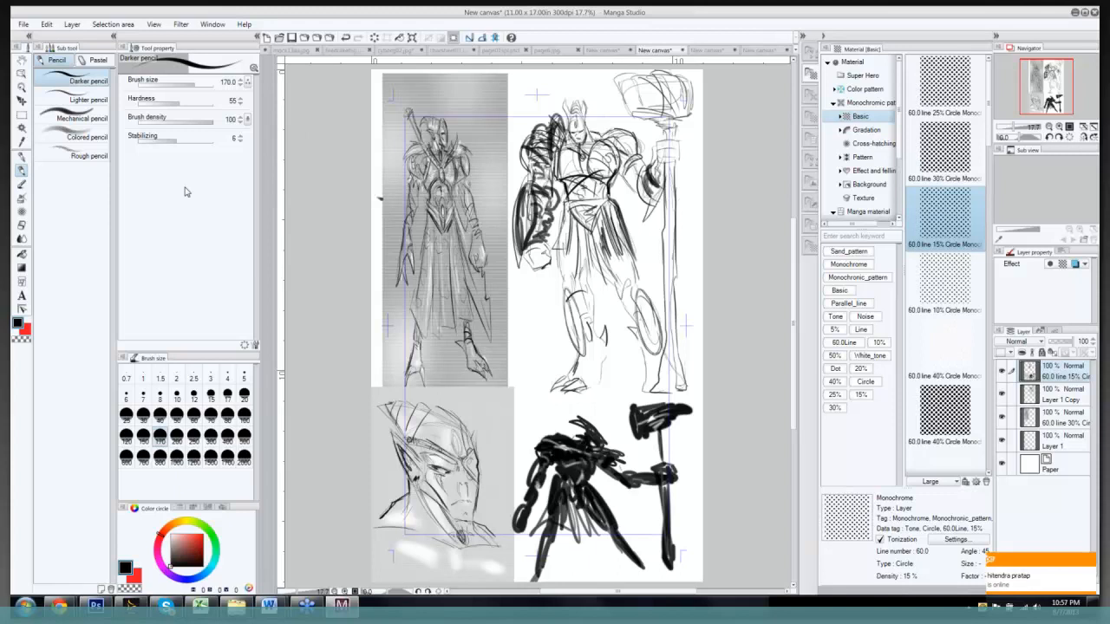
# Step: Lasso the shaded strokes on the armored figure's lowered forearm, rotate them to -14 degrees and deselect
pyautogui.click(22, 116)
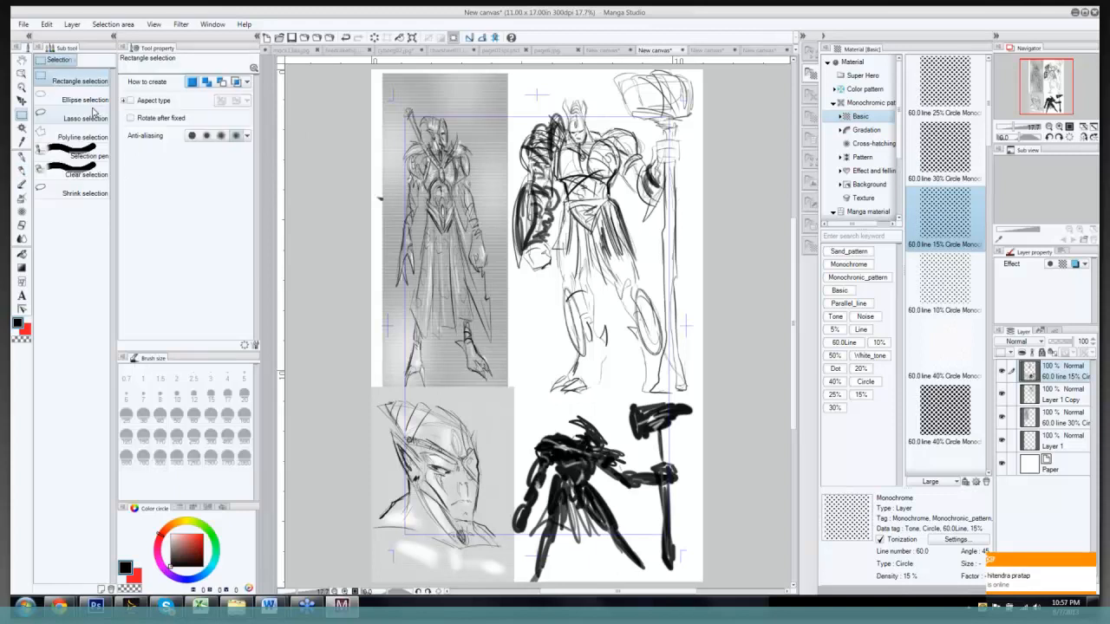
pyautogui.click(84, 118)
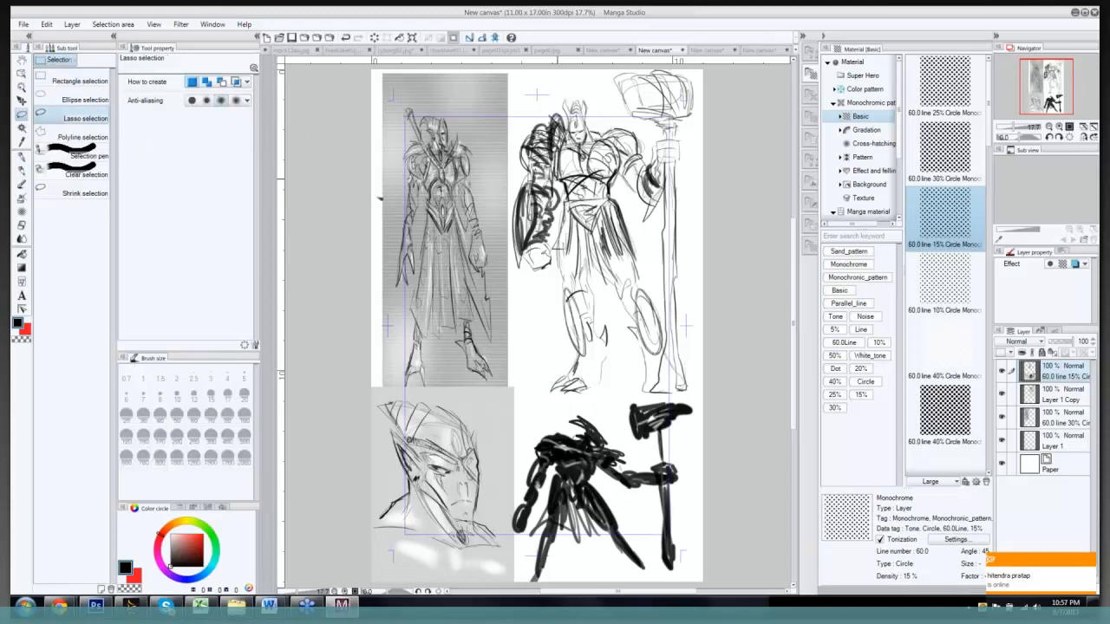
pyautogui.moveTo(510, 205)
pyautogui.mouseDown()
pyautogui.moveTo(510, 242)
pyautogui.moveTo(550, 277)
pyautogui.moveTo(557, 187)
pyautogui.mouseUp()
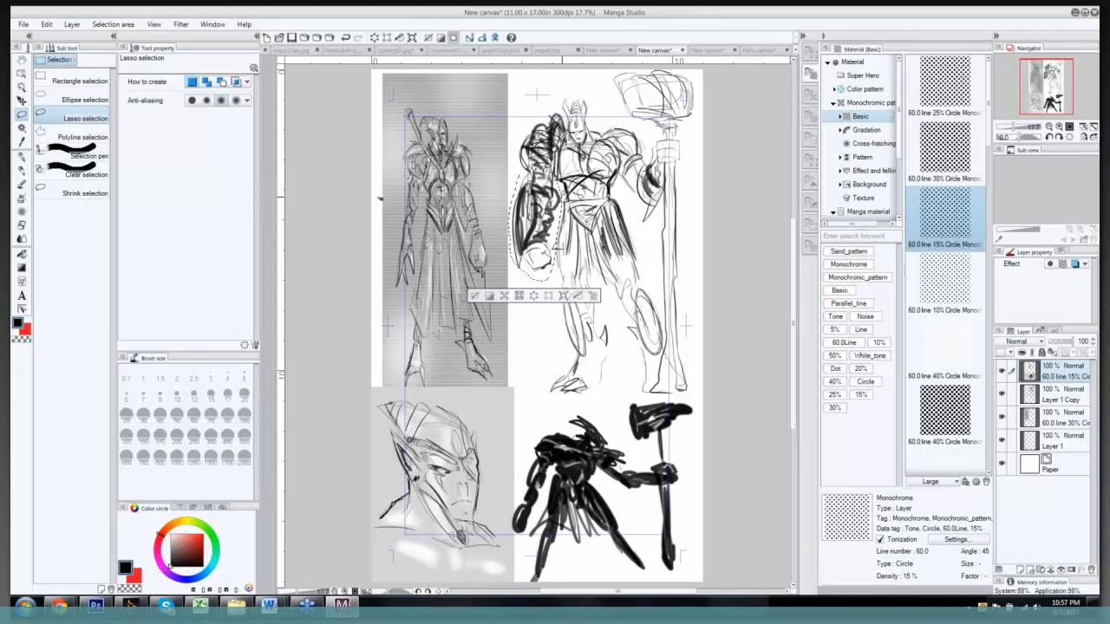
pyautogui.hotkey('ctrl', 't')
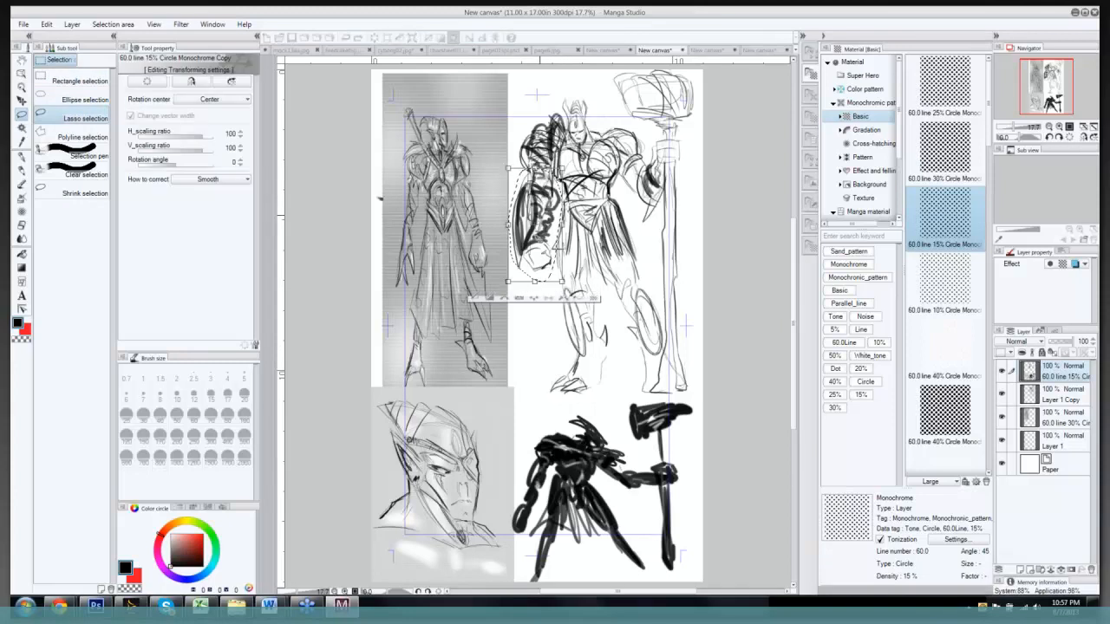
pyautogui.moveTo(501, 284)
pyautogui.mouseDown()
pyautogui.moveTo(517, 288)
pyautogui.moveTo(510, 278)
pyautogui.mouseUp()
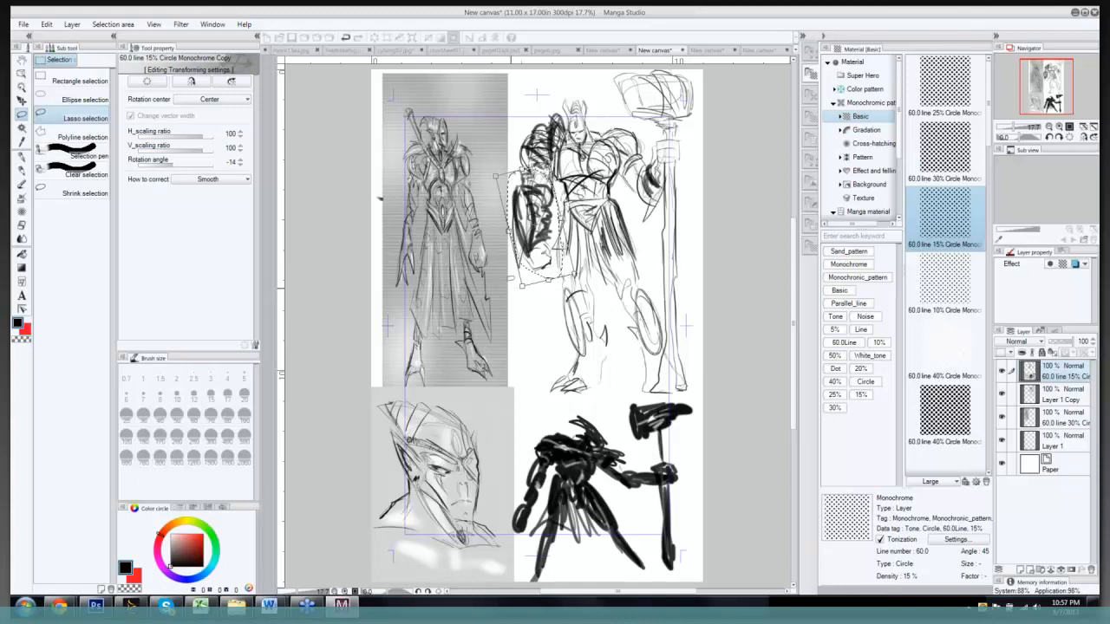
pyautogui.press('Return')
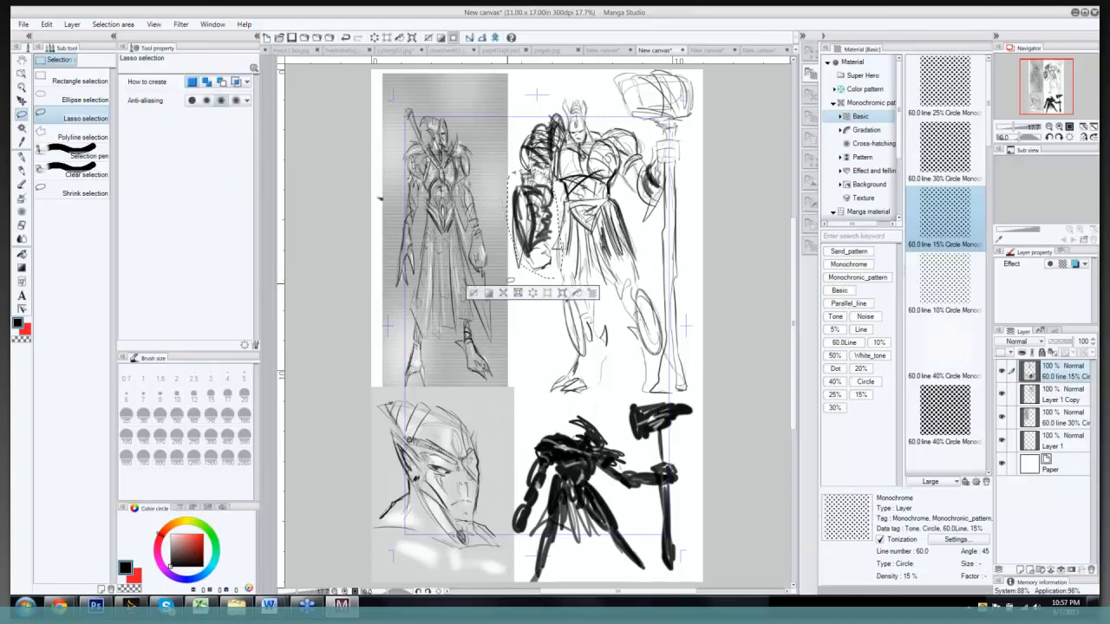
pyautogui.hotkey('ctrl', 'd')
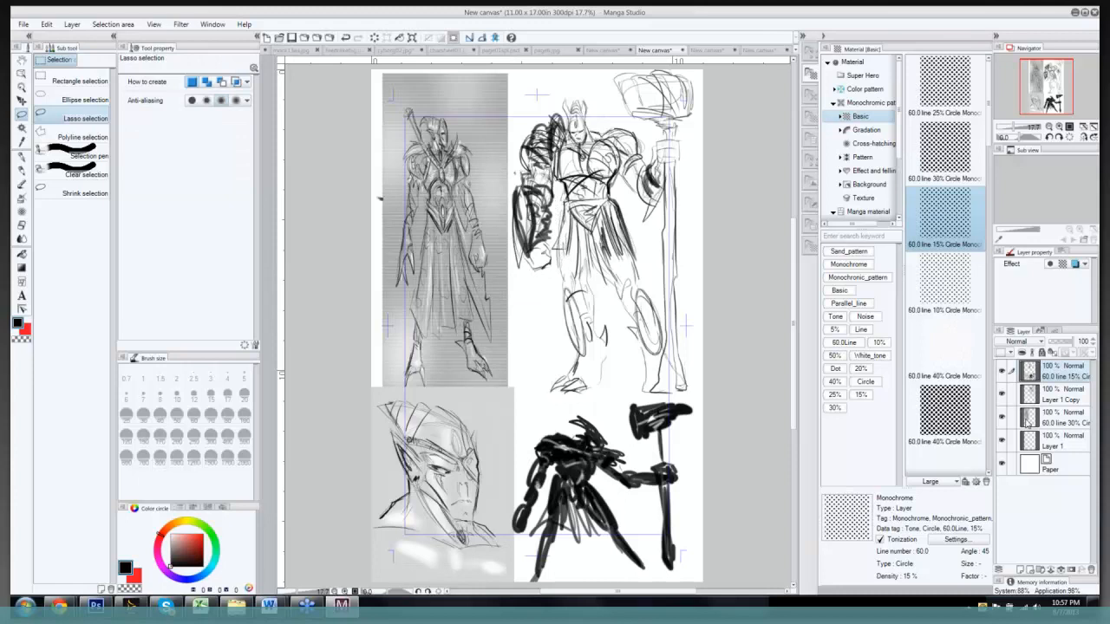
# Step: Toggle the visibility of the tone layer and Layer 1 Copy to find the armored figure's lines, and make Layer 1 Copy active
pyautogui.click(1002, 418)
pyautogui.click(1002, 418)
pyautogui.click(1002, 395)
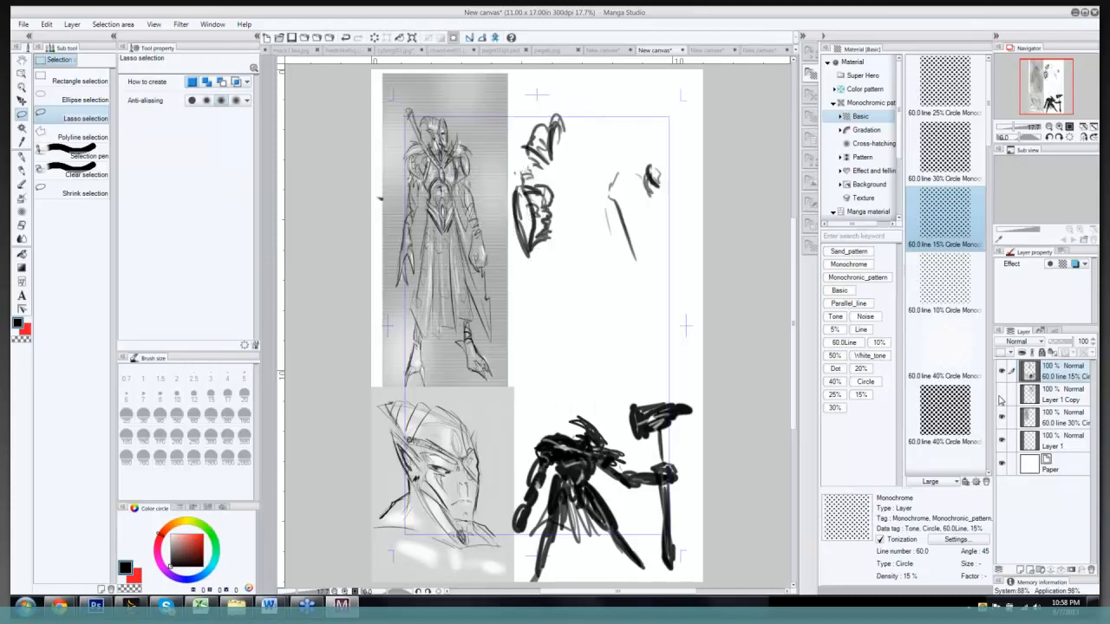
pyautogui.click(1001, 394)
pyautogui.click(1061, 394)
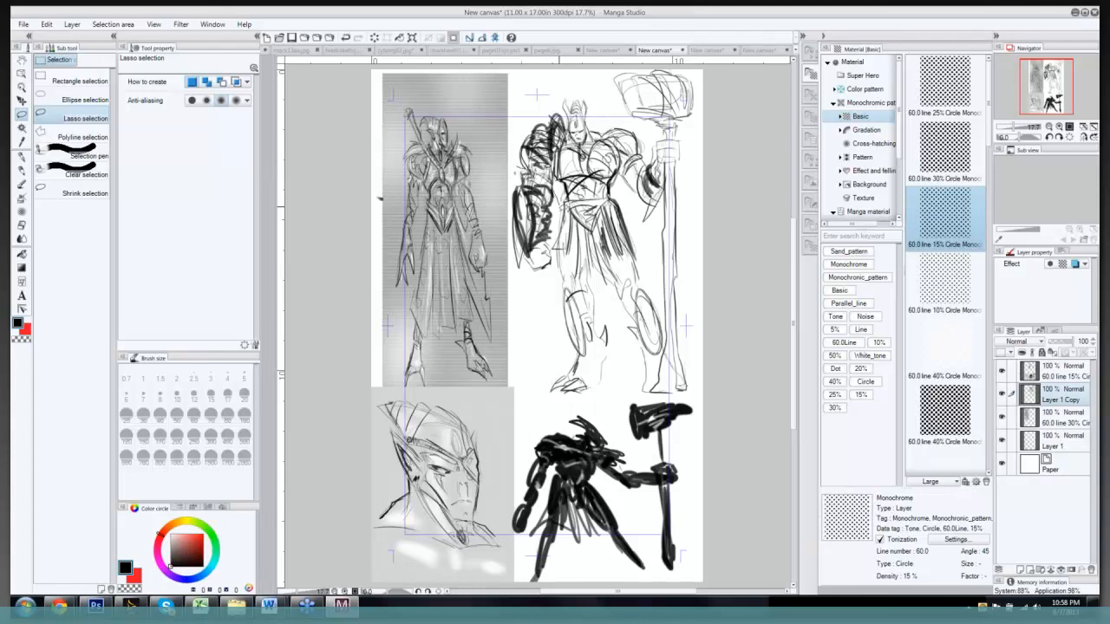
# Step: Lasso the armored figure's lowered forearm and hand on Layer 1 Copy, rotate them to -10 degrees and deselect
pyautogui.moveTo(559, 207)
pyautogui.mouseDown()
pyautogui.moveTo(521, 227)
pyautogui.moveTo(552, 170)
pyautogui.moveTo(559, 187)
pyautogui.moveTo(510, 247)
pyautogui.moveTo(510, 194)
pyautogui.moveTo(524, 187)
pyautogui.mouseUp()
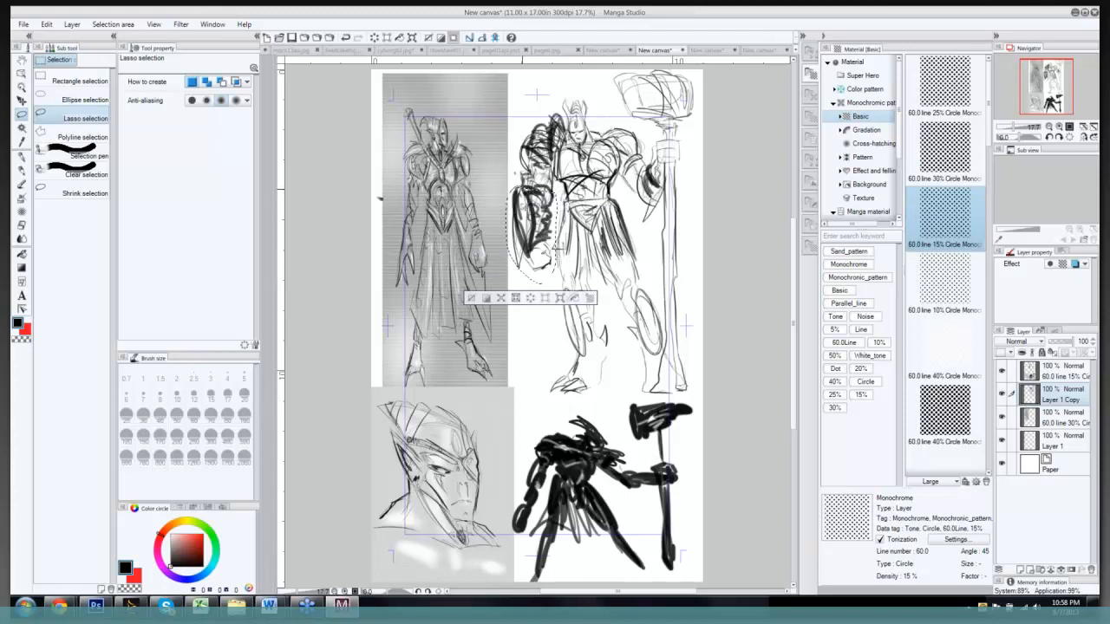
pyautogui.hotkey('ctrl', 't')
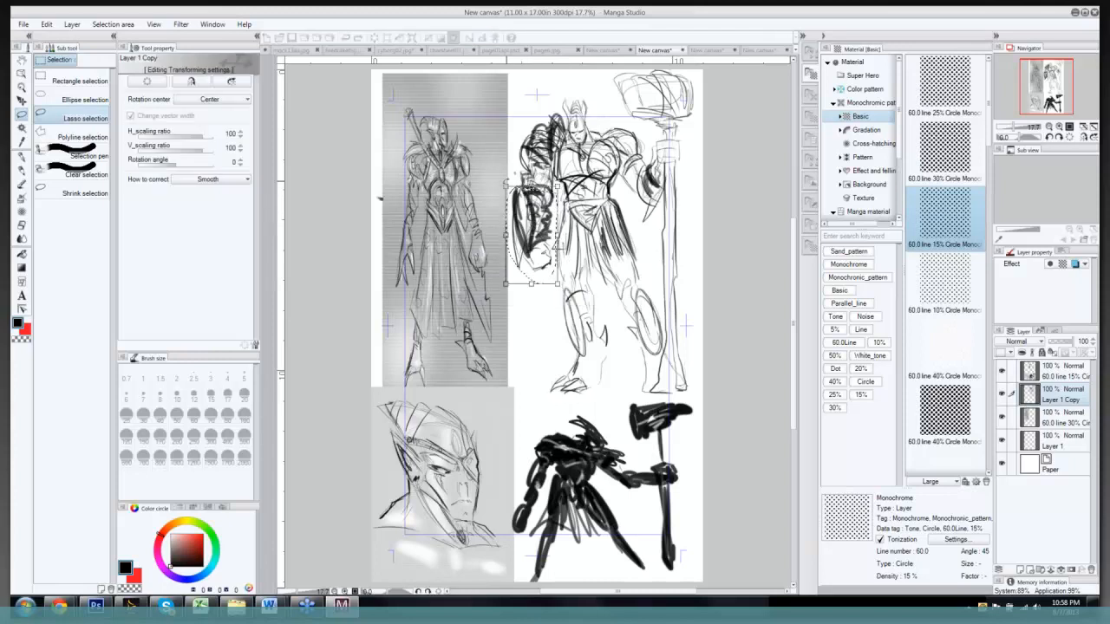
pyautogui.moveTo(501, 181); pyautogui.dragTo(536, 210)
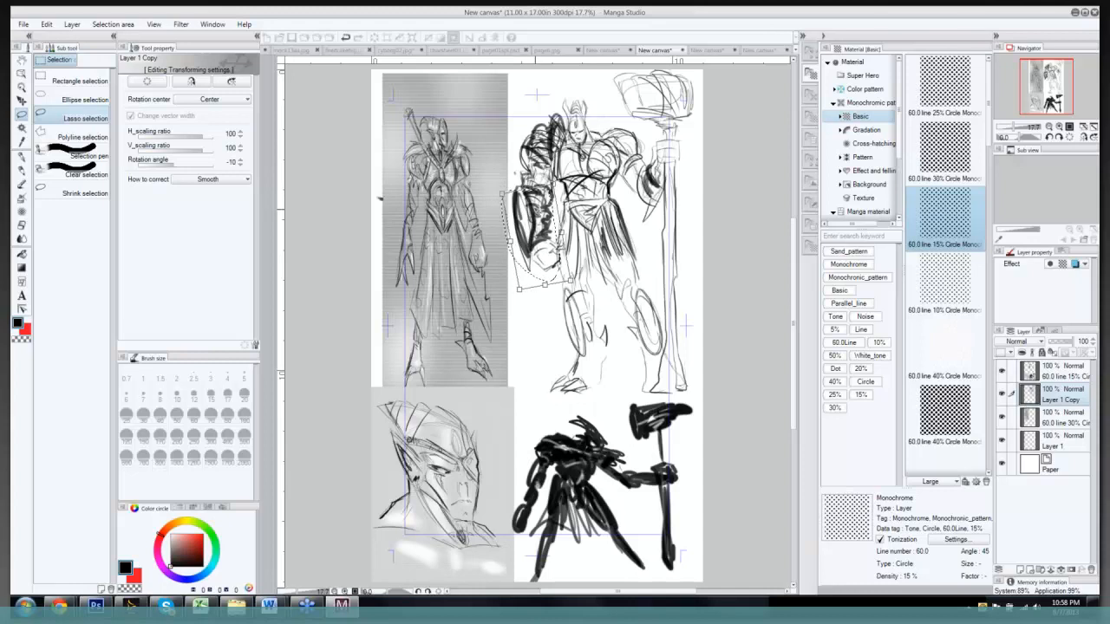
pyautogui.press('Return')
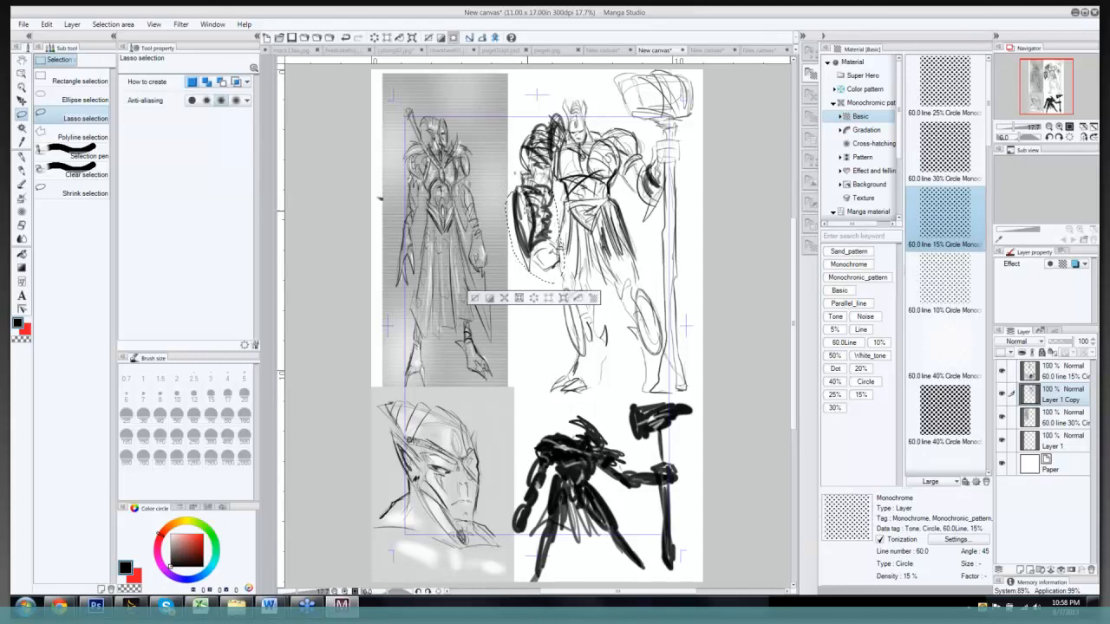
pyautogui.hotkey('ctrl', 'd')
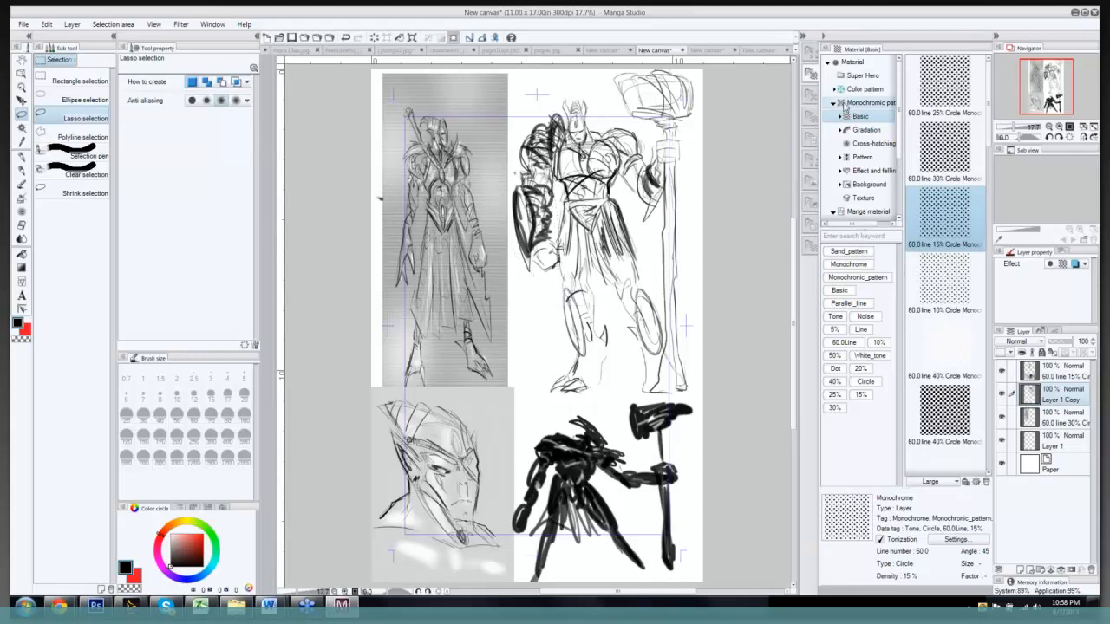
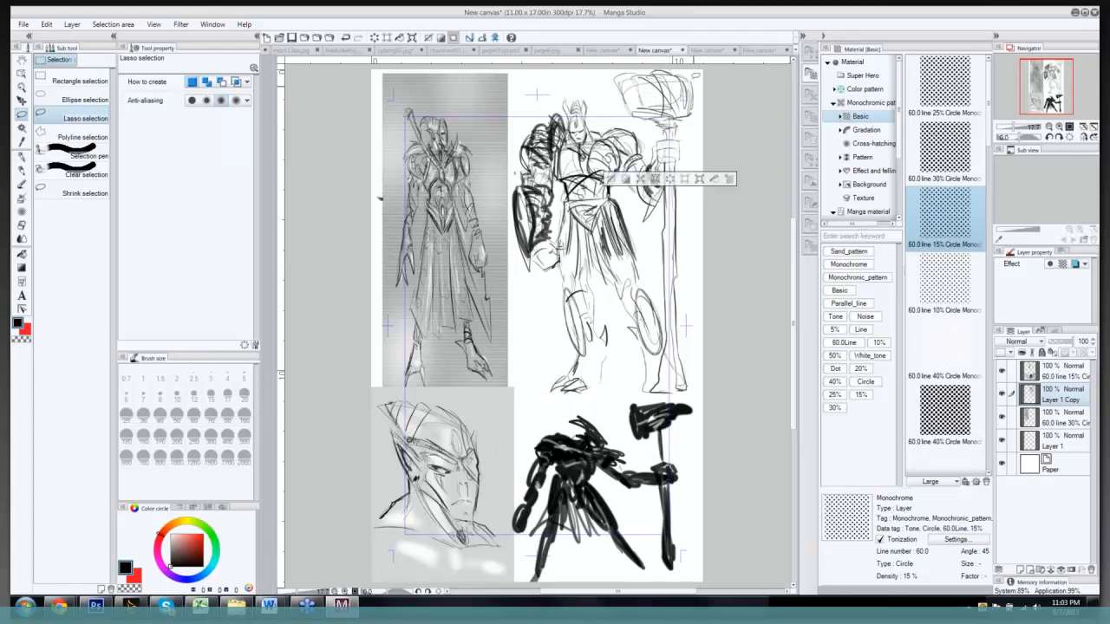
# Step: Look through the other open canvases, including the blank page, head study and robed figure, ending at the mock13aa.jpg comic page
pyautogui.click(708, 50)
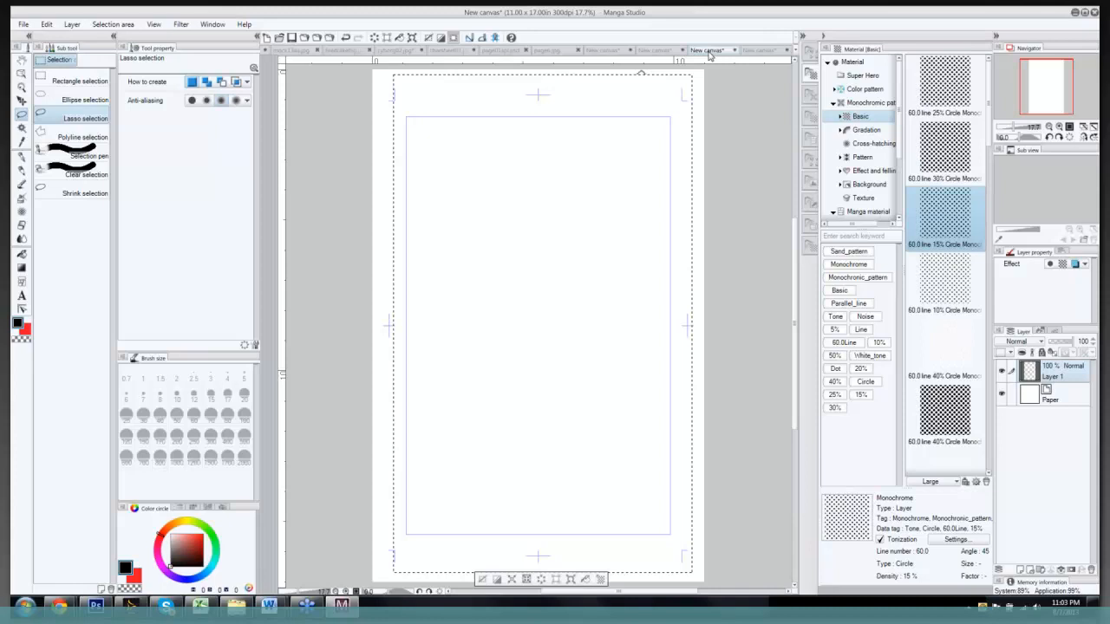
pyautogui.click(655, 53)
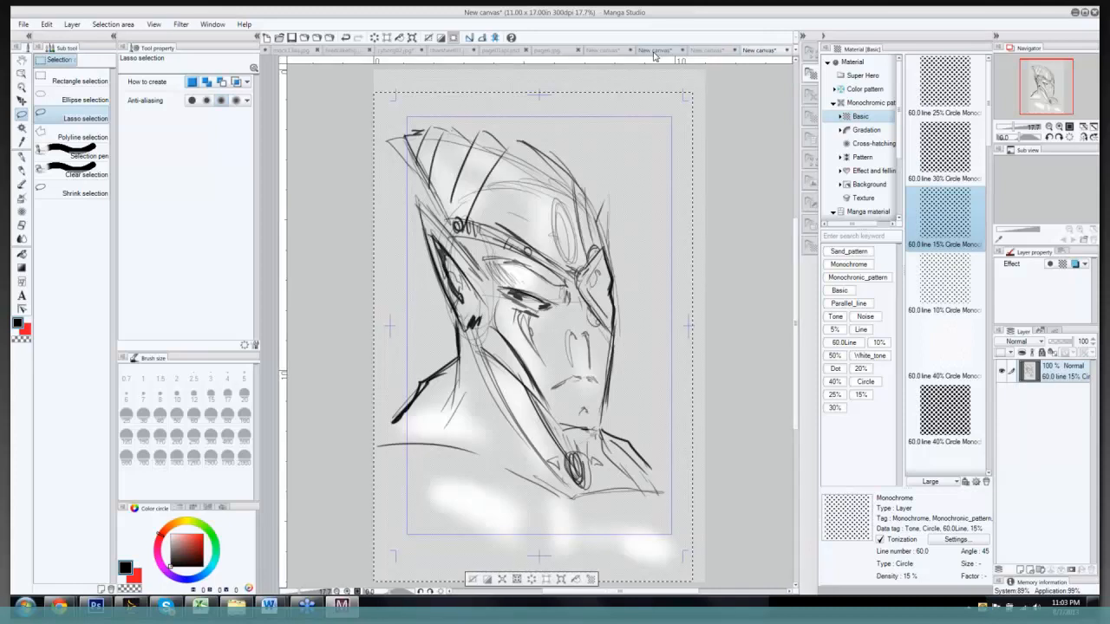
pyautogui.click(605, 51)
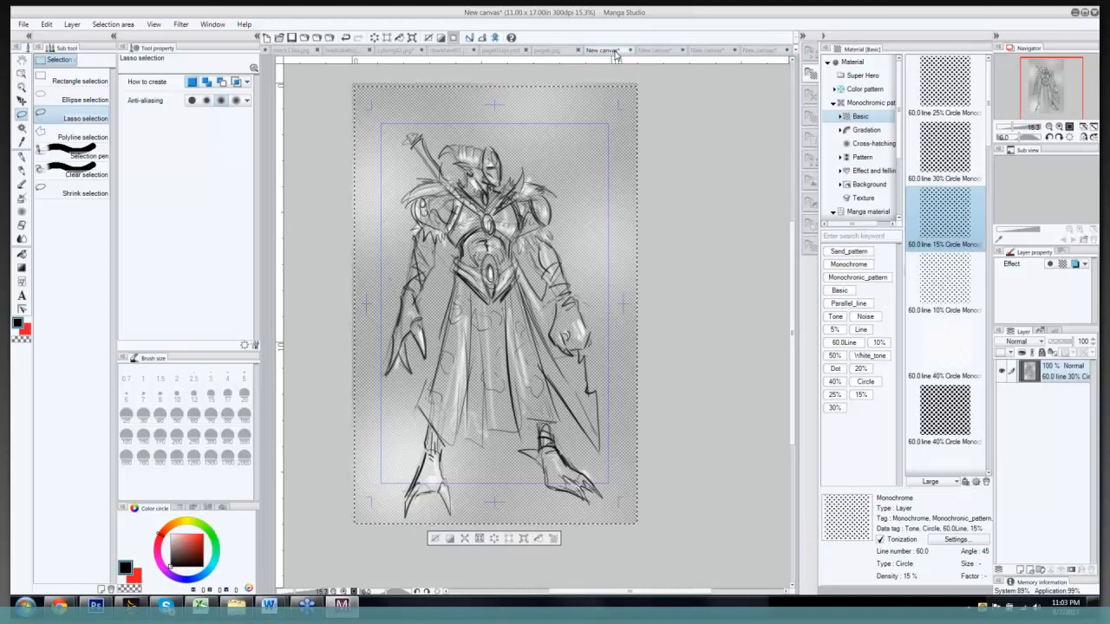
pyautogui.click(392, 52)
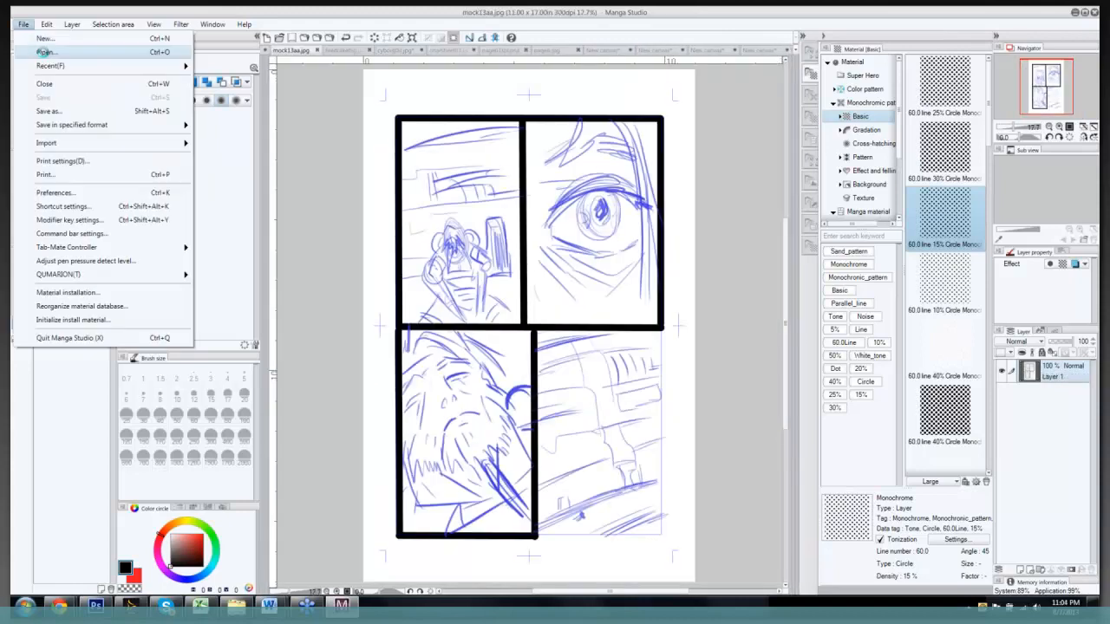
# Step: Open the page7buzz comic page from the Desktop Items > art > buzz folder
pyautogui.press('Escape')
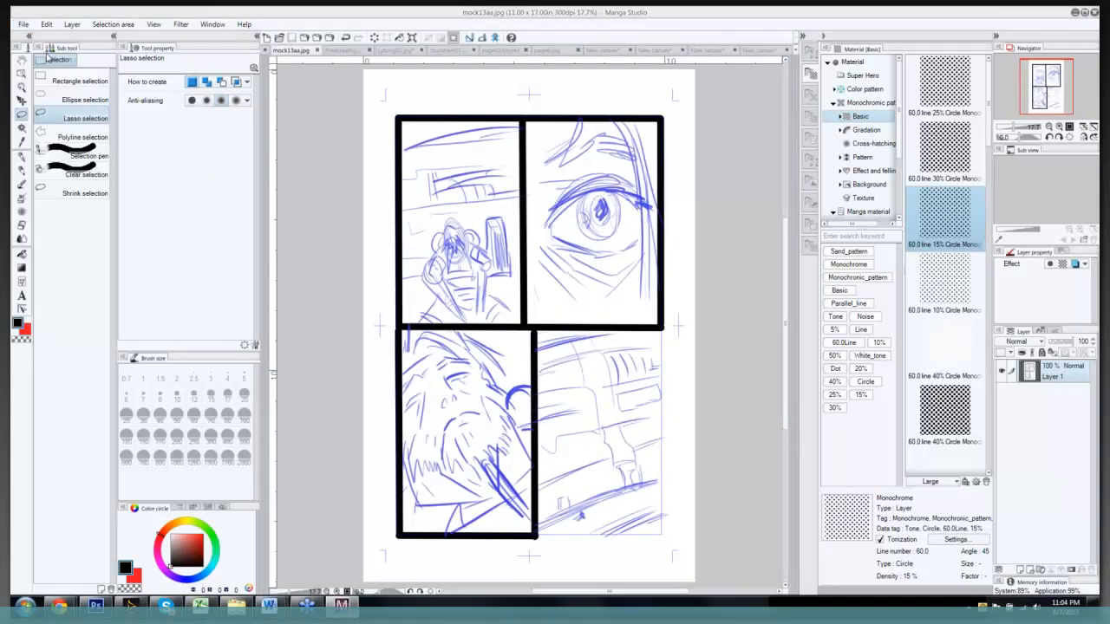
pyautogui.hotkey('ctrl', 'o')
pyautogui.click(187, 163)
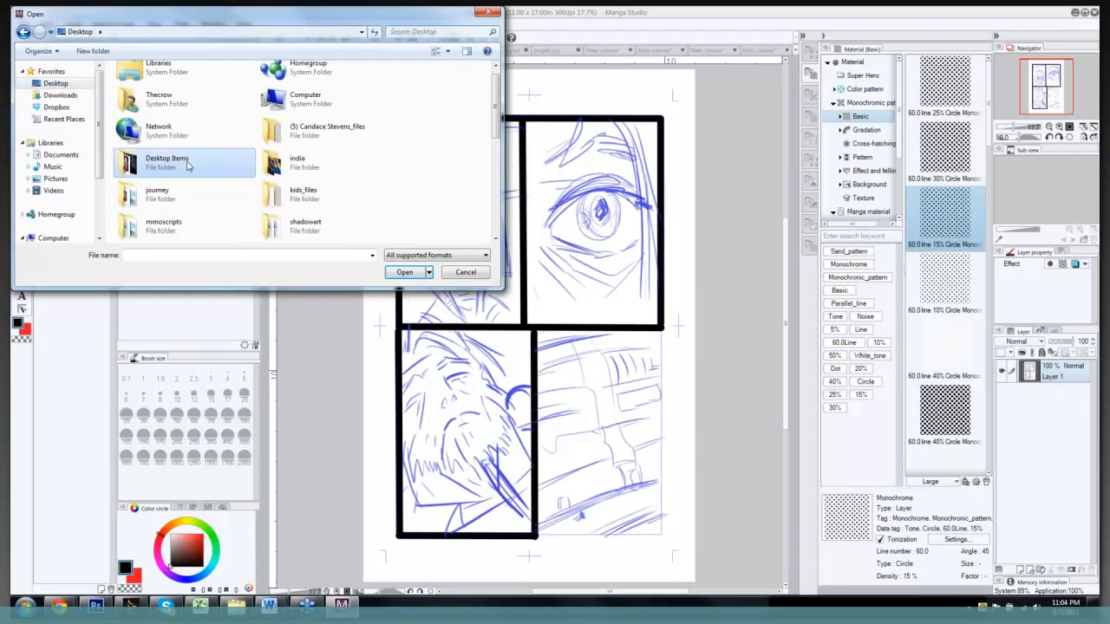
pyautogui.doubleClick(186, 163)
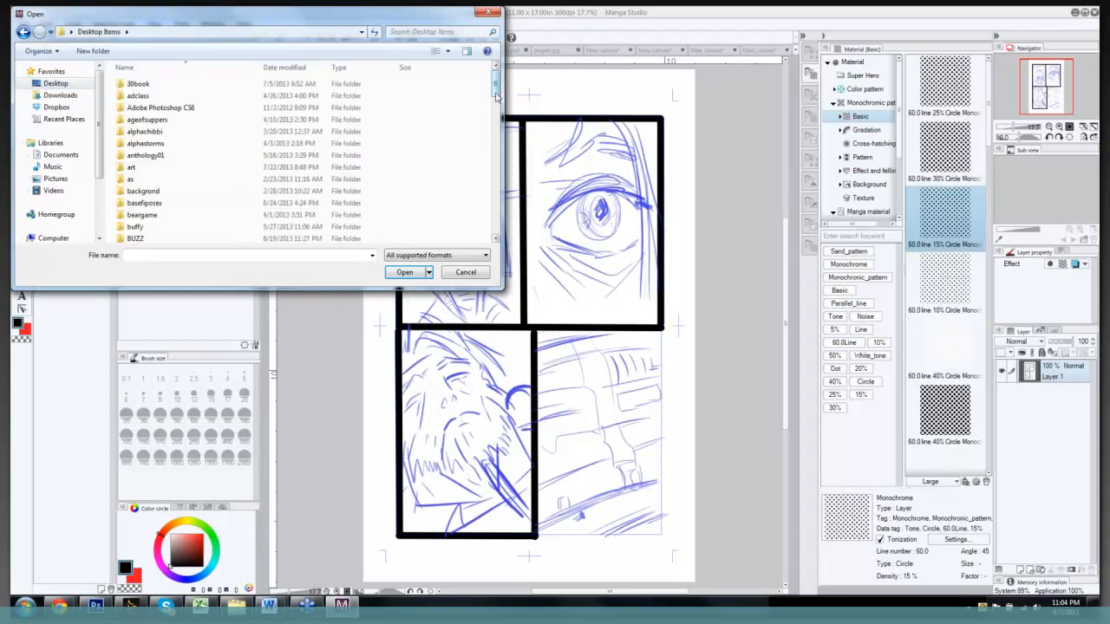
pyautogui.moveTo(496, 95); pyautogui.dragTo(496, 98)
pyautogui.doubleClick(149, 144)
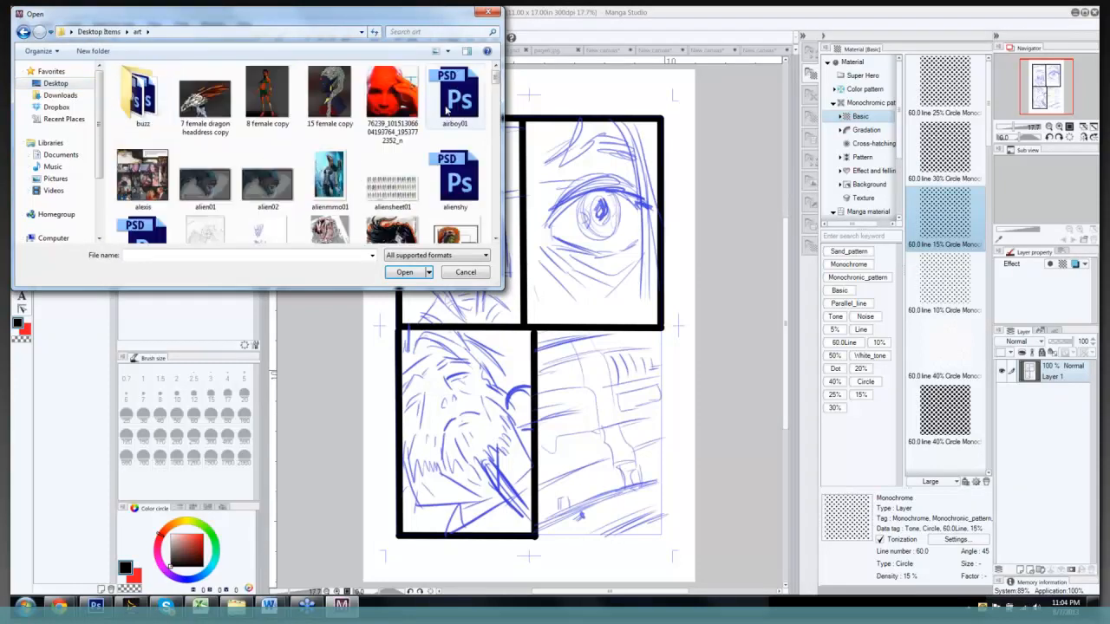
pyautogui.doubleClick(143, 95)
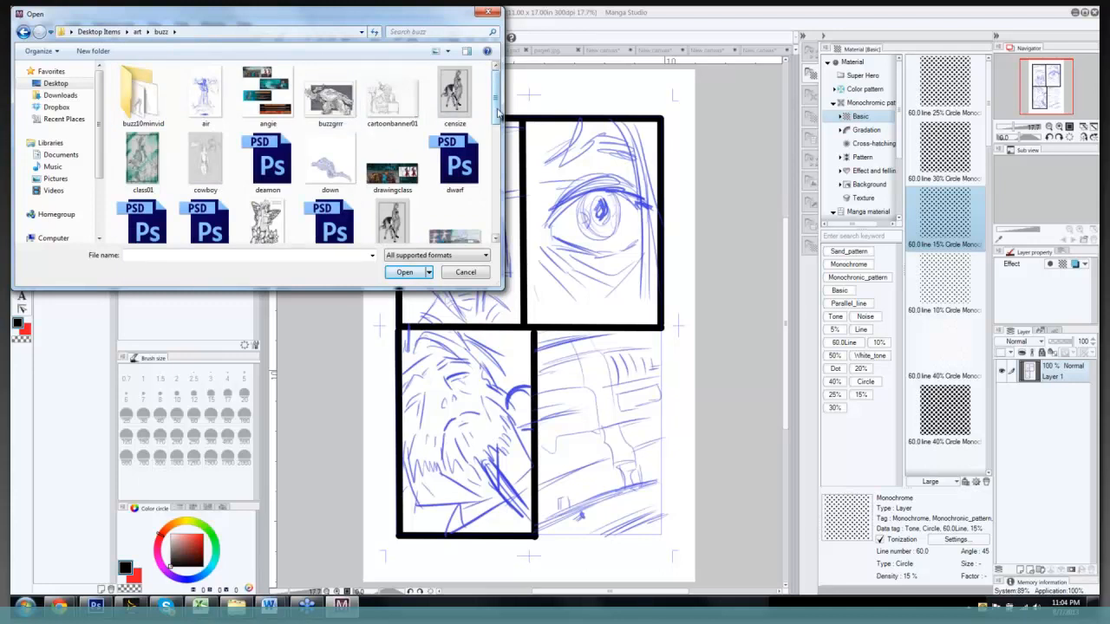
pyautogui.moveTo(497, 112); pyautogui.dragTo(512, 195)
pyautogui.click(454, 156)
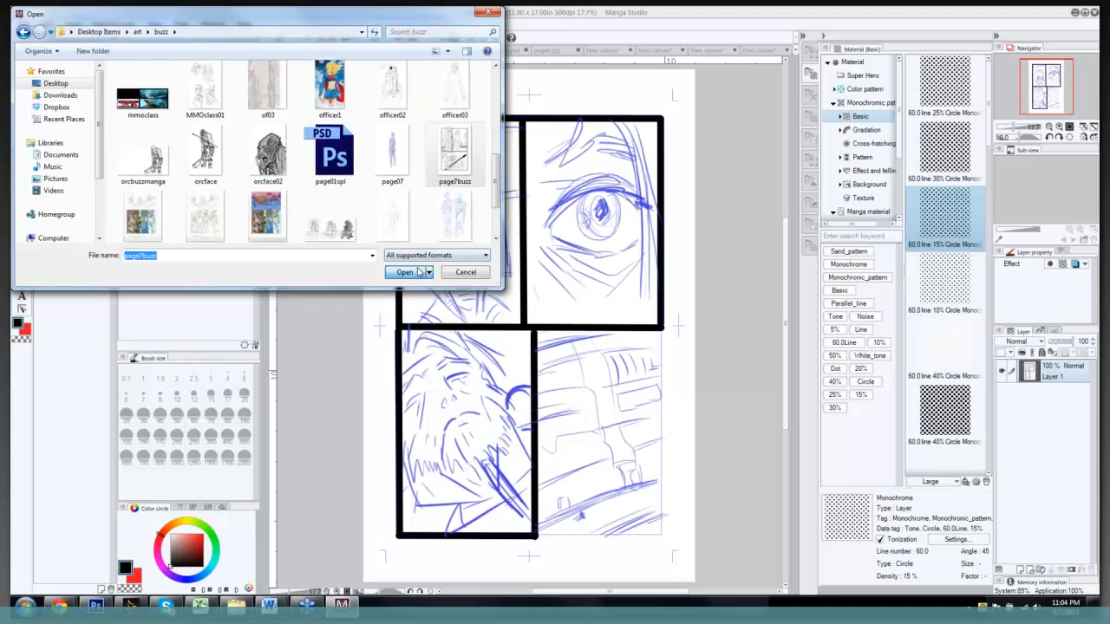
pyautogui.click(419, 273)
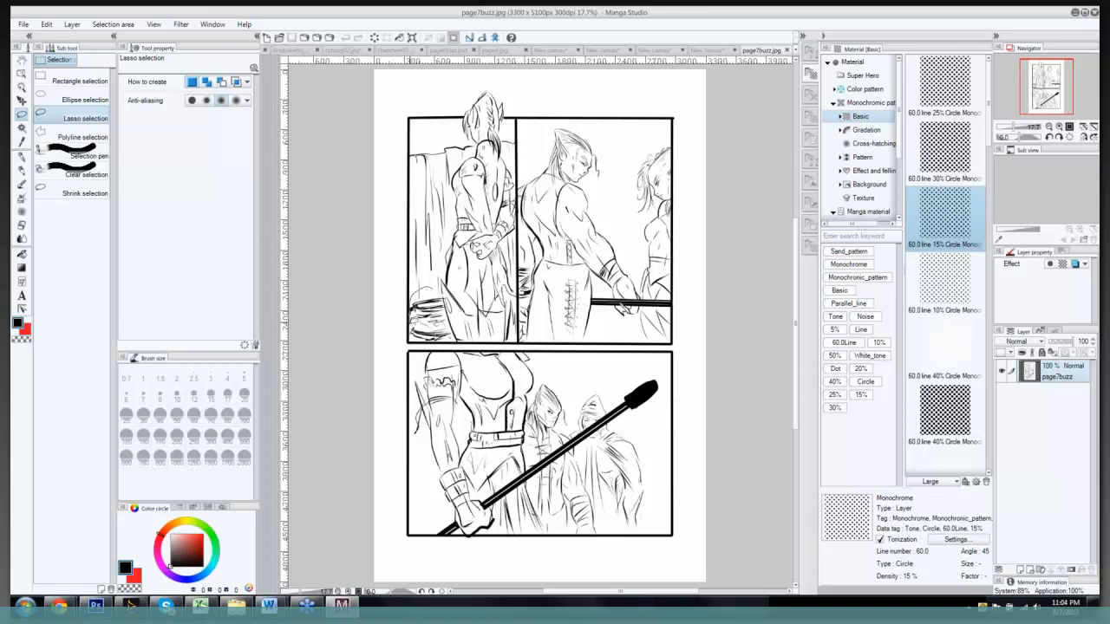
# Step: Add a light handwritten note in the second panel's background and an arc by the staff's tip with the Mapping pen at size 8
pyautogui.moveTo(446, 301); pyautogui.dragTo(438, 299)
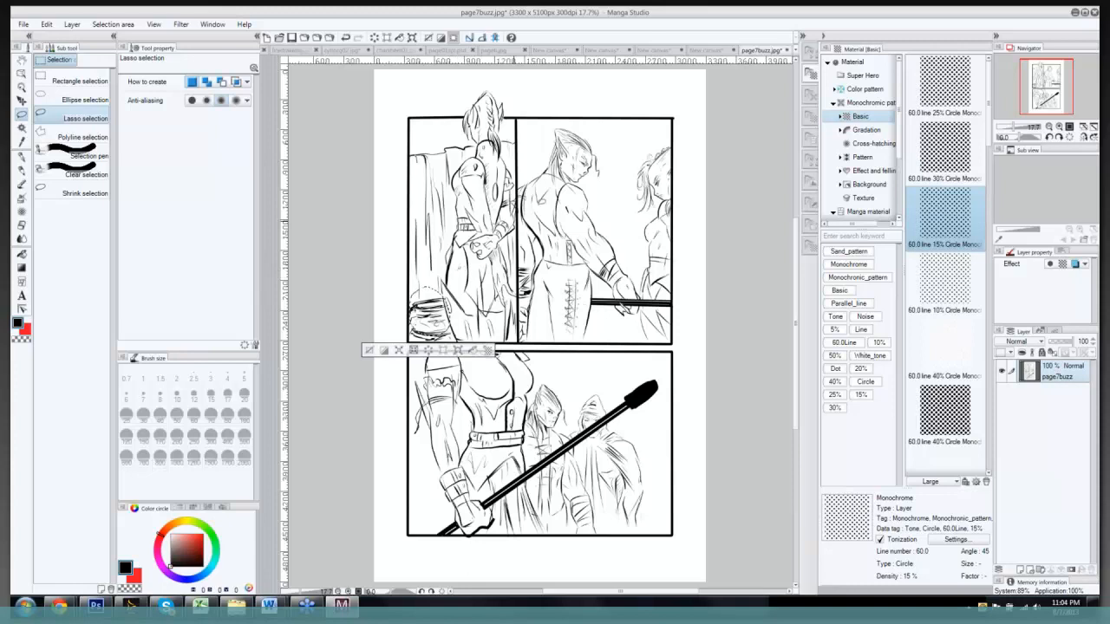
pyautogui.hotkey('ctrl', 'd')
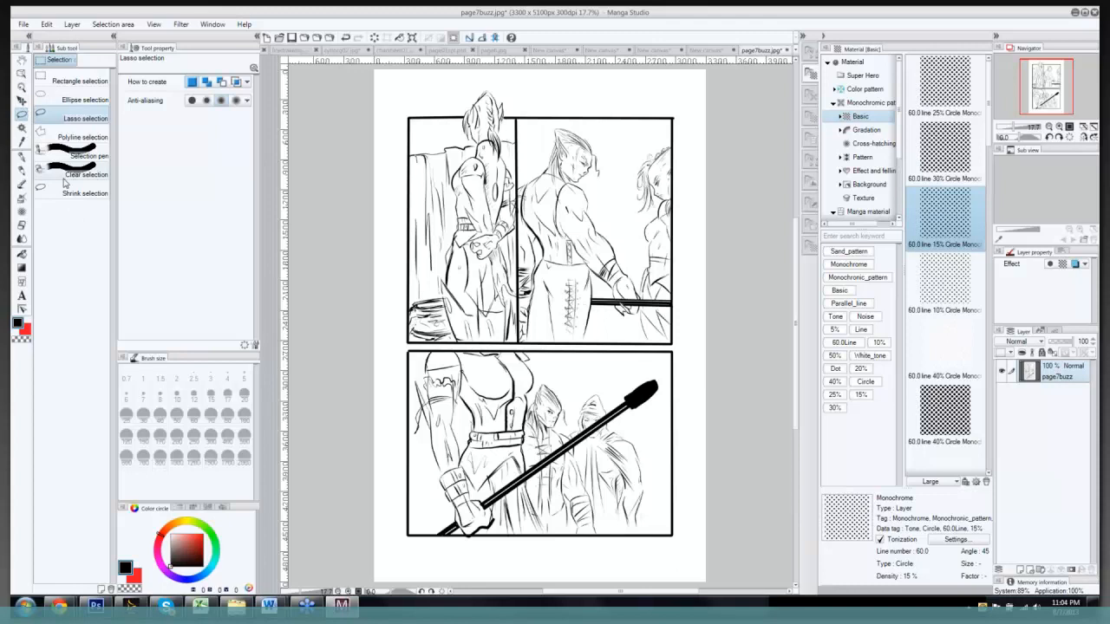
pyautogui.press('p')
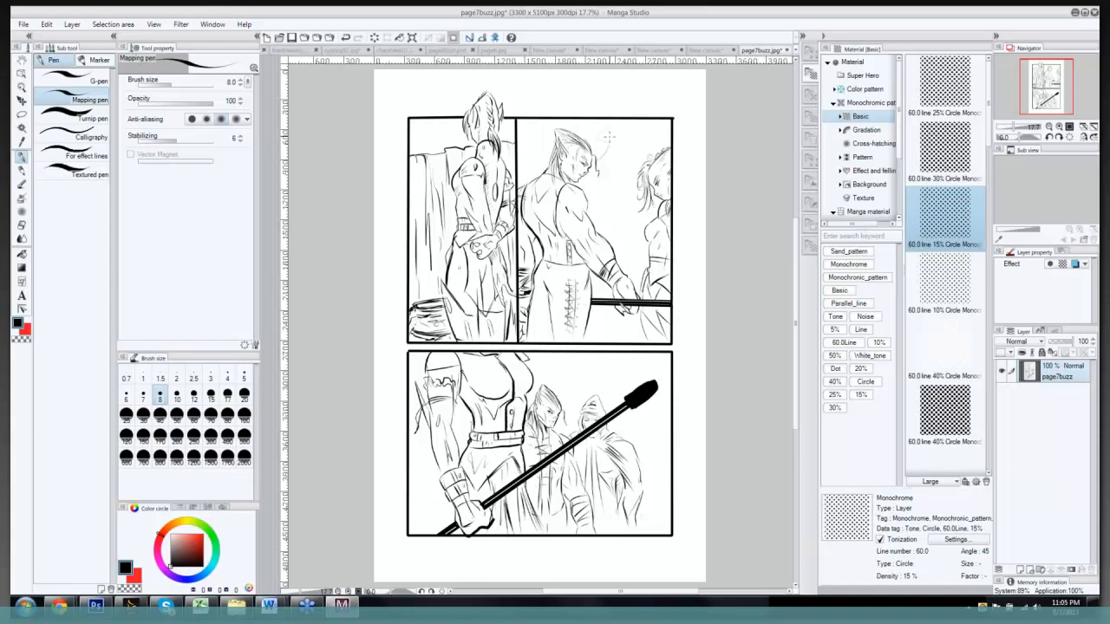
pyautogui.moveTo(610, 137); pyautogui.dragTo(657, 129)
pyautogui.moveTo(635, 358); pyautogui.dragTo(614, 399)
# Step: Nudge the page artwork slightly down and left, and erase the first panel's background beside the figure with the Softer eraser at size 400
pyautogui.press('k')
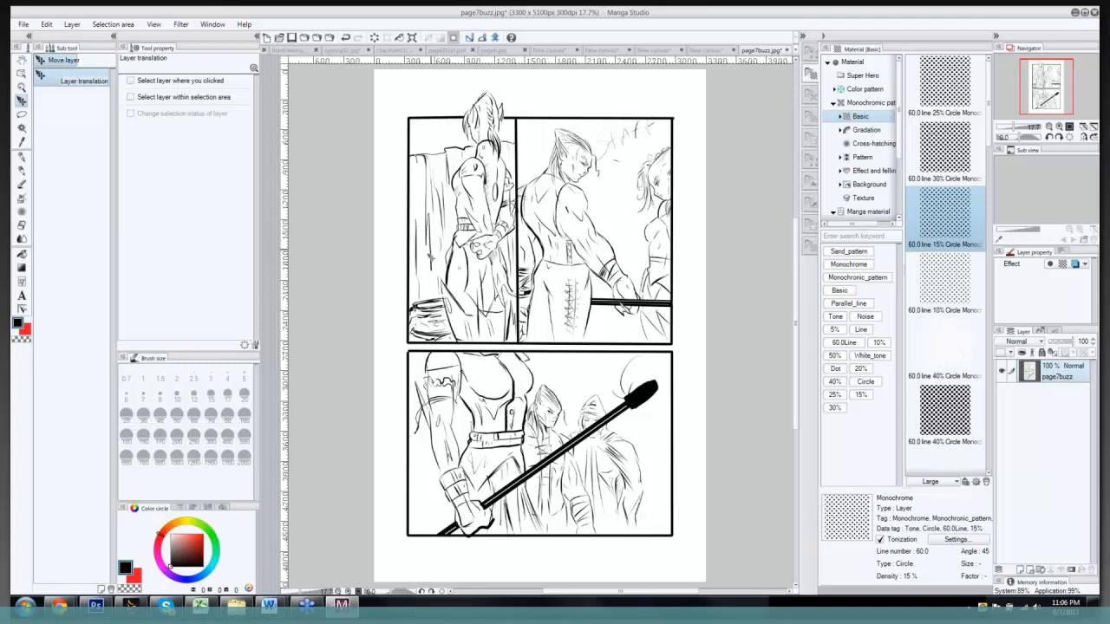
pyautogui.moveTo(431, 258); pyautogui.dragTo(426, 257)
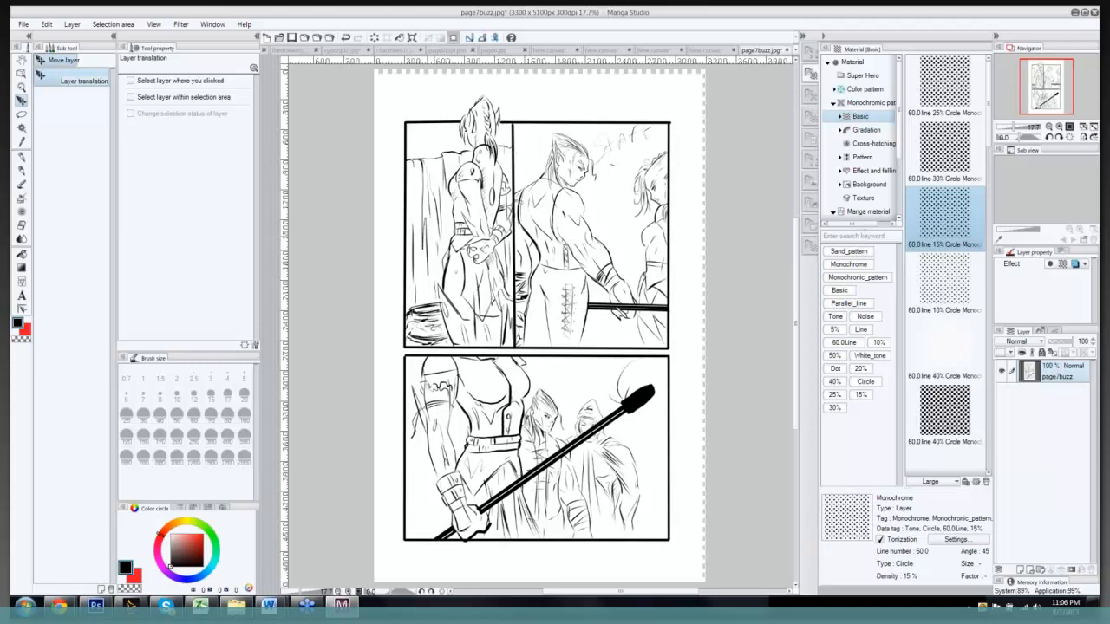
pyautogui.press('e')
pyautogui.press(']')
pyautogui.press(']')
pyautogui.press(']')
pyautogui.press(']')
pyautogui.press(']')
pyautogui.press(']')
pyautogui.press(']')
pyautogui.press(']')
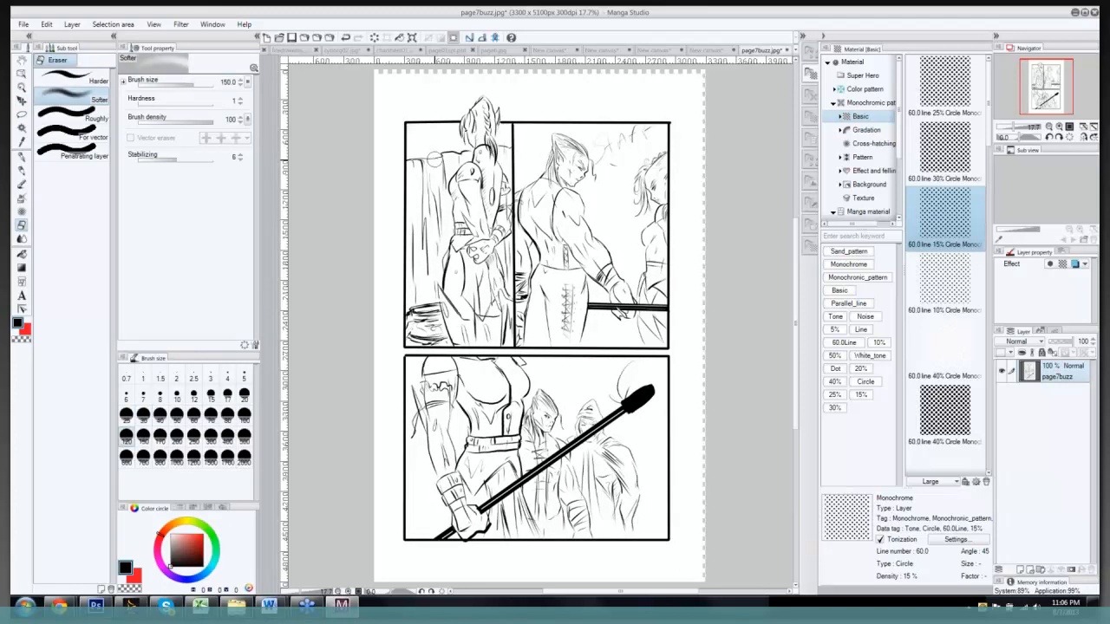
pyautogui.press(']')
pyautogui.press(']')
pyautogui.press(']')
pyautogui.press(']')
pyautogui.press(']')
pyautogui.moveTo(434, 159)
pyautogui.mouseDown()
pyautogui.moveTo(425, 327)
pyautogui.moveTo(425, 170)
pyautogui.moveTo(448, 154)
pyautogui.moveTo(427, 156)
pyautogui.moveTo(449, 153)
pyautogui.moveTo(425, 151)
pyautogui.moveTo(442, 173)
pyautogui.mouseUp()
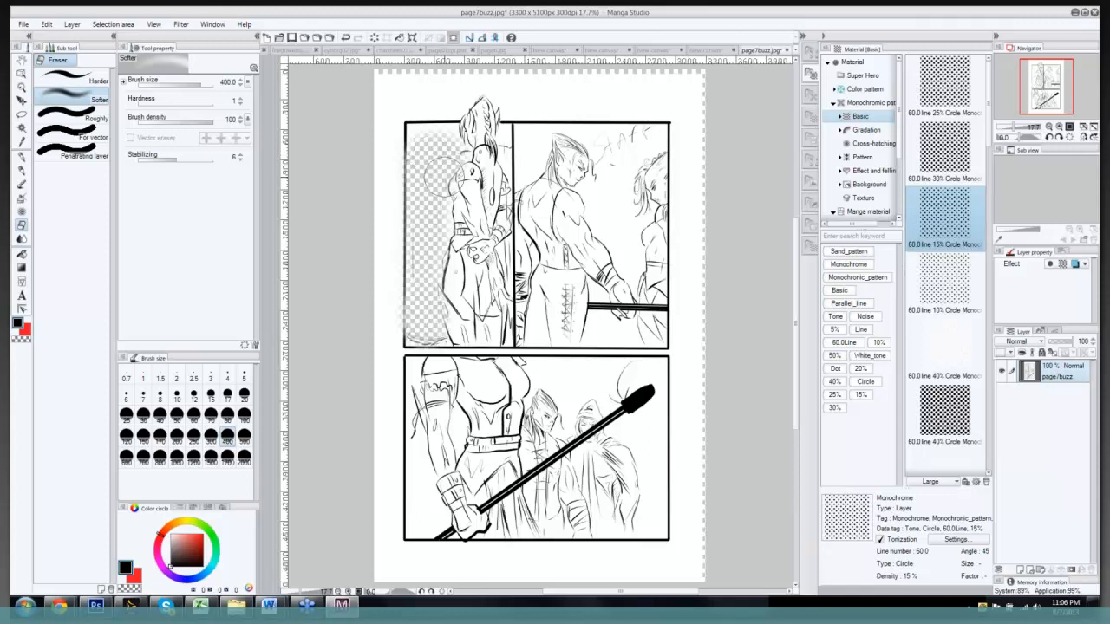
# Step: Erase the background between the first panel's figure and the inner panel border, reducing the Softer eraser to size 120
pyautogui.press('[')
pyautogui.press('[')
pyautogui.press('[')
pyautogui.press('[')
pyautogui.press('[')
pyautogui.press('[')
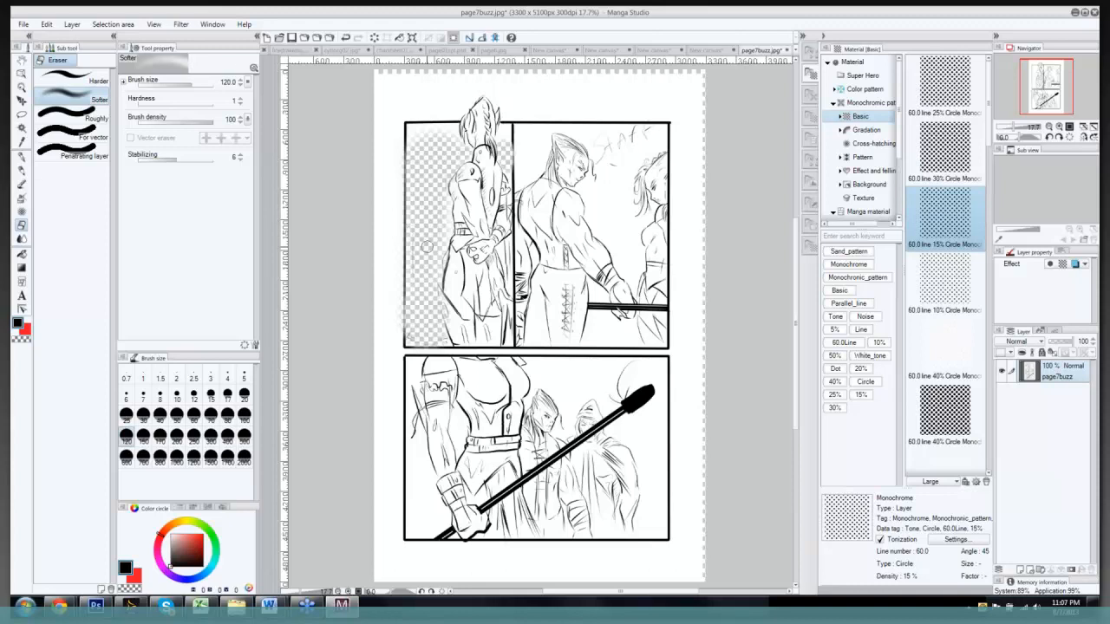
# Step: Draw a curved line across the erased background of the first panel with the Mapping pen at size 50
pyautogui.press('p')
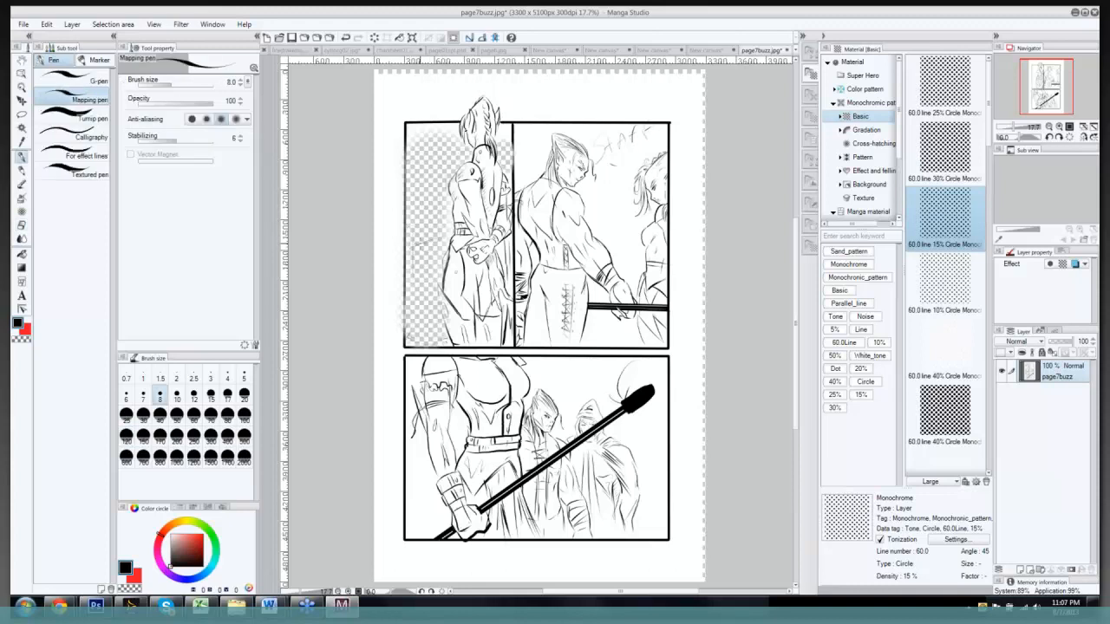
pyautogui.press(']')
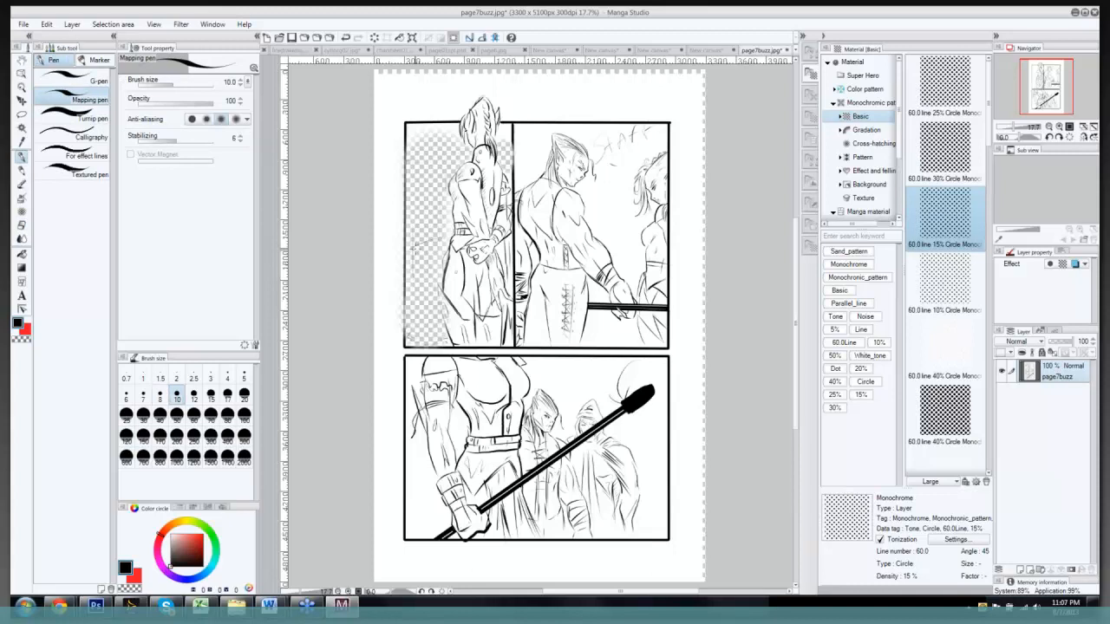
pyautogui.press(']')
pyautogui.press(']')
pyautogui.press(']')
pyautogui.press(']')
pyautogui.press(']')
pyautogui.press(']')
pyautogui.press(']')
pyautogui.press(']')
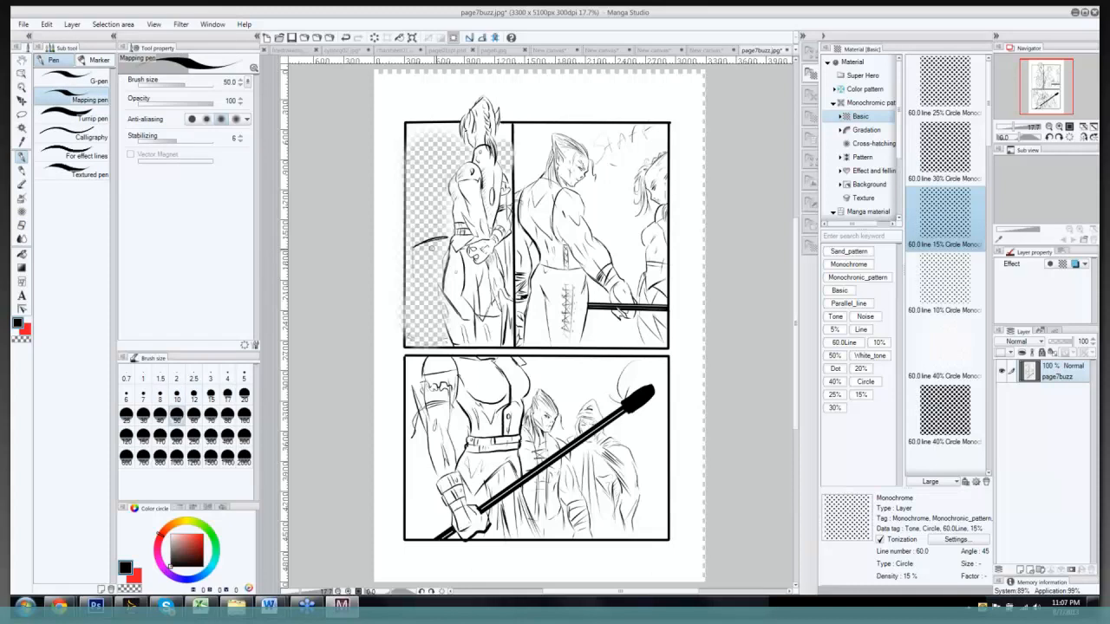